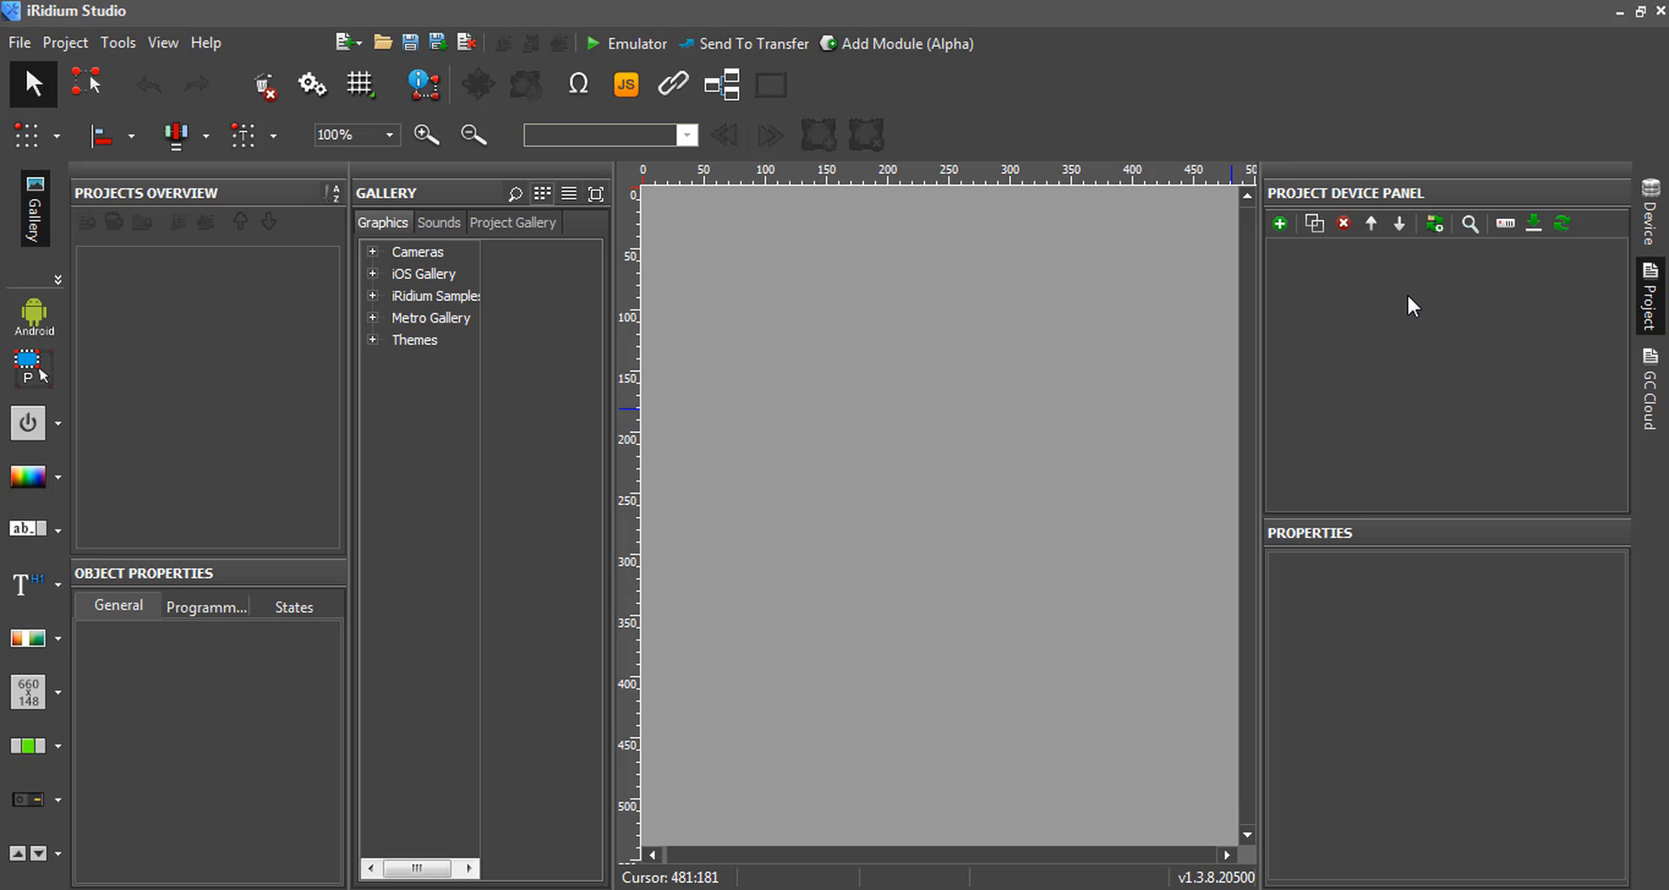
click(1659, 222)
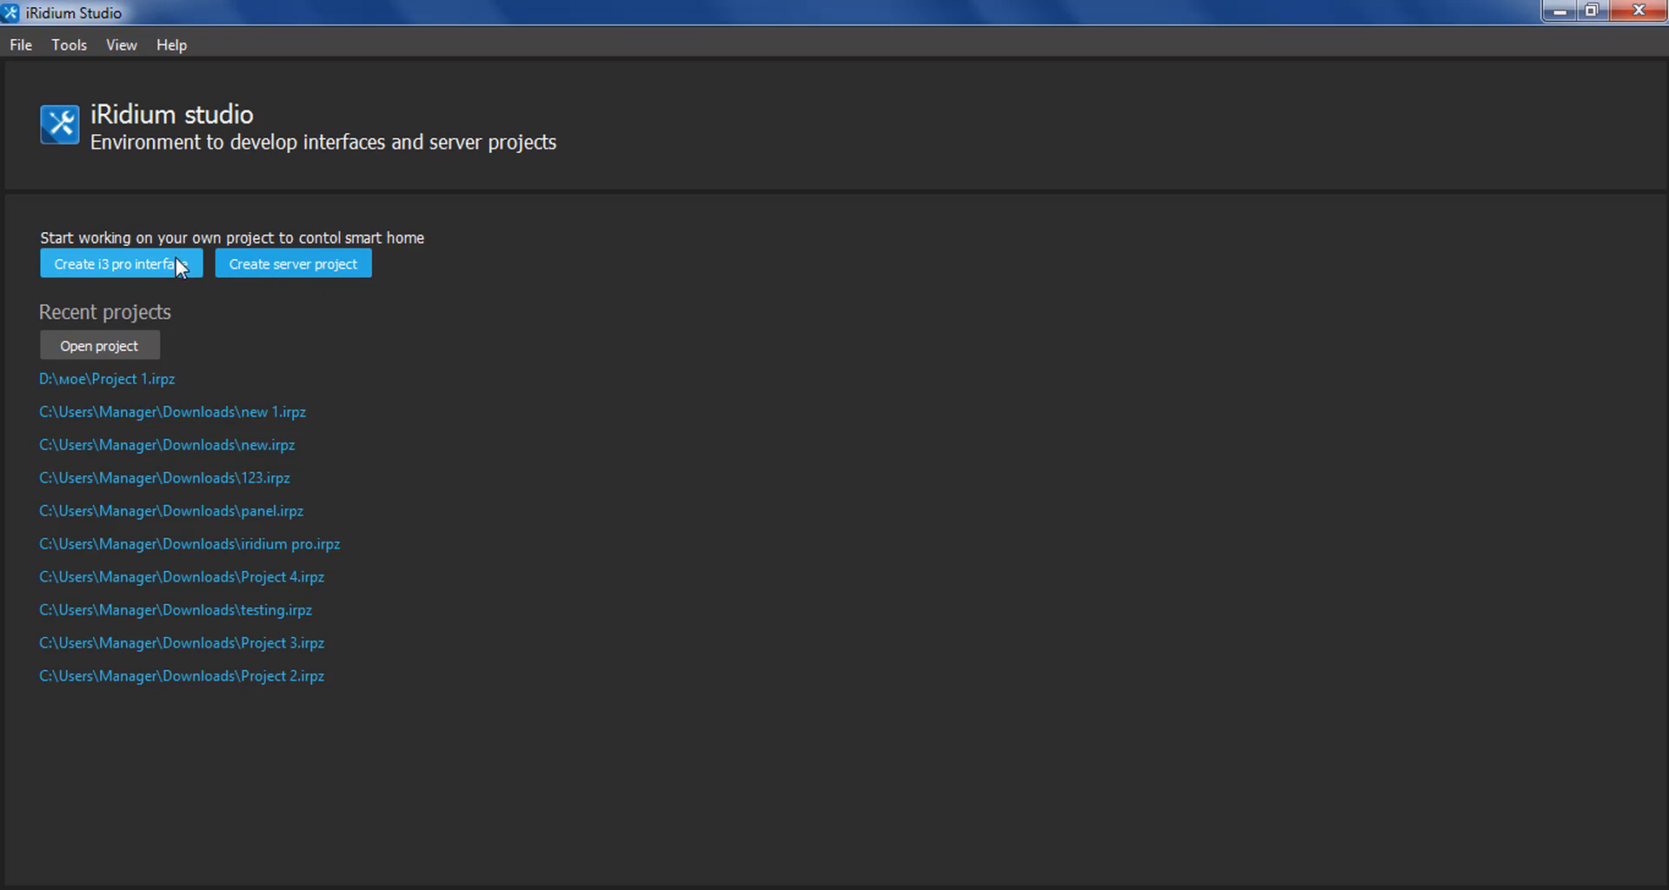
- Create an i3 pro interface project of type Panel for the iPhone 5/5s/5c/SE target device
click(99, 261)
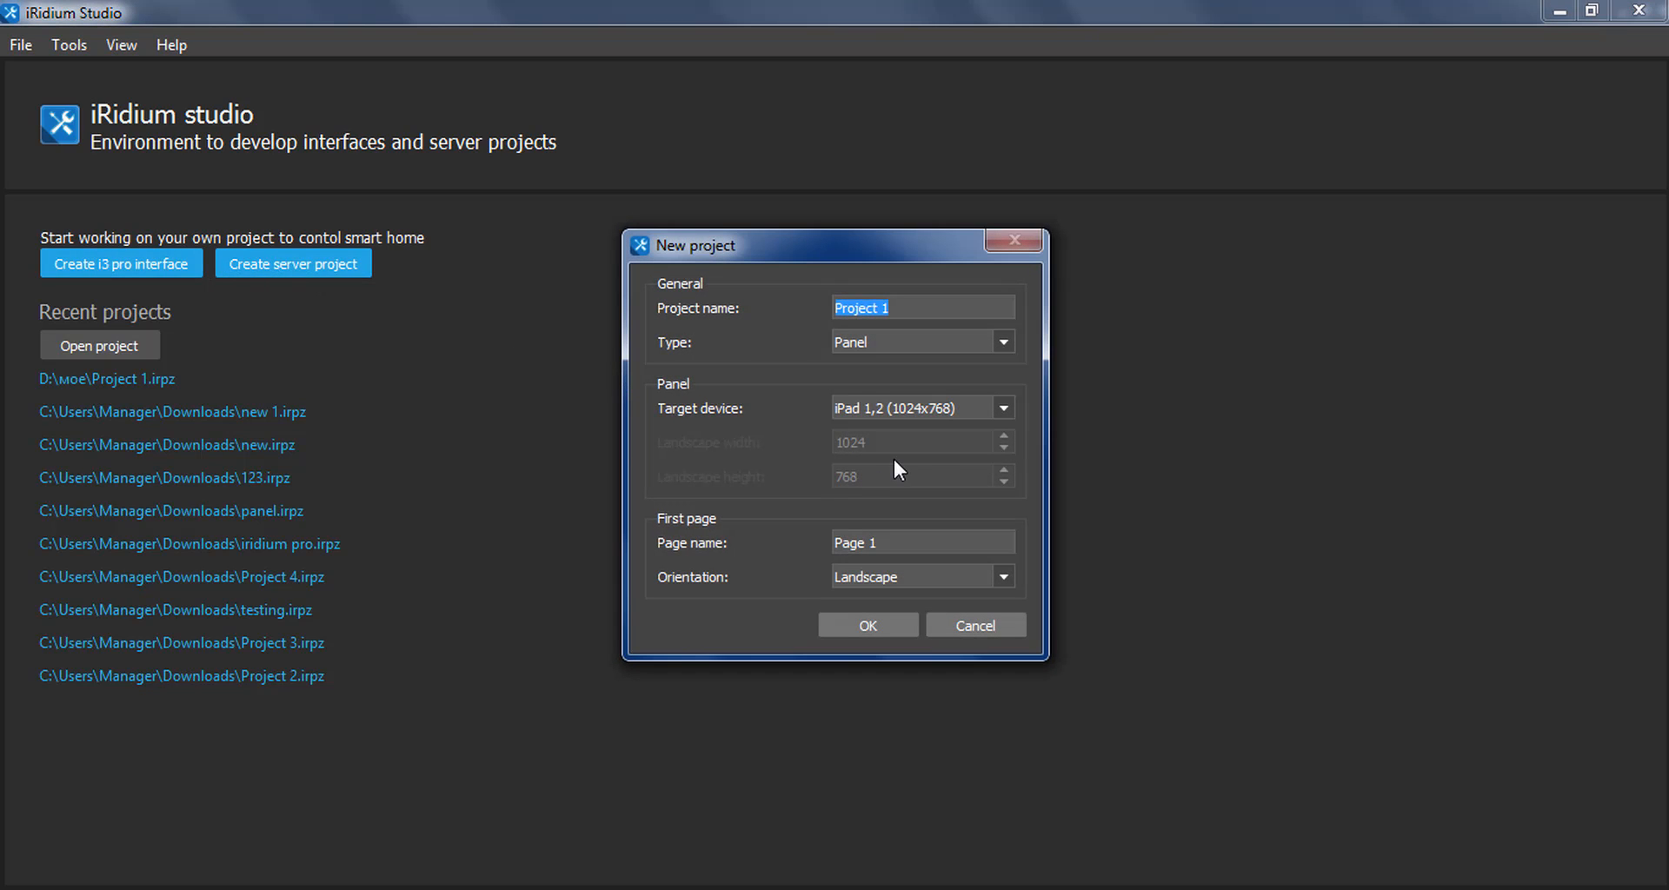
click(1003, 408)
click(937, 540)
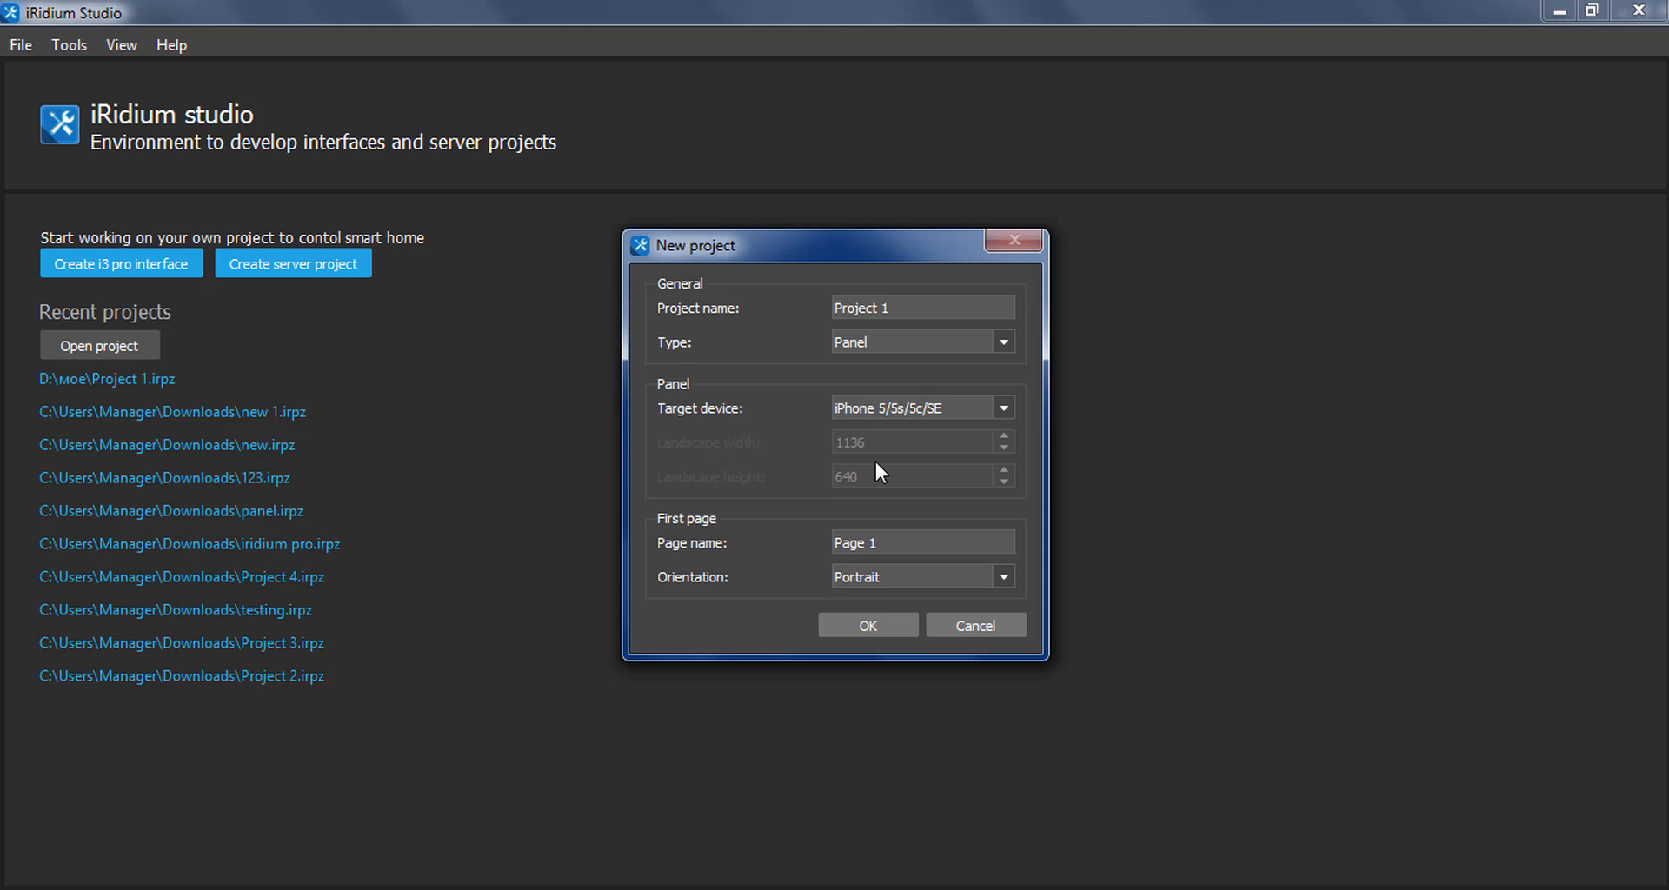
click(864, 619)
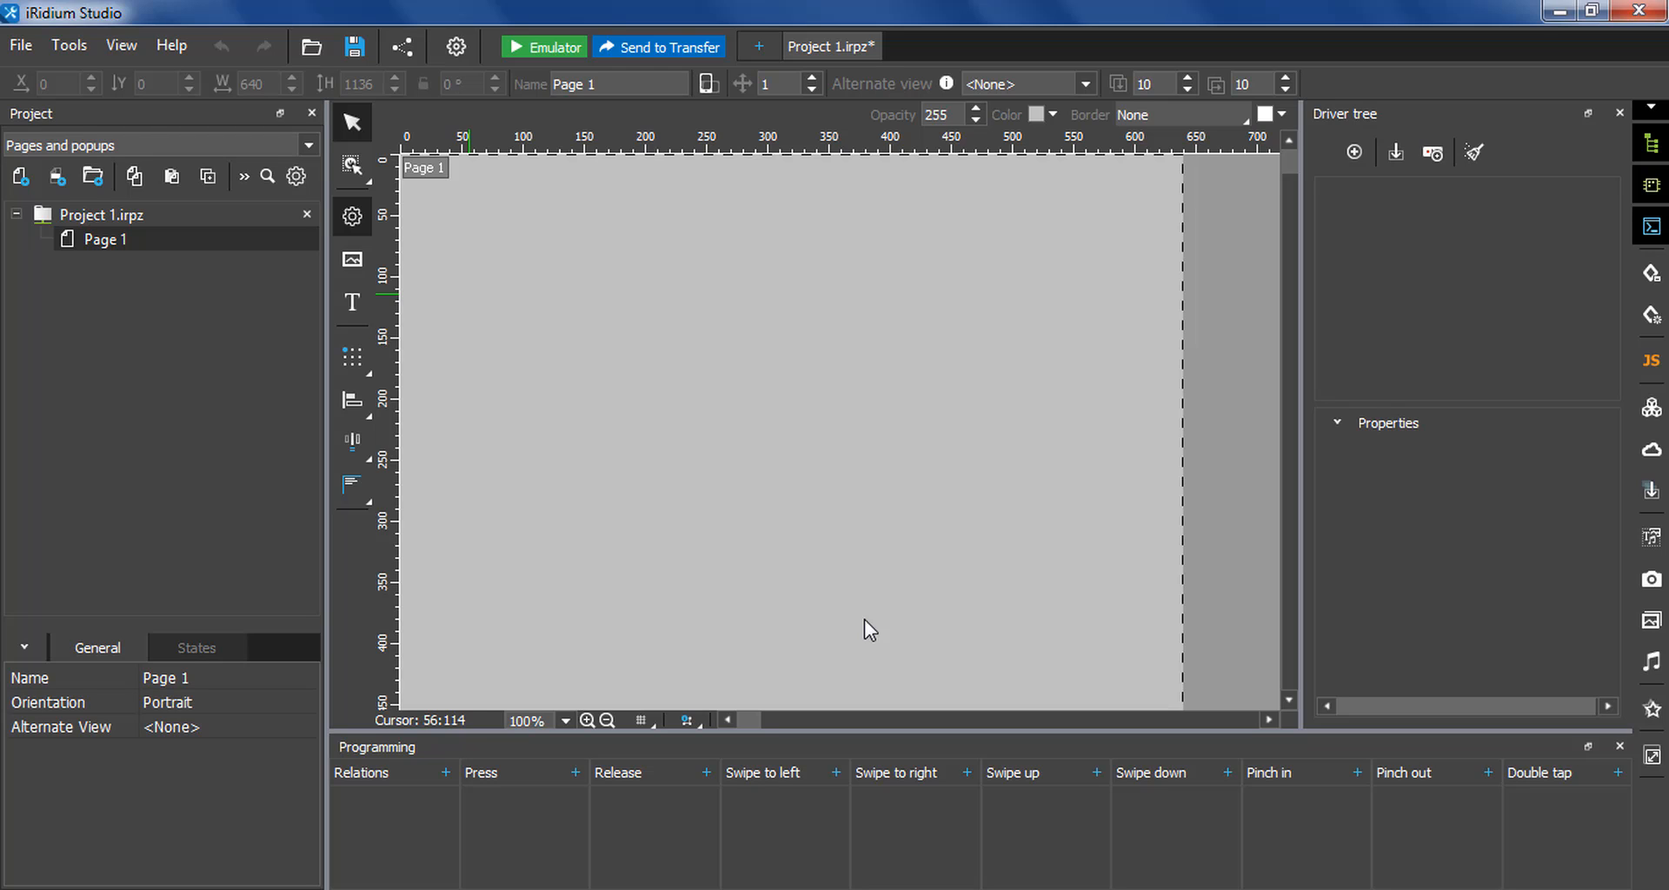
- Examine the Emulator, Workspace, Backup, Project style and File operations tool options, then leave without changing them
click(73, 54)
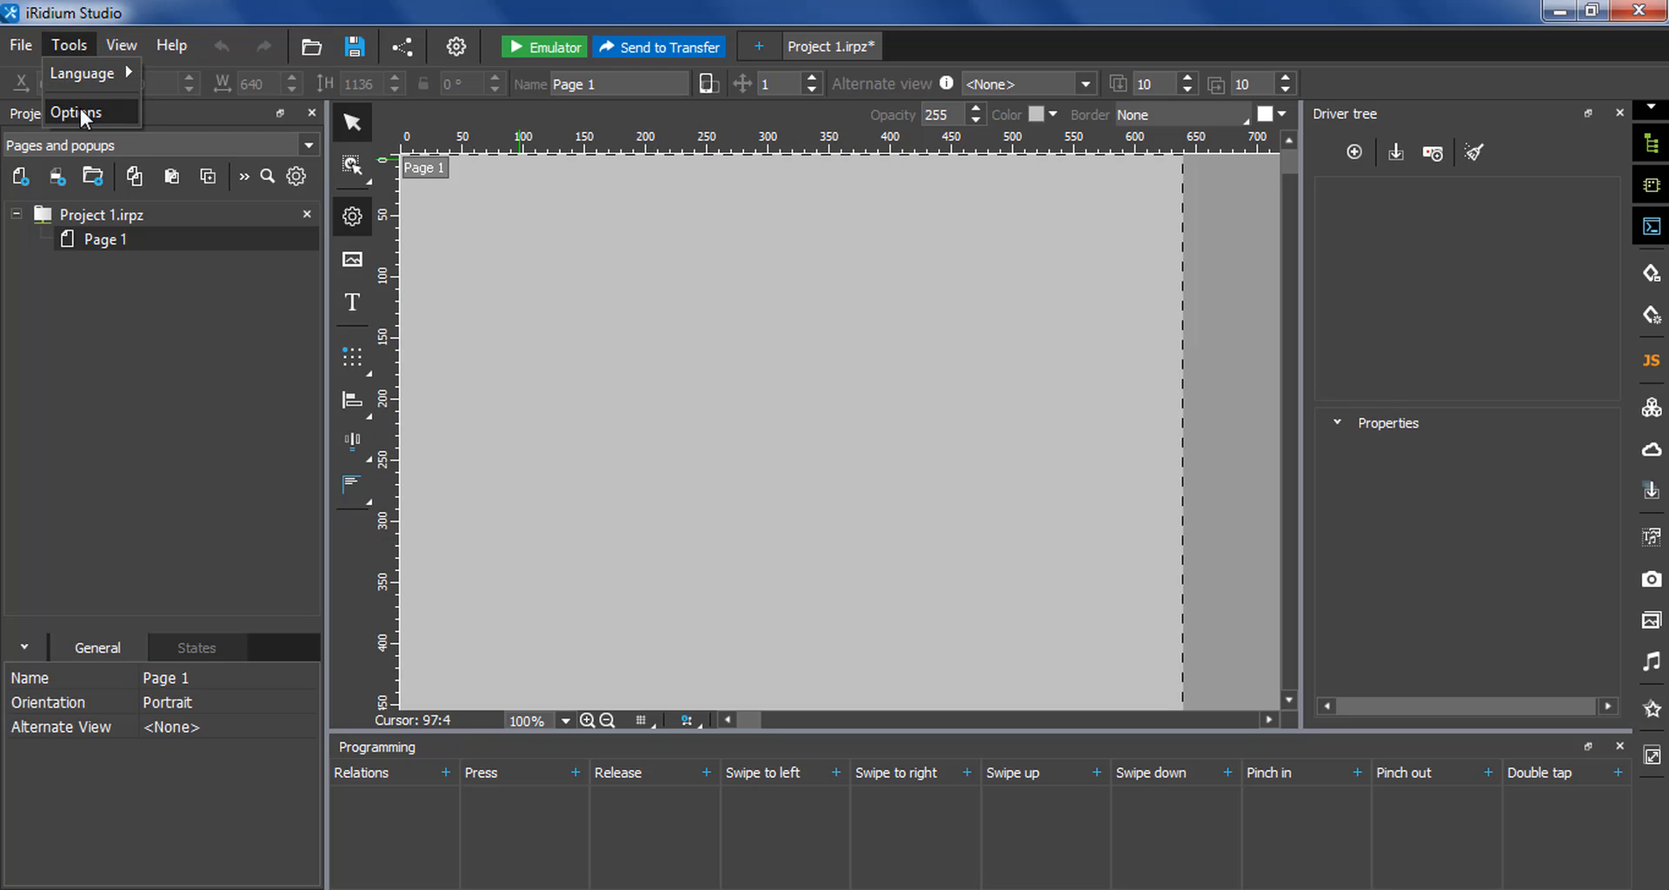
click(80, 106)
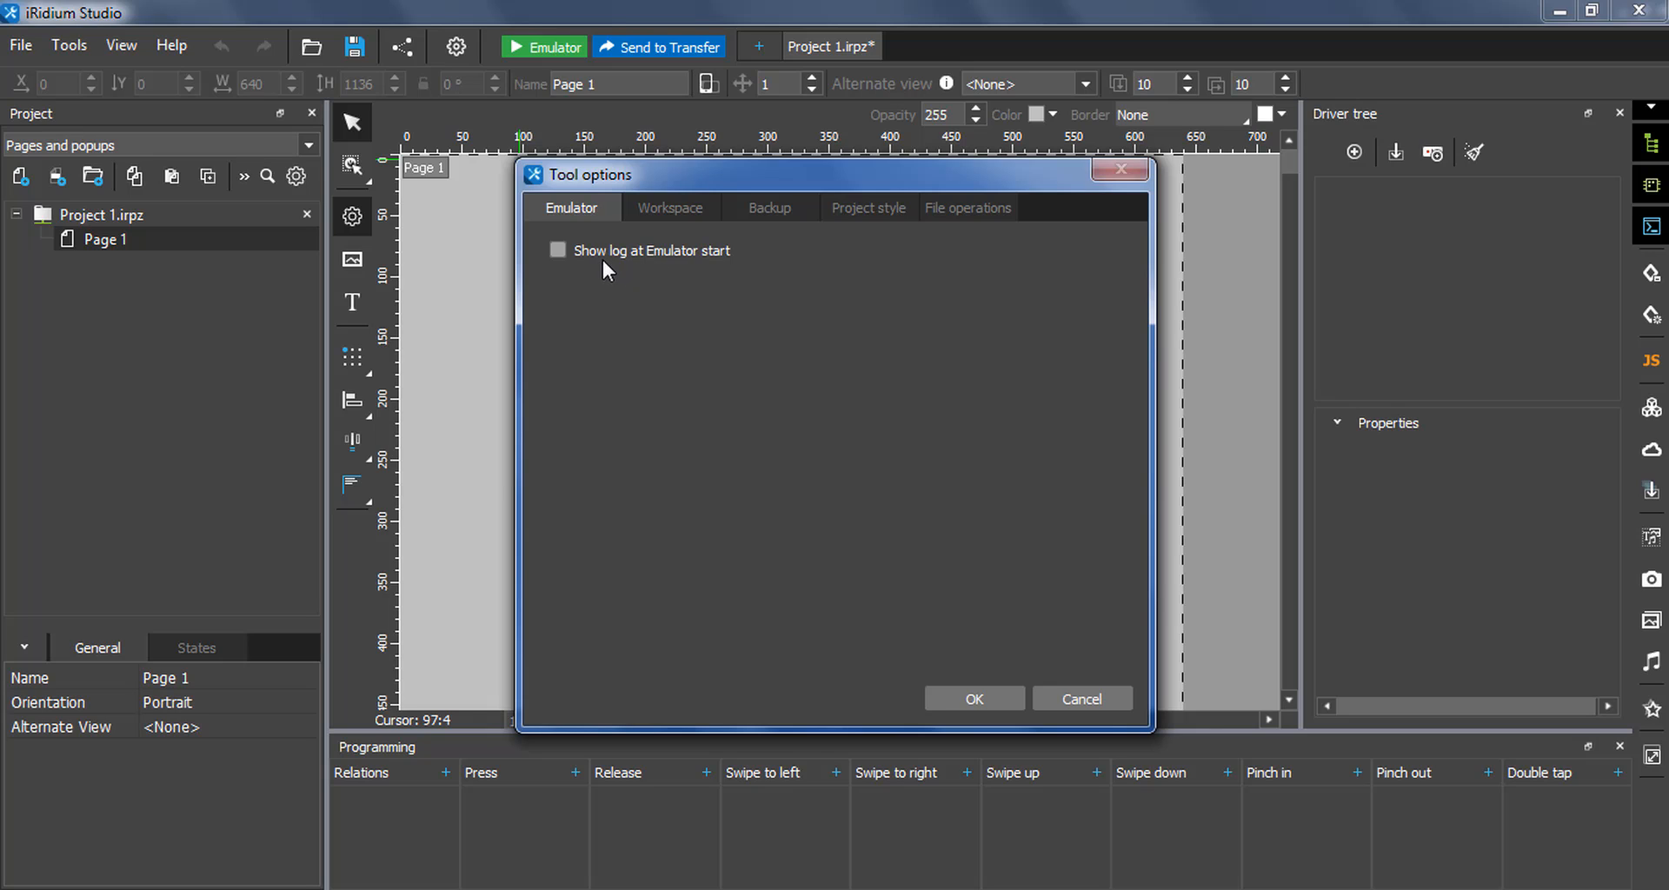
click(690, 209)
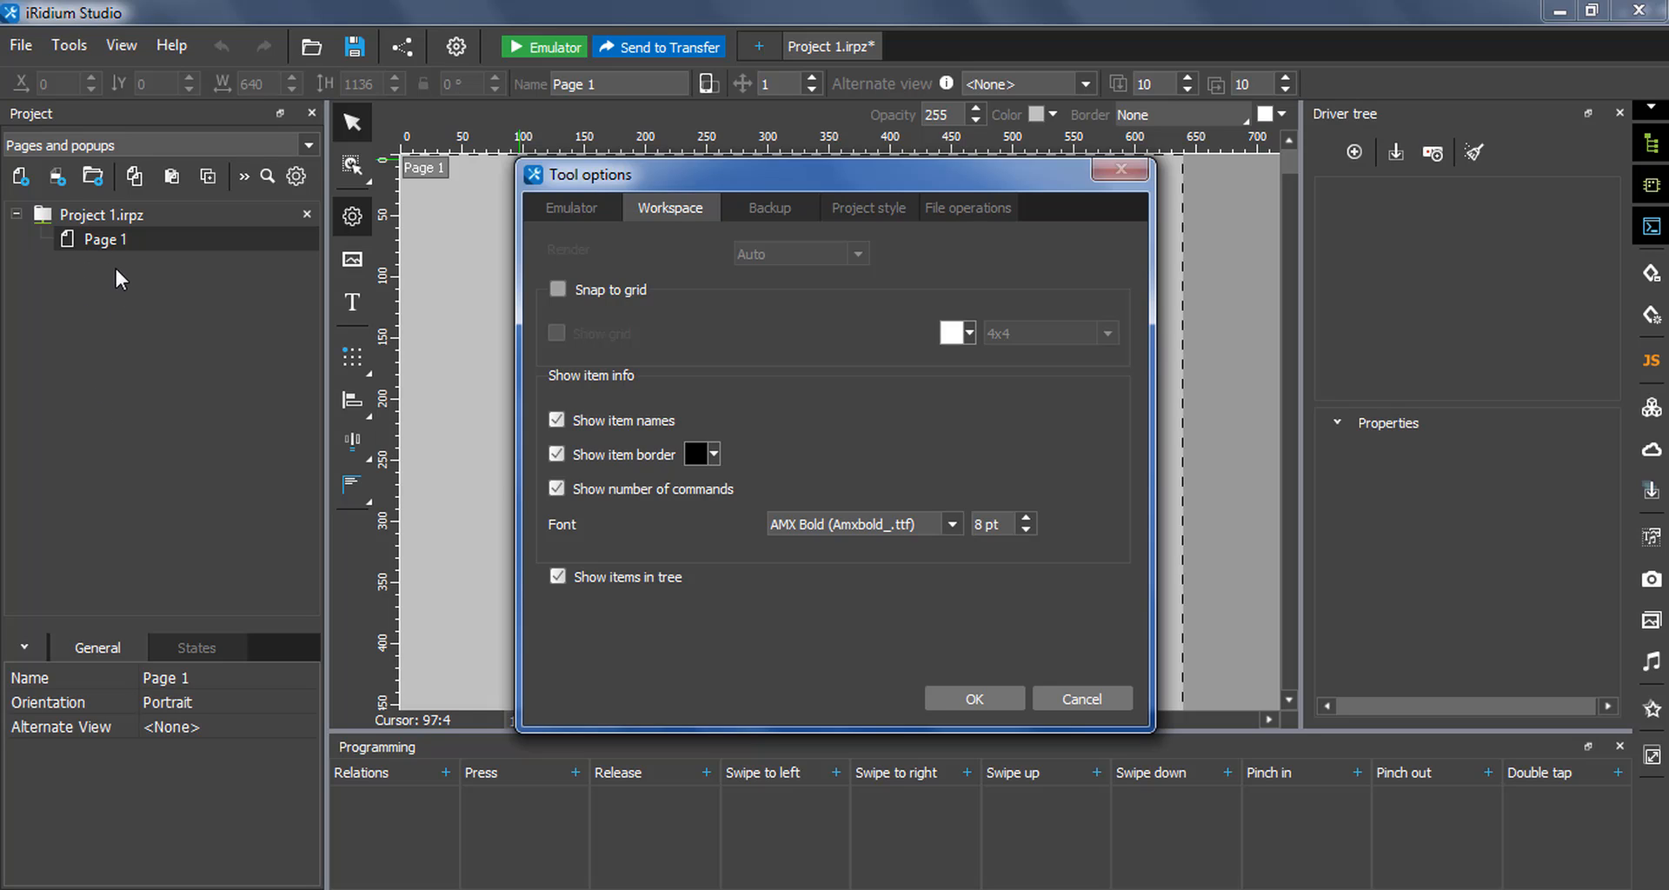
click(765, 215)
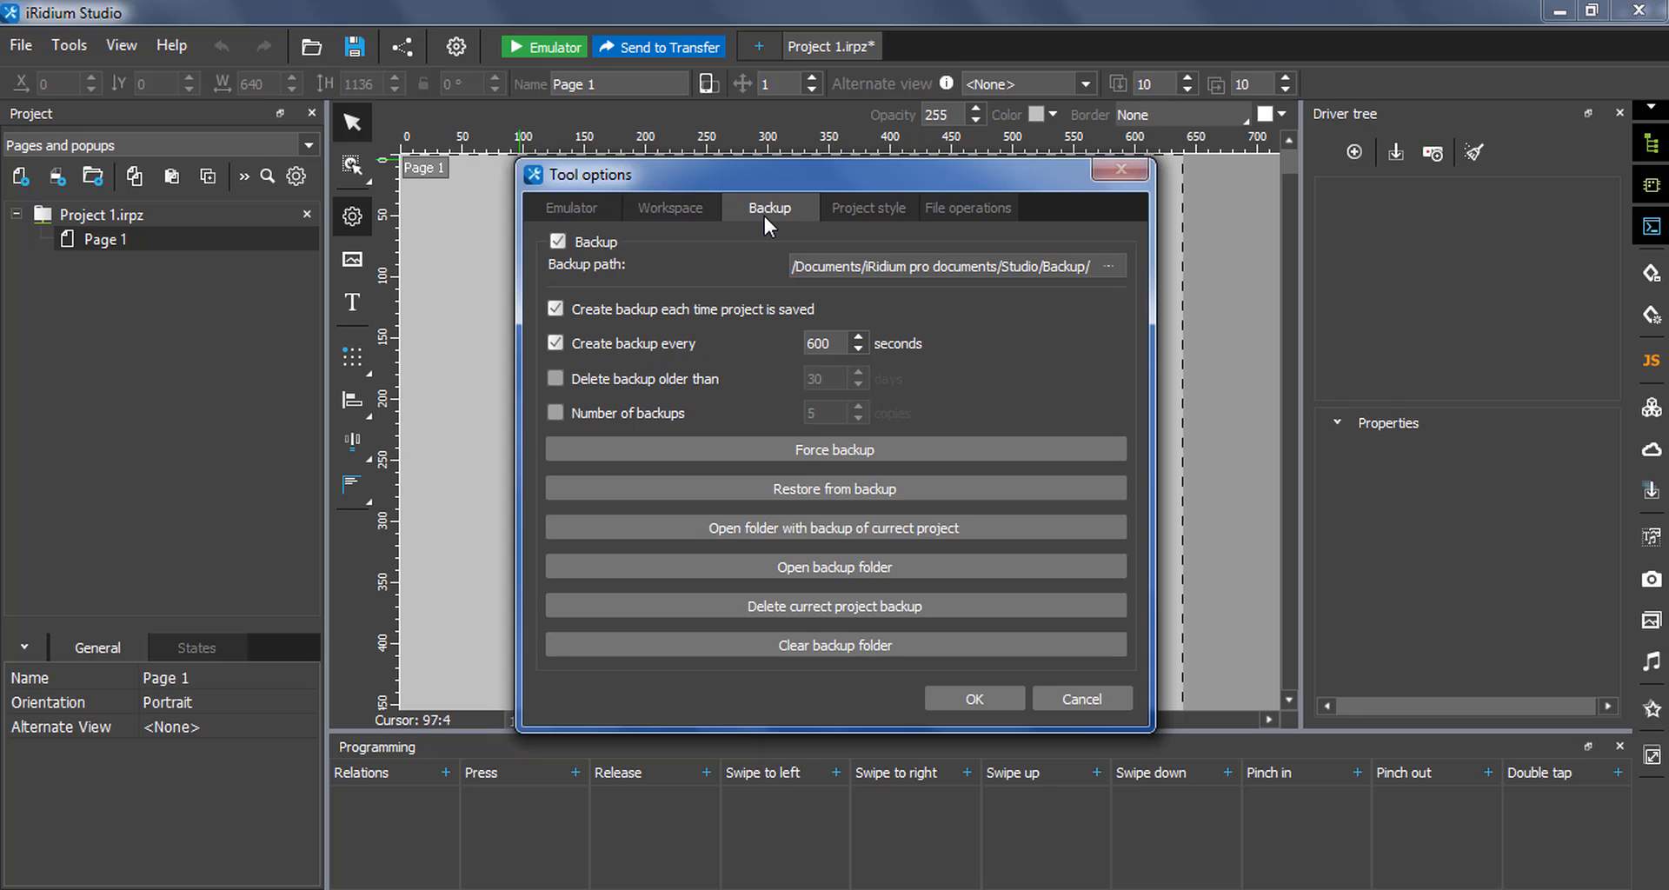
click(849, 208)
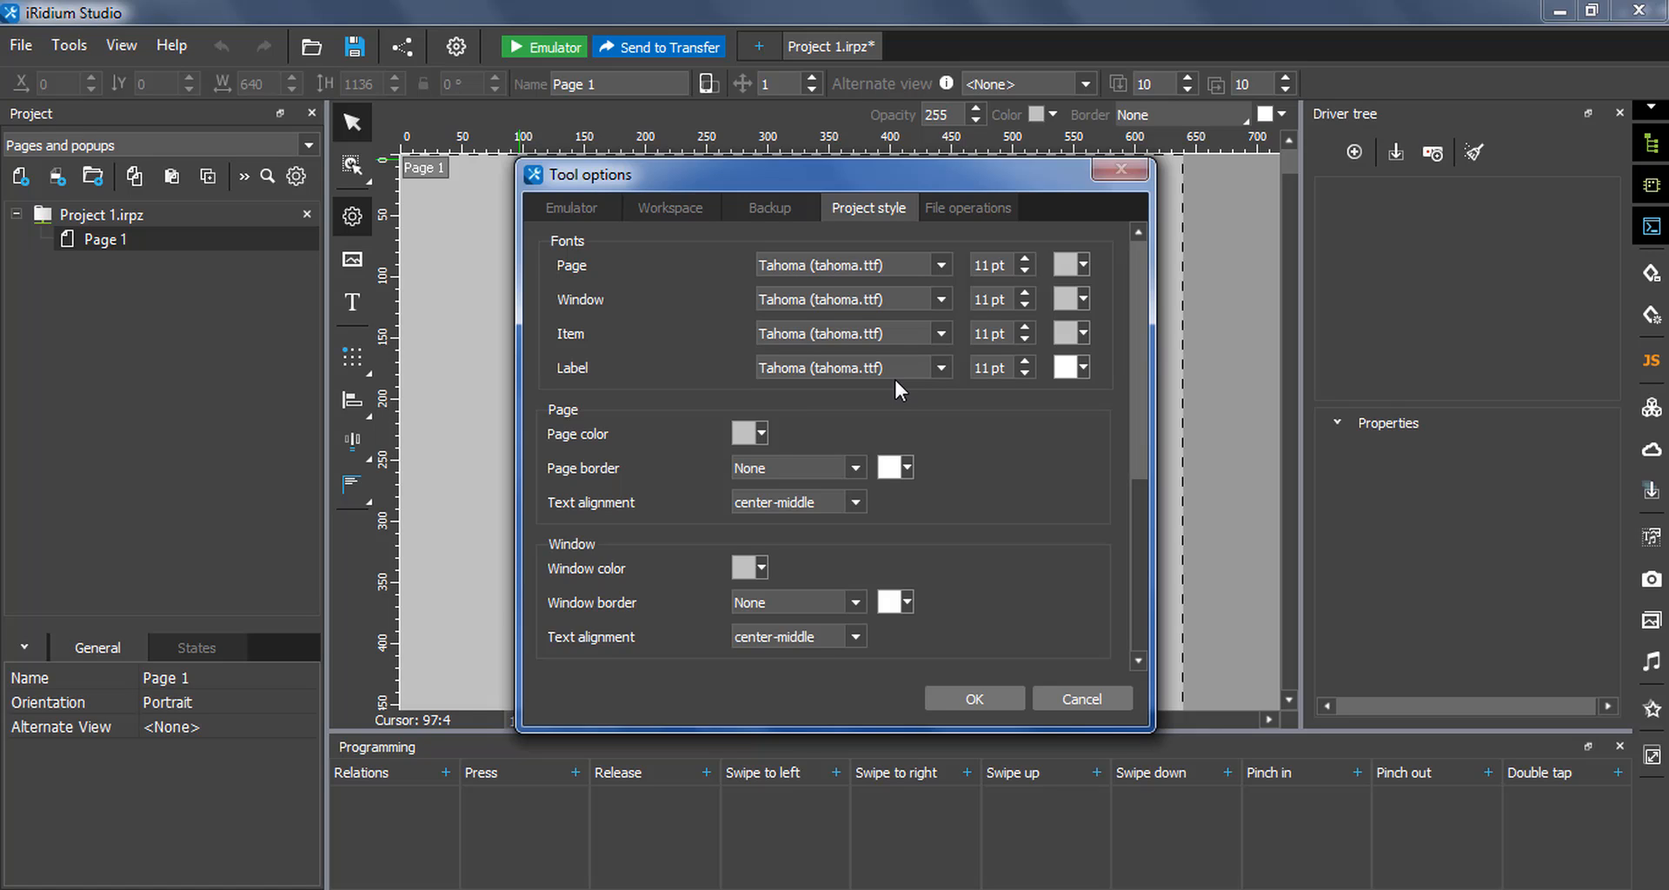
drag(1139, 355, 1115, 572)
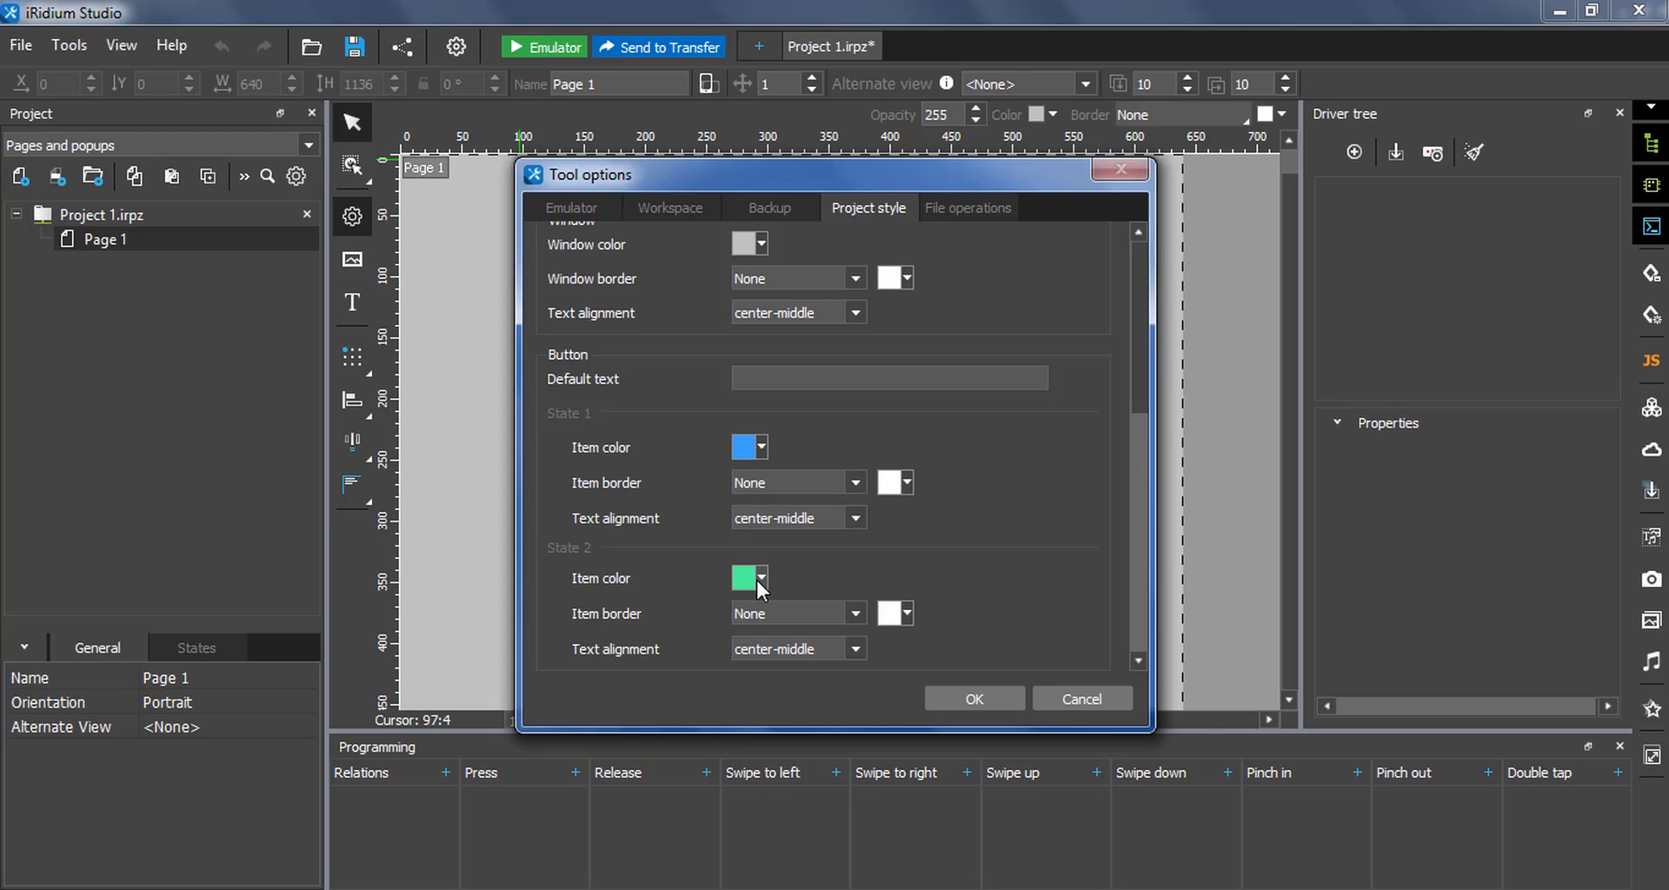
click(935, 202)
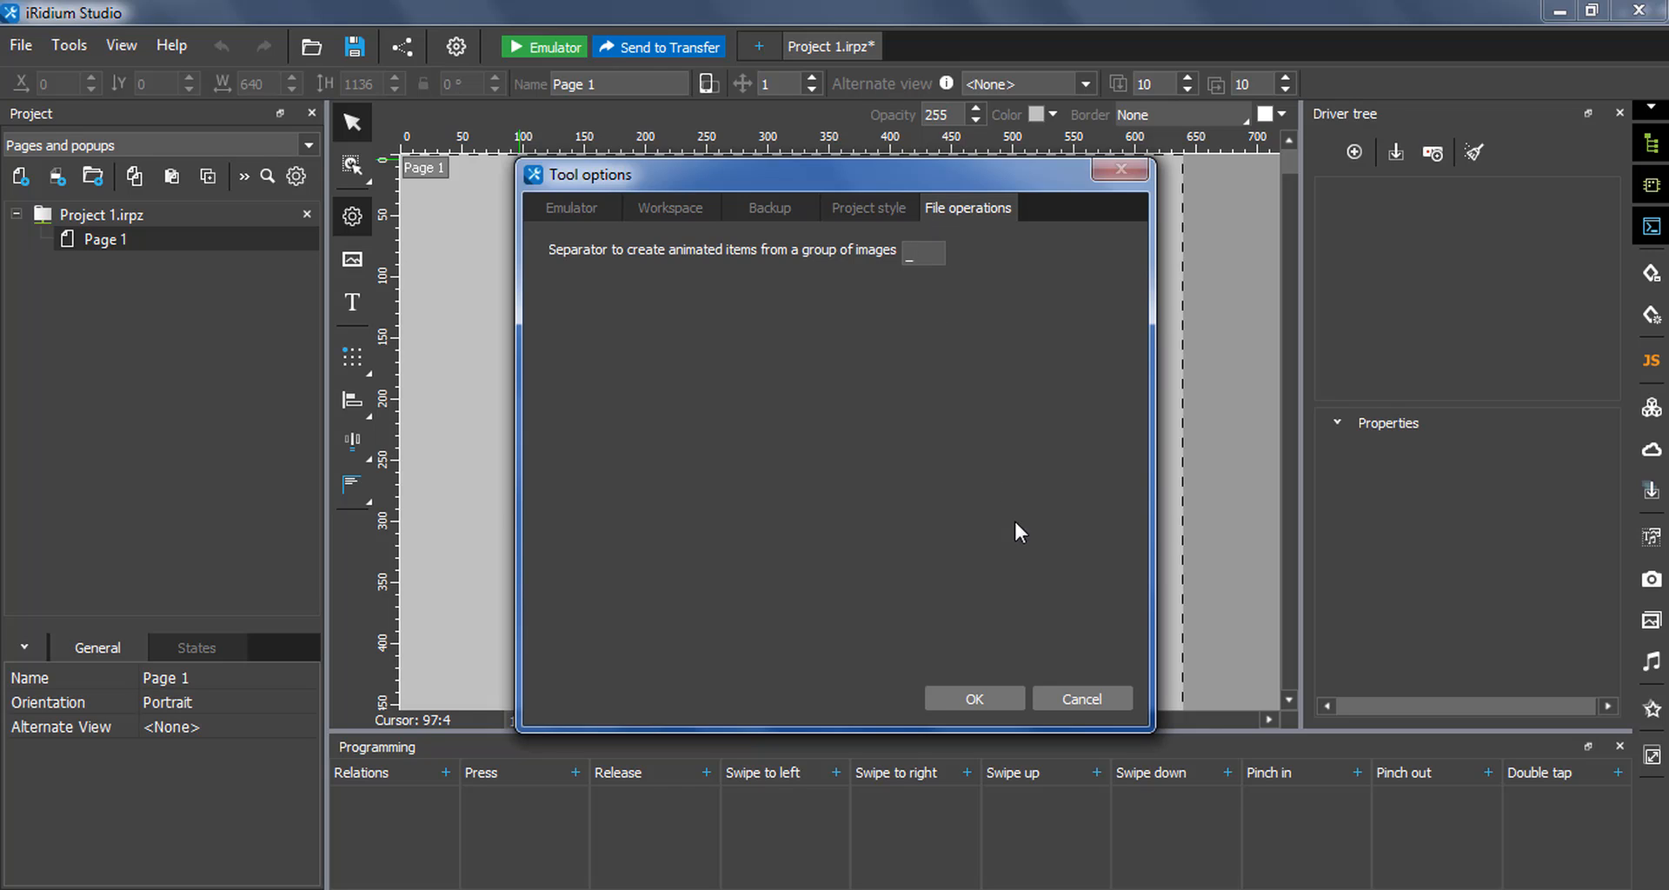
click(1069, 689)
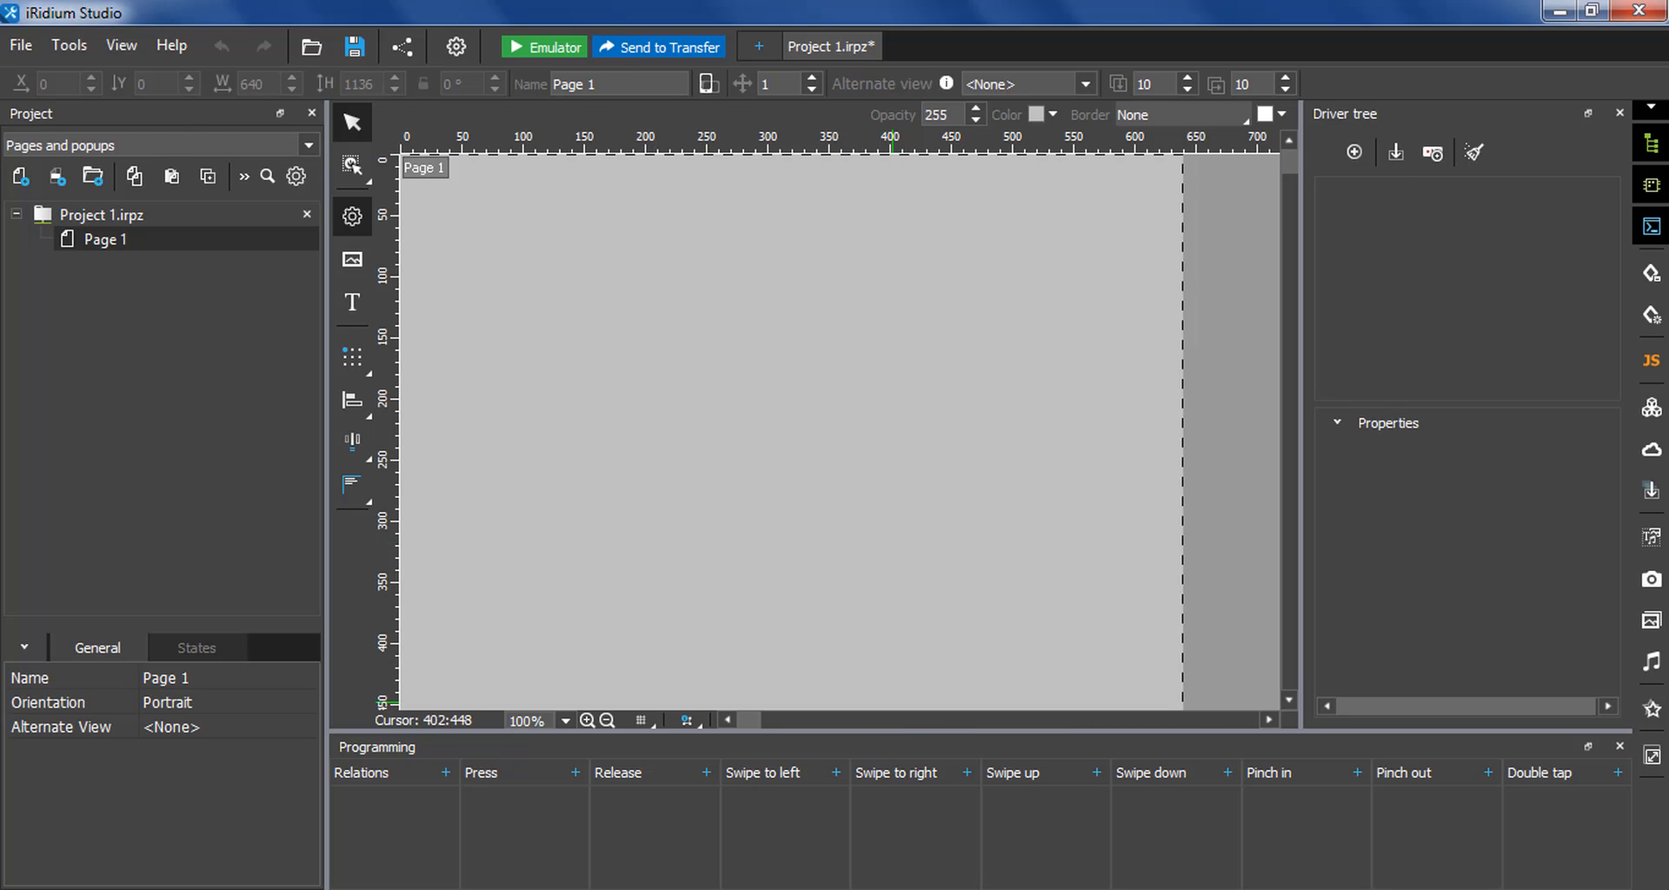
- Switch to the older iRidium Studio and create Project 1 for iPad 1,2 (1024x768) with a landscape first page
click(874, 889)
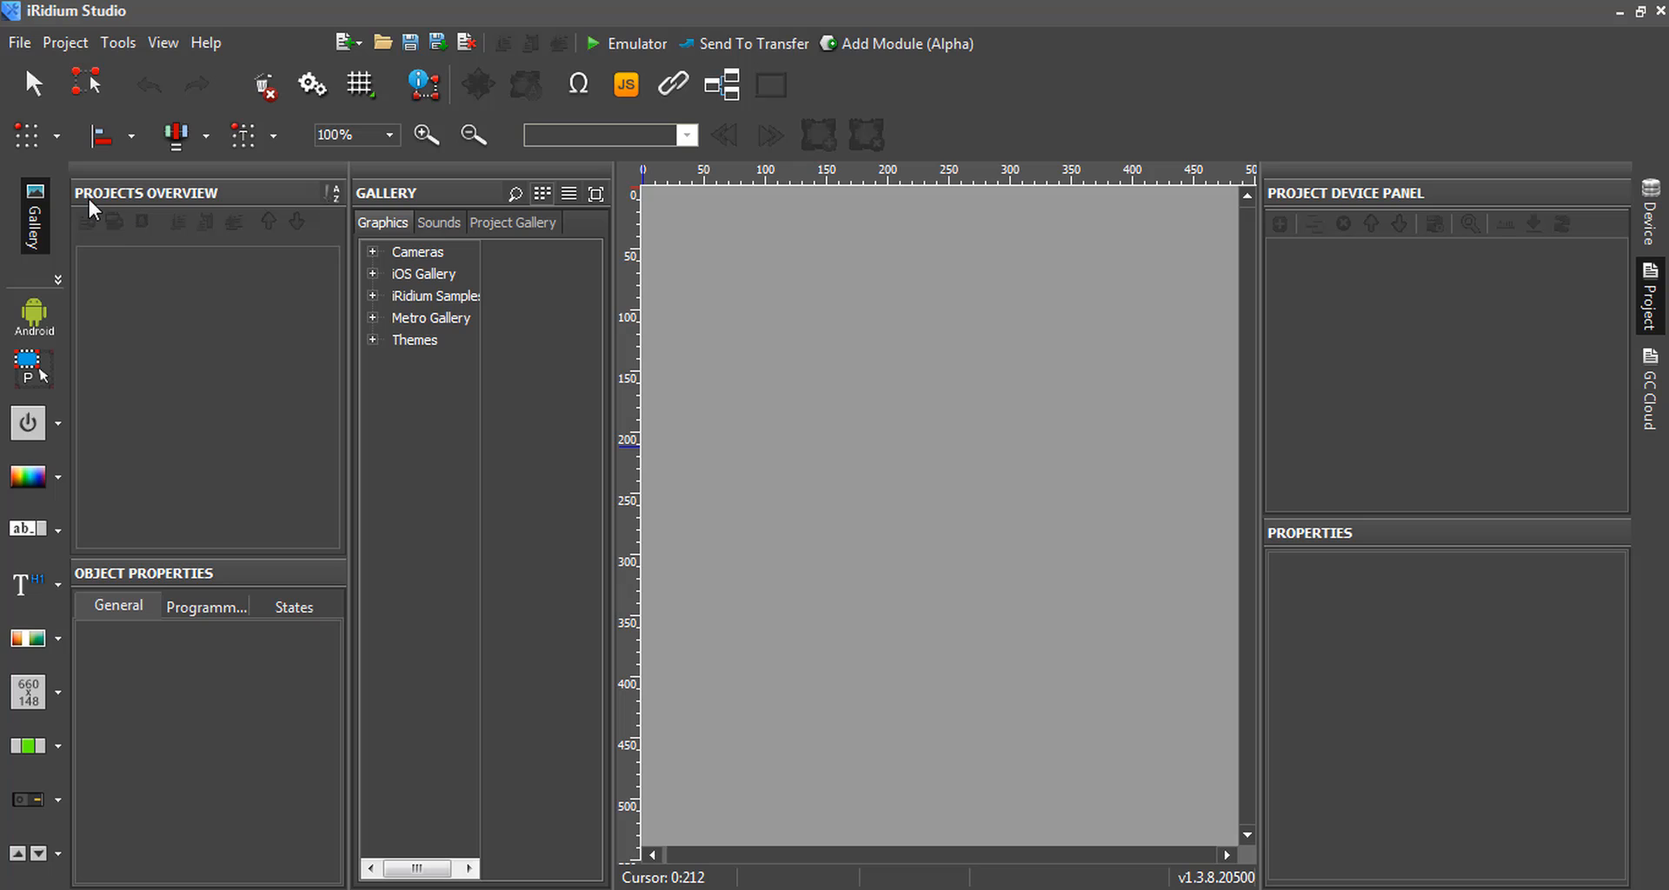
click(19, 42)
mouse_move(160, 73)
click(331, 72)
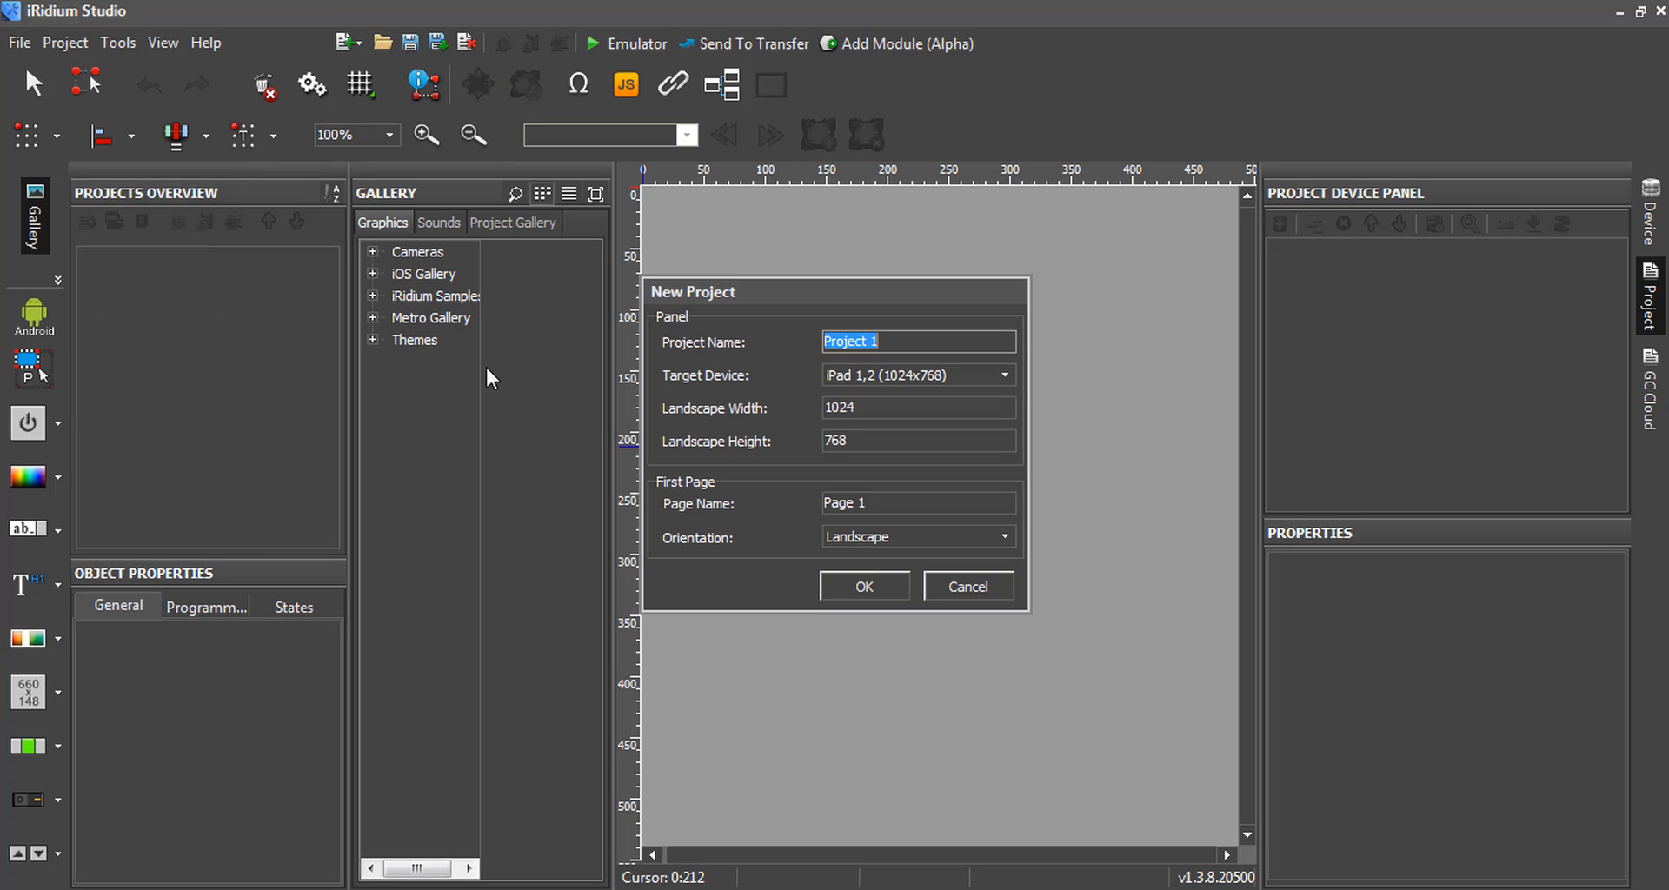
click(876, 595)
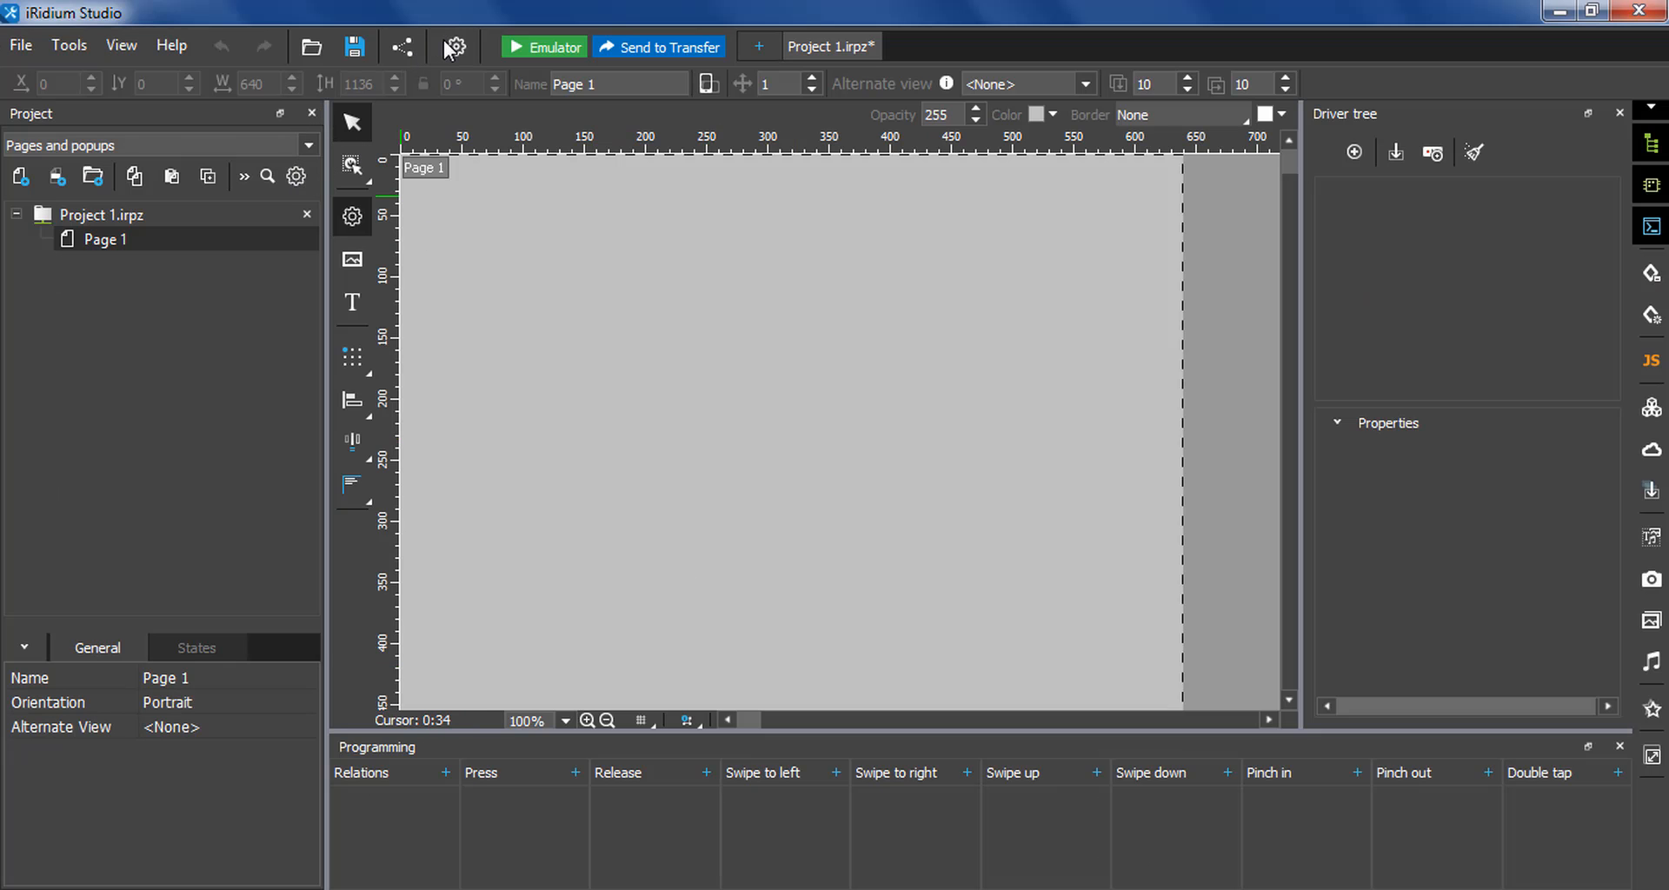
- In the newer iRidium Studio, examine the project's General, Start and Screensaver settings, including the options available with the screensaver enabled
click(296, 177)
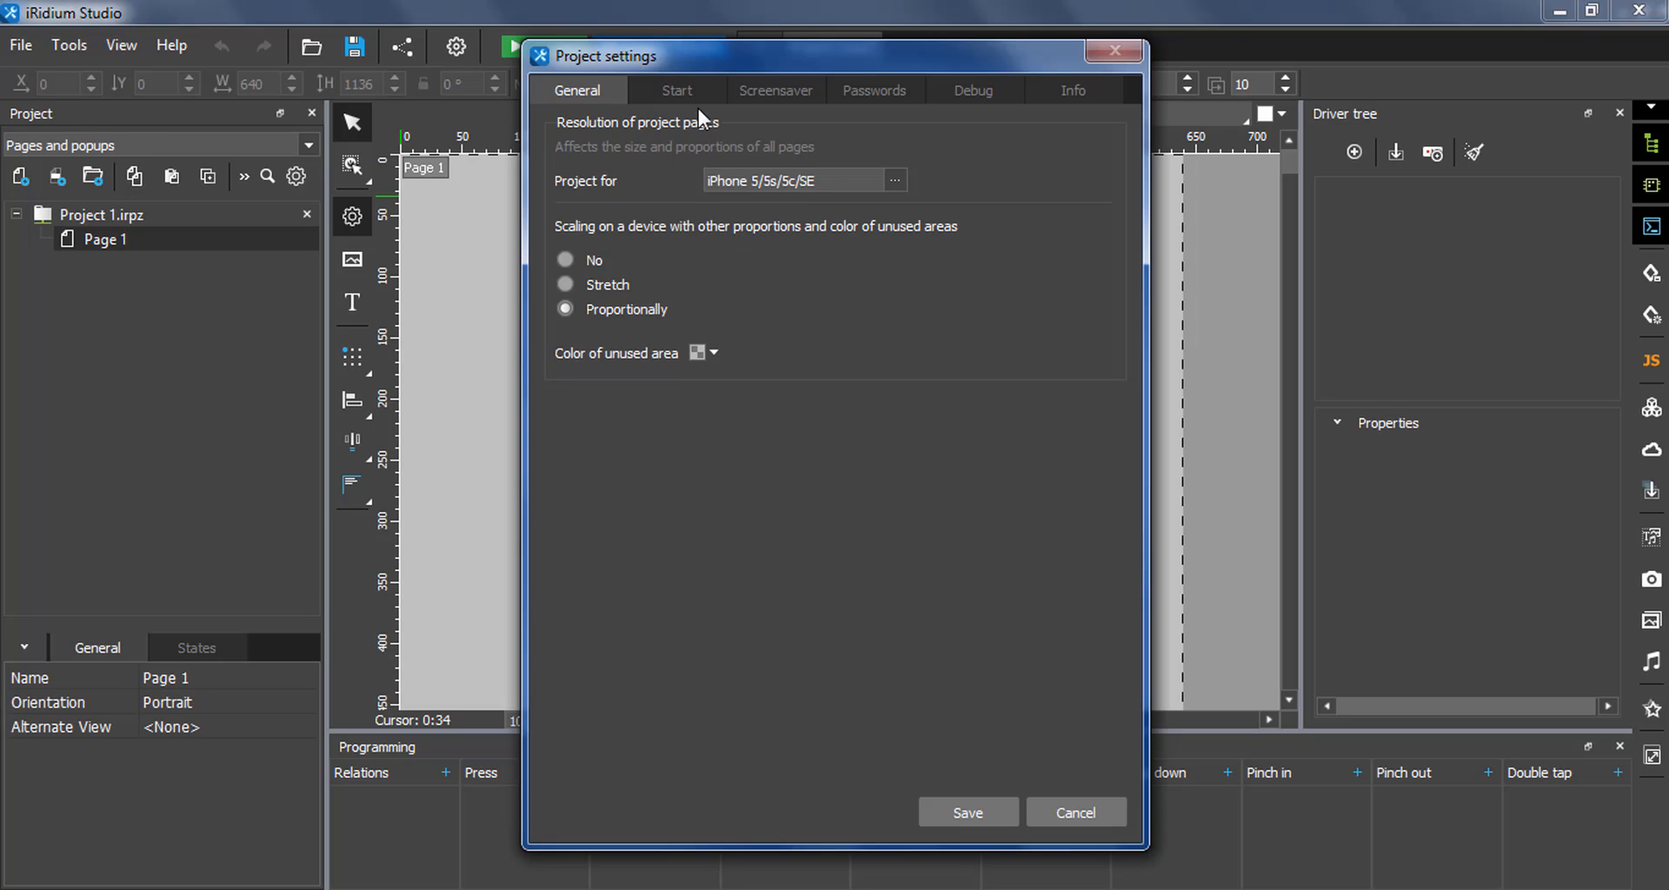
click(699, 82)
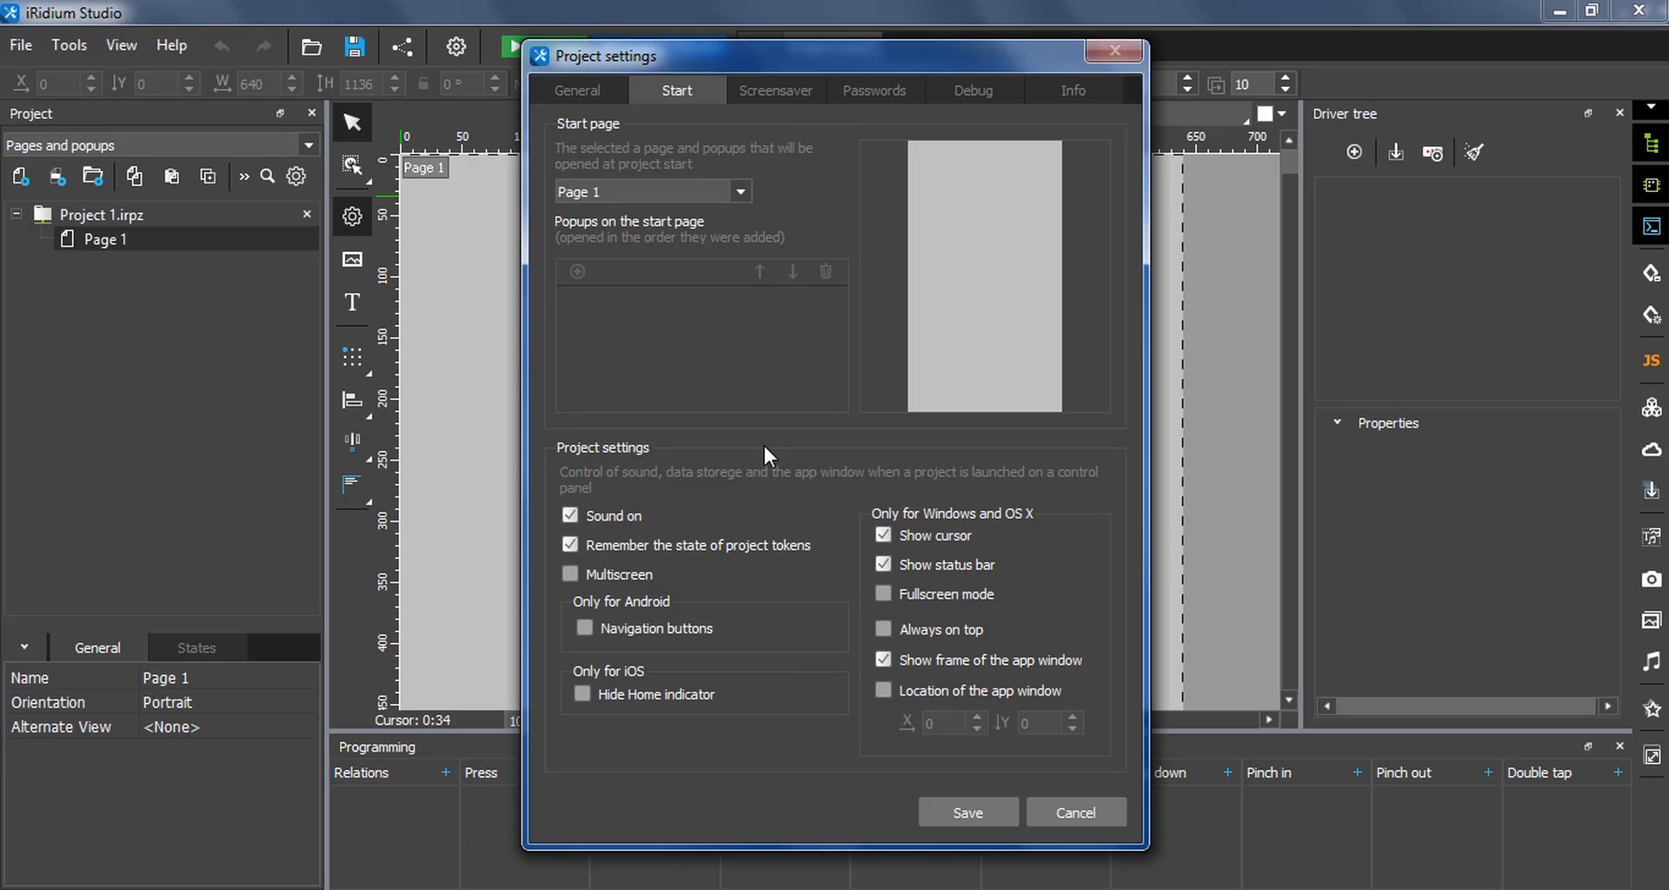
click(775, 92)
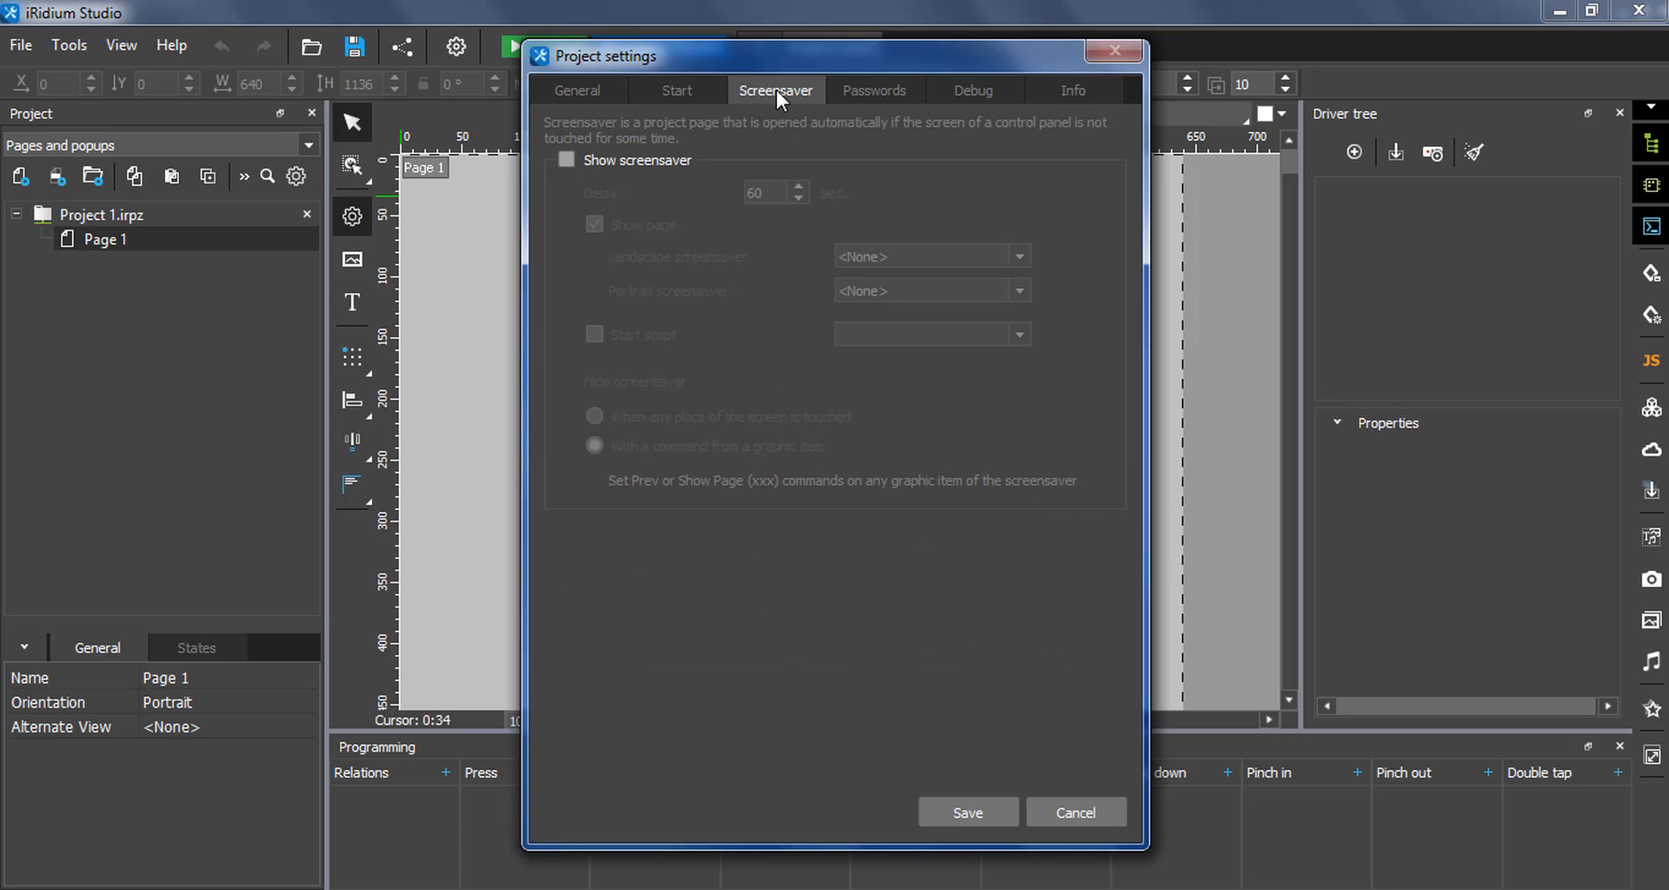
click(566, 161)
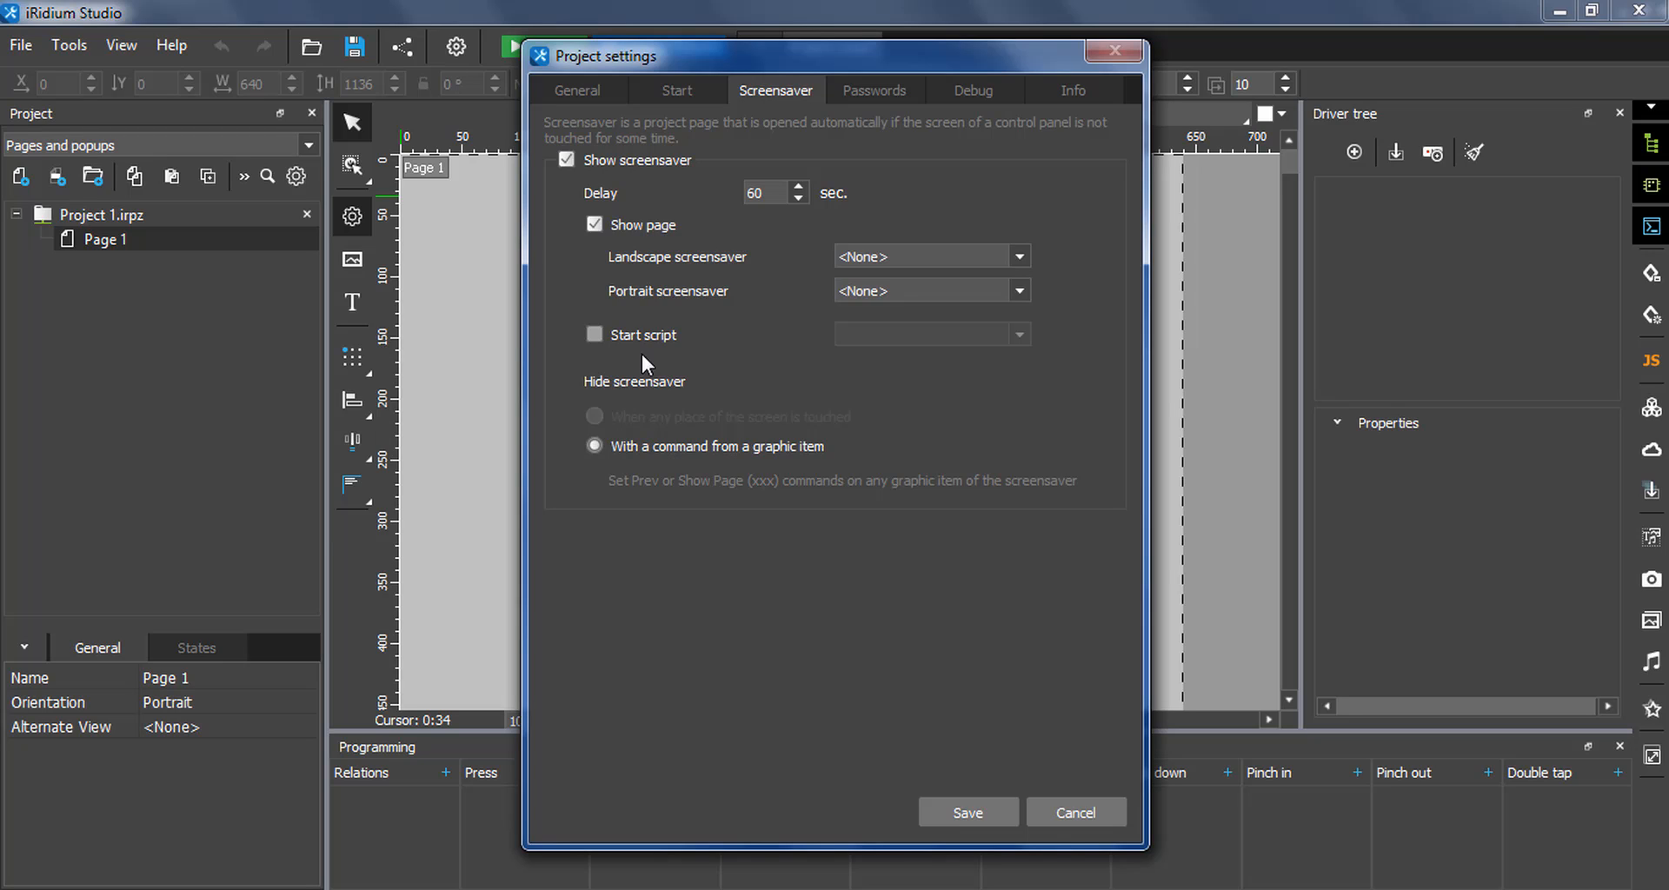
click(567, 161)
- Examine the project's Passwords, Debug and Info settings, then close the project settings without saving
click(910, 87)
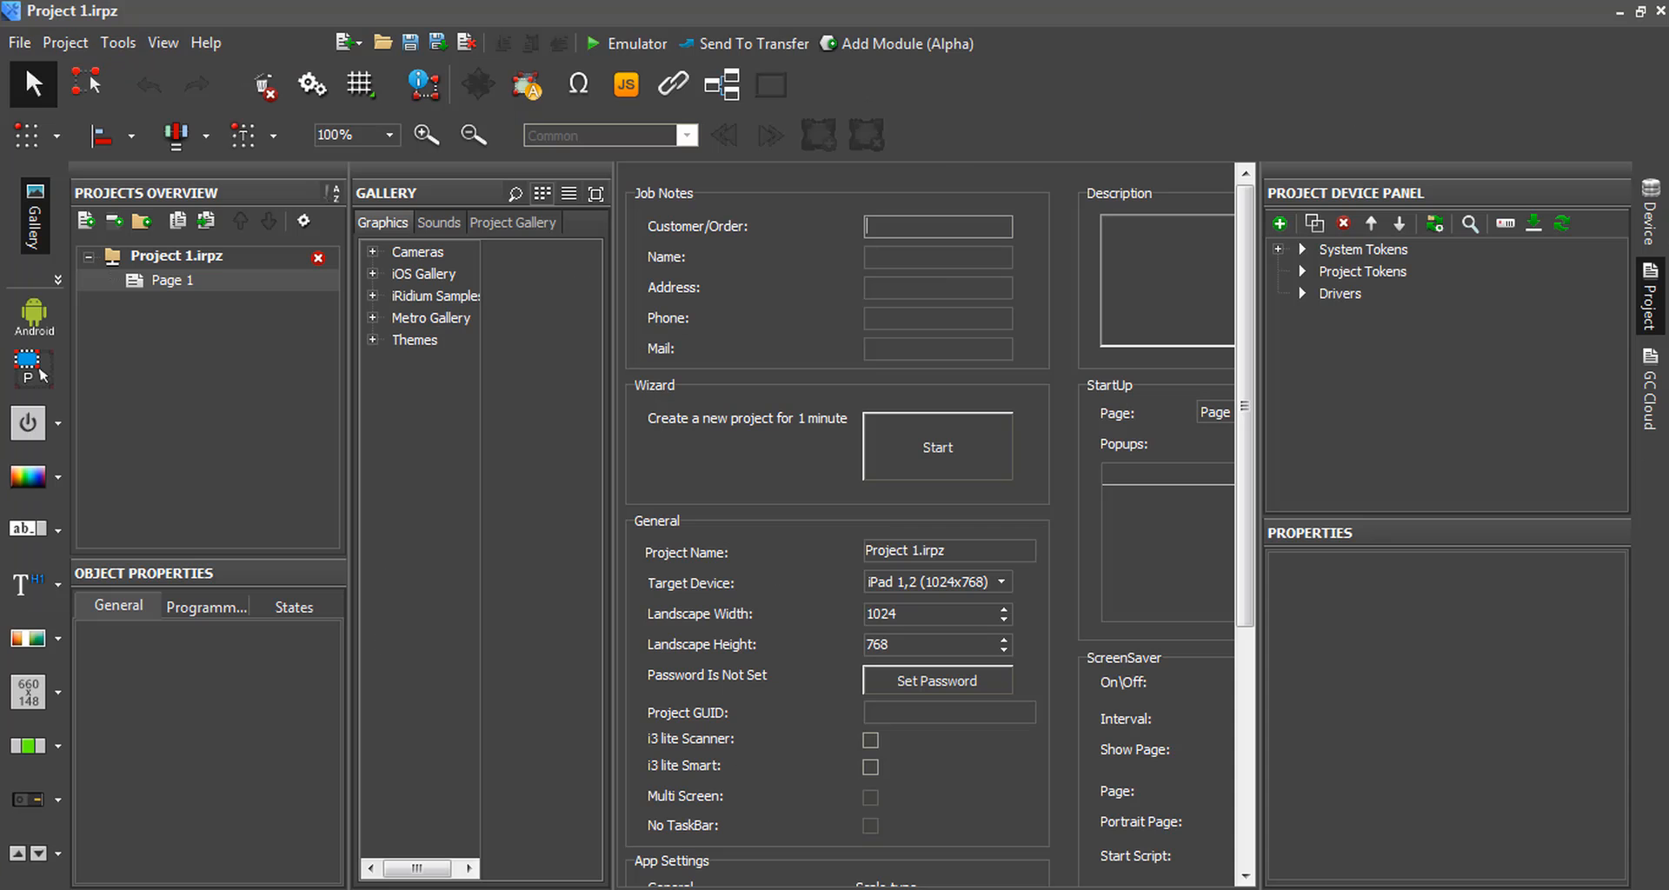
click(20, 41)
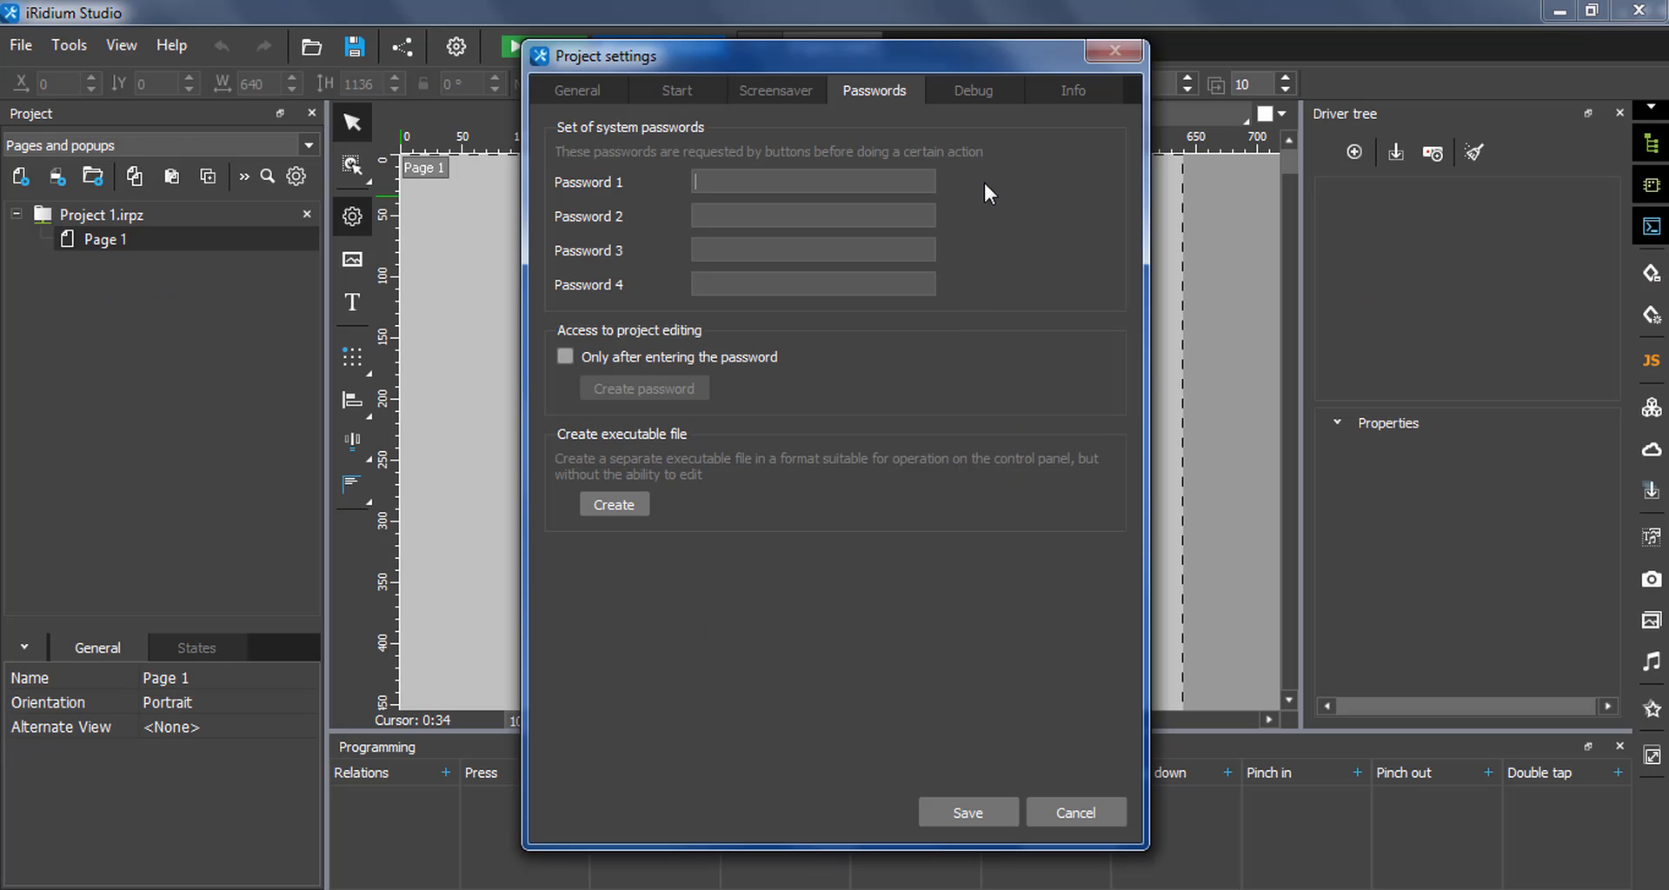
click(979, 94)
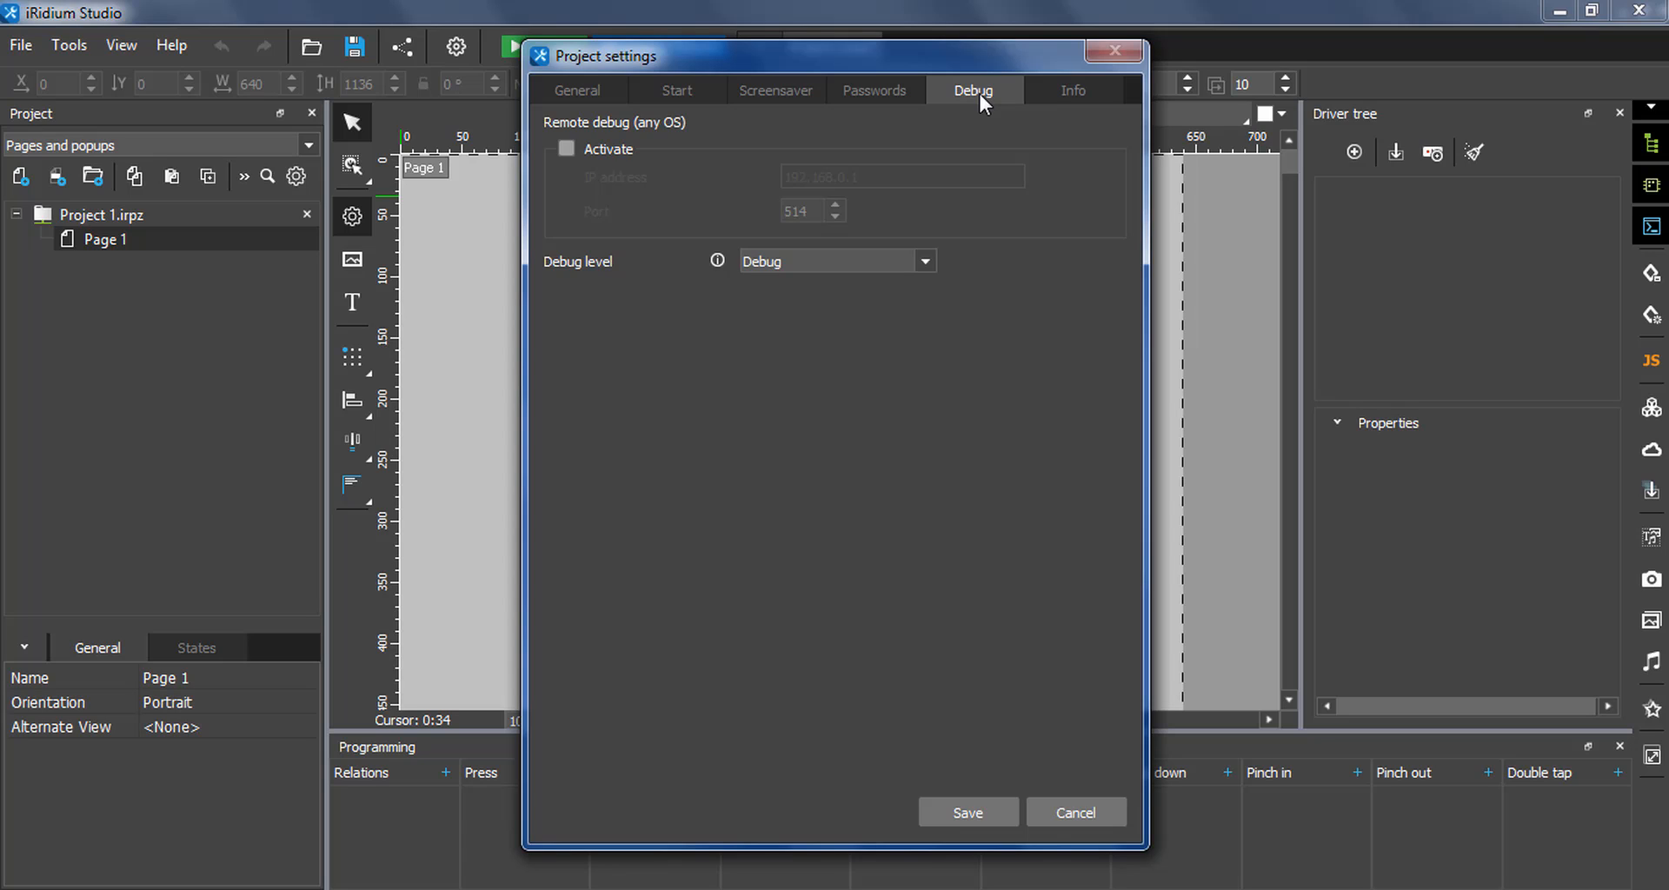
click(1048, 88)
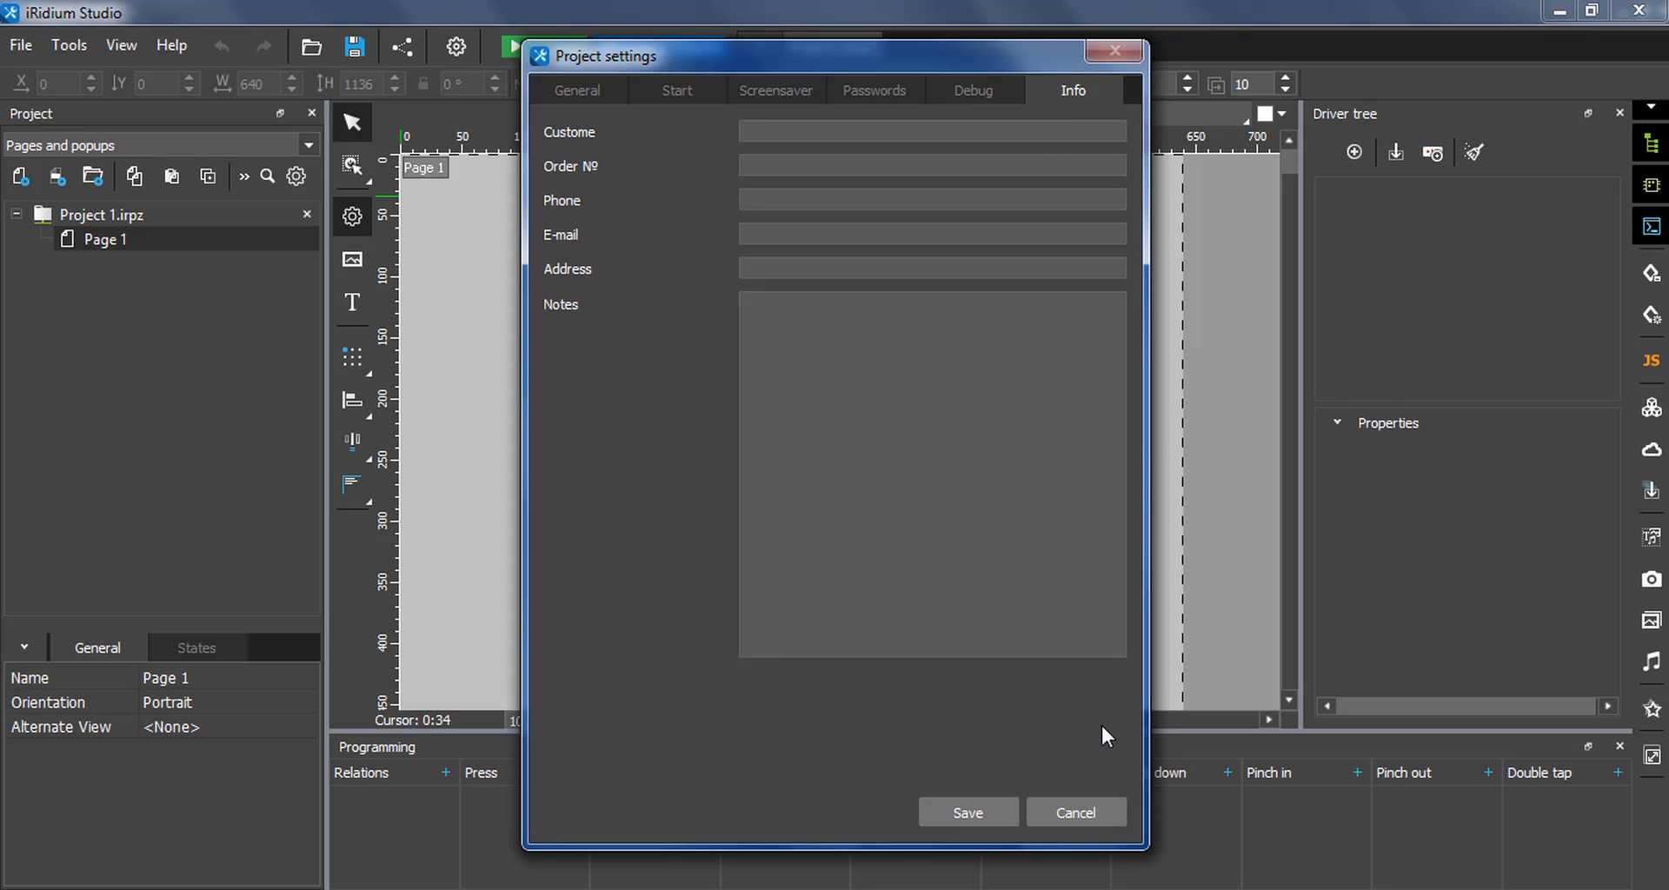
click(1087, 811)
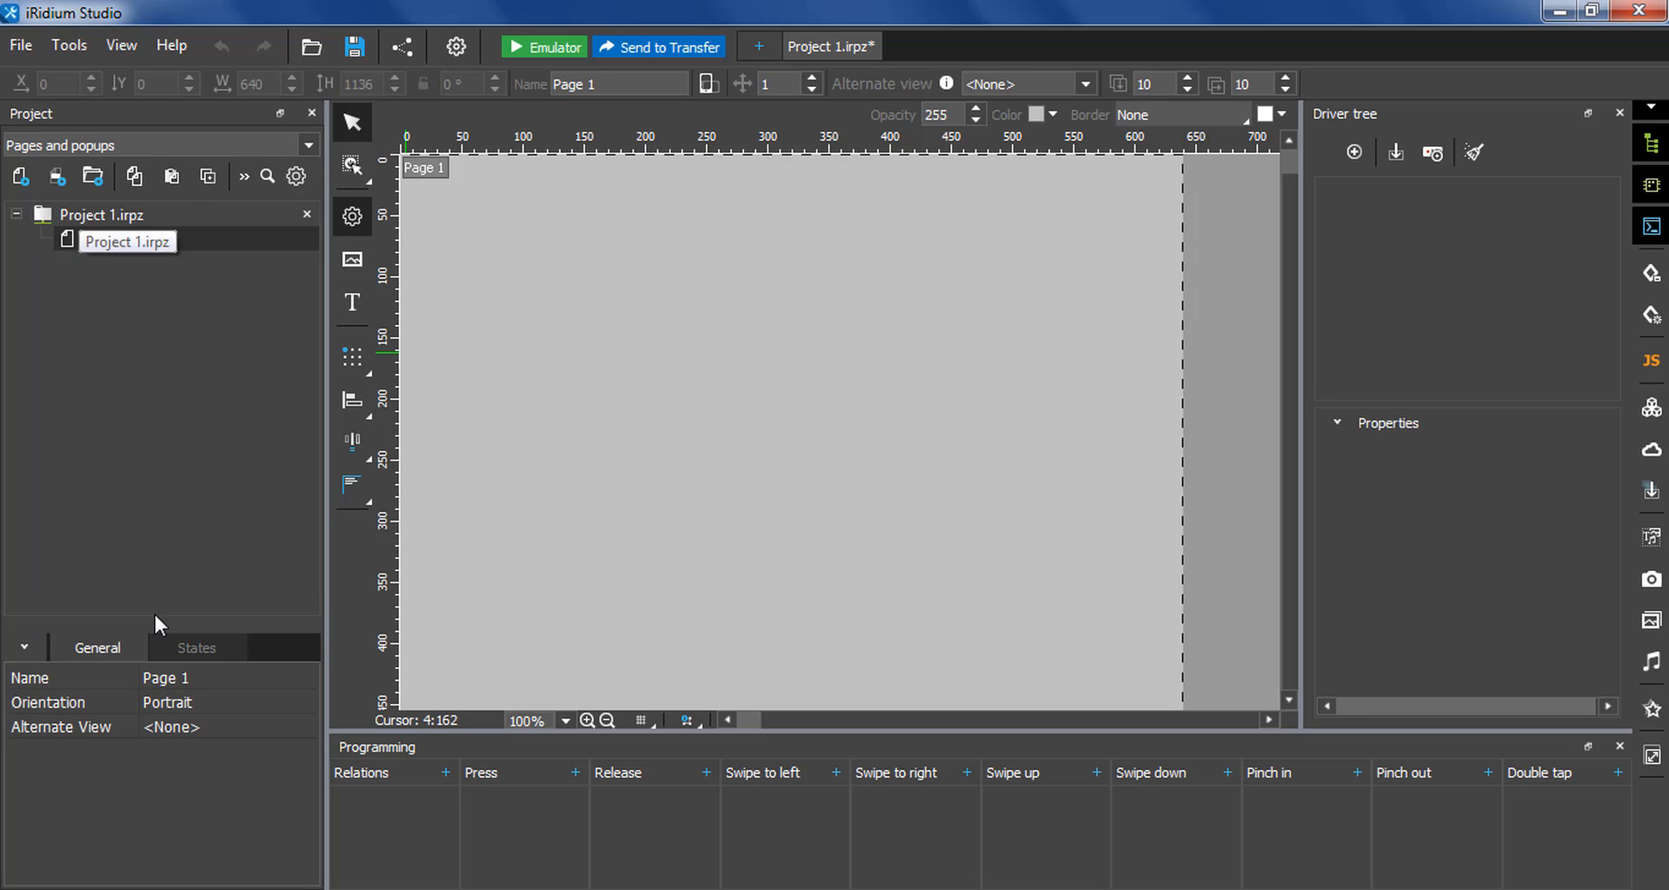
- View the page's States properties and compare them with the object property categories in the older iRidium Studio
click(202, 644)
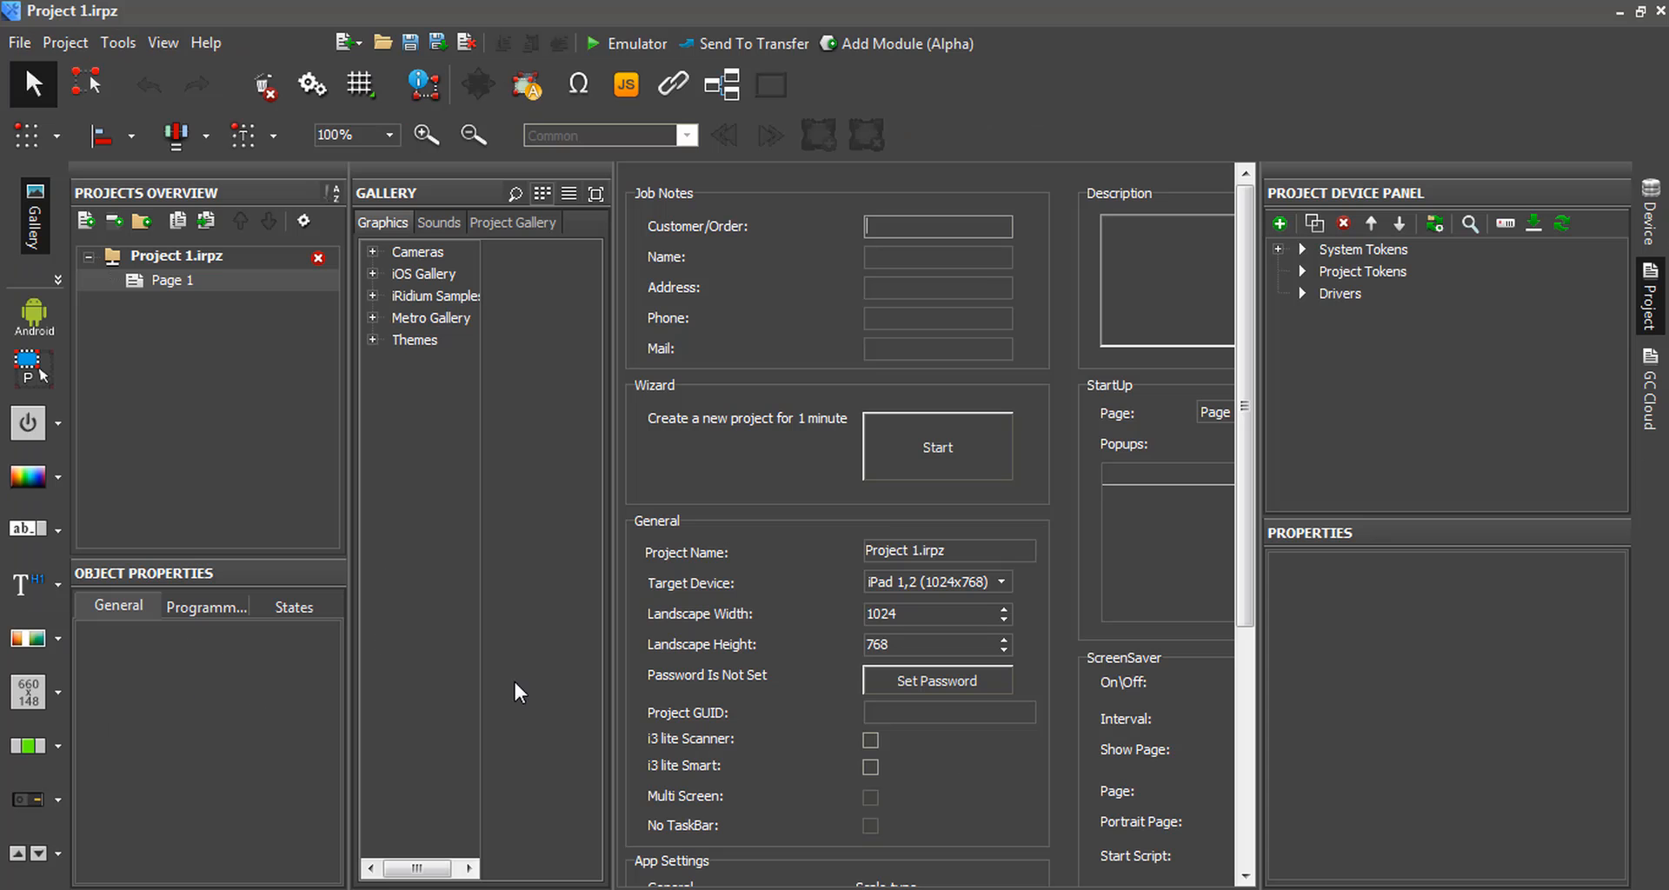
click(294, 607)
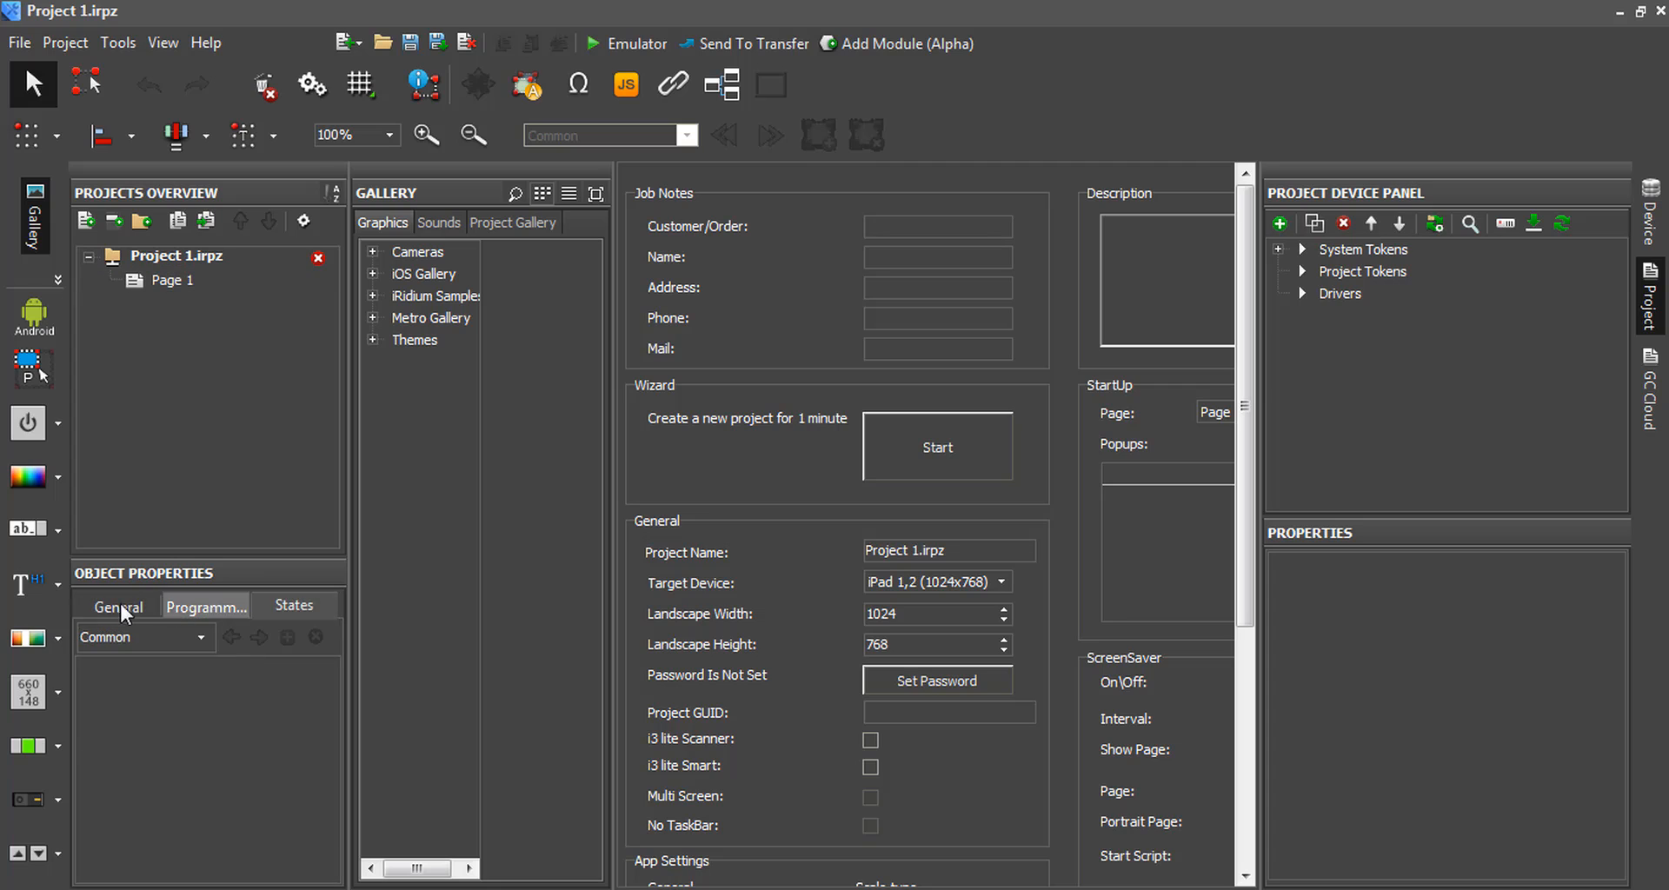
click(122, 607)
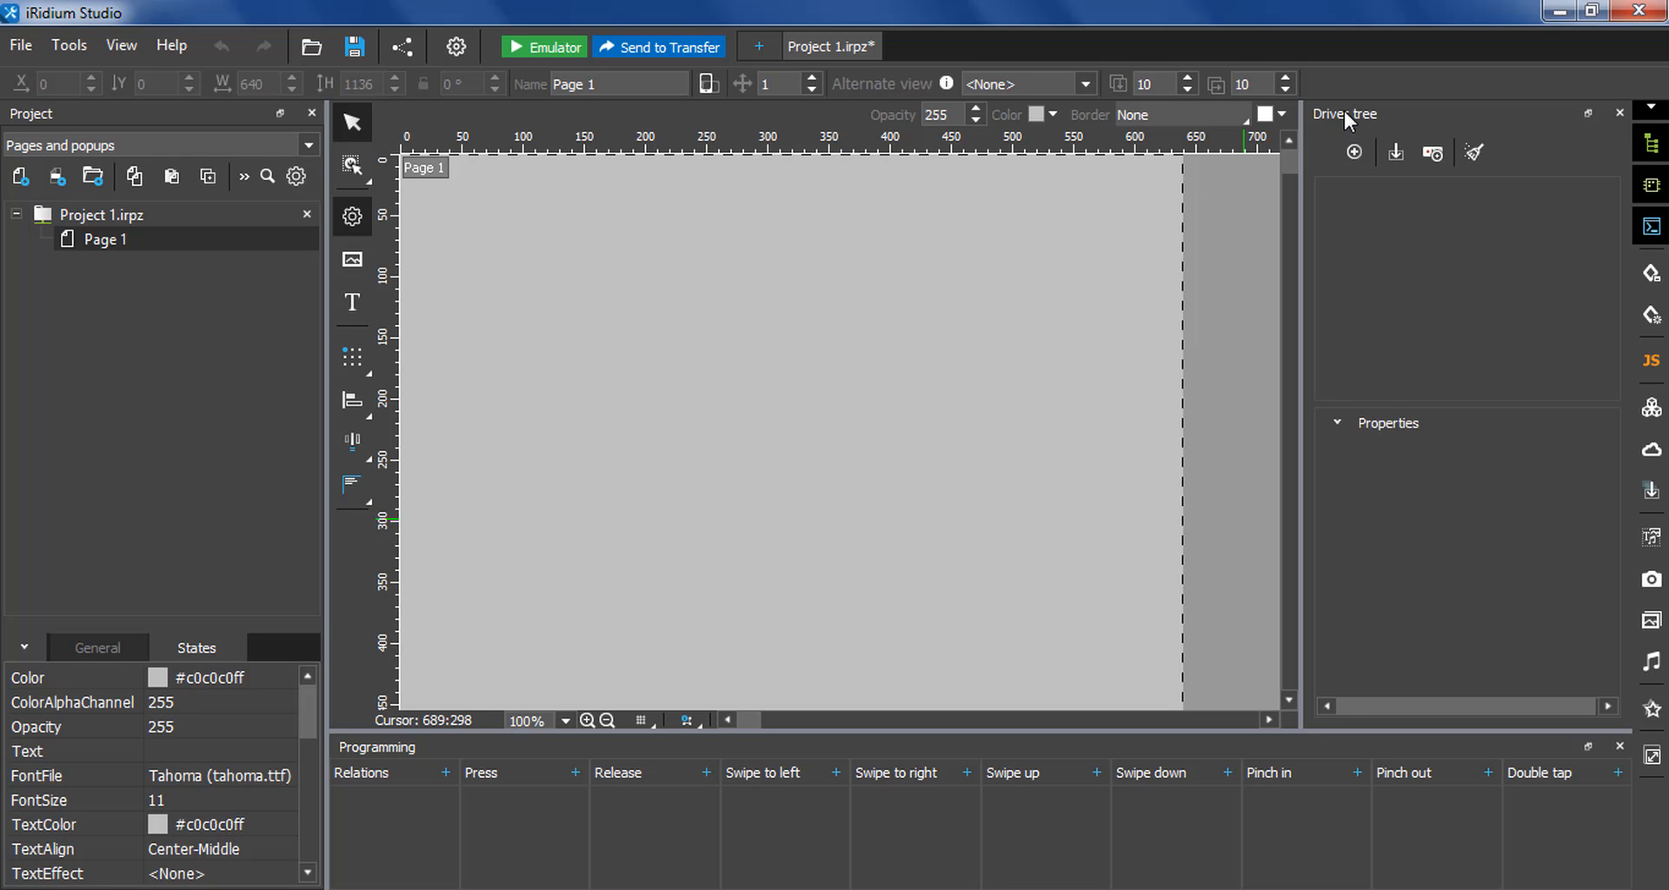
- Dock the Driver tree together with the Project panel as a tabbed group and switch between the two
drag(1344, 108, 71, 305)
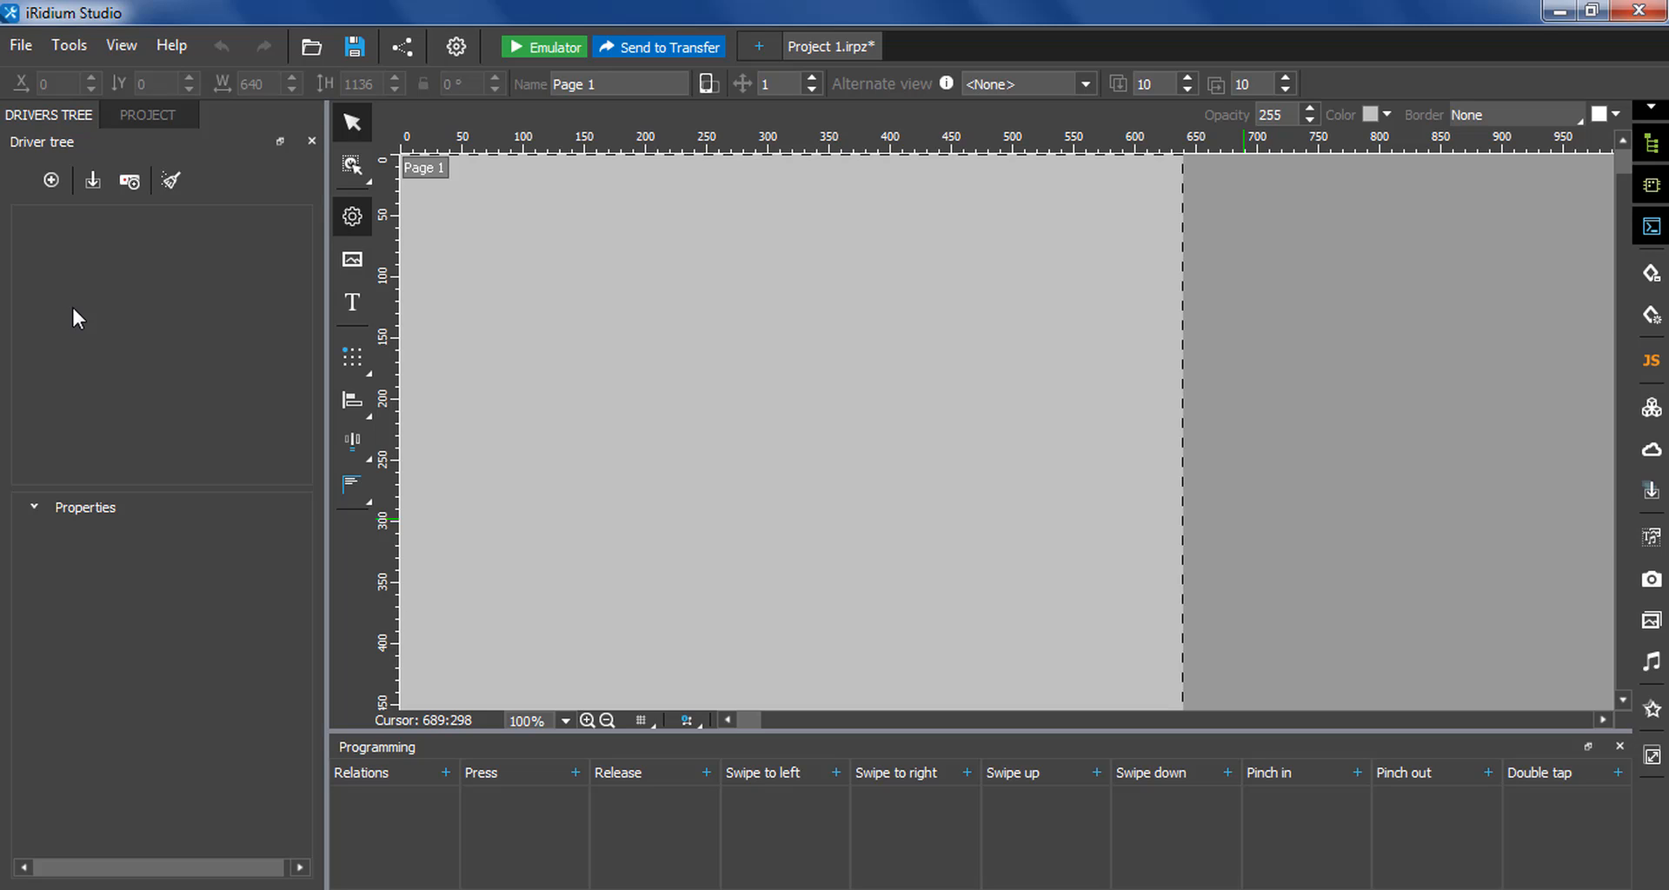
click(129, 114)
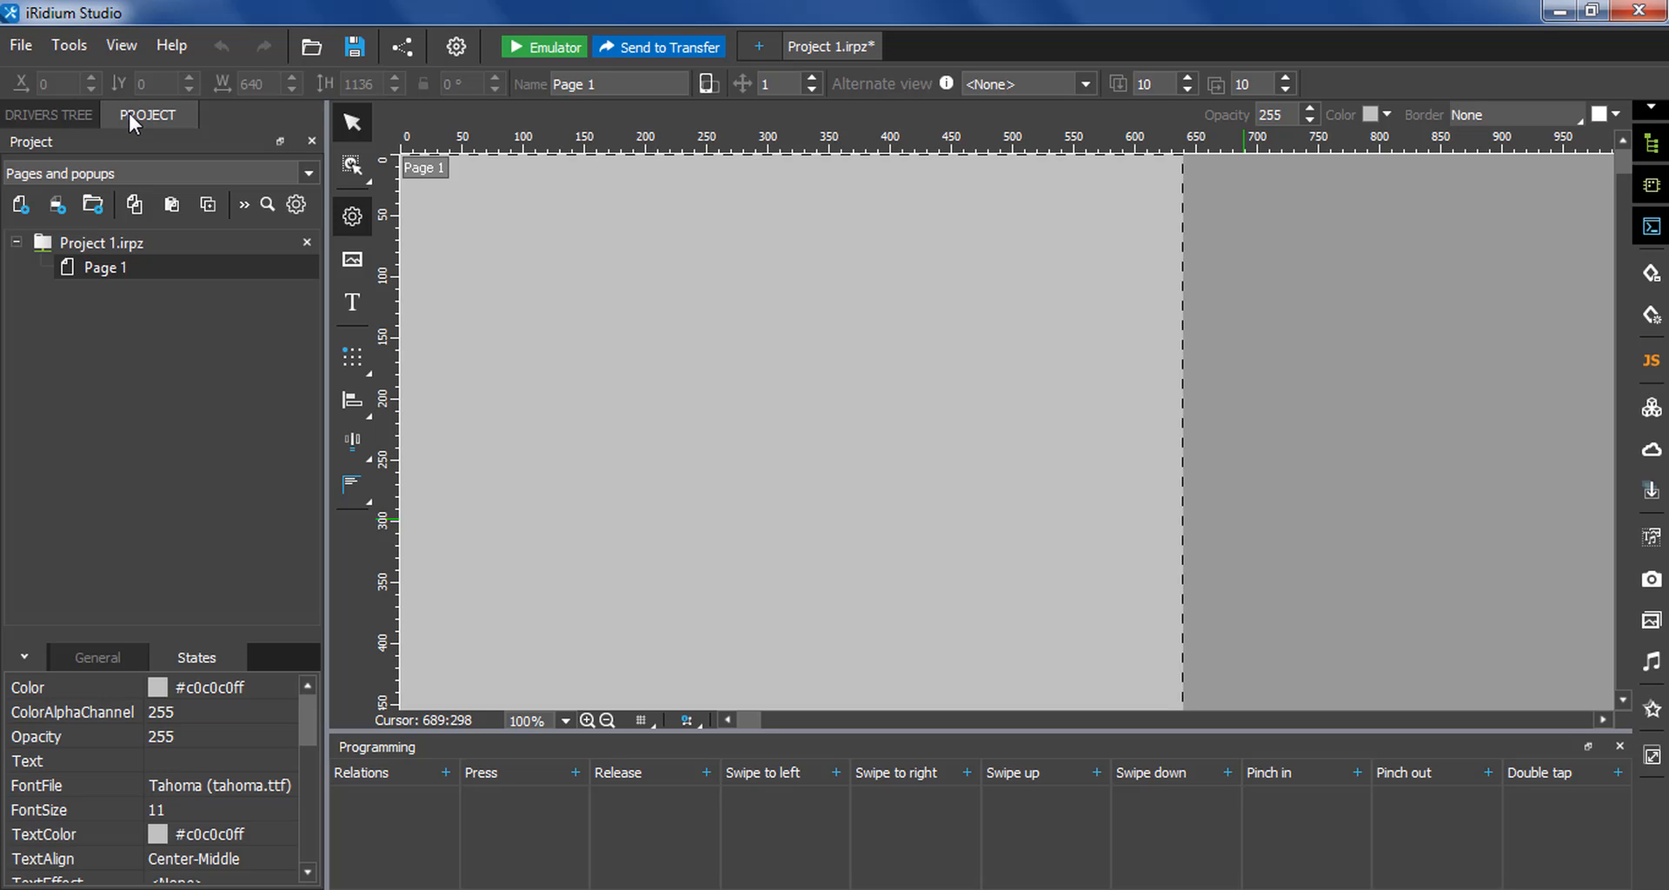
click(70, 119)
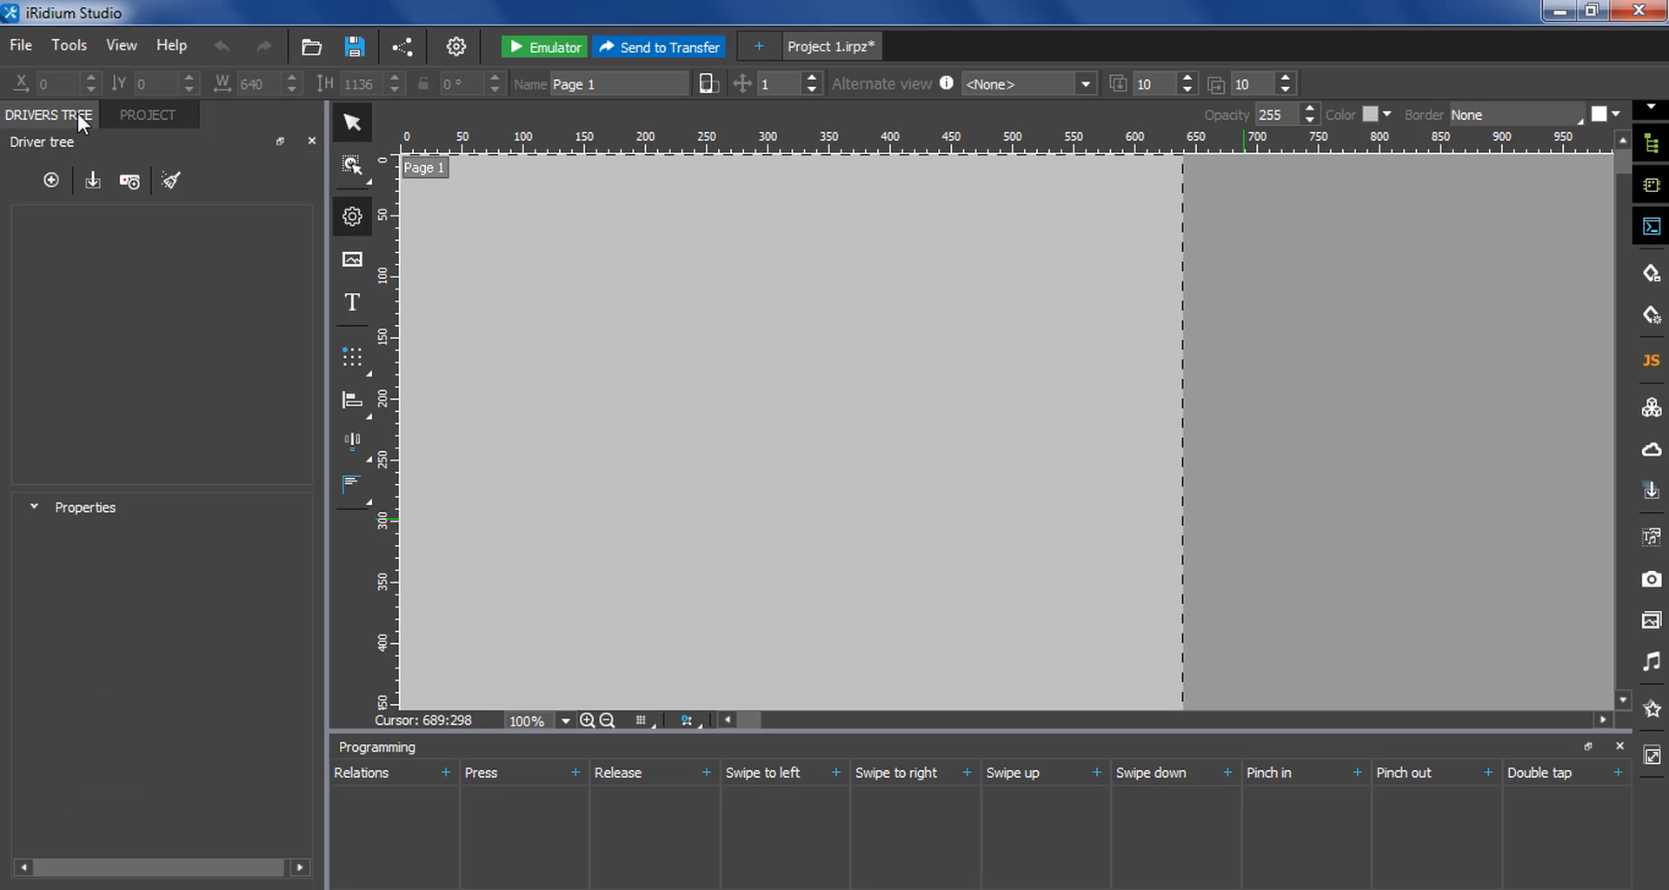
click(115, 109)
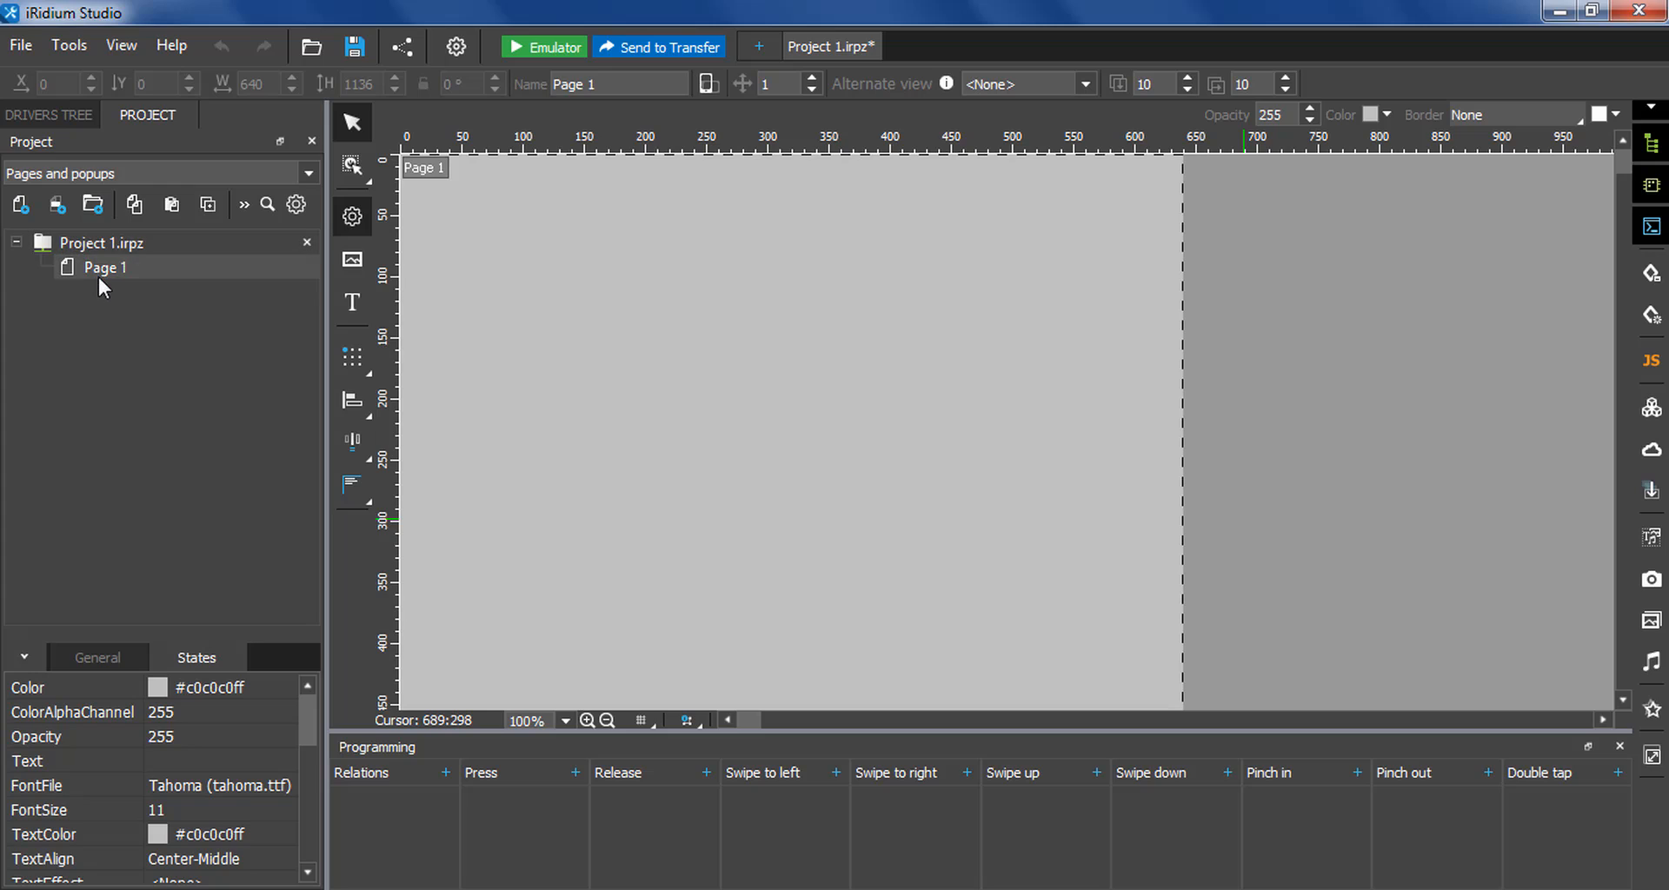
click(39, 124)
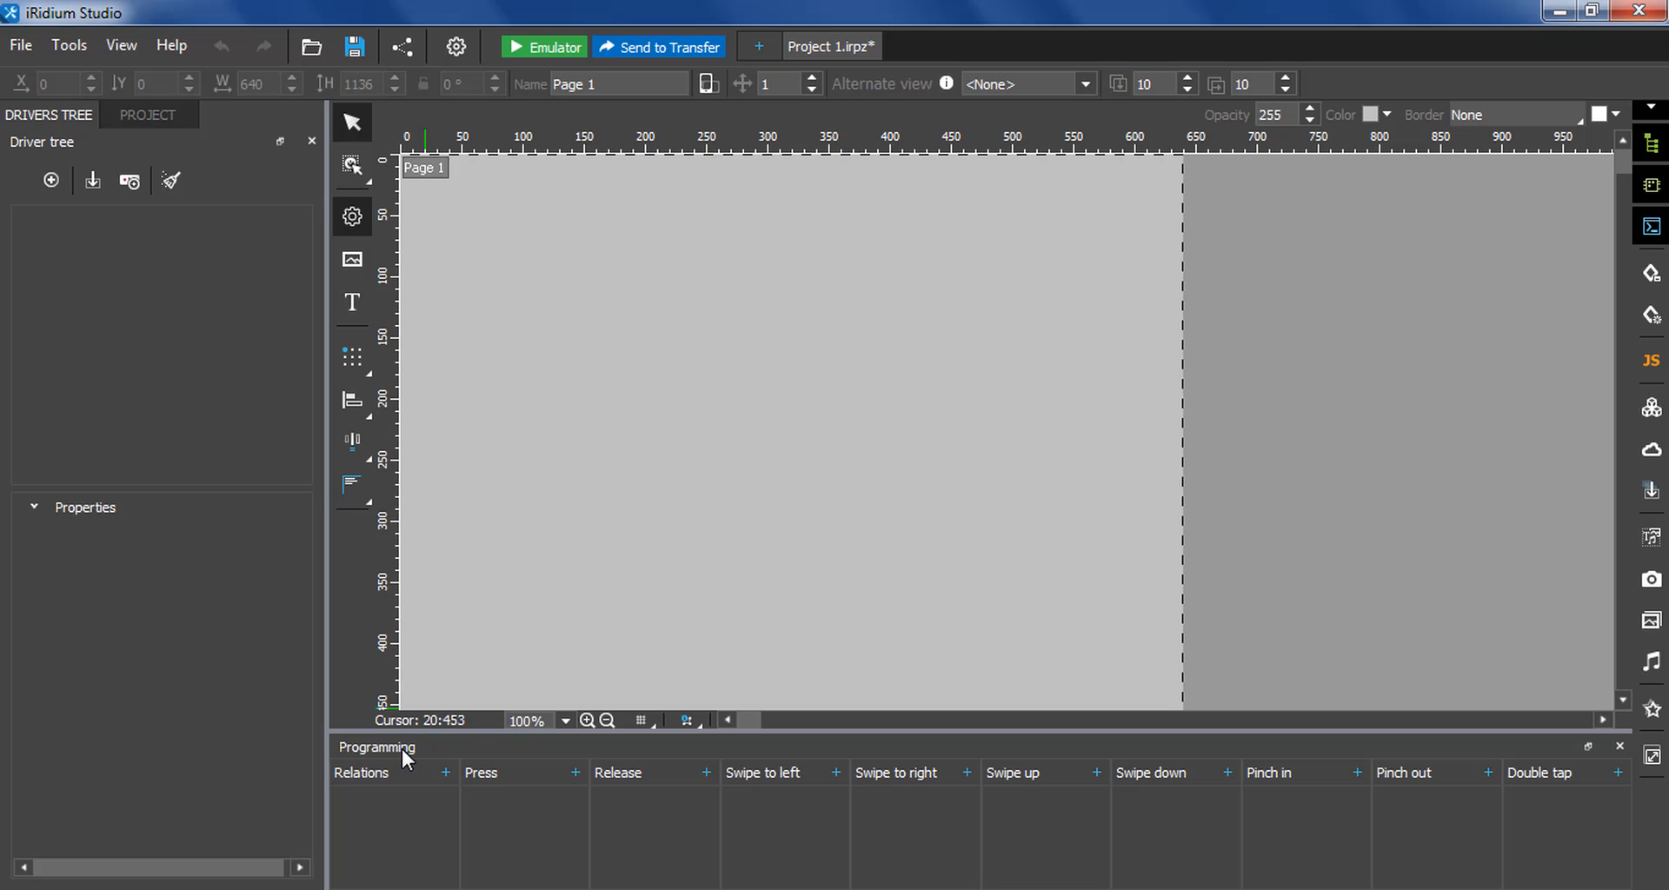
- Try docking the Programming panel vertically beside the canvas, narrow it, and dock it back beneath the canvas
drag(395, 748, 1016, 338)
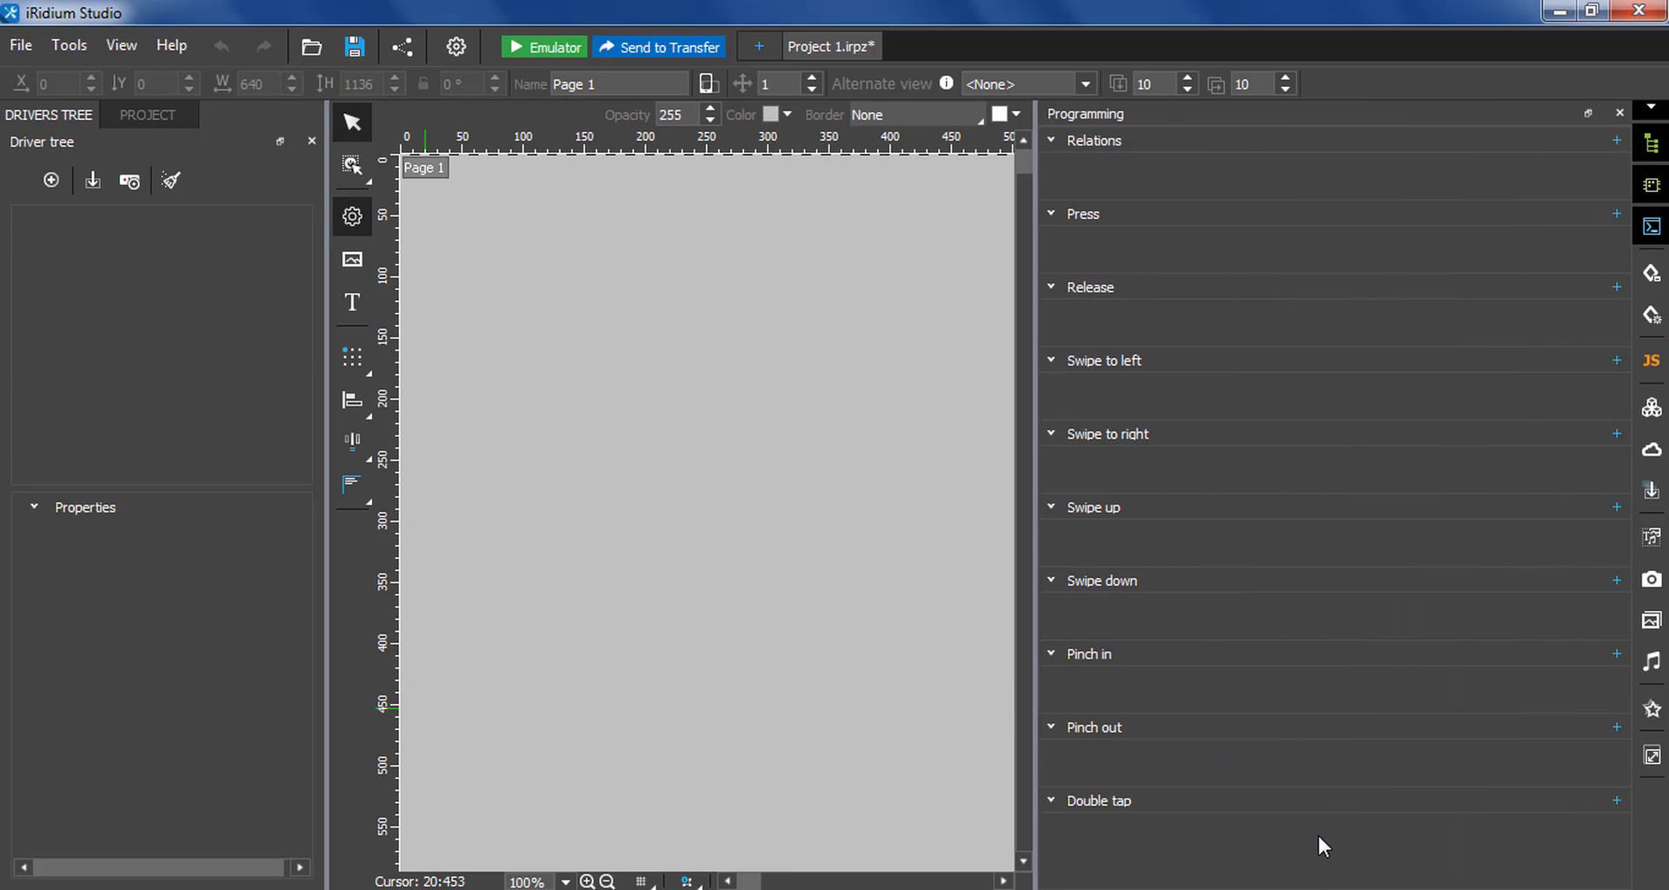
drag(1034, 287, 1401, 283)
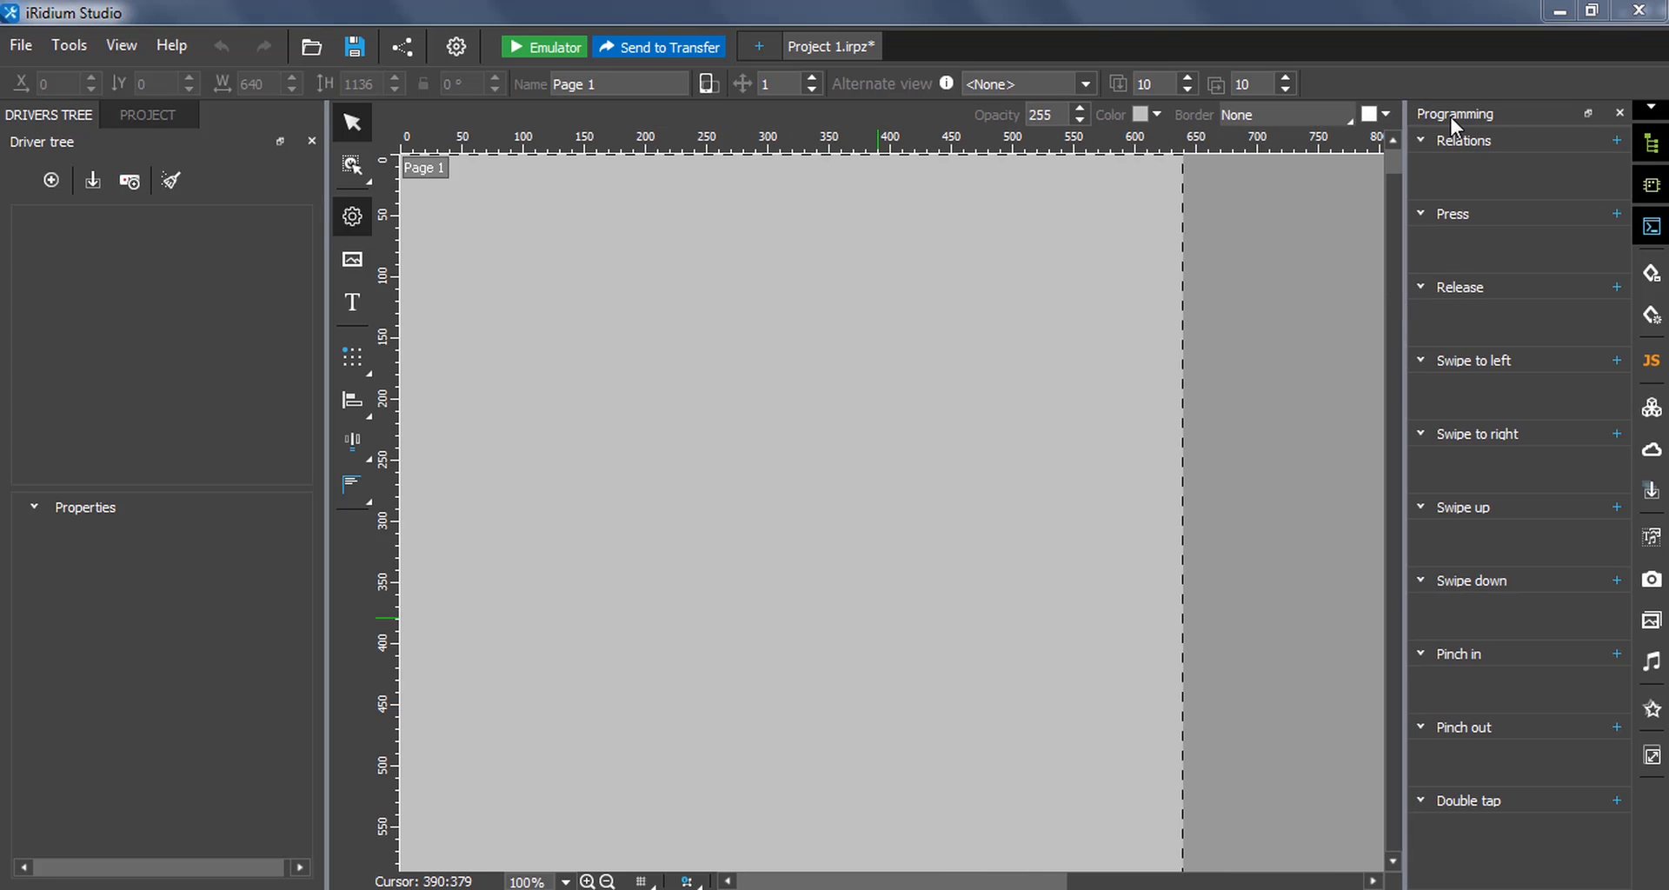
drag(1452, 117, 807, 795)
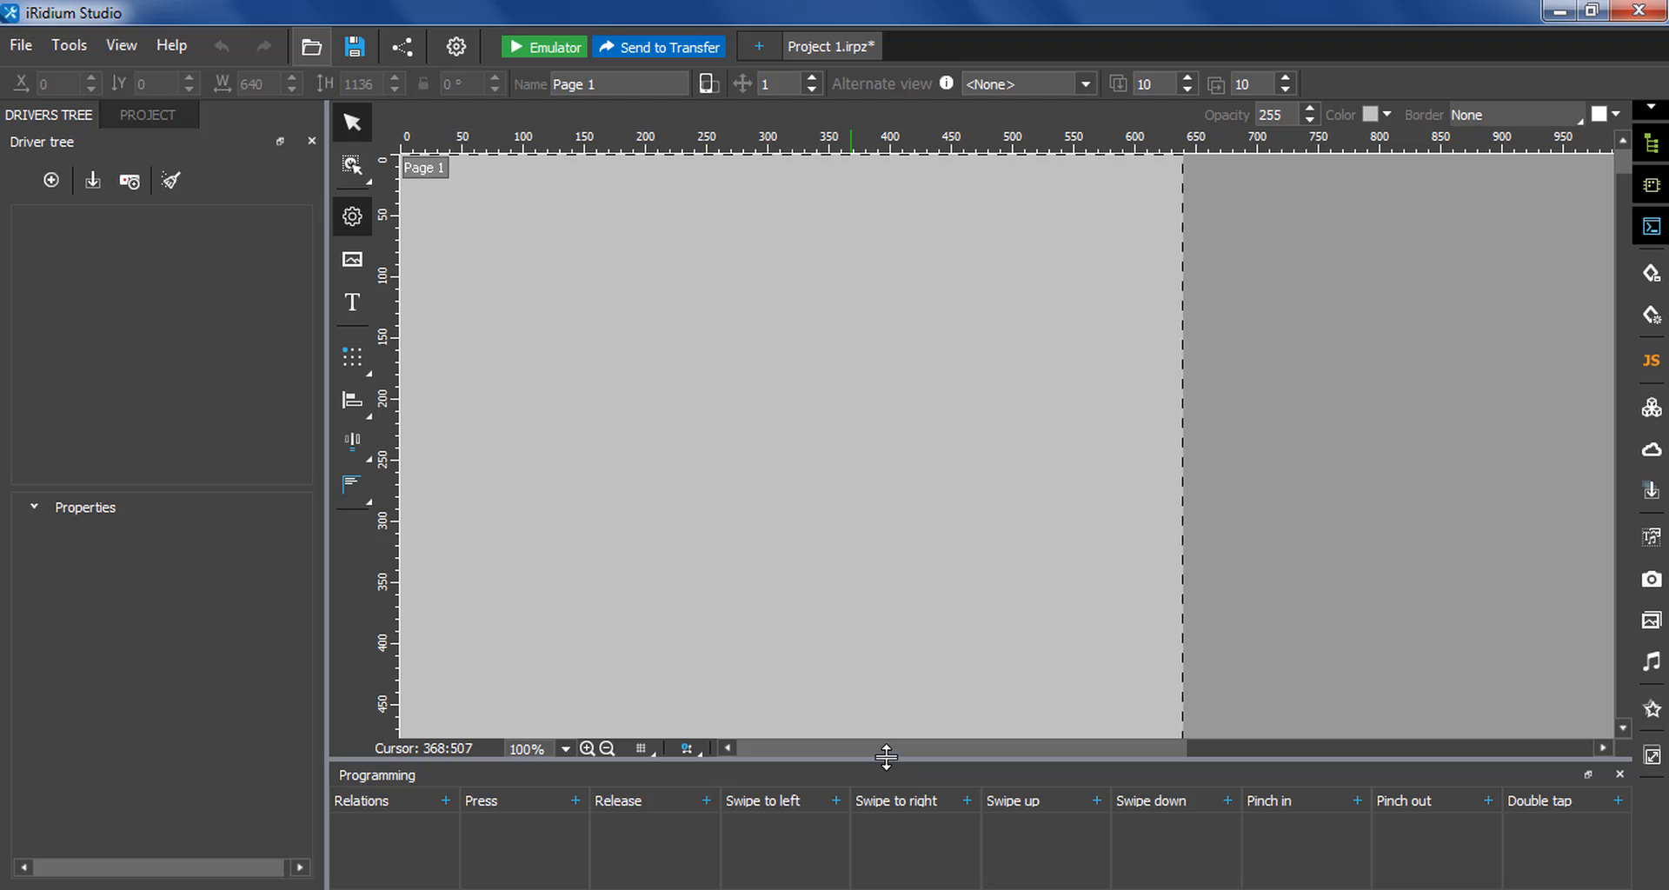
- Make the docked Programming panel taller and bring the Project panel in front of the Driver tree
drag(885, 752, 892, 681)
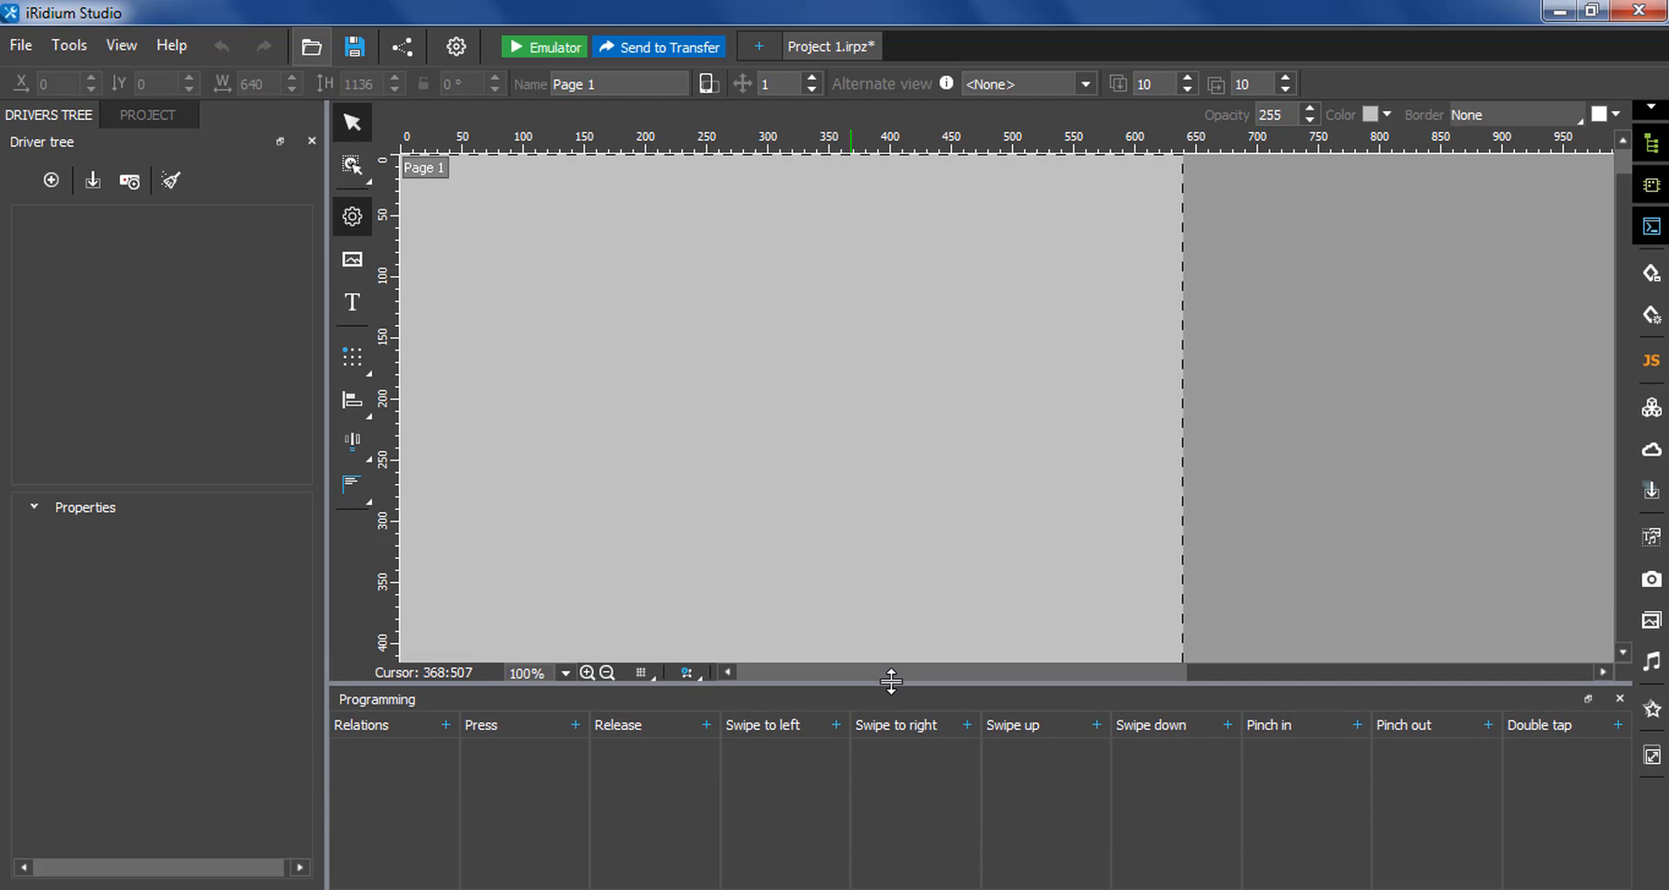
click(173, 108)
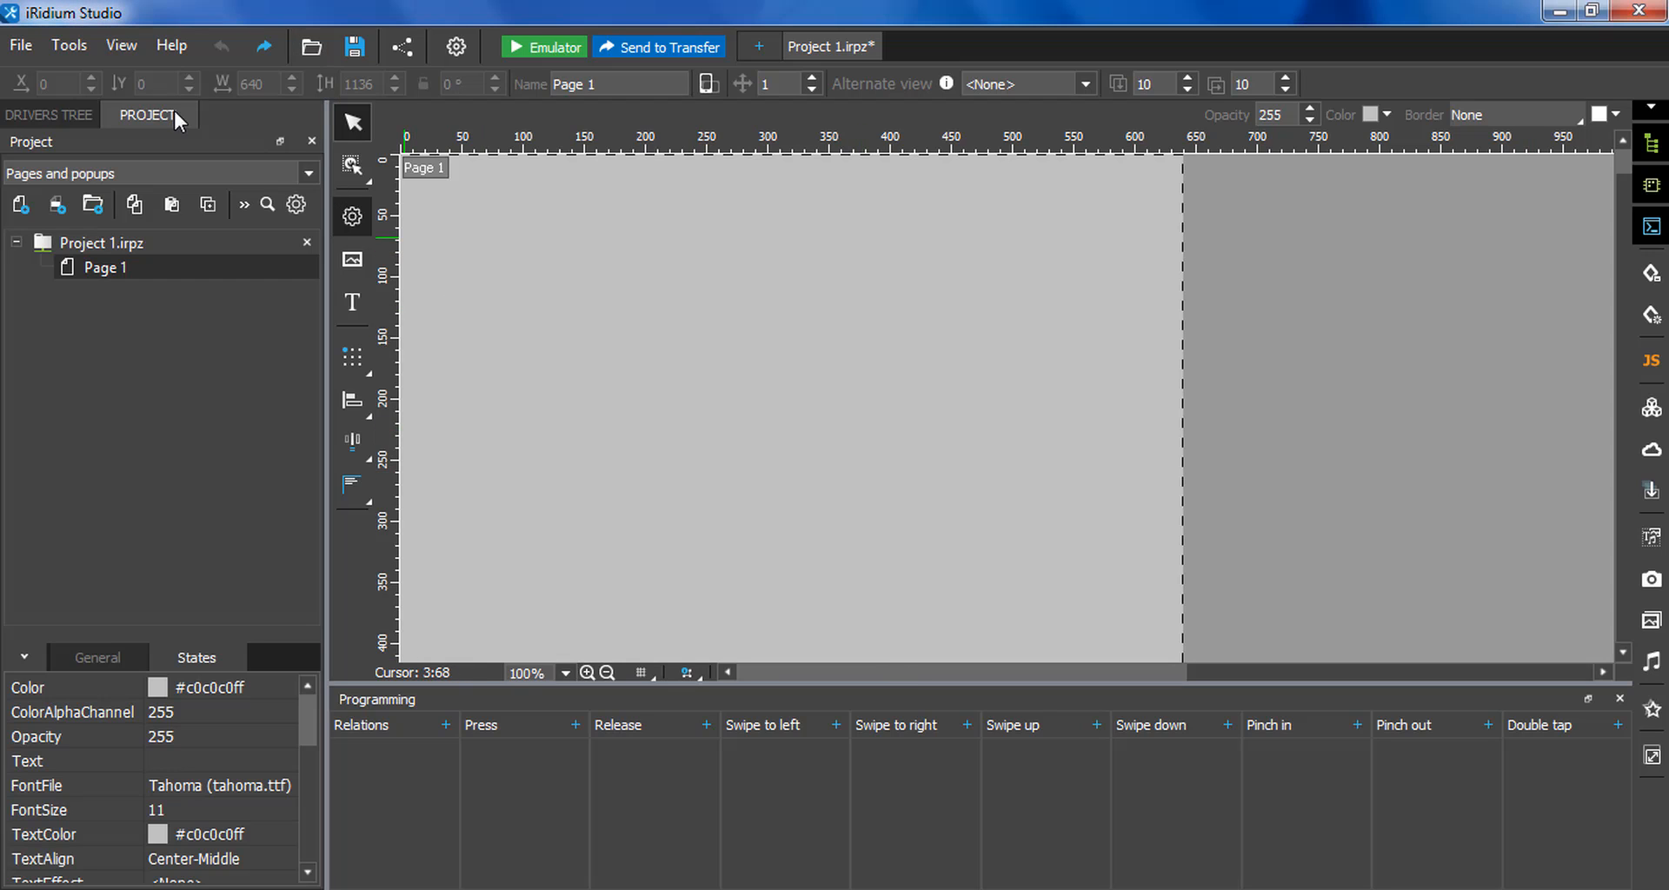
- Draw a button about 241 × 69 on Page 1 and a trigger button about 251 × 88 beneath it
click(352, 166)
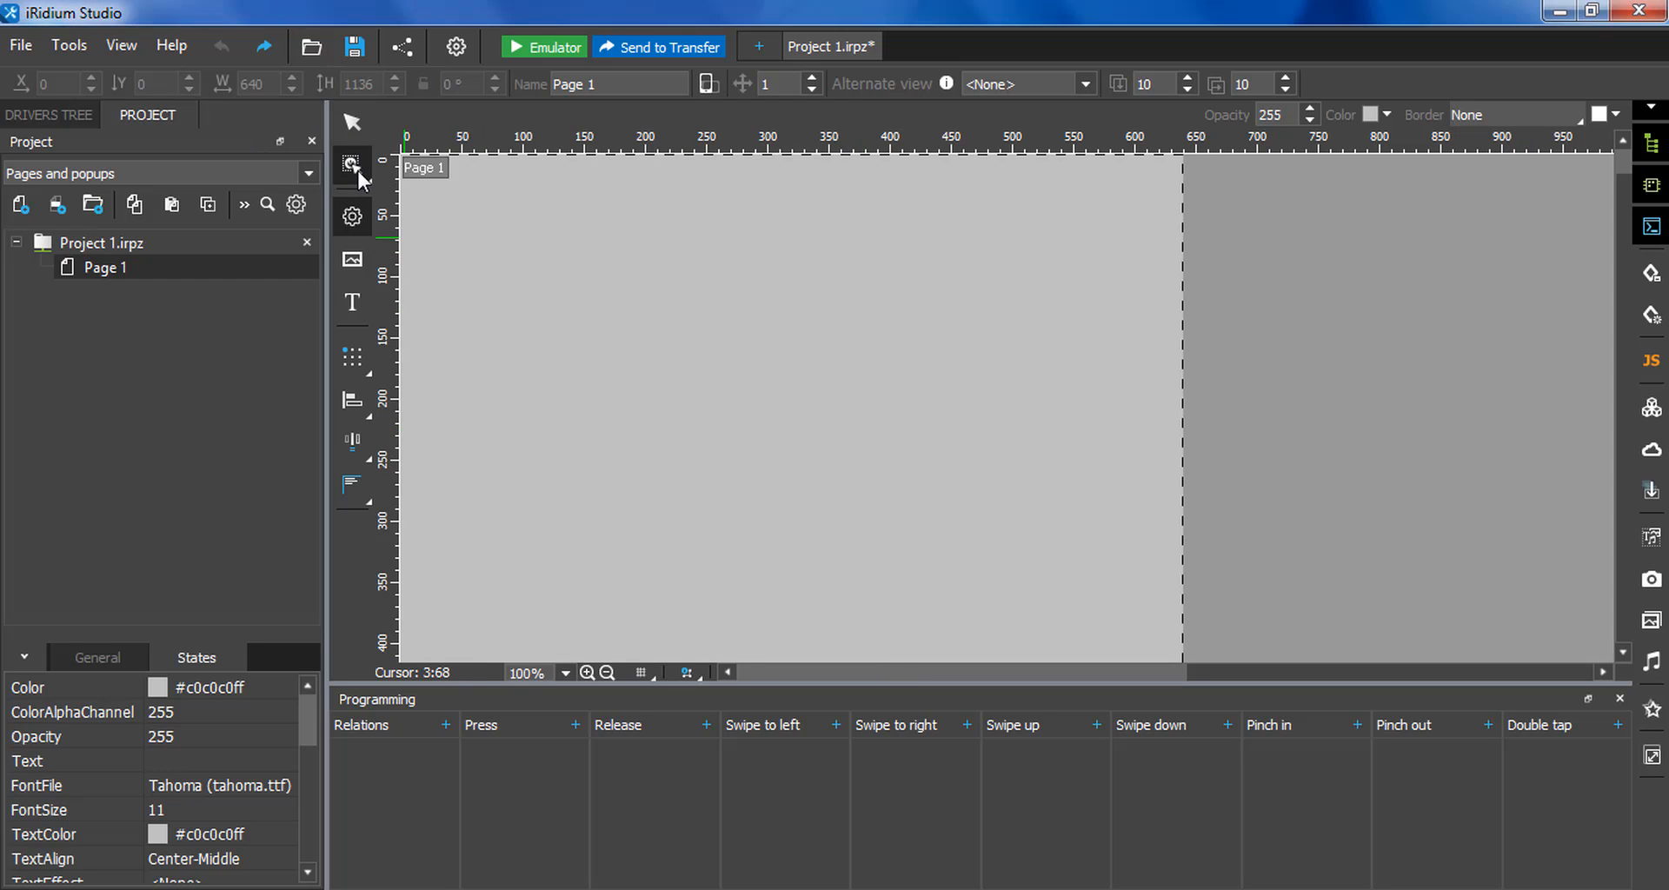
drag(768, 320, 812, 327)
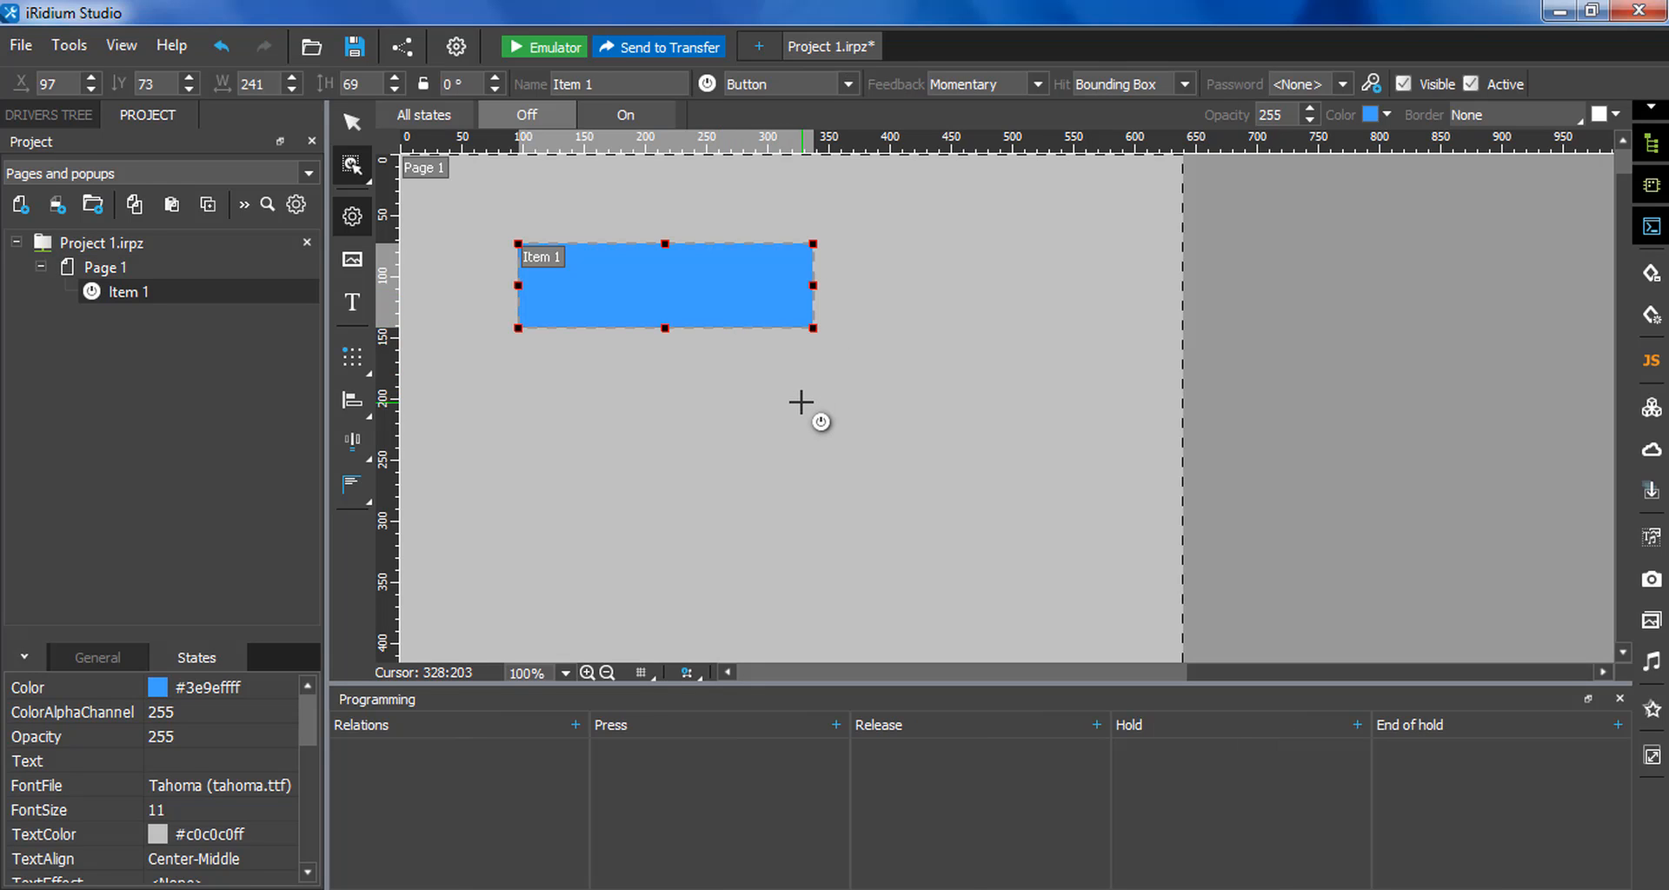
click(358, 164)
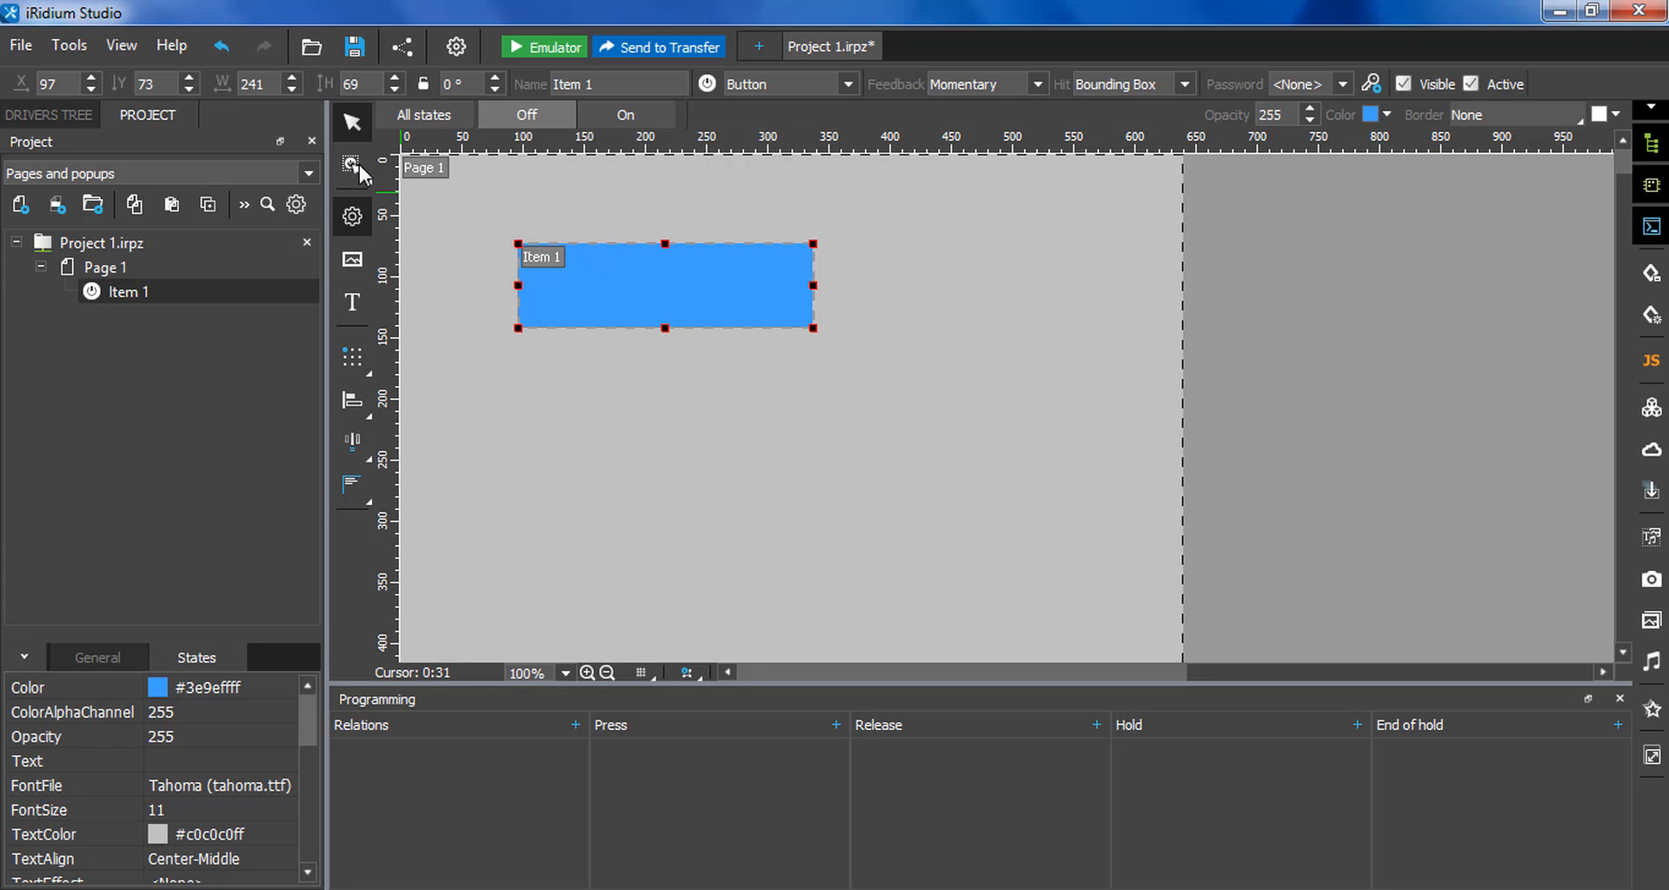
click(358, 164)
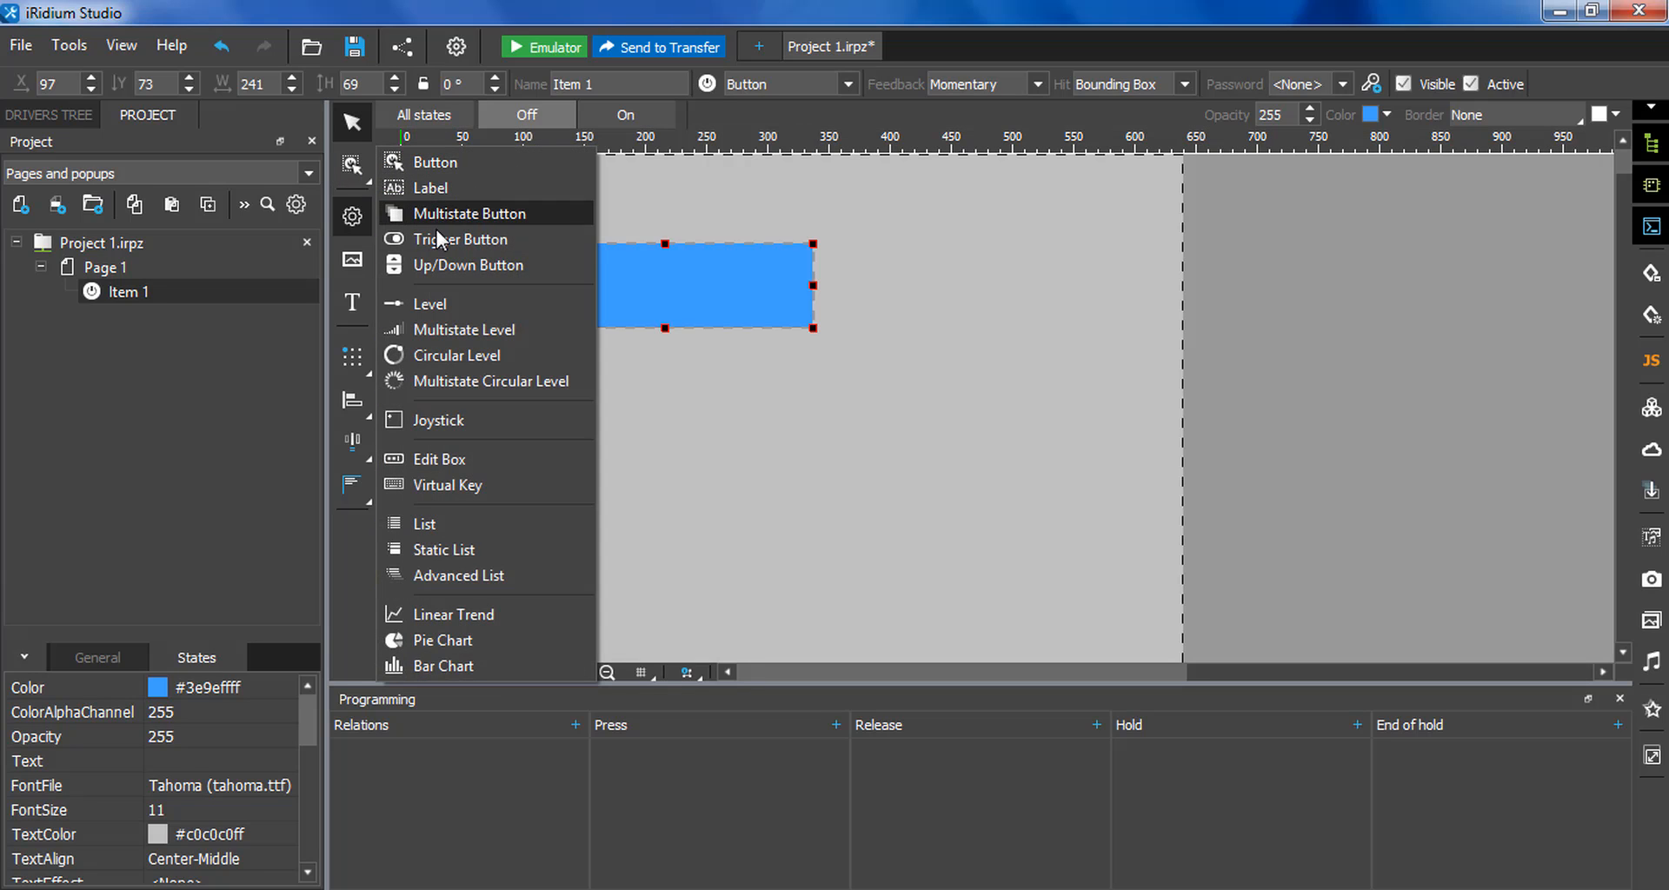
click(478, 248)
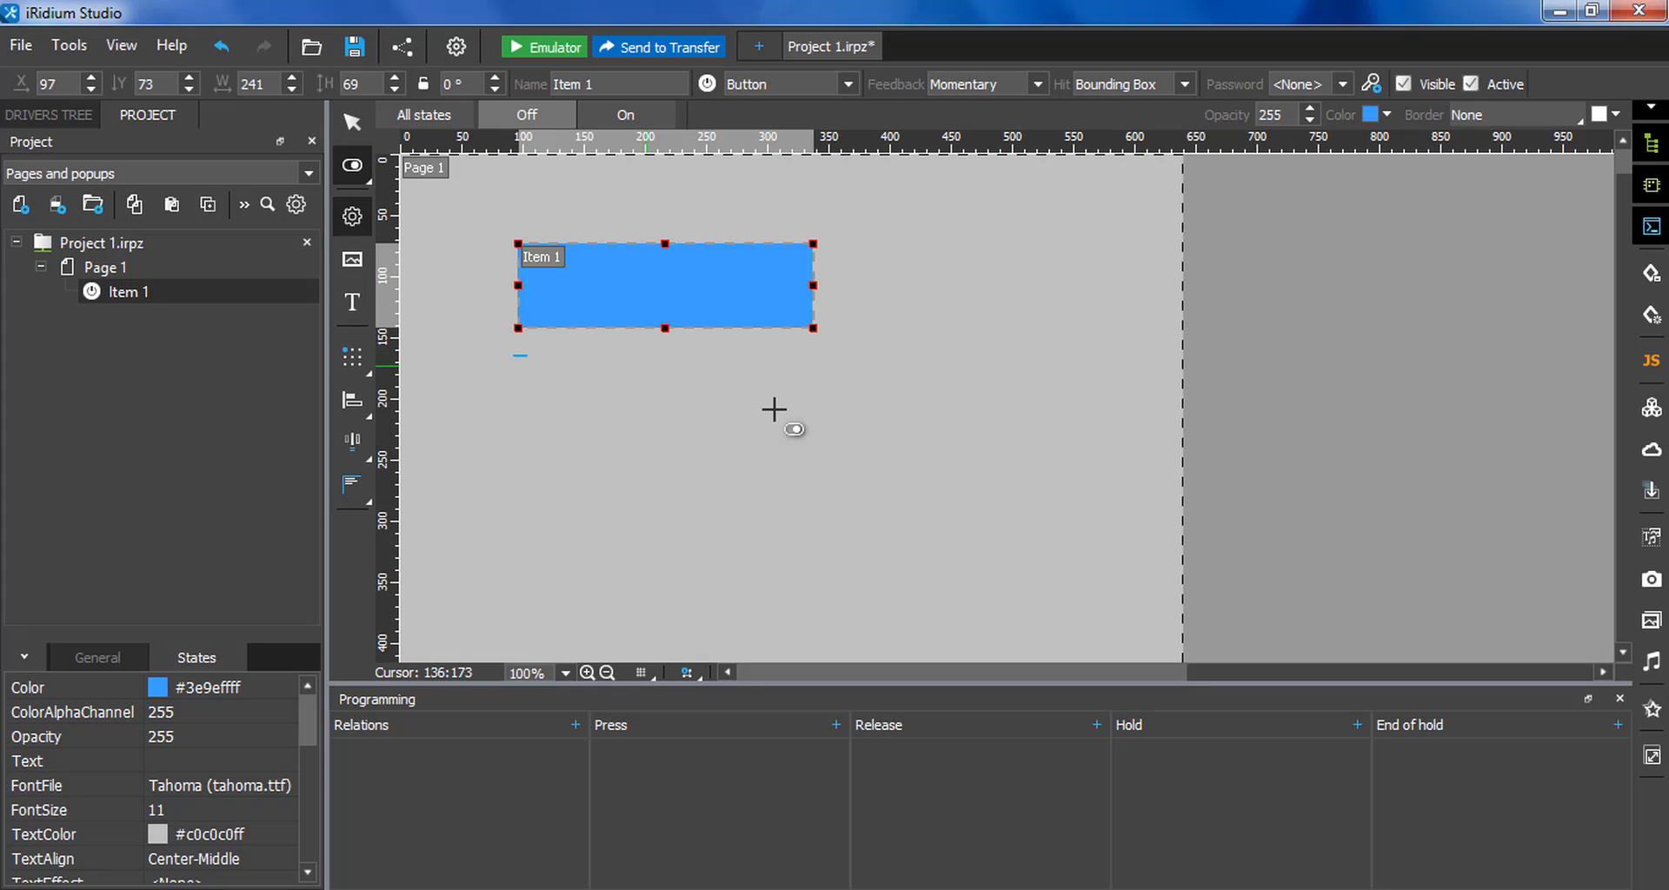
drag(513, 354, 821, 462)
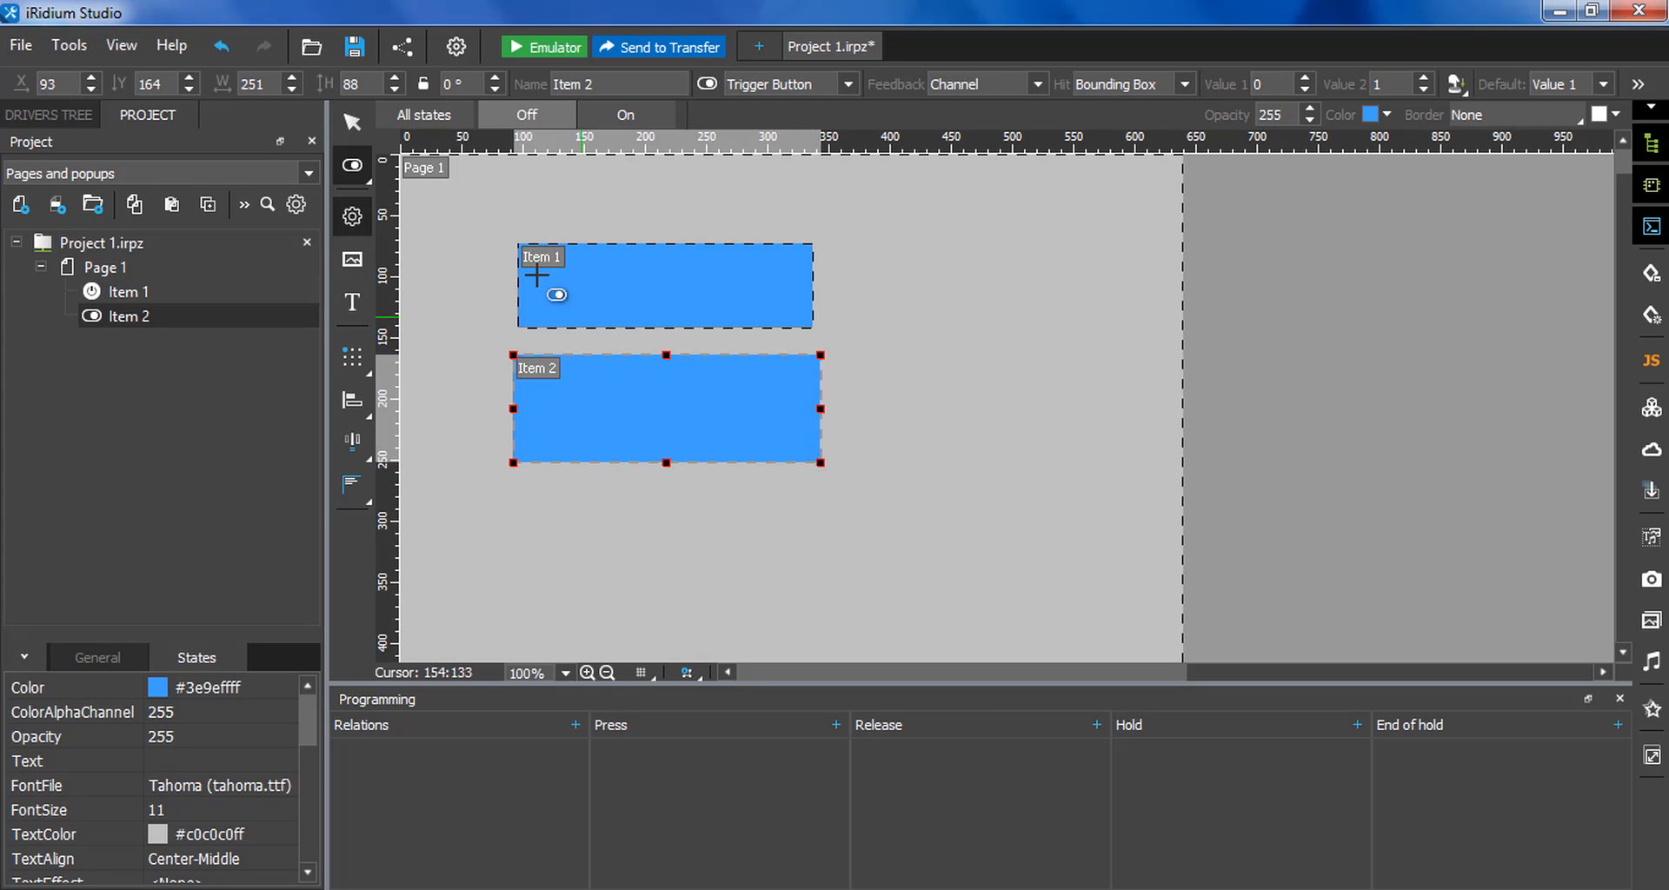
- Draw a label about 231 × 39 to the right of Item 1 and a button about 161 × 42 below the label
click(355, 176)
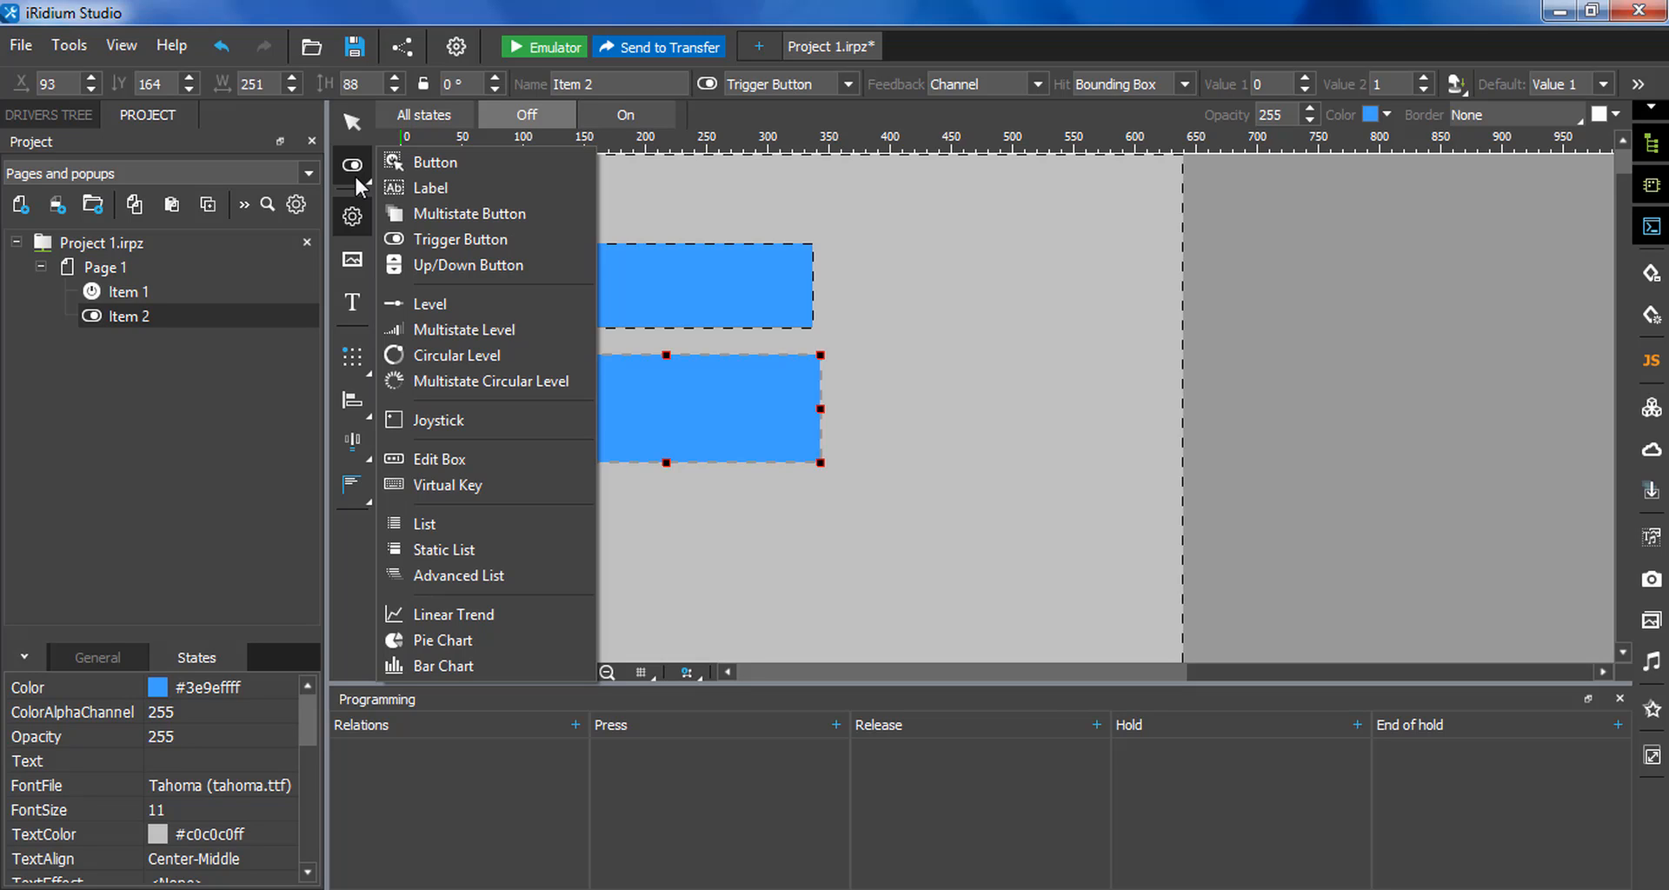
click(422, 187)
drag(859, 249, 1142, 298)
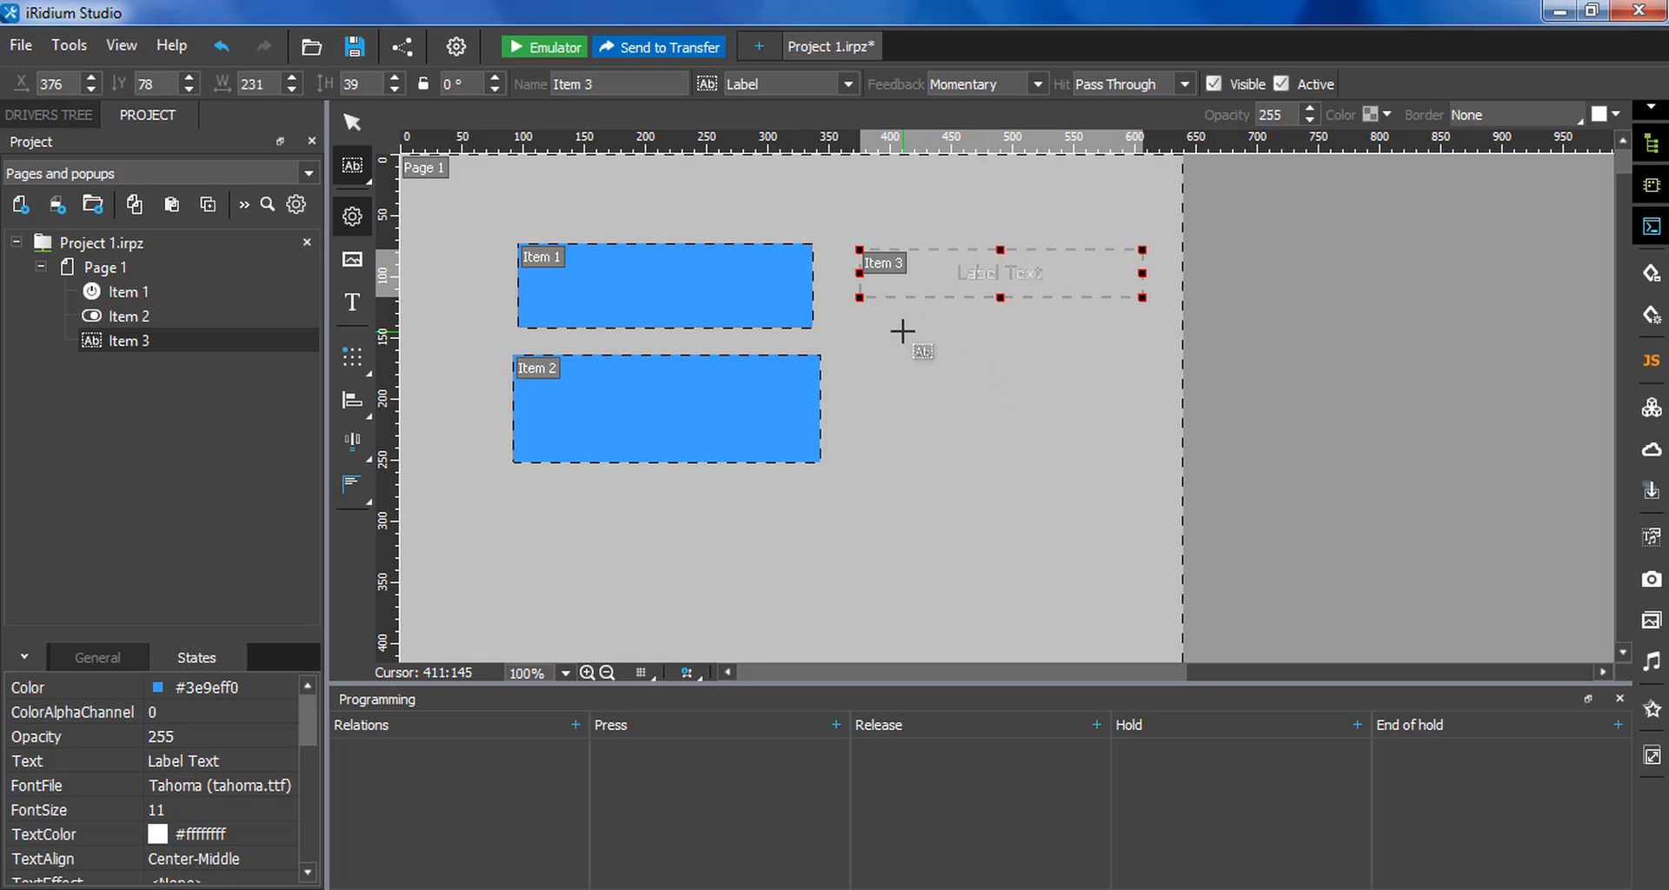
click(352, 166)
click(349, 172)
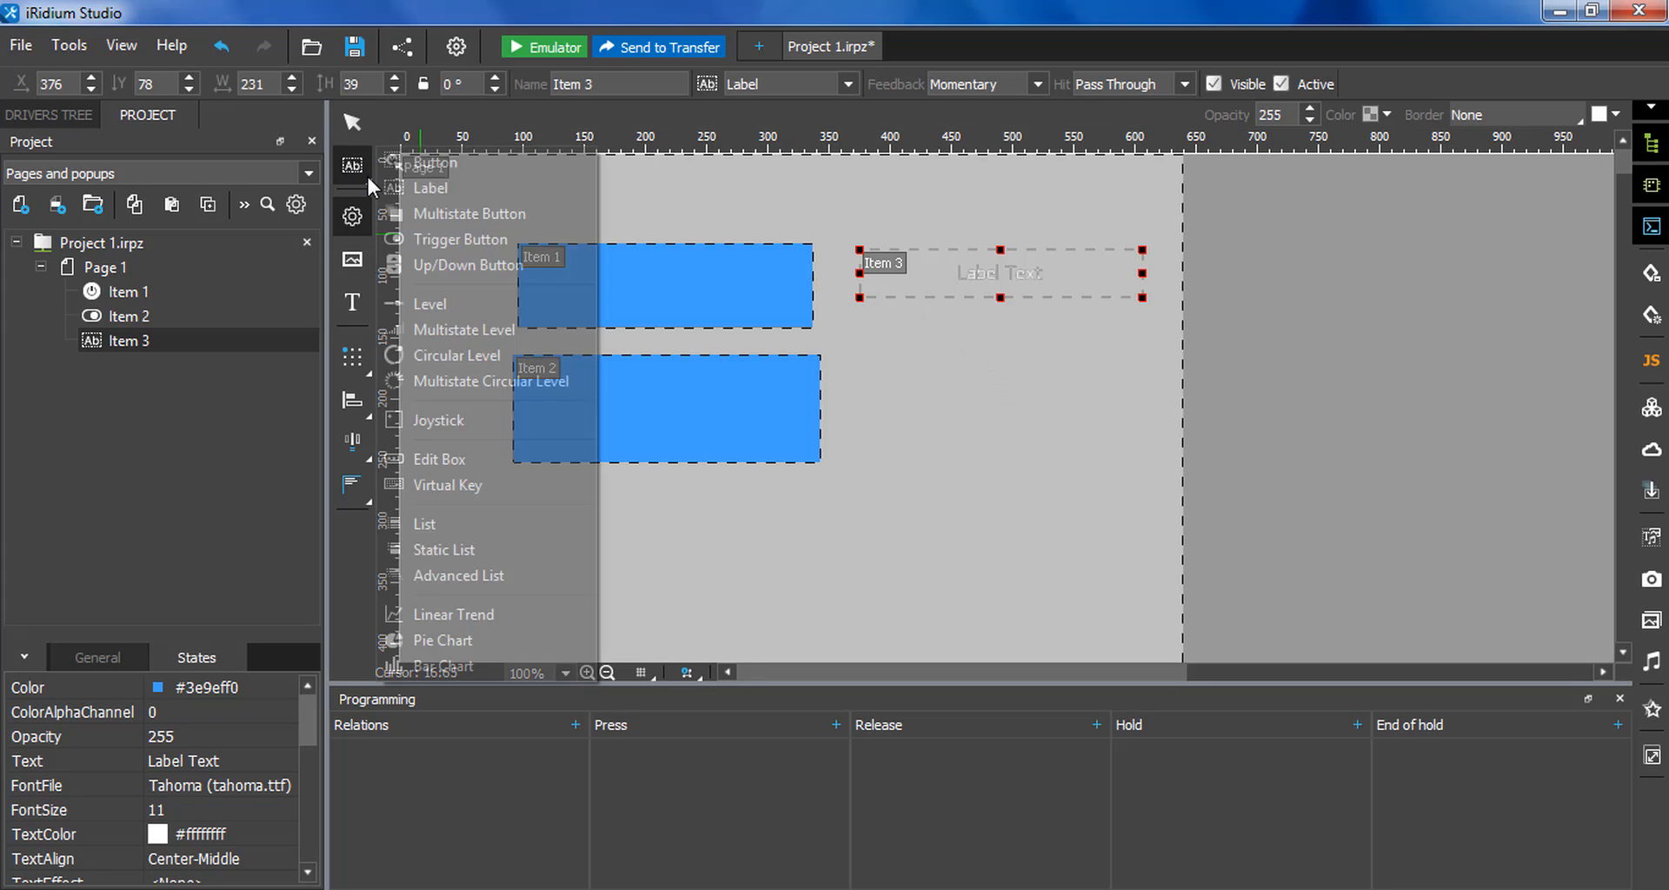
click(398, 160)
drag(844, 344, 1040, 394)
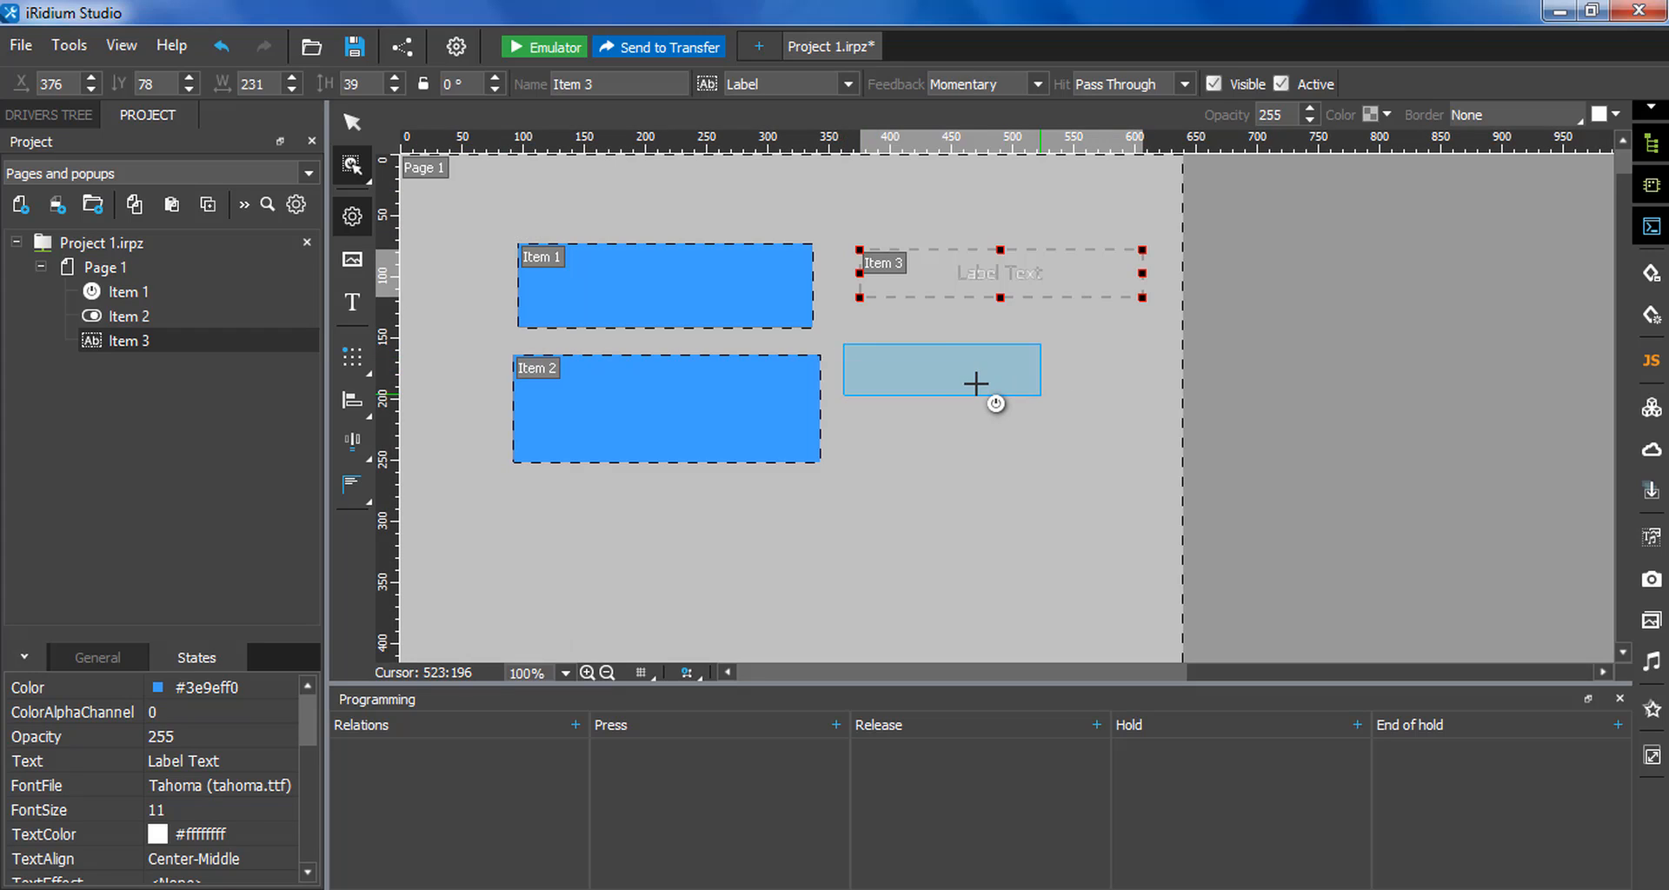
- Draw a label about 217 × 51 below Item 4 and two buttons about 140 × 20 and 157 × 28 below Items 2 and 5
key(l)
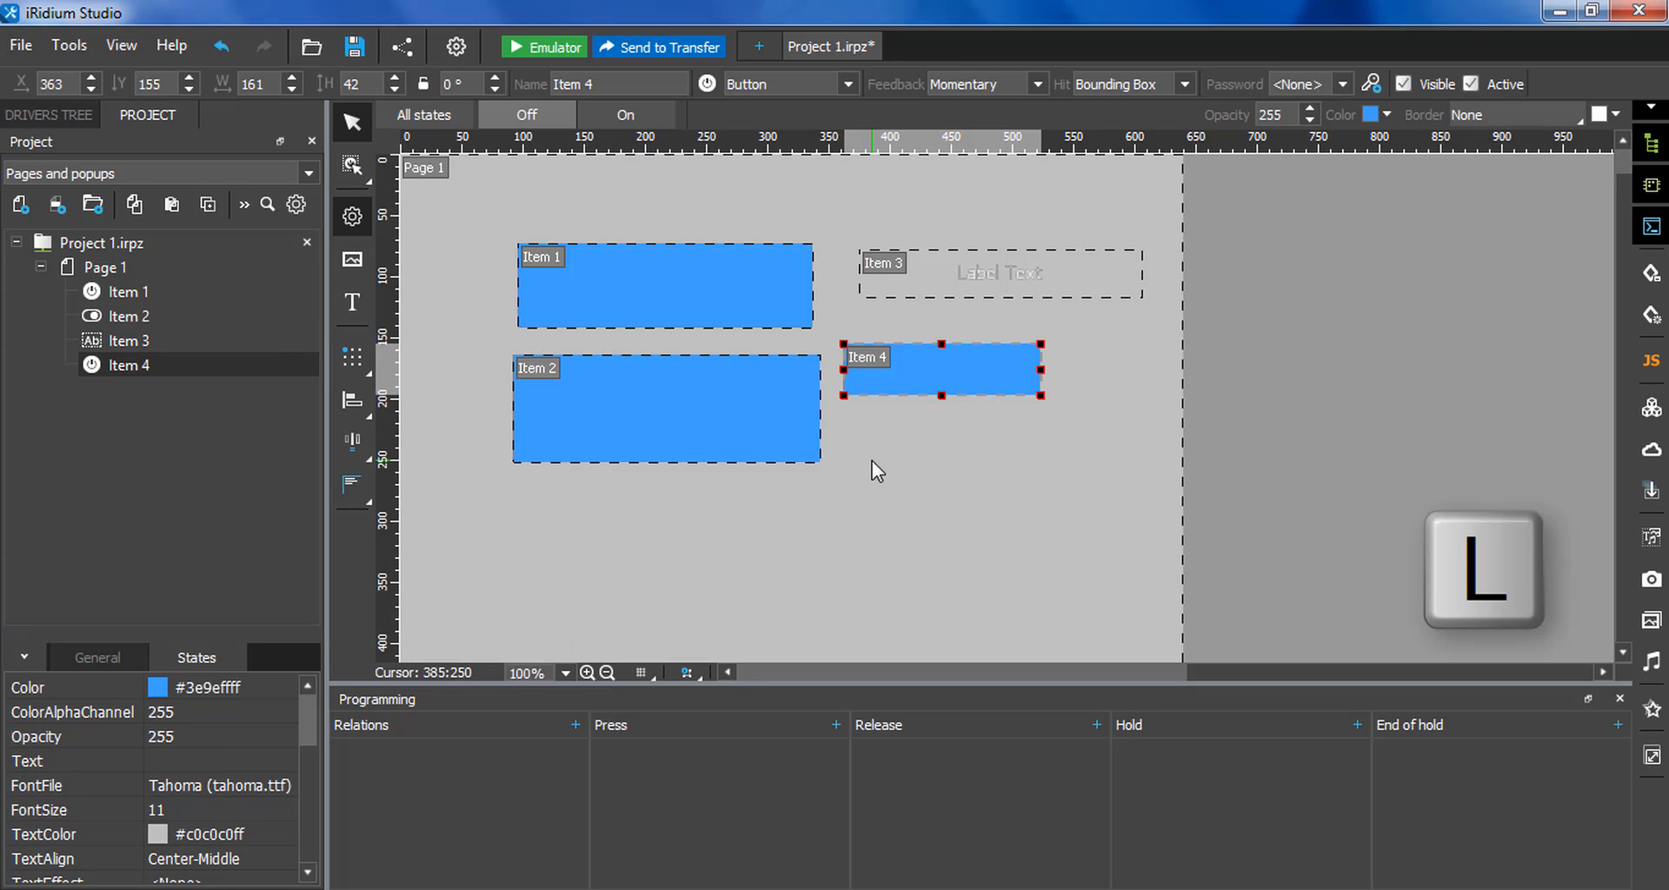
drag(873, 451, 1138, 513)
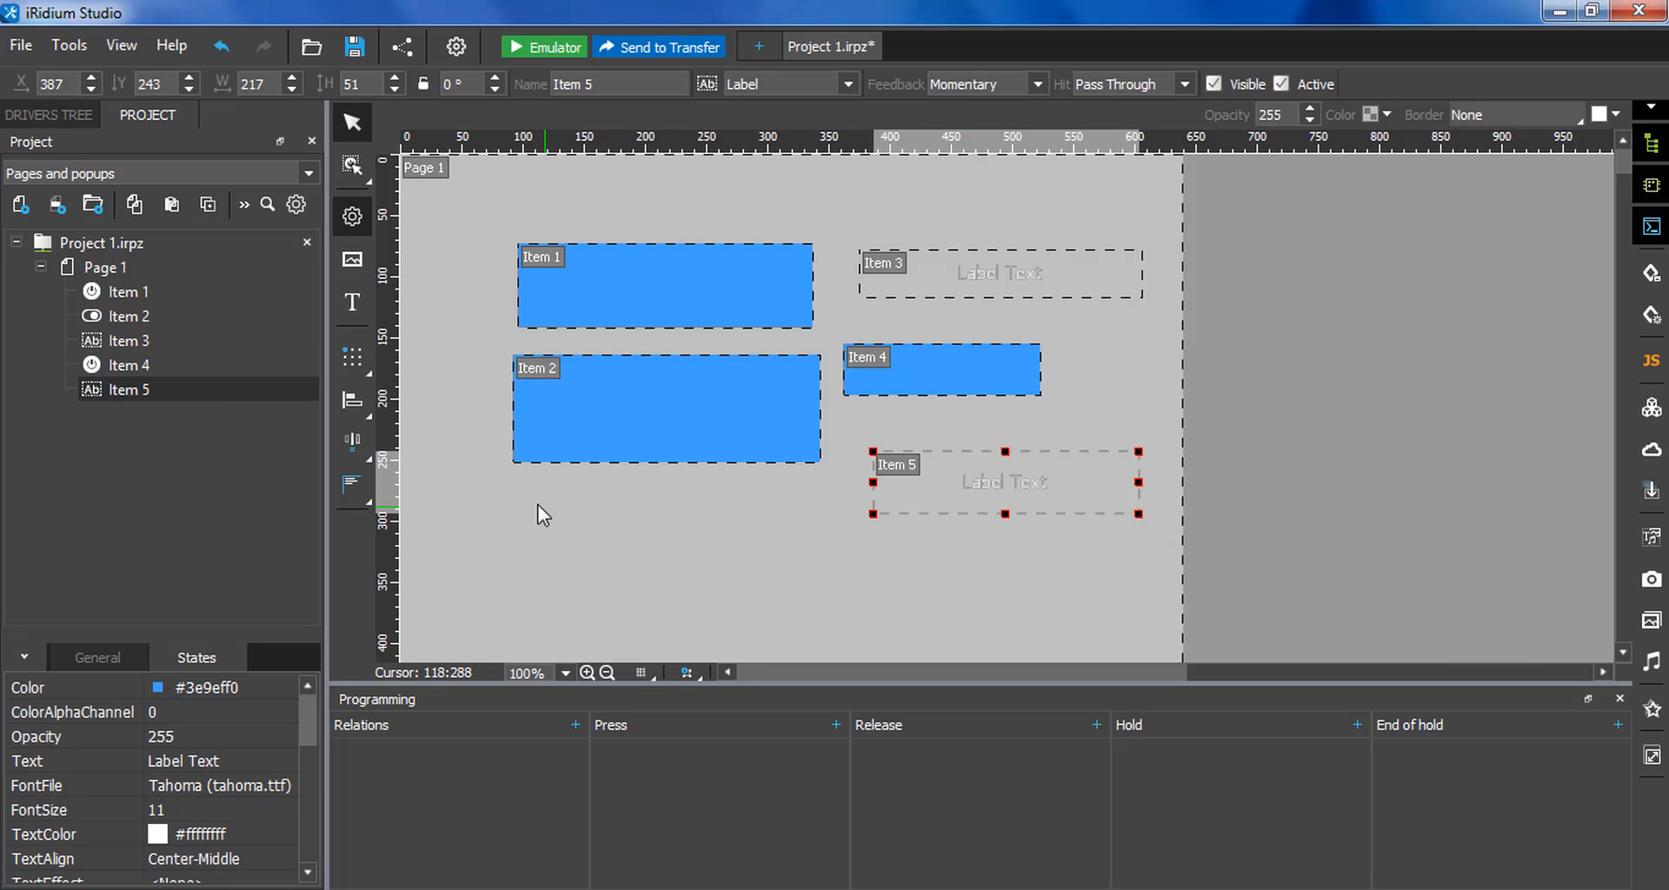
click(350, 169)
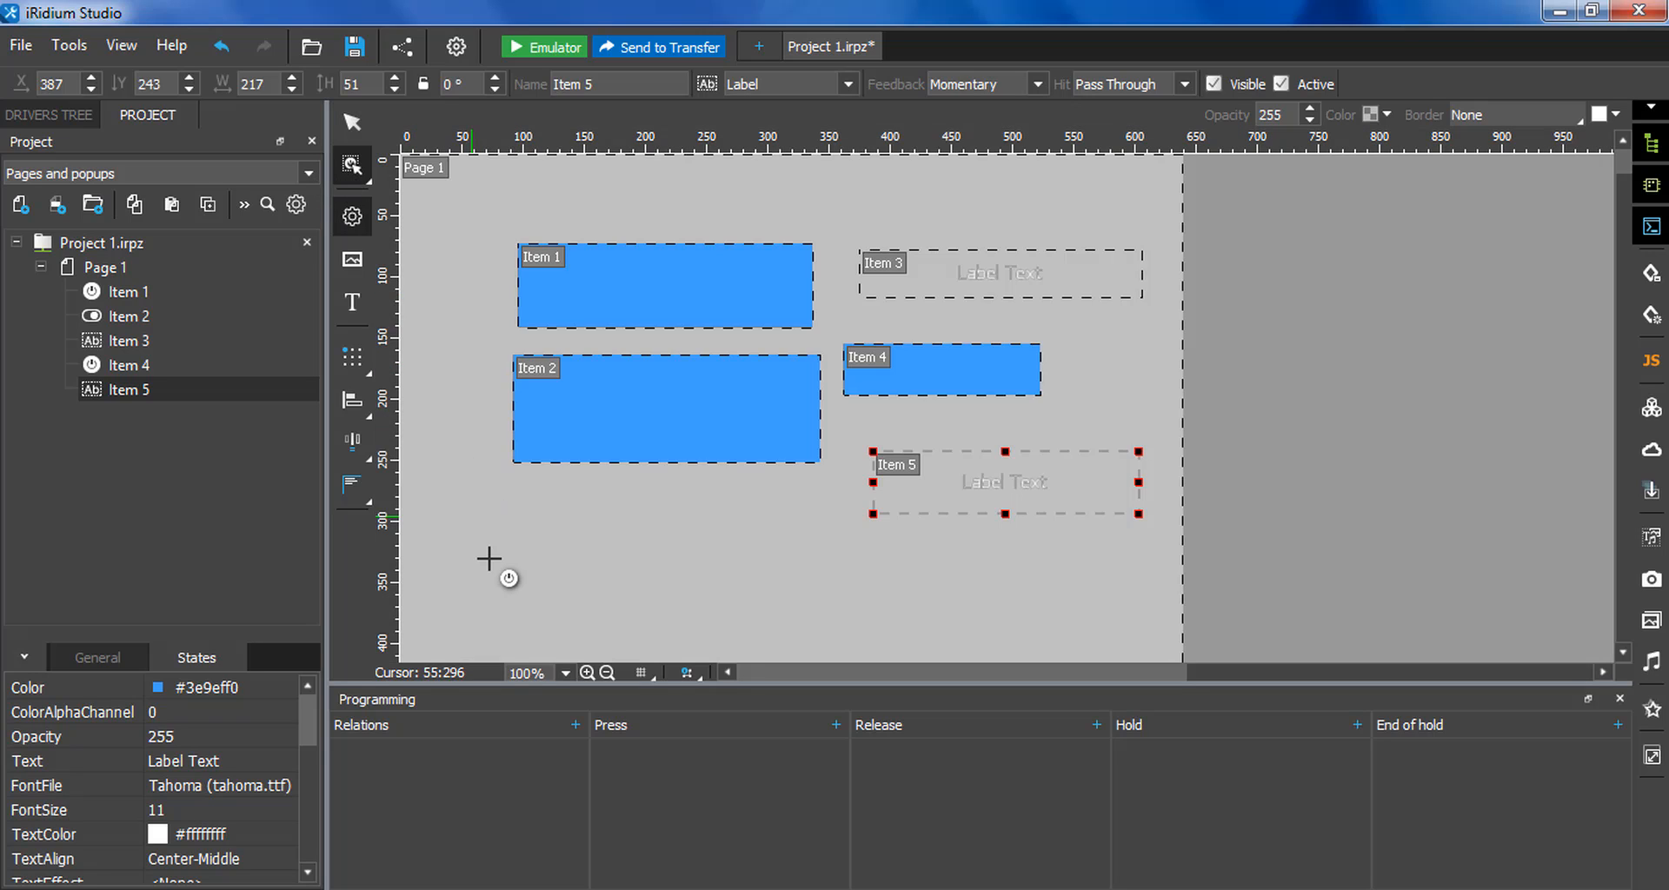
drag(489, 559, 661, 584)
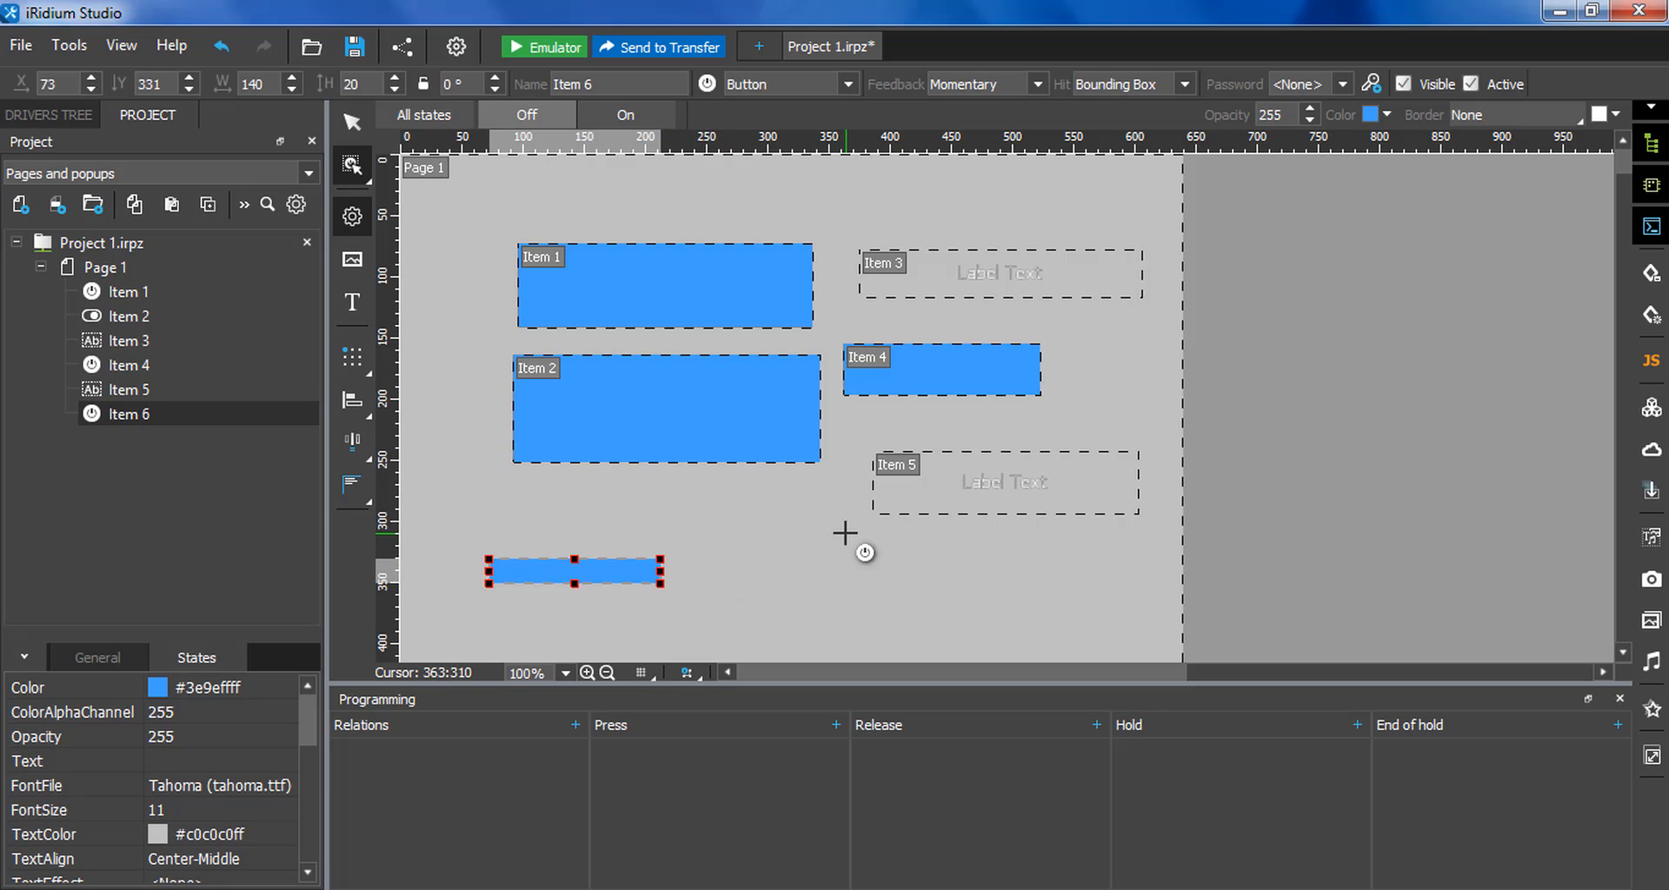
key(b)
drag(736, 556, 930, 590)
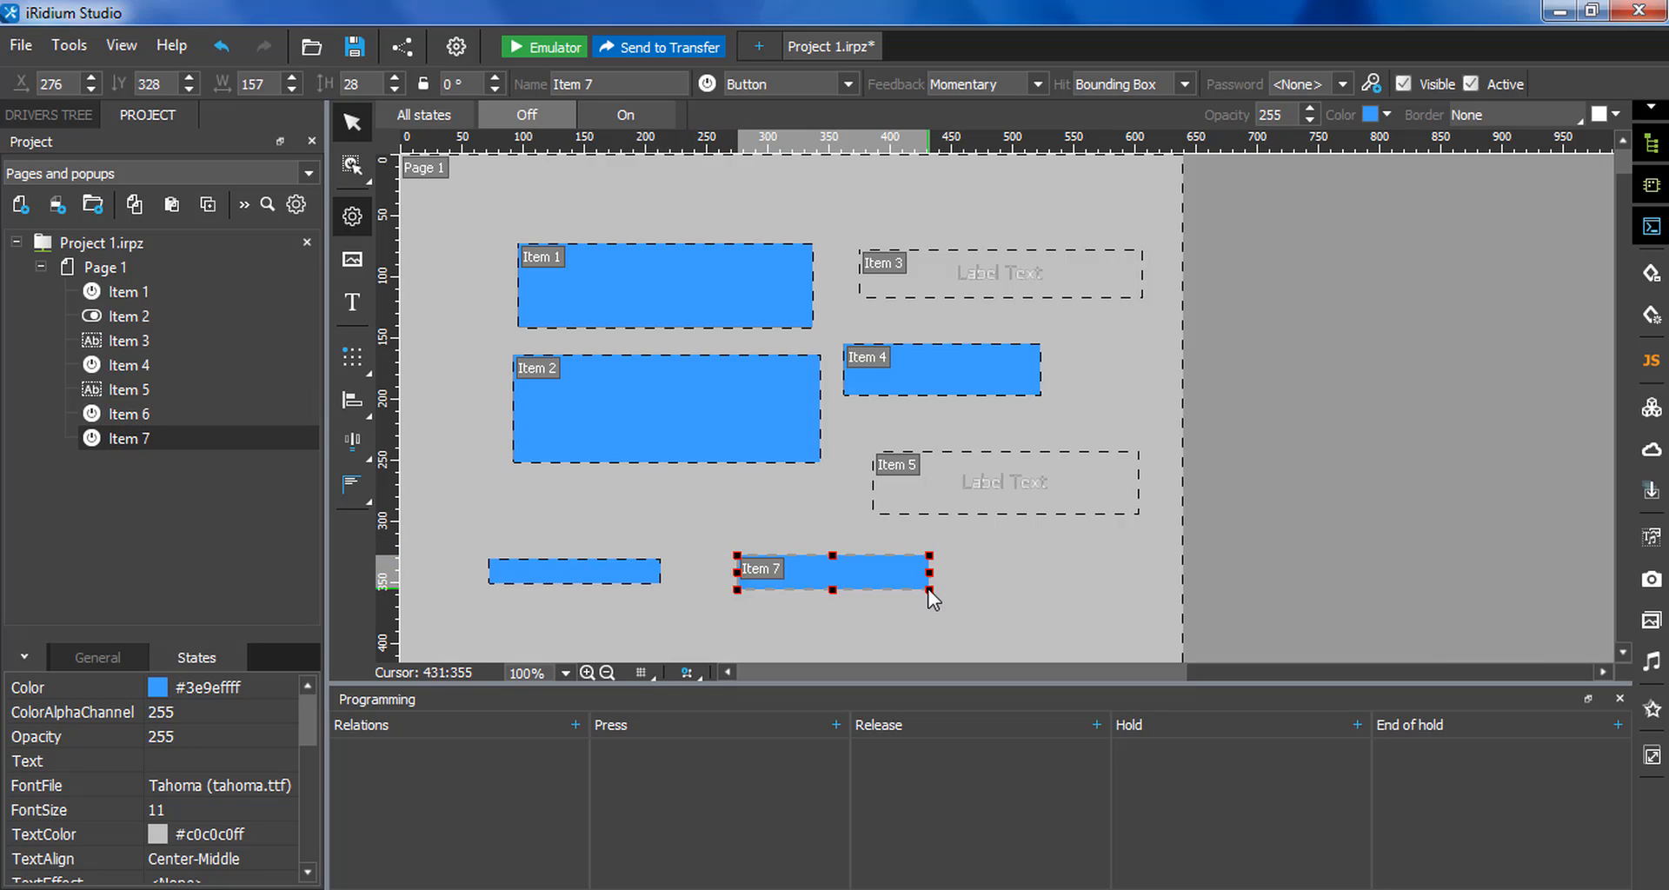
- Draw a trigger button about 225 × 40 above Item 1, near the page's upper edge
click(363, 171)
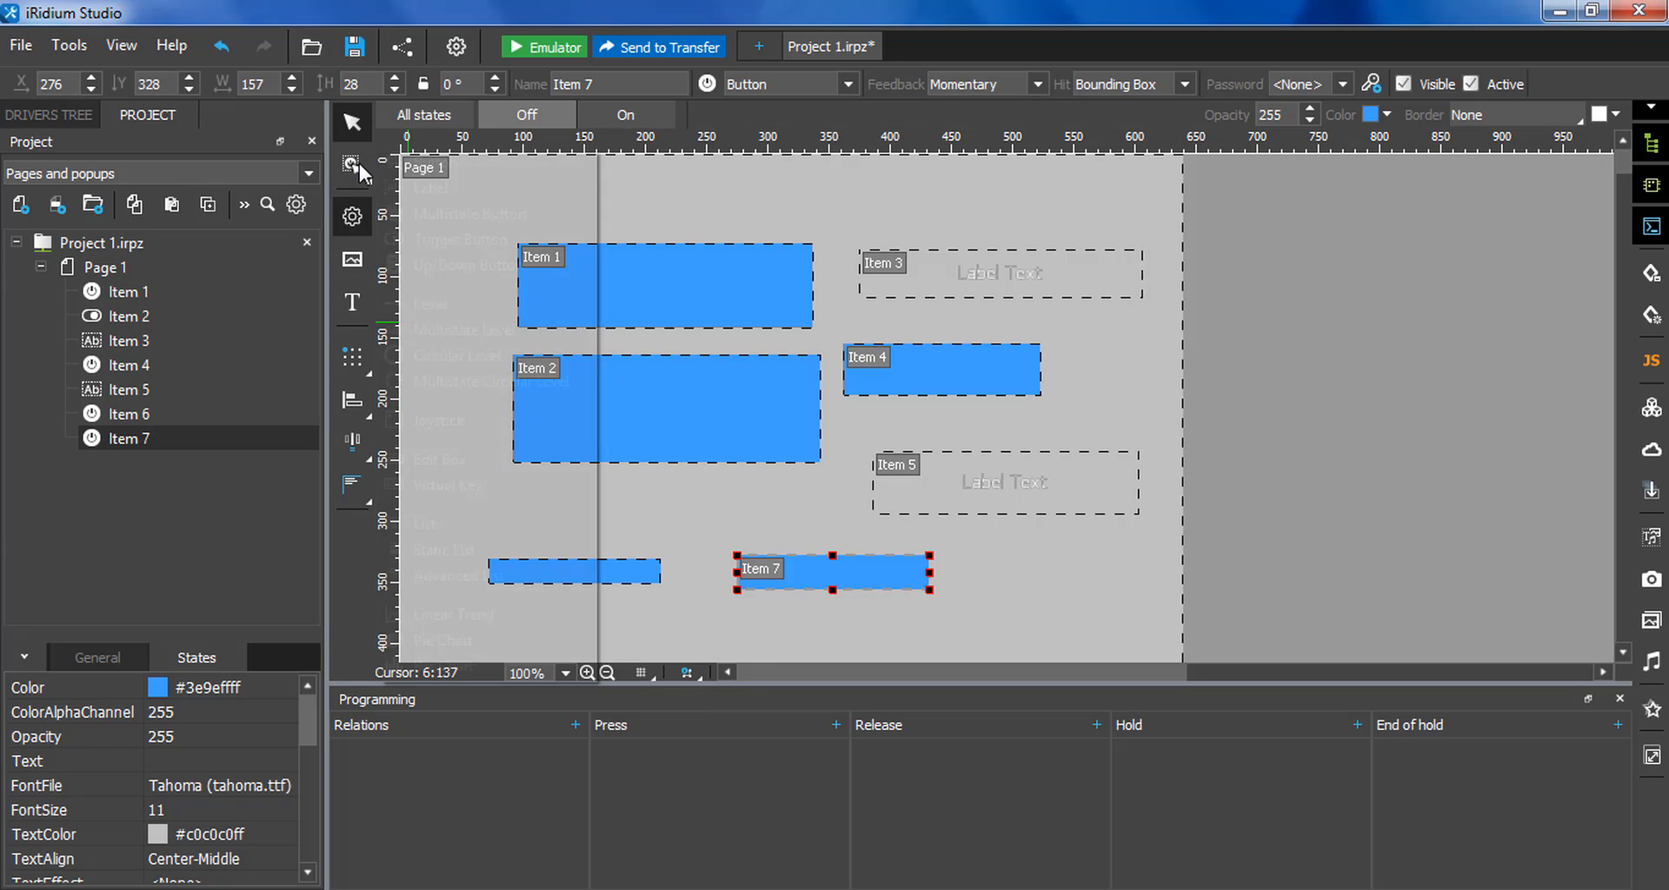
click(456, 239)
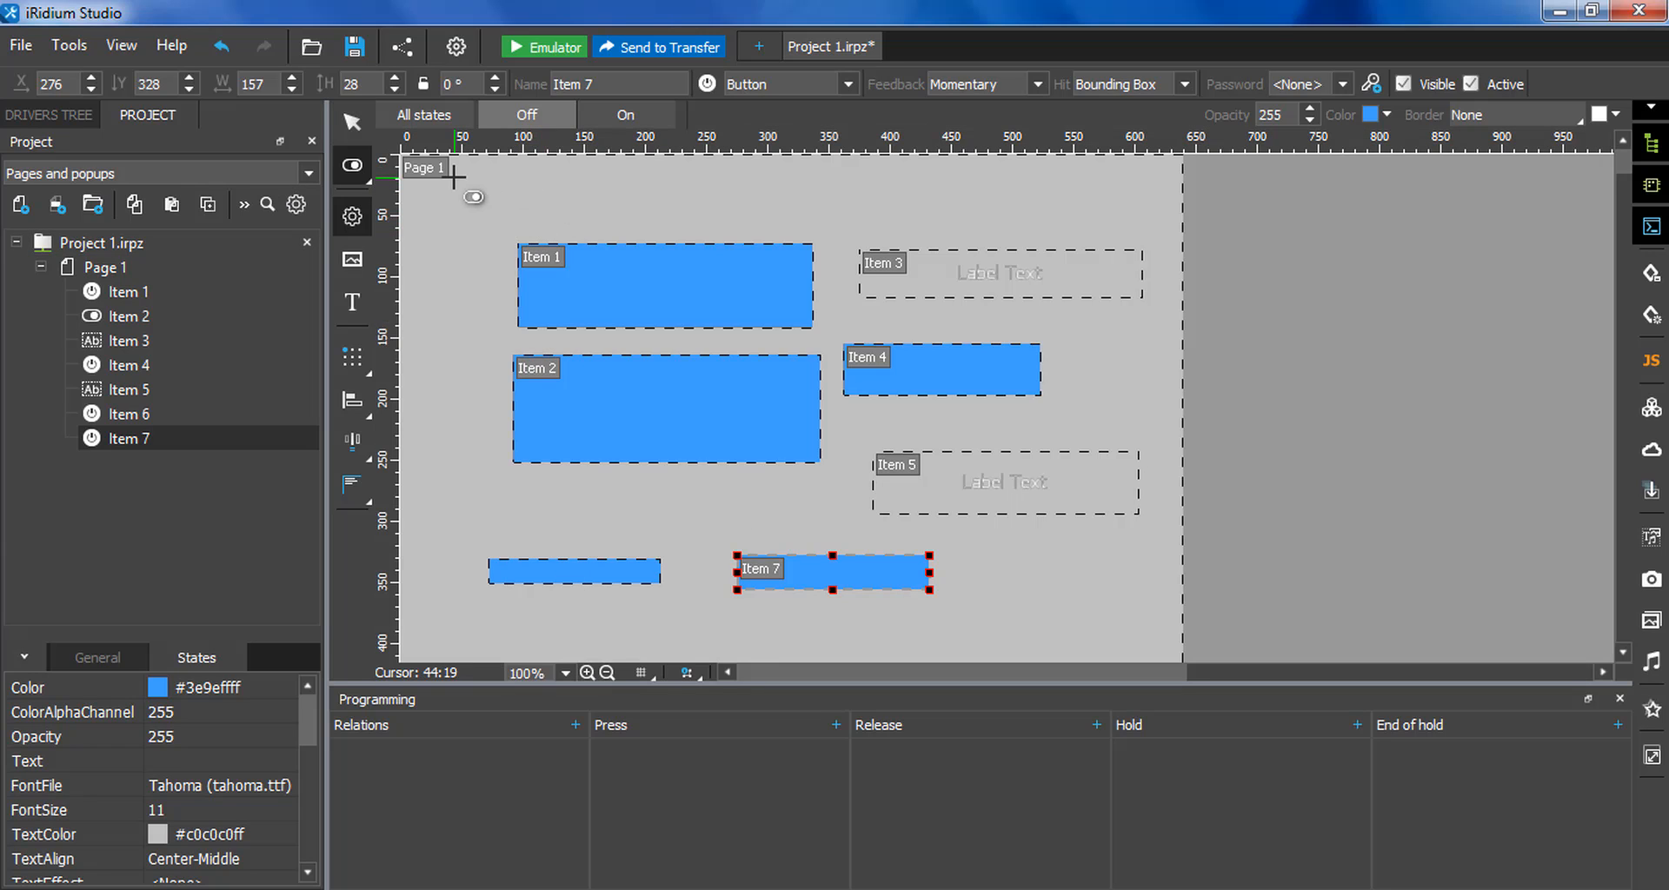
drag(450, 172, 726, 222)
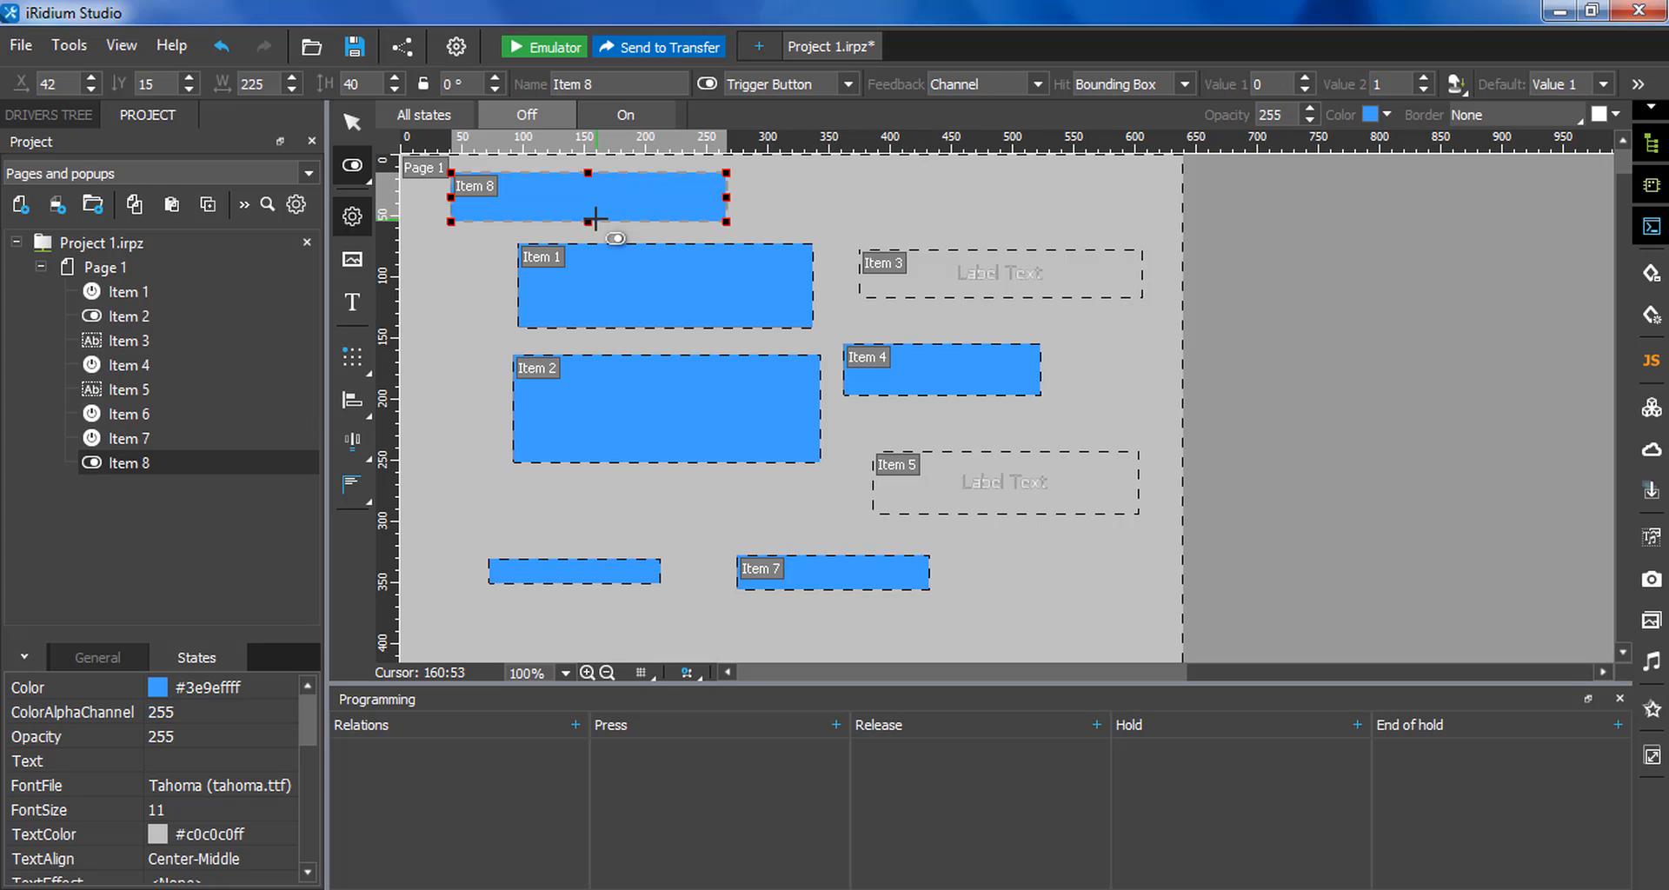
- Draw a narrow button about 53 × 110 left of Item 1 and a trigger button about 152 × 41 beneath Item 2
key(b)
drag(420, 255, 484, 391)
key(t)
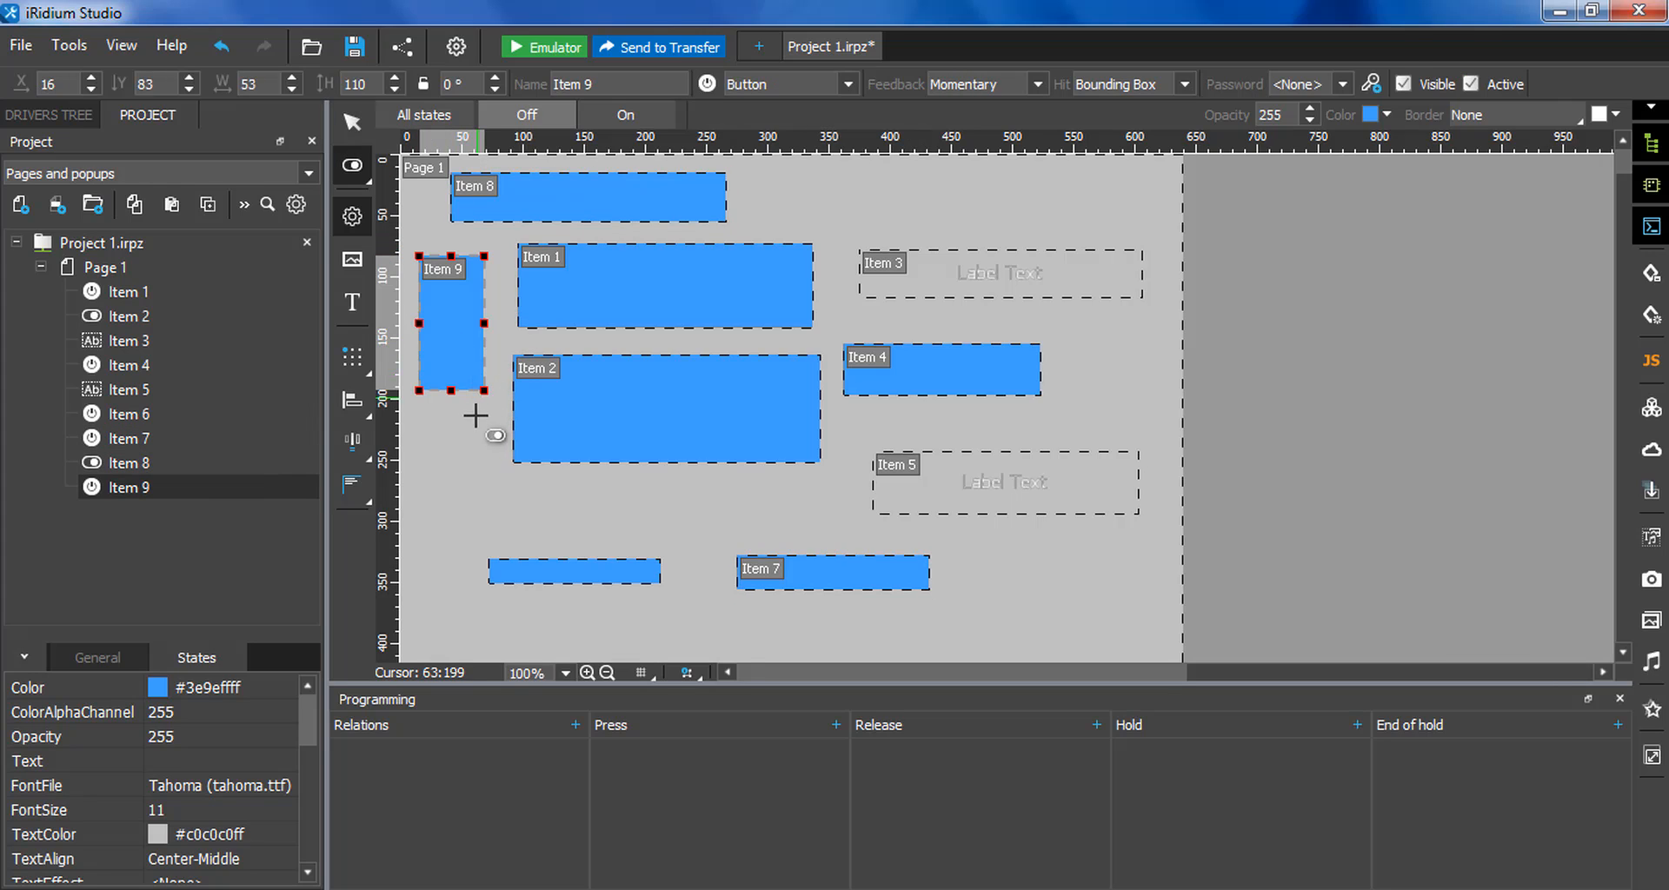
drag(436, 480, 621, 530)
- Reactivate item drawing with the last-used type, draw a trigger button about 154 × 39 beside Item 10, and return to selection mode
key(d)
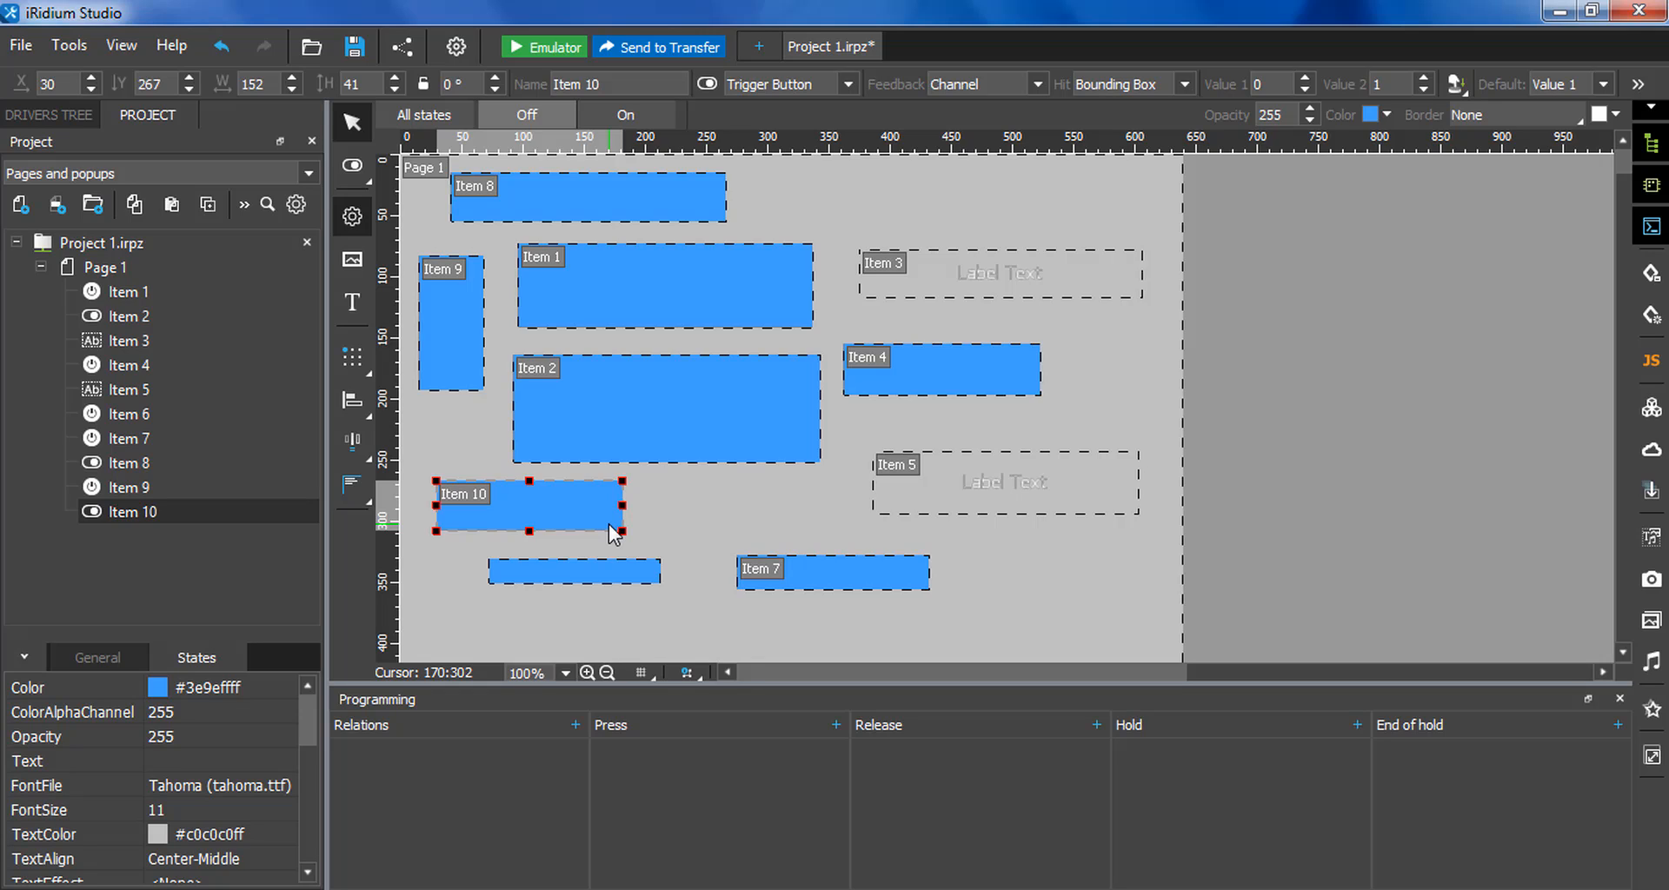
key(ctrl+z)
key(ctrl+d)
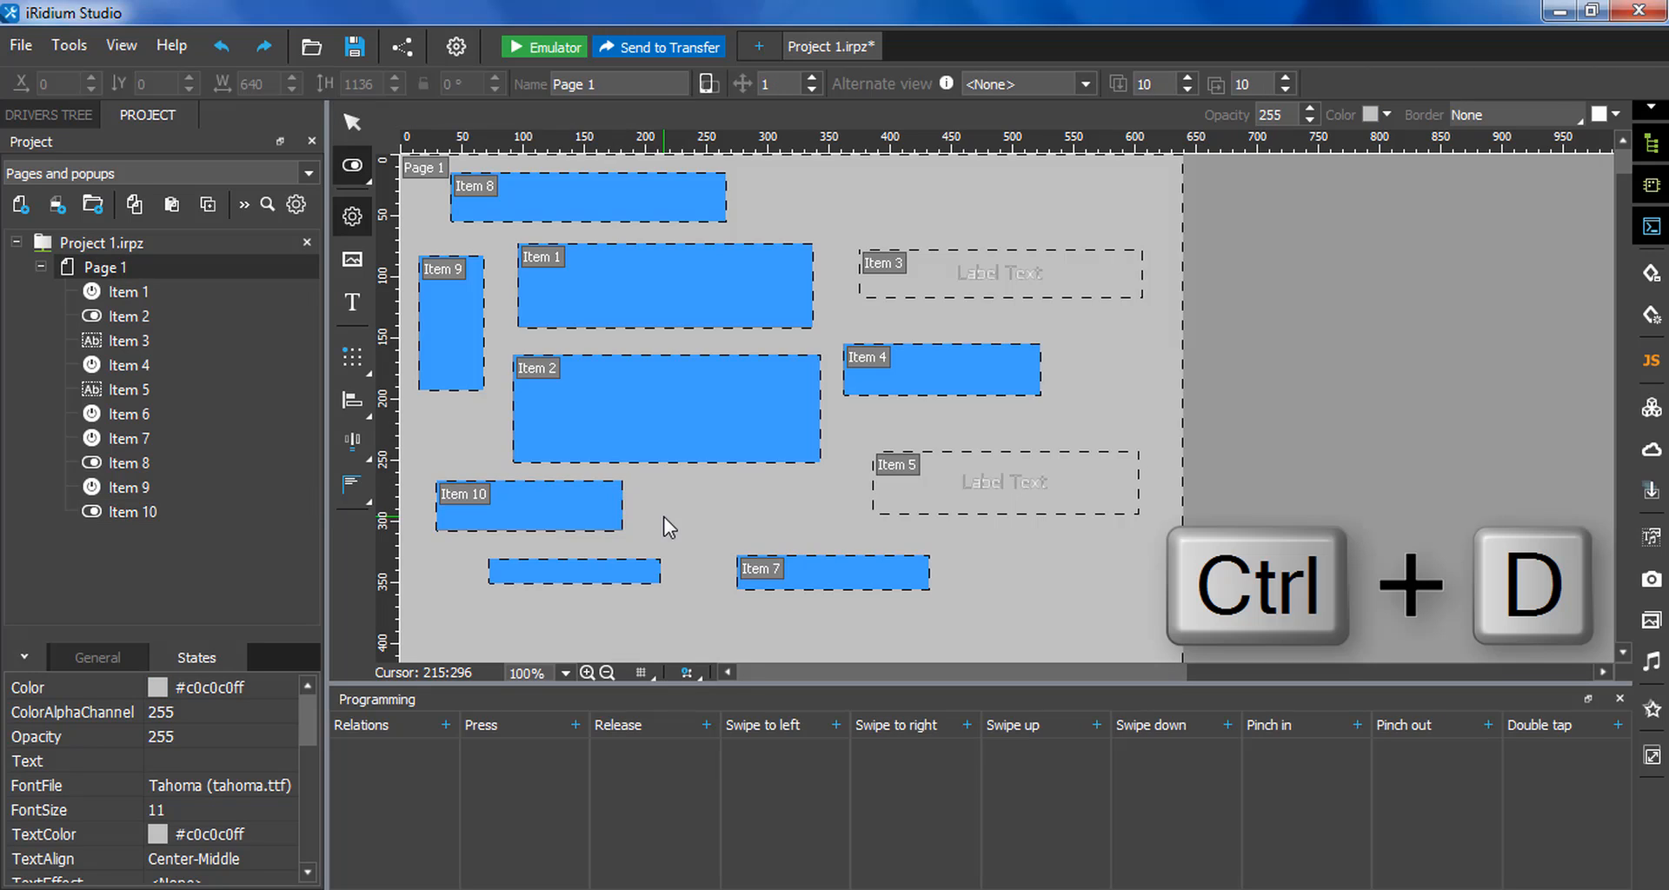
drag(660, 491, 847, 537)
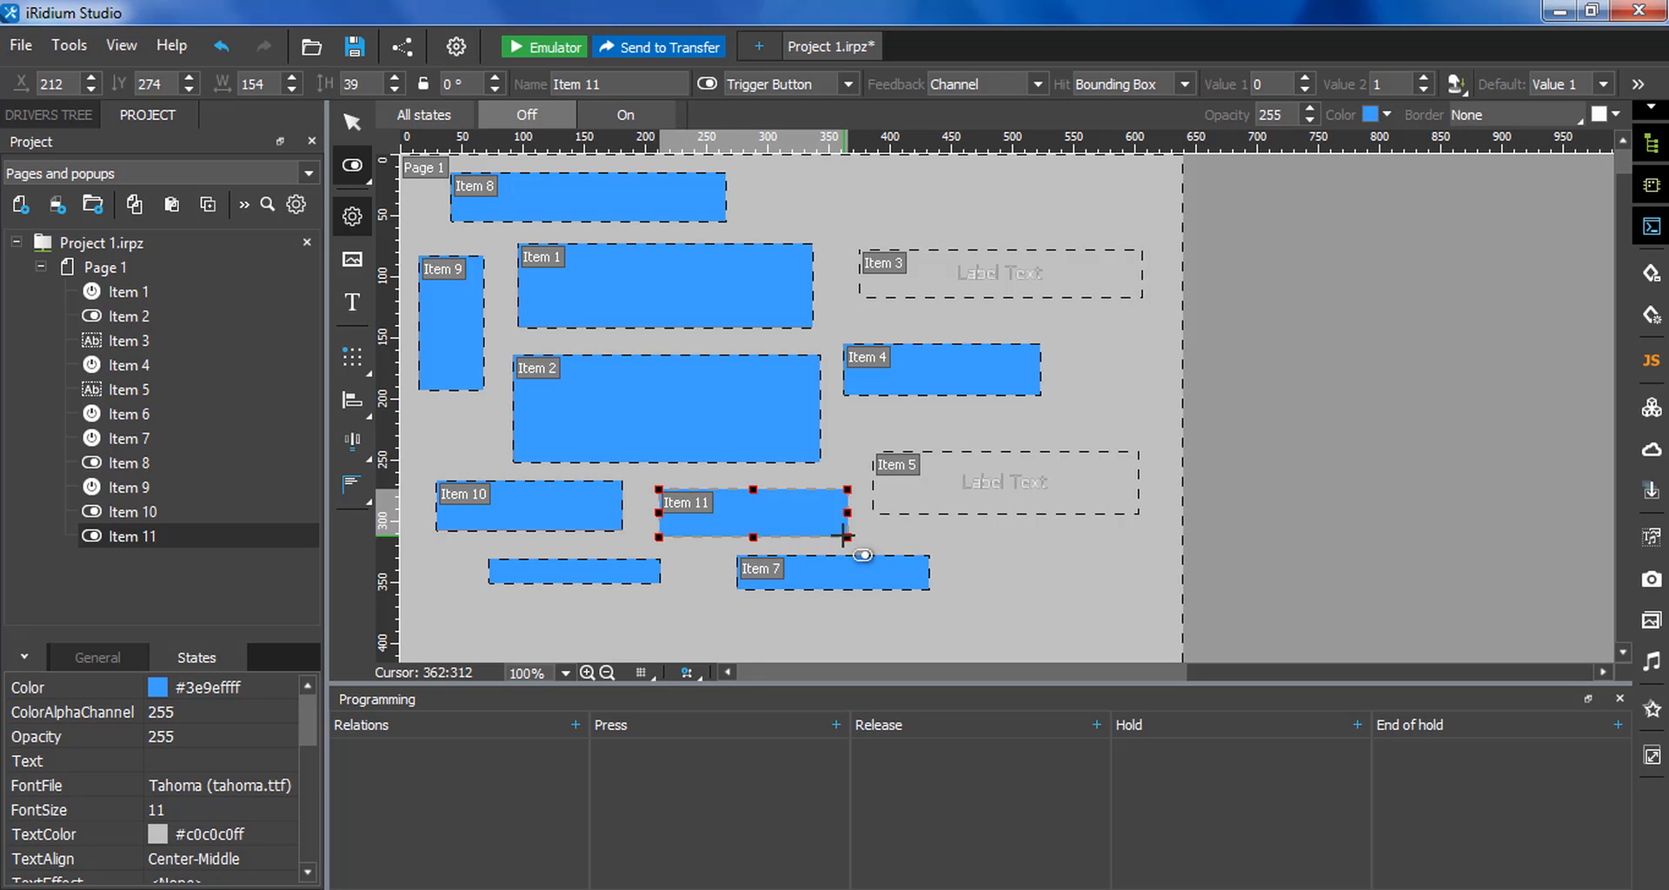
key(Escape)
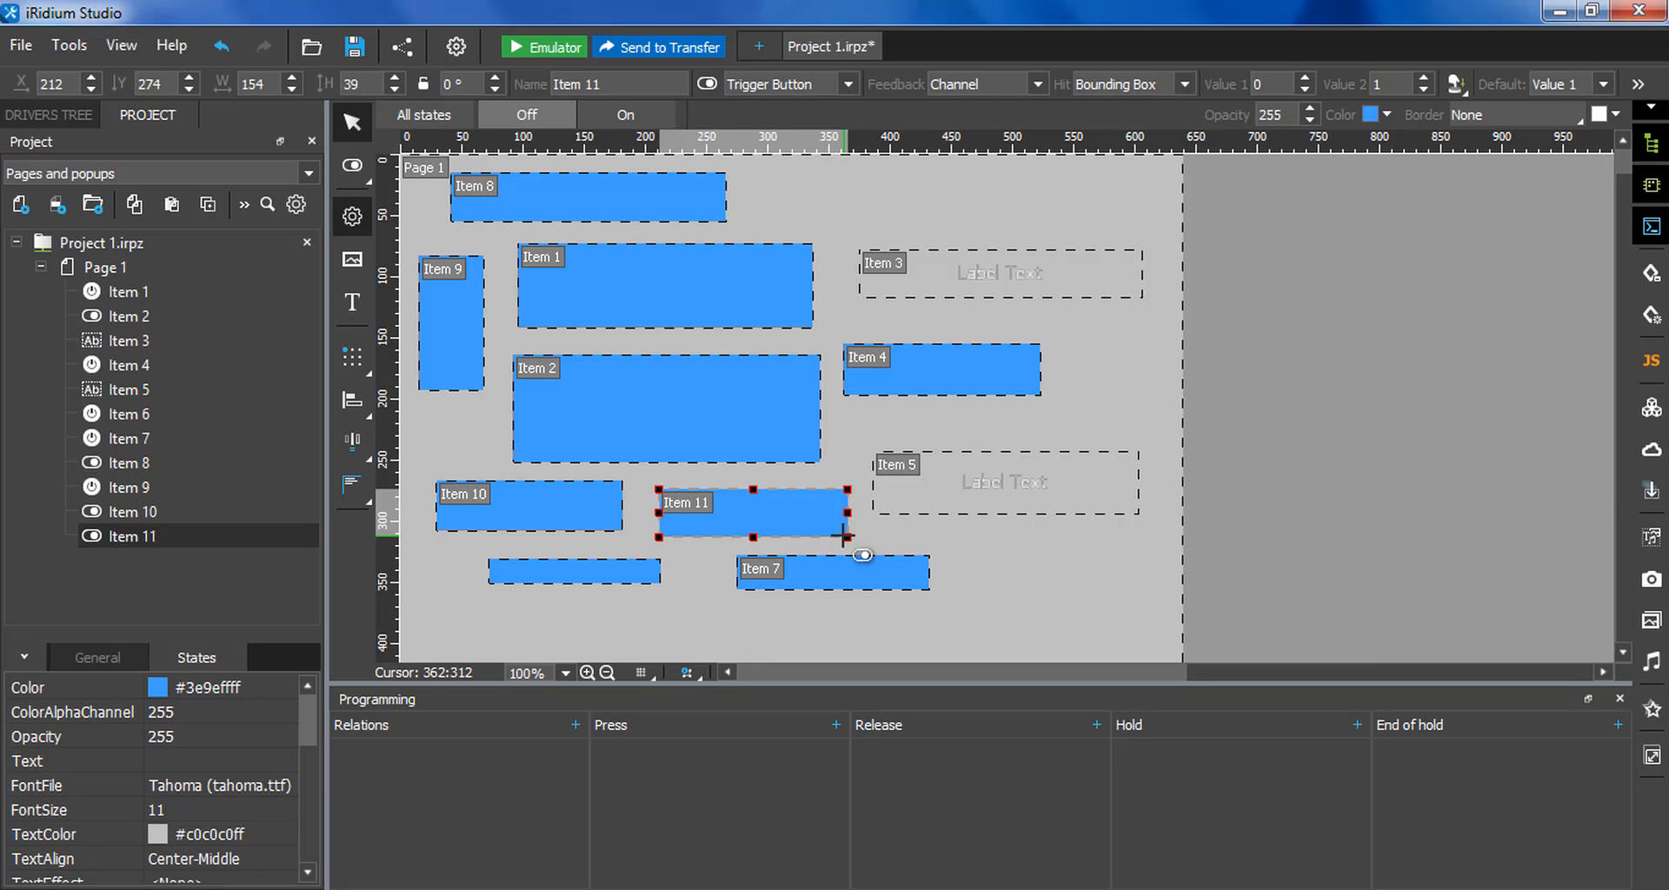
- Look through the drawable item types and the canvas commands for drawing and selecting, then choose Select item
click(358, 163)
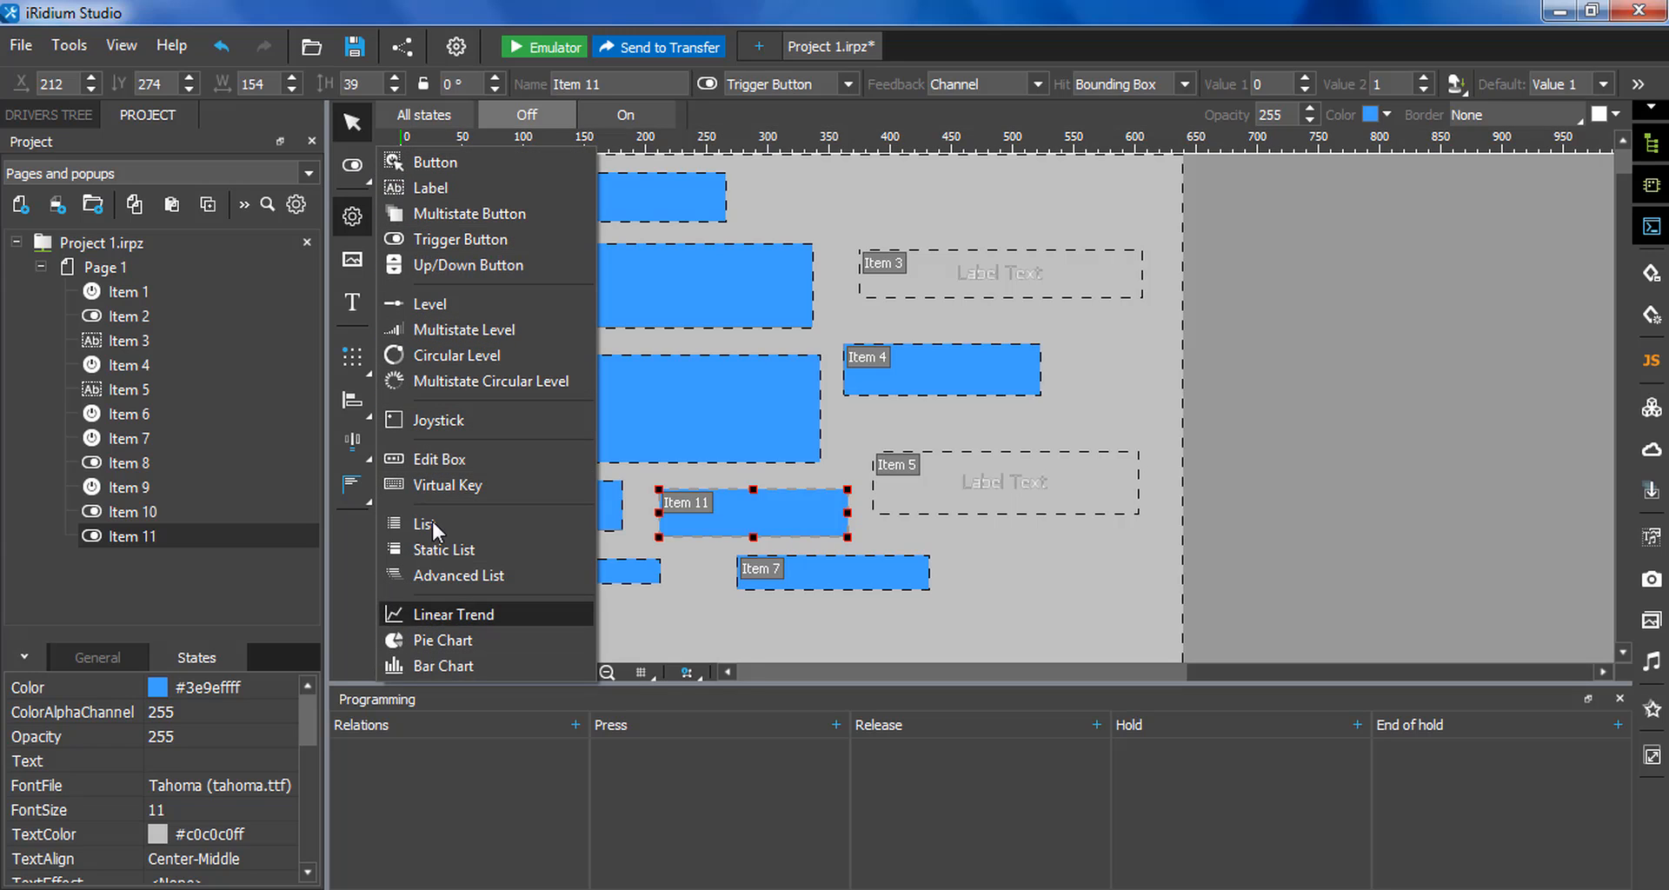
right_click(852, 186)
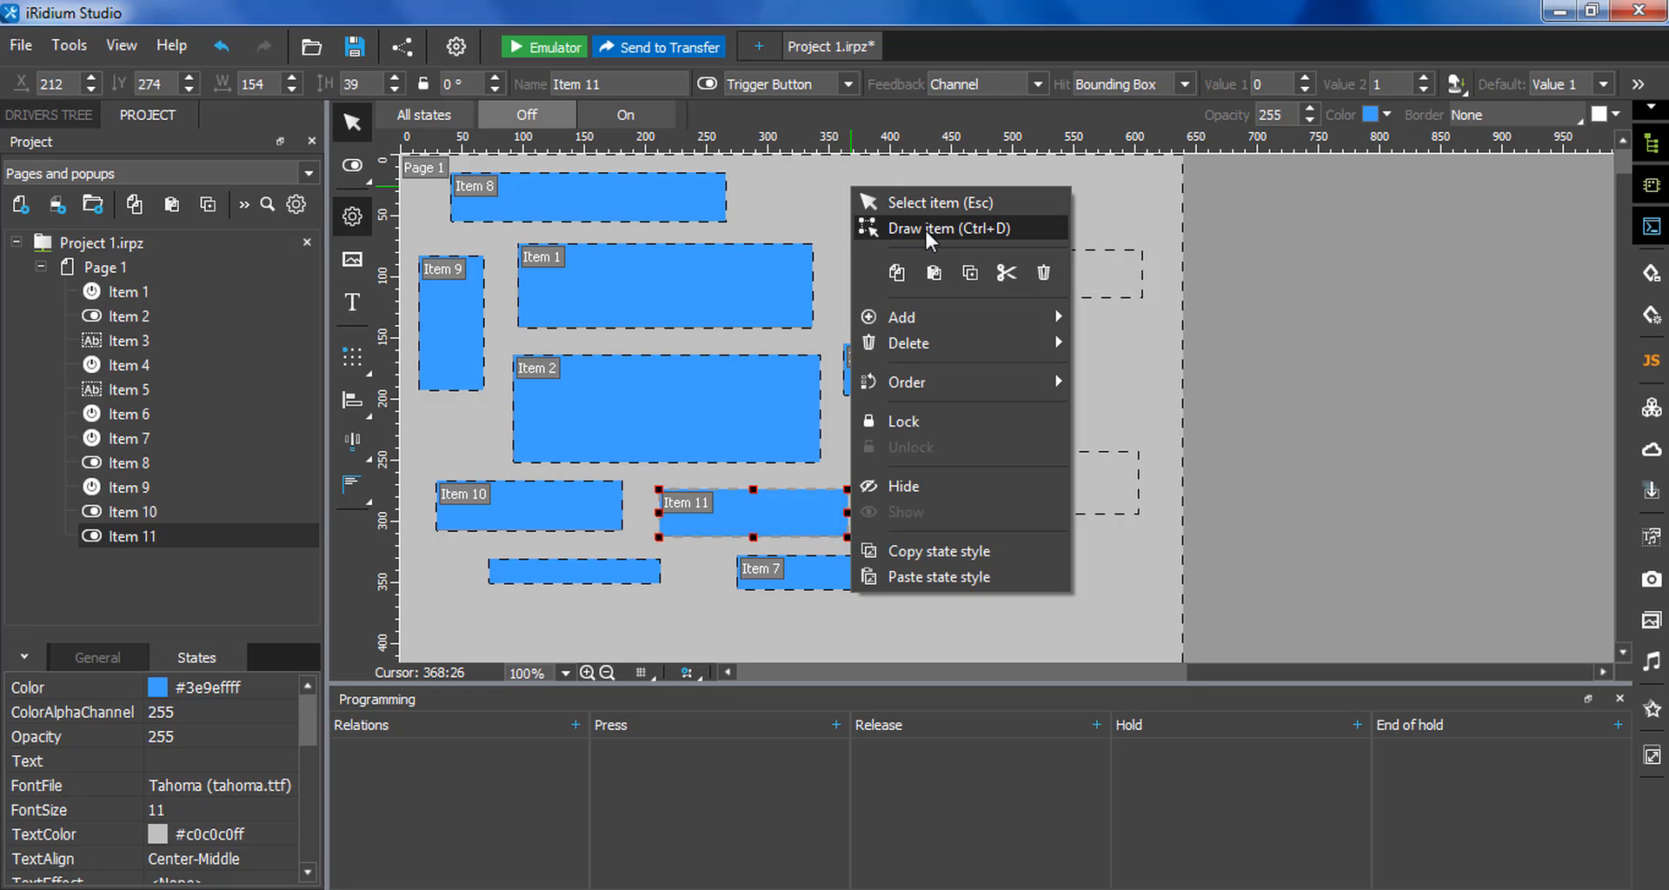
click(969, 201)
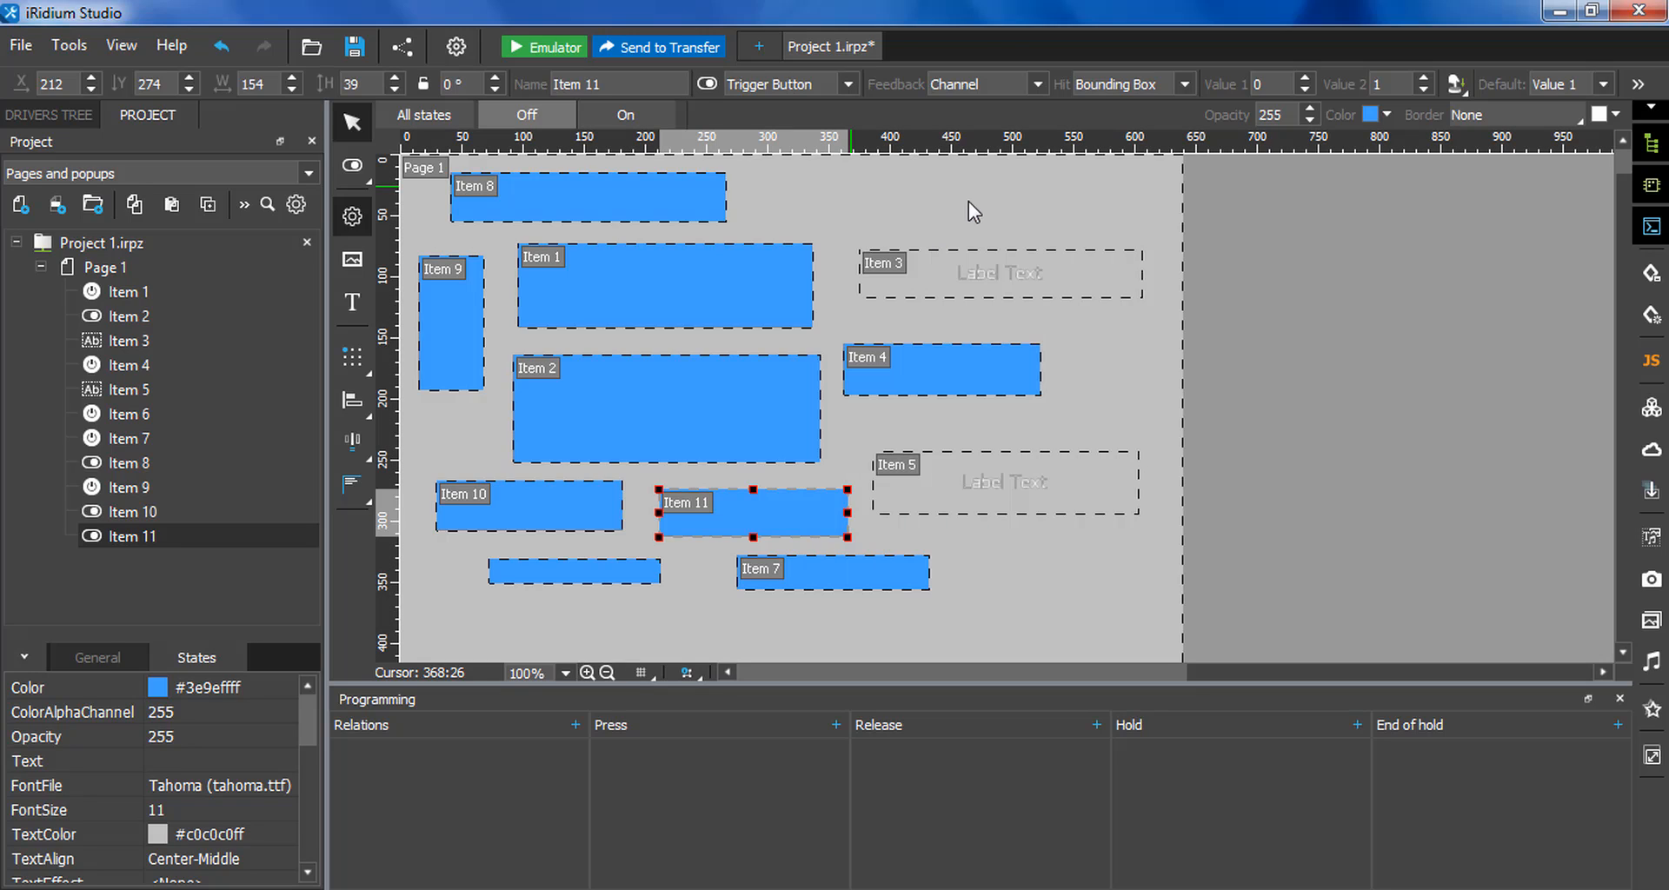
- Select Item 1 and inspect its available item types and the Type value in its General properties, keeping it a Button
click(698, 296)
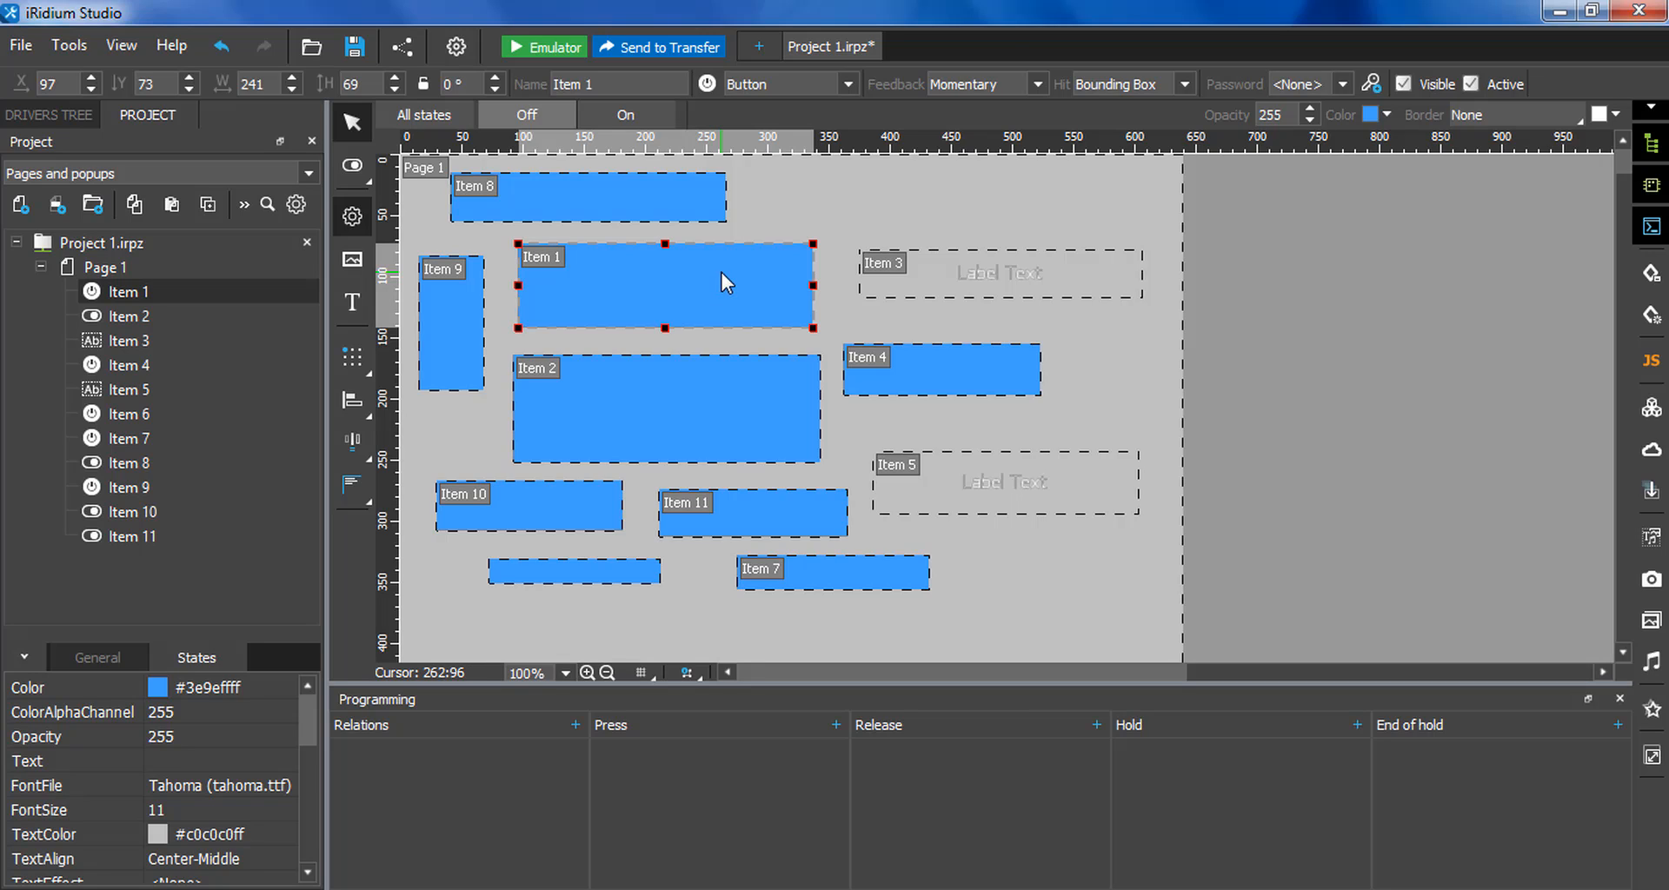
click(842, 87)
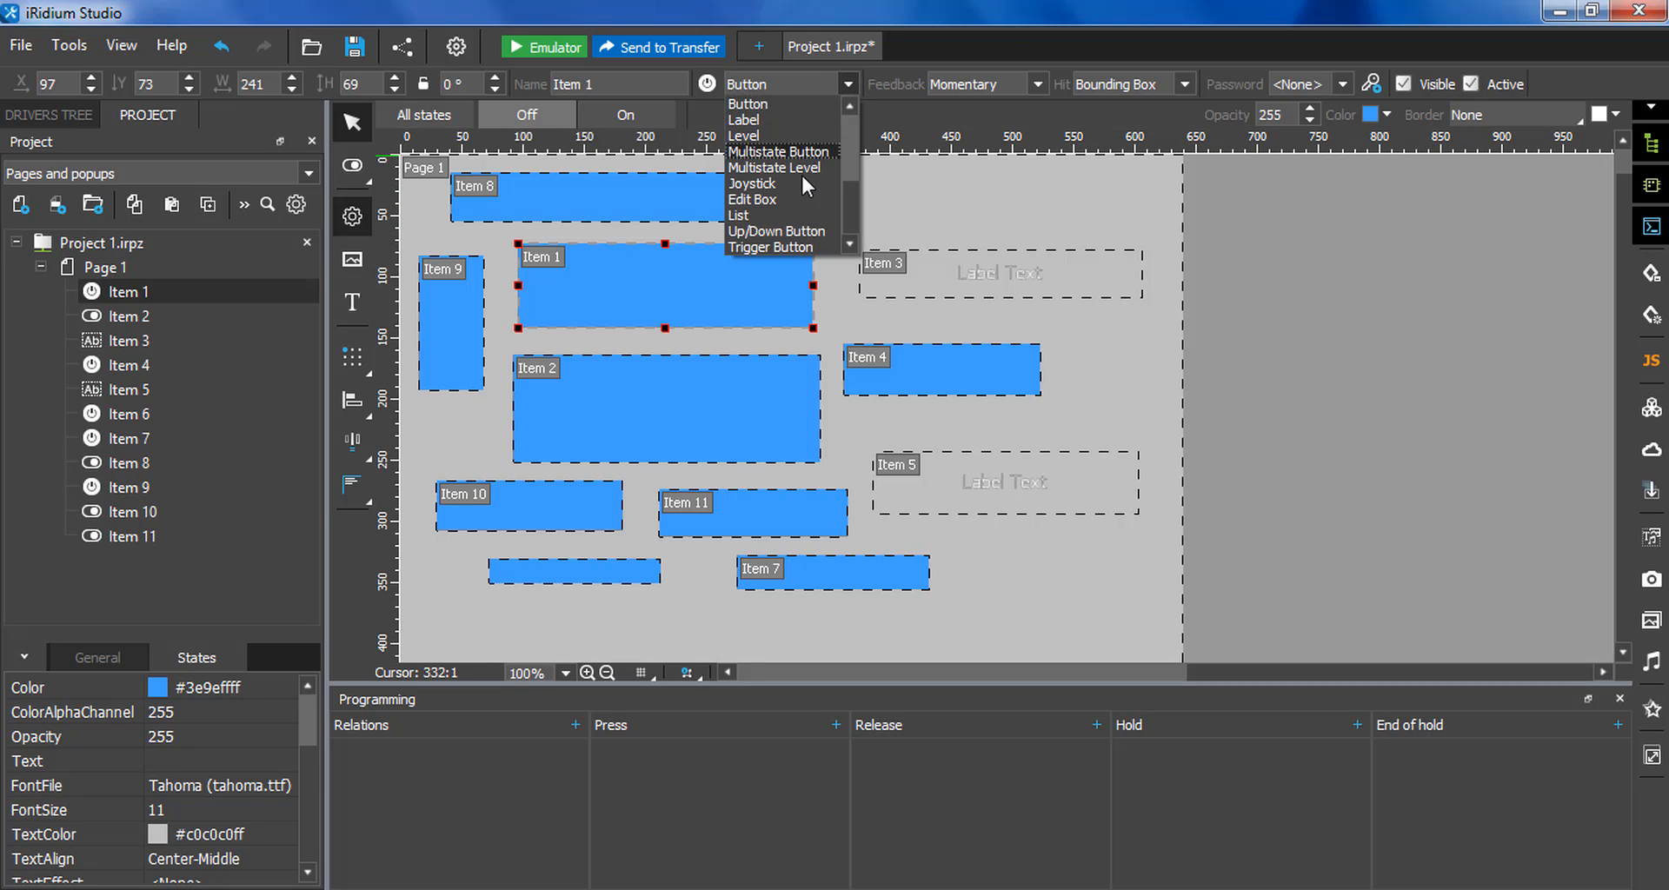
click(776, 323)
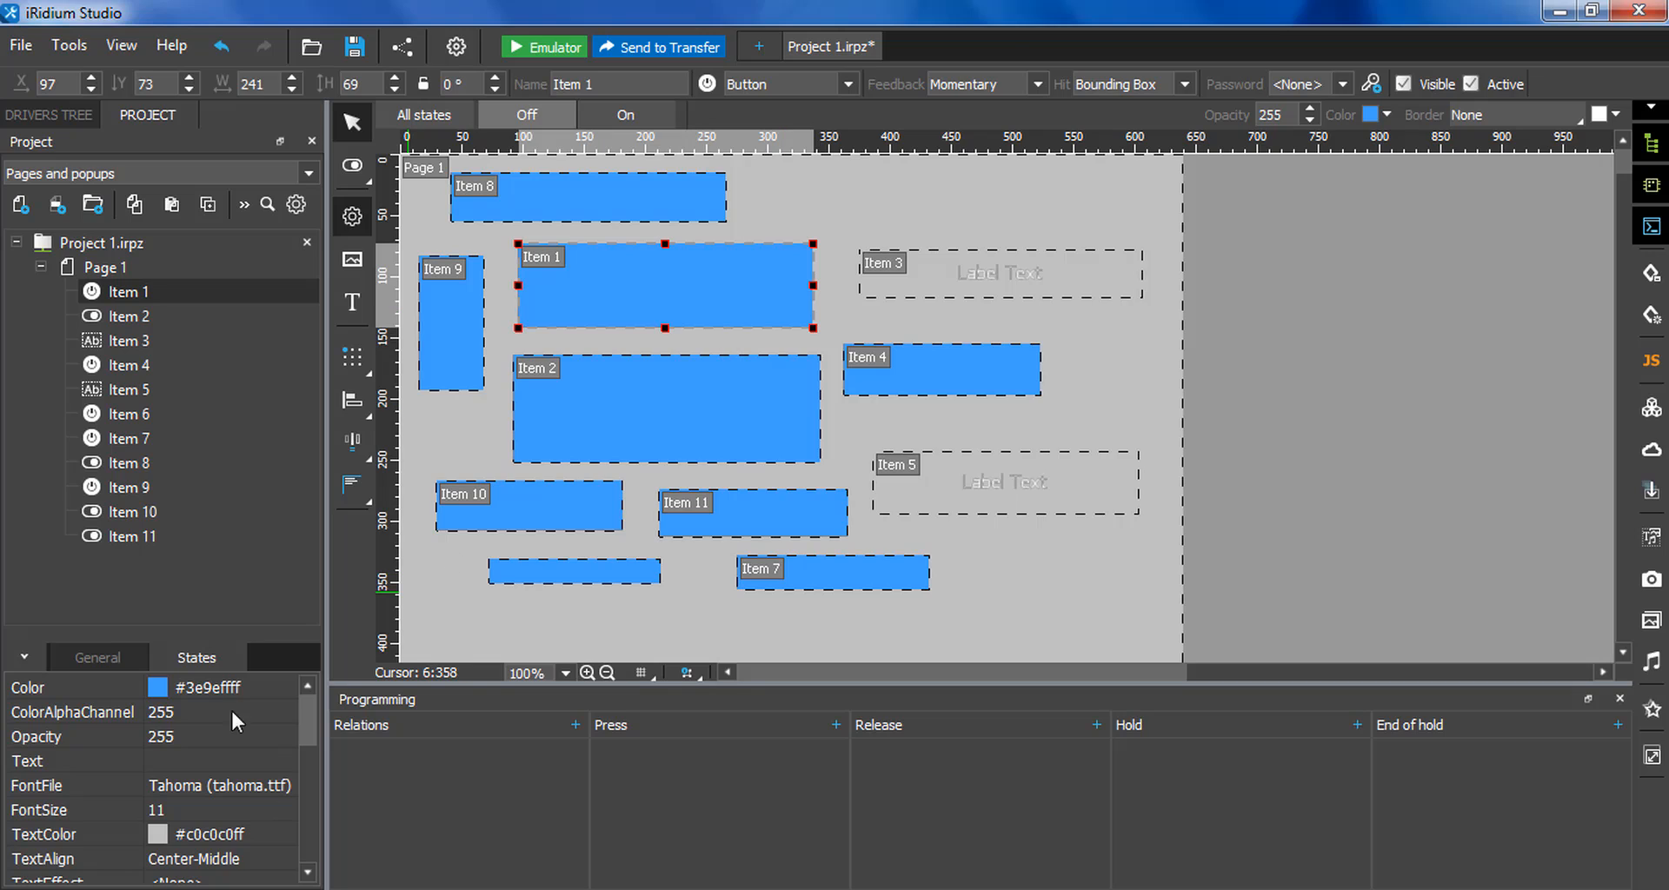
click(122, 659)
scroll(287, 739, down, 2)
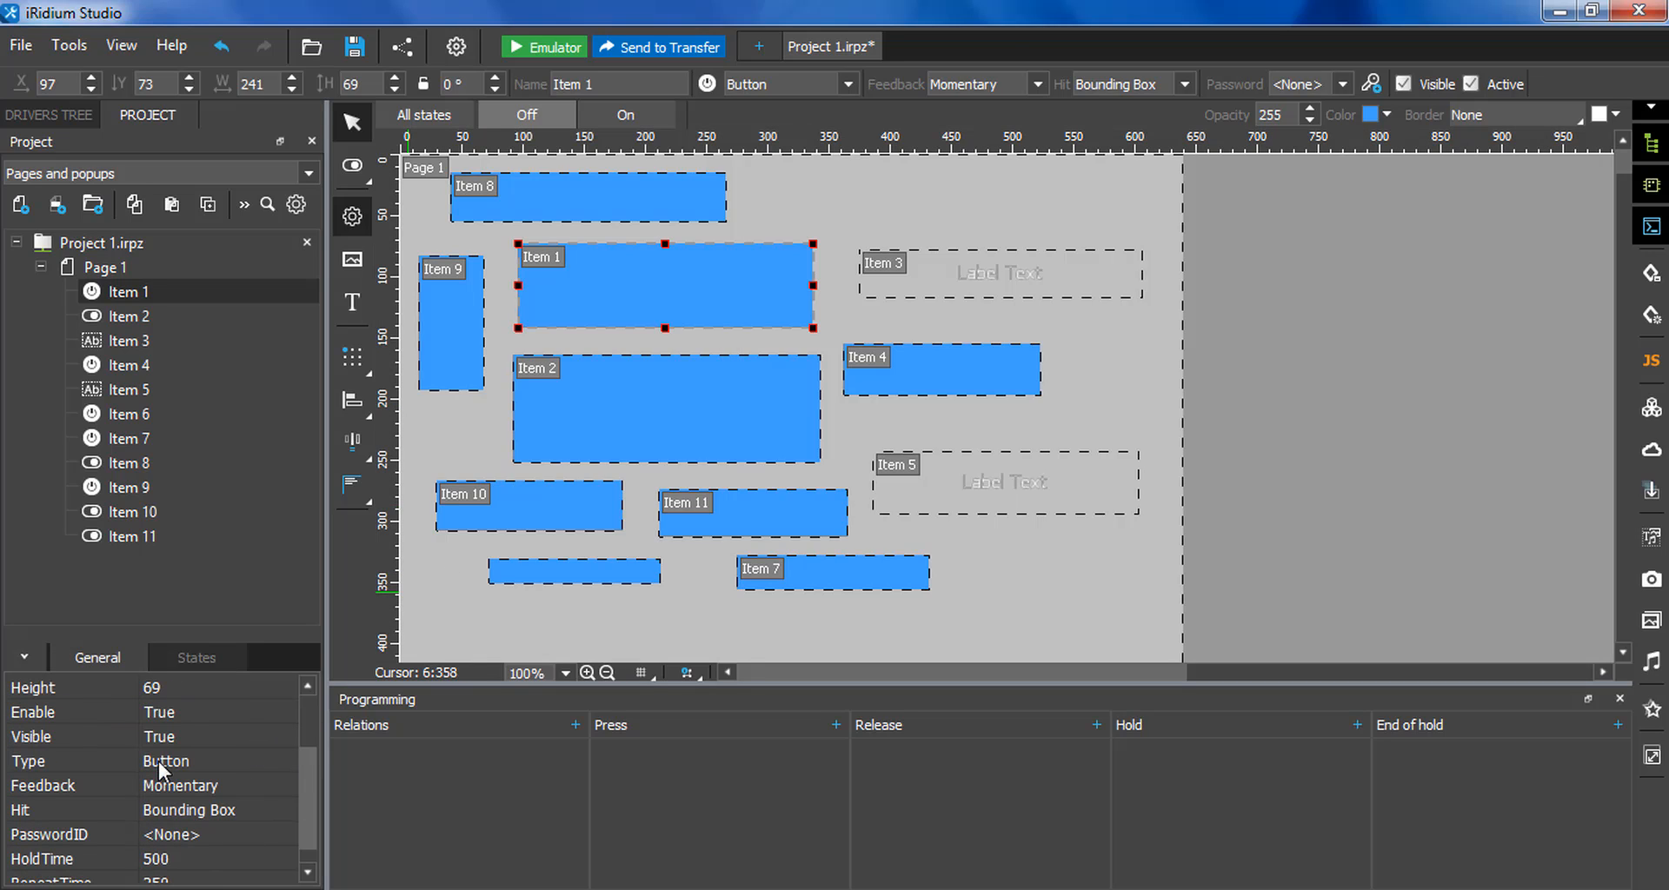
click(165, 761)
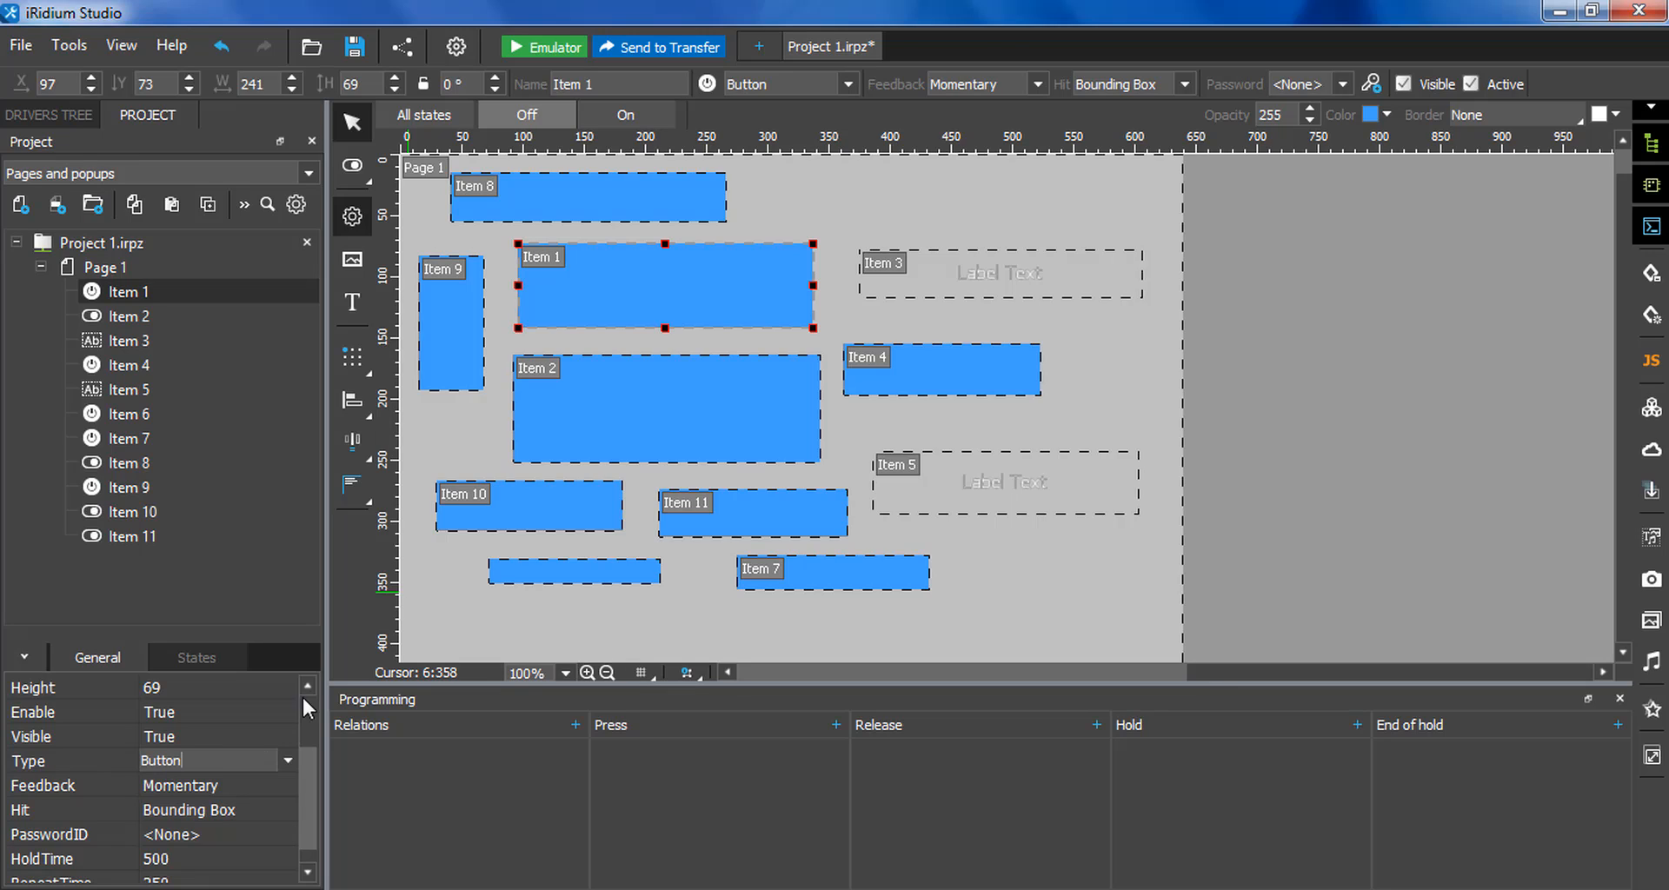
click(577, 295)
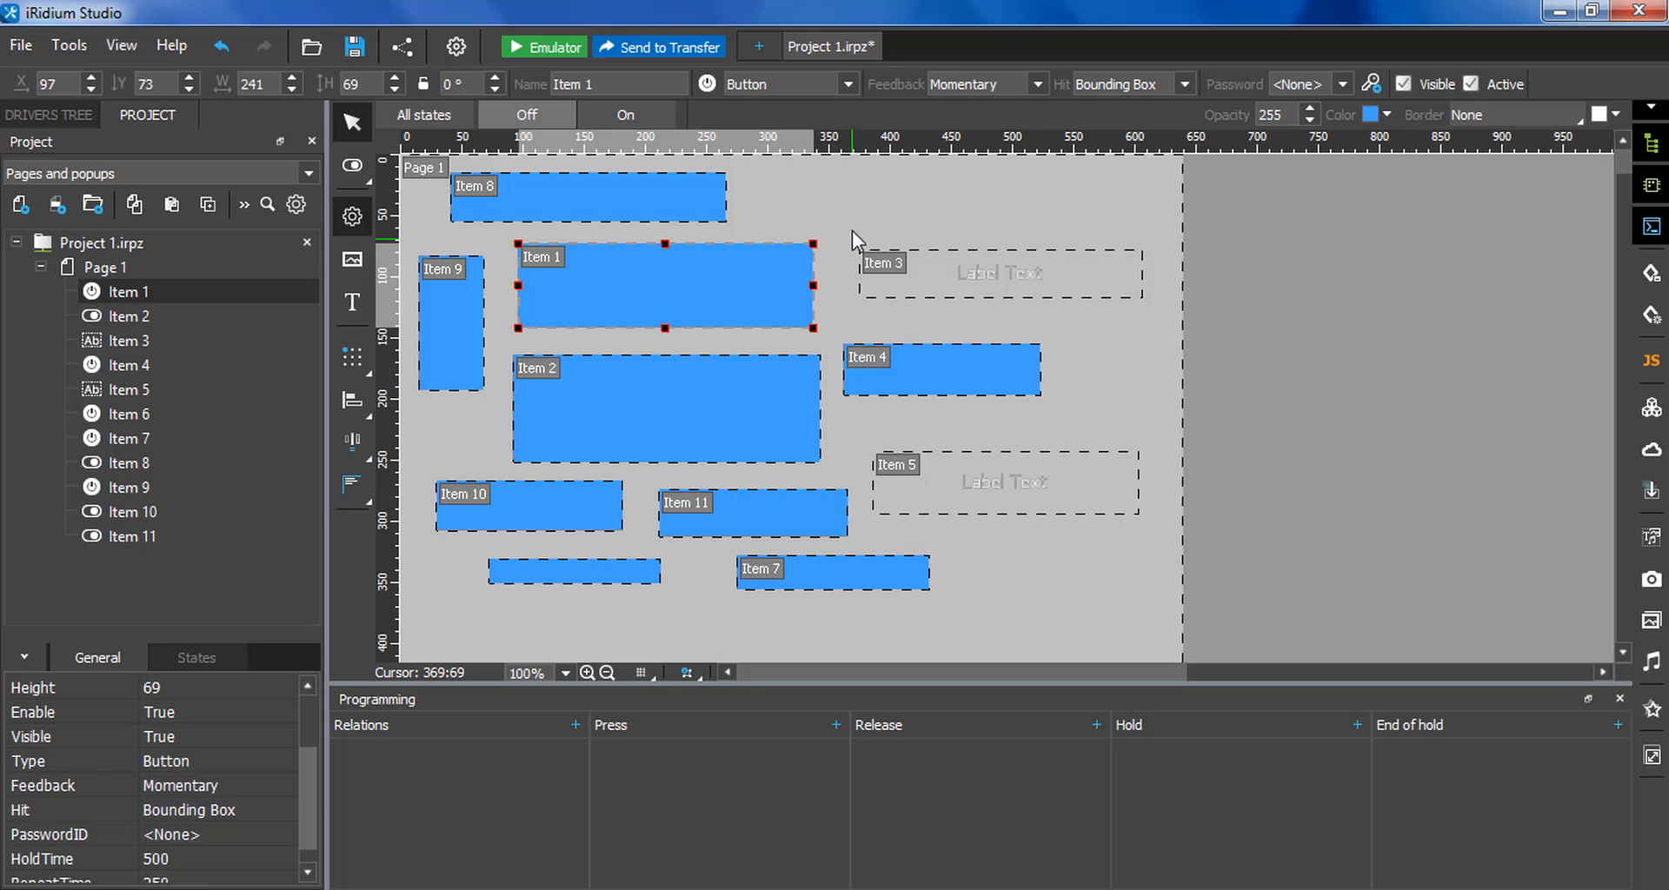
- Select Items 1 and 2 together with a right-to-left selection frame that touches both
drag(840, 214, 737, 485)
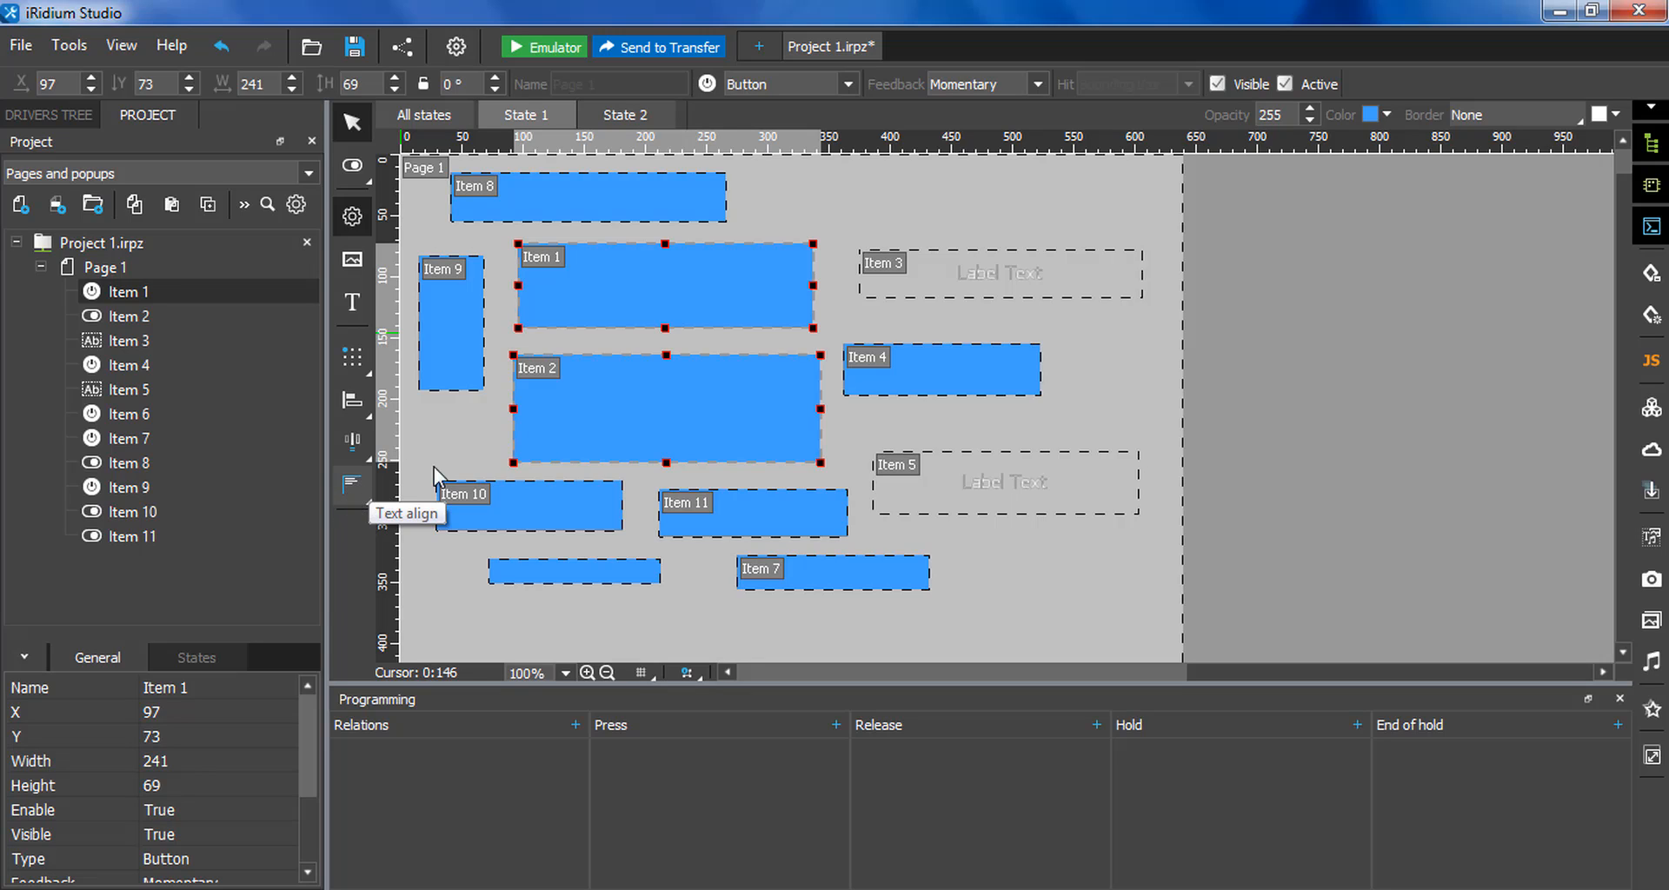
- Shift Item 3's label text toward the right end of the item and change the text to Button
click(1011, 277)
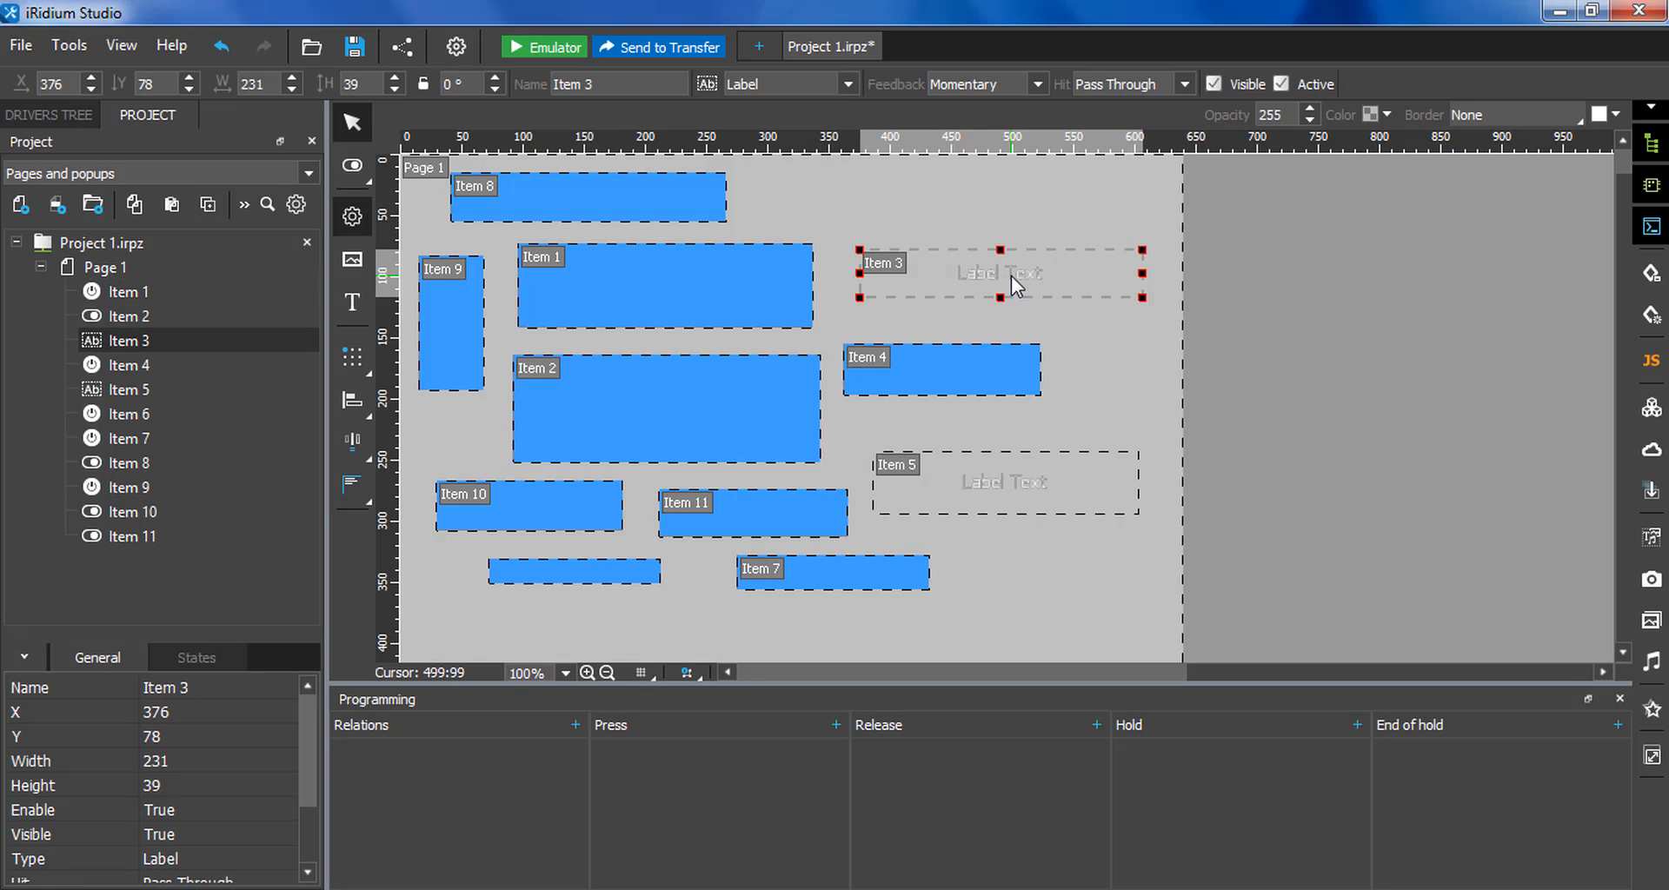
double_click(1010, 275)
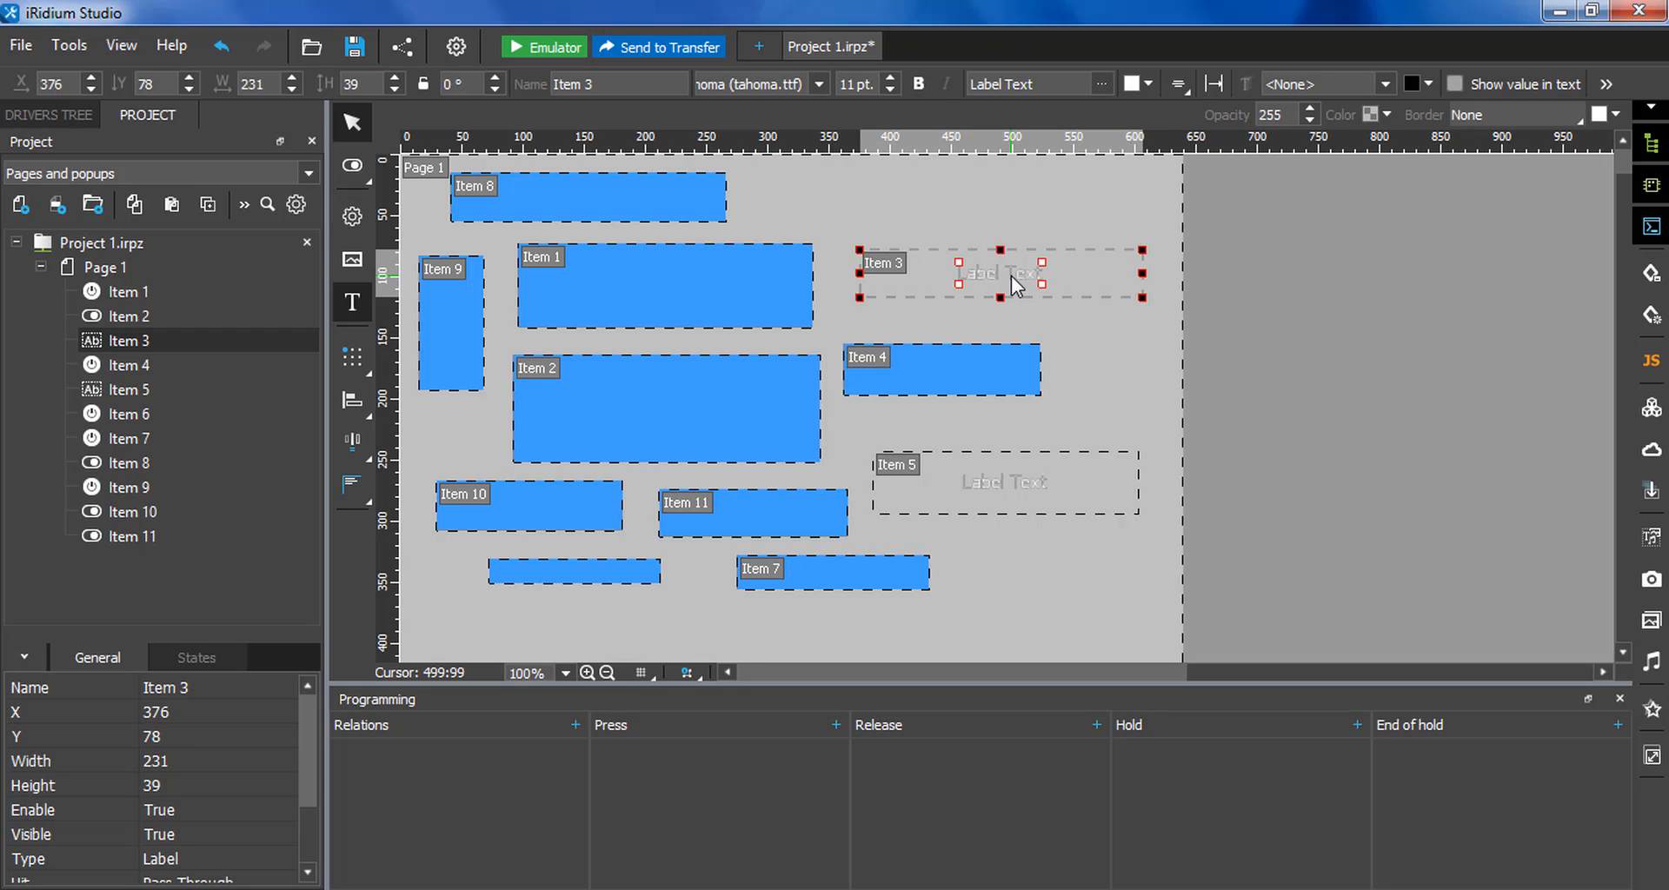
drag(1013, 280, 1086, 276)
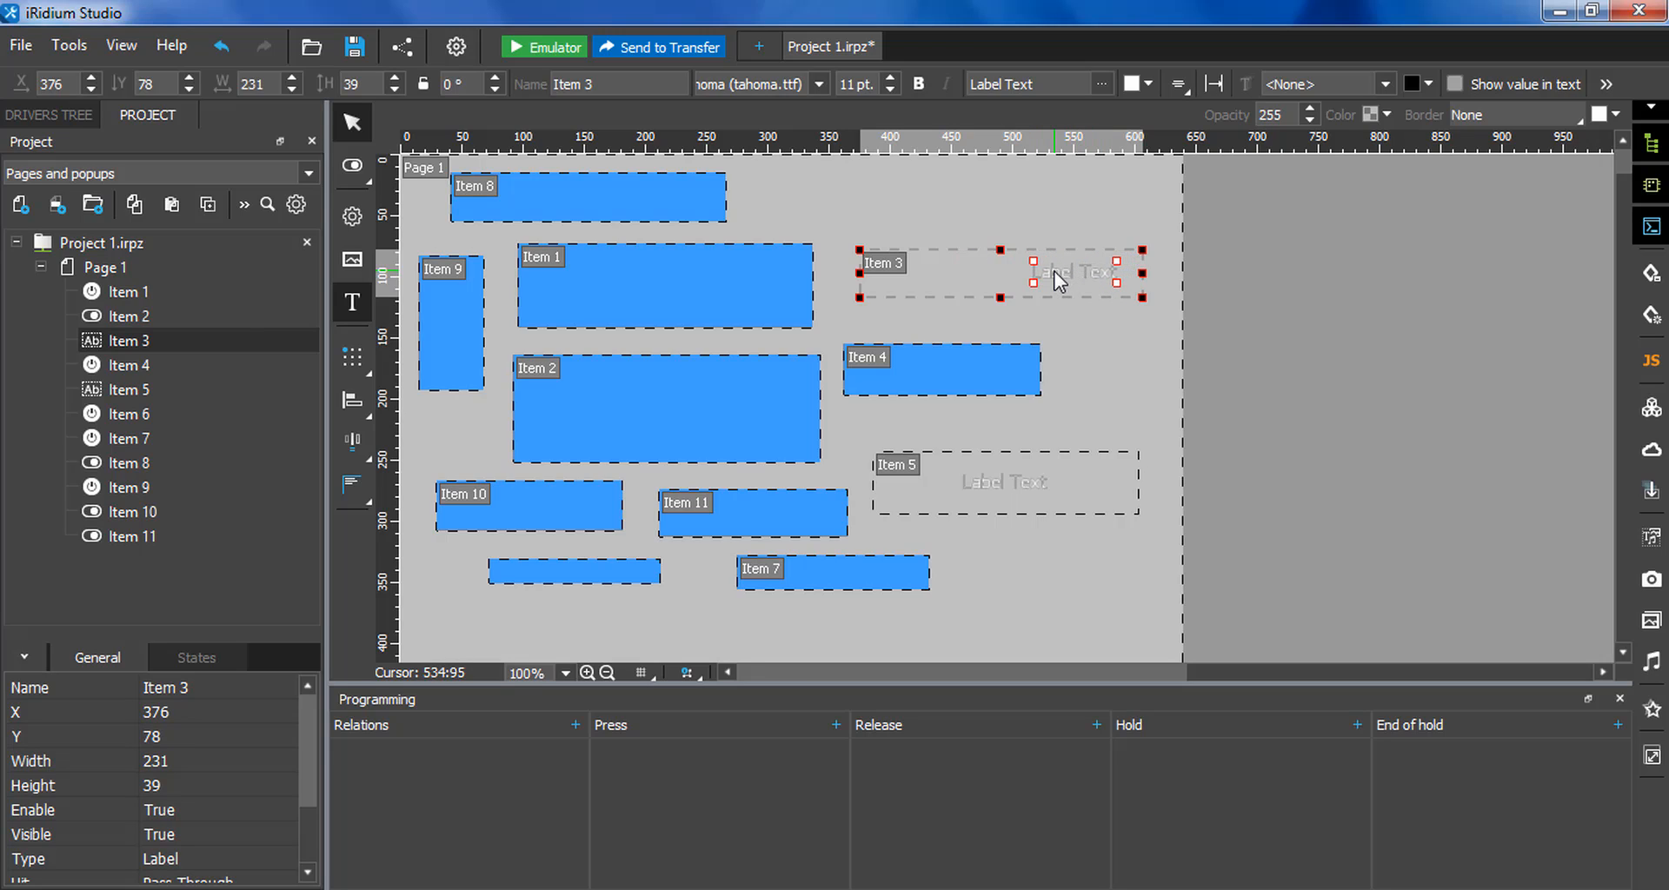
double_click(1056, 271)
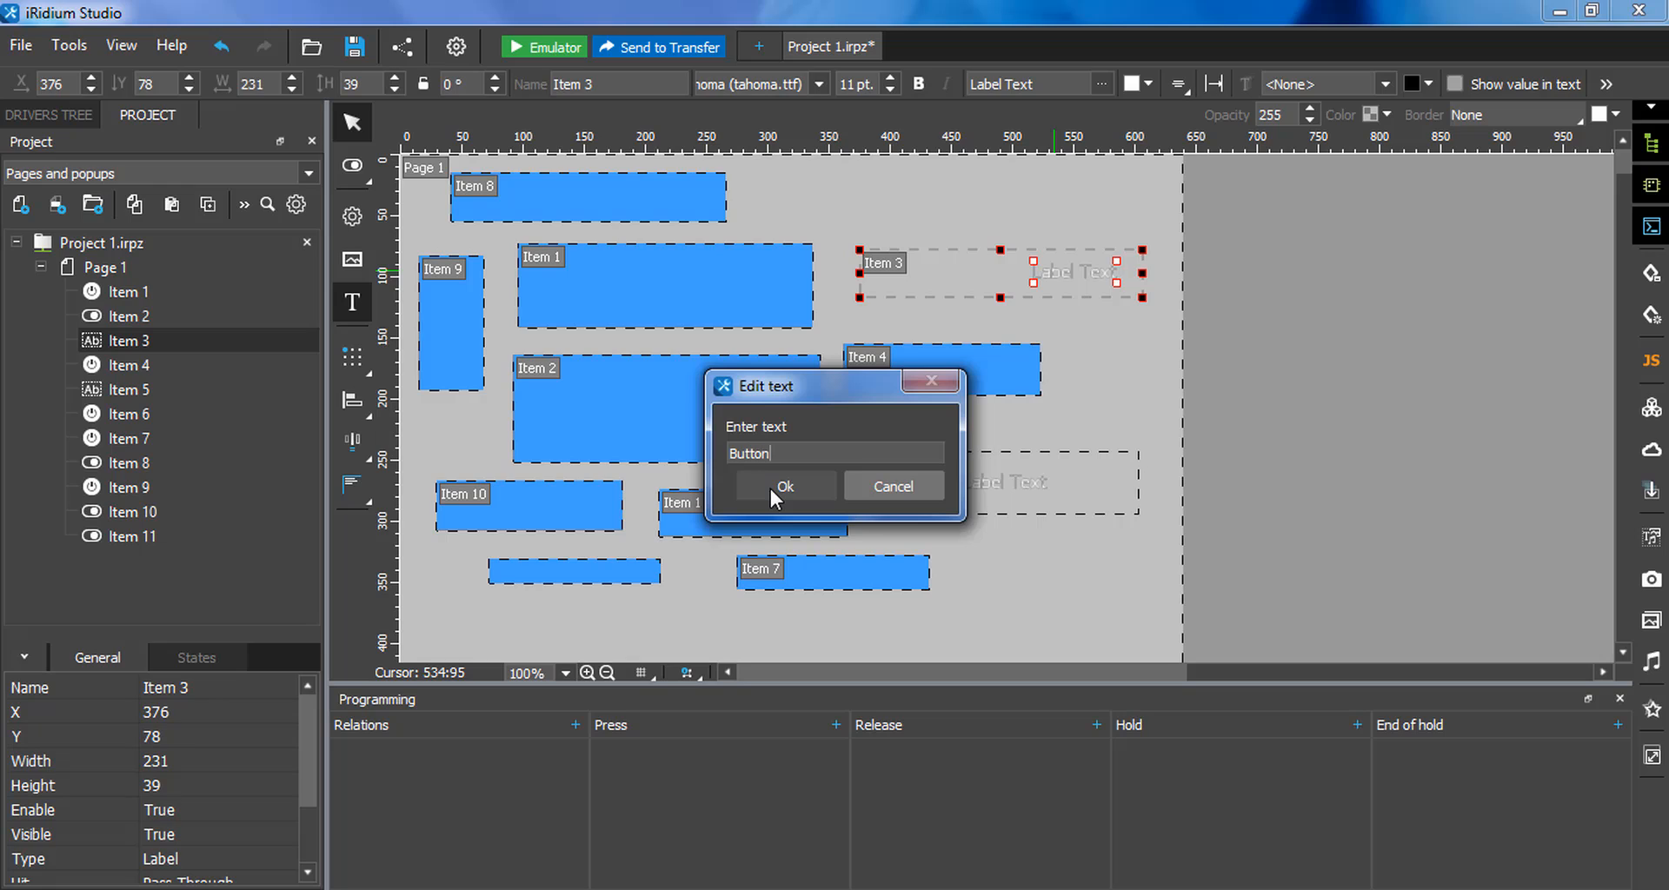
click(770, 488)
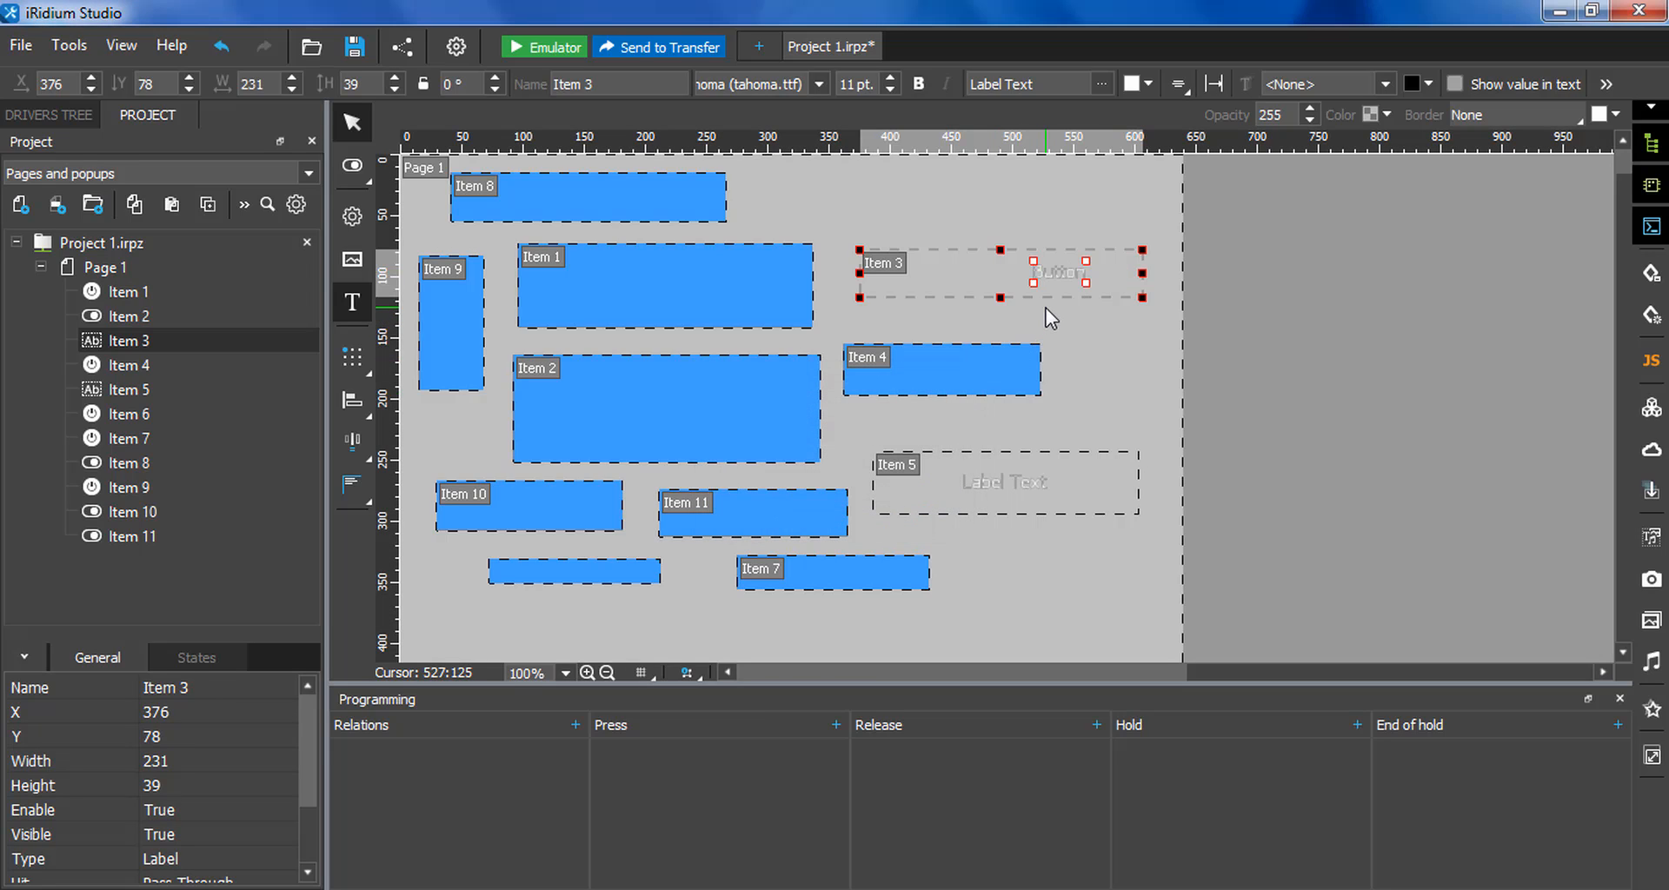
- Frame-select Items 3, 4, 5 and 7 from right to left, and try left-to-right frames over Items 3 and 4 and around Item 9
click(1165, 191)
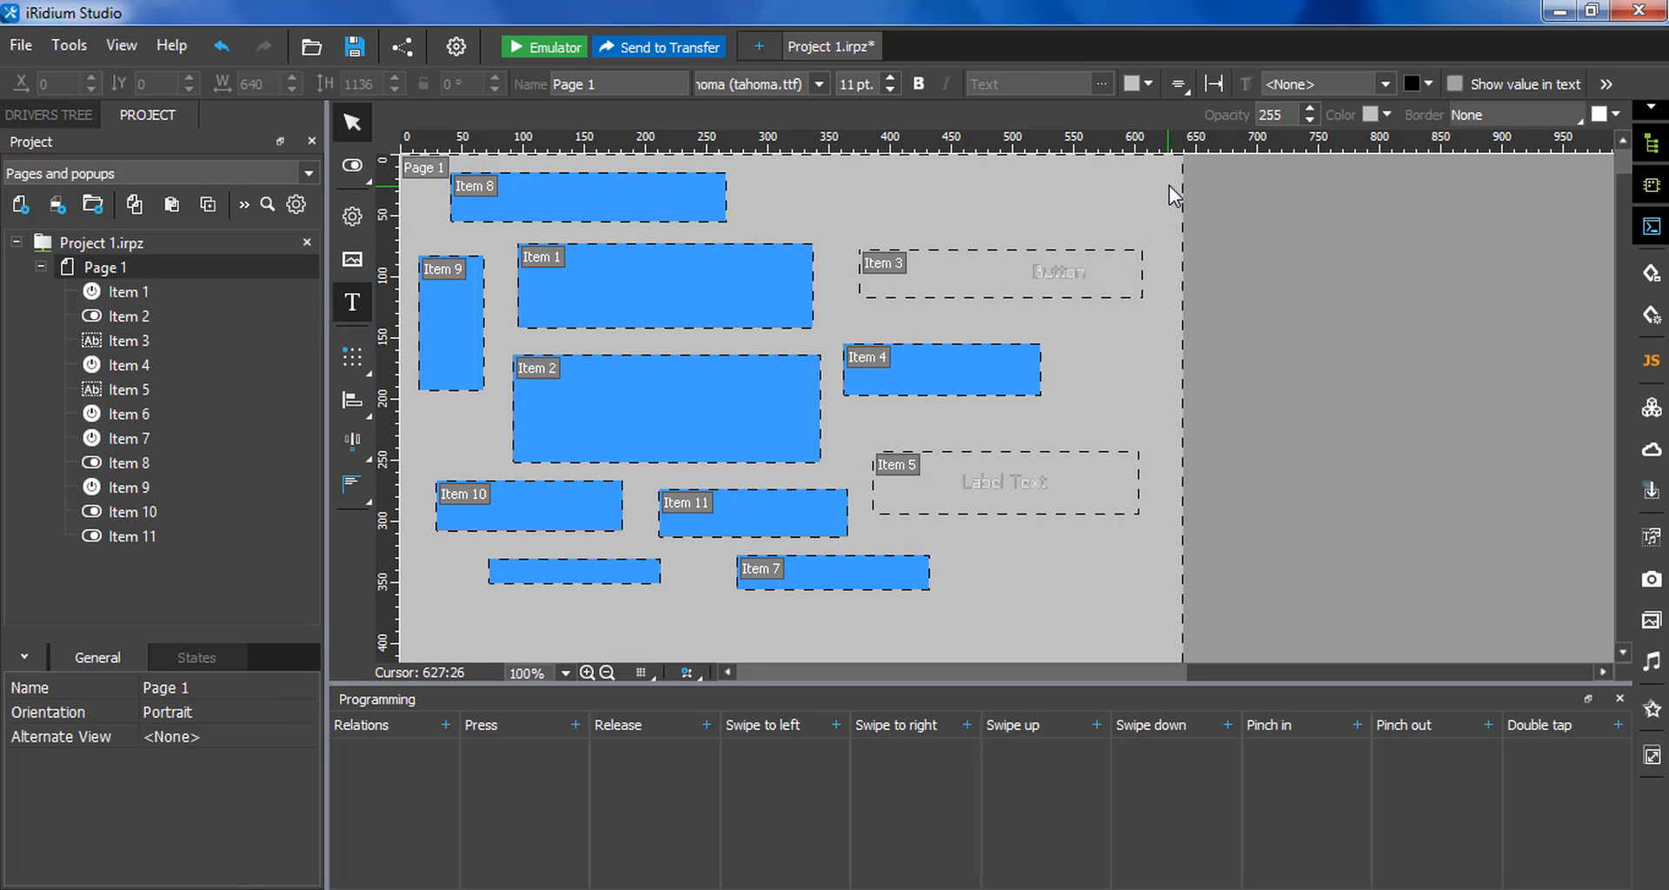
drag(1170, 184, 852, 567)
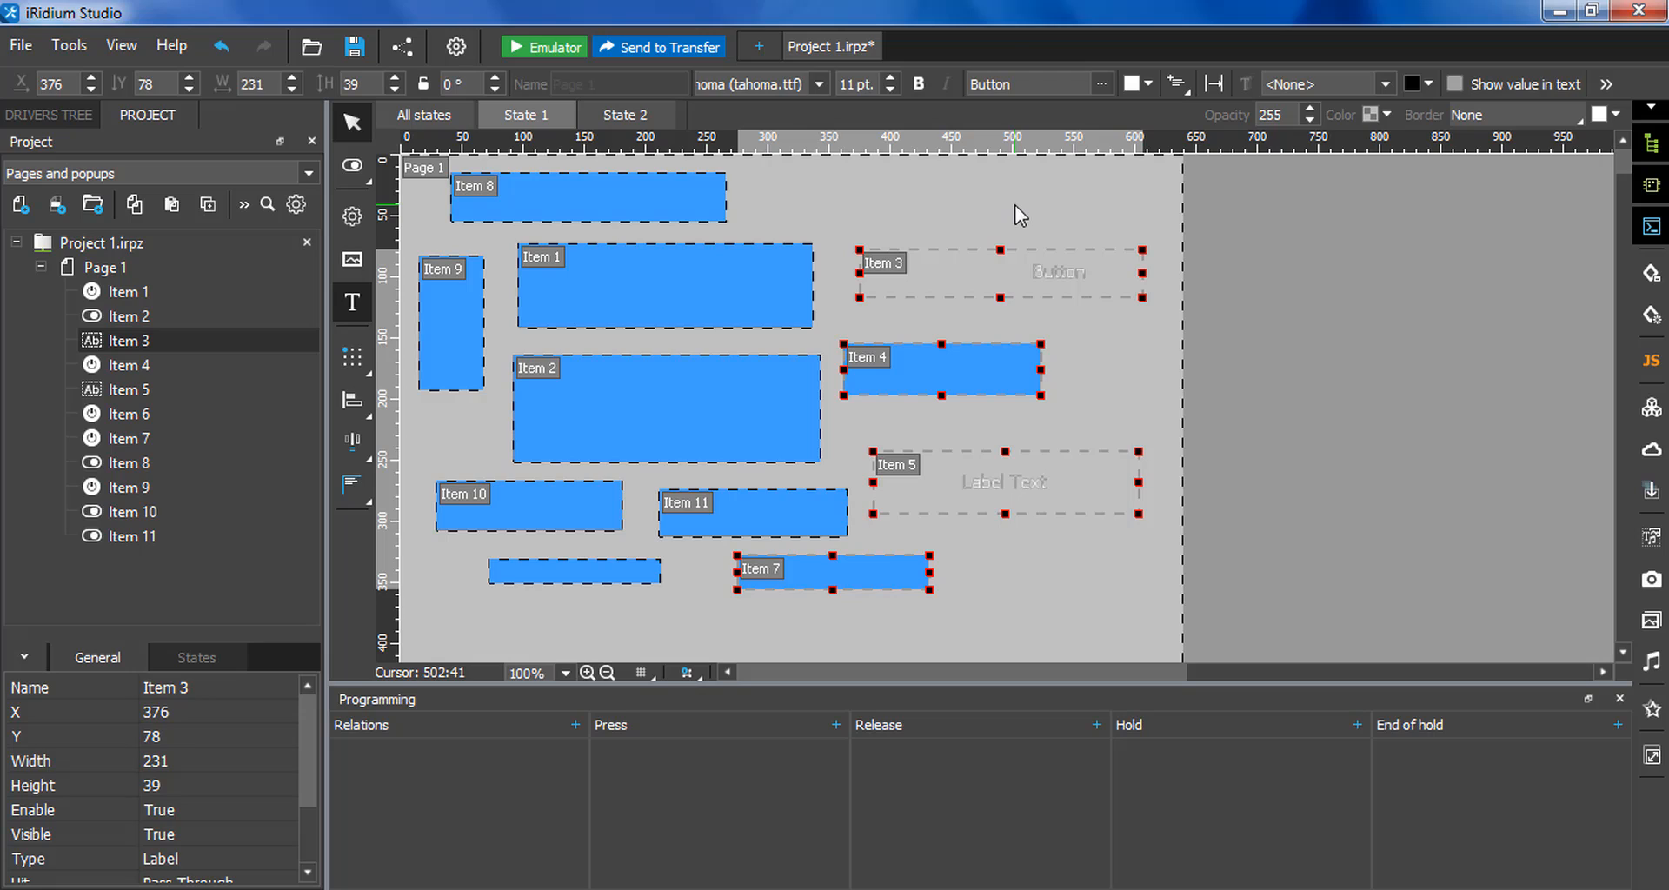
drag(766, 189, 1024, 429)
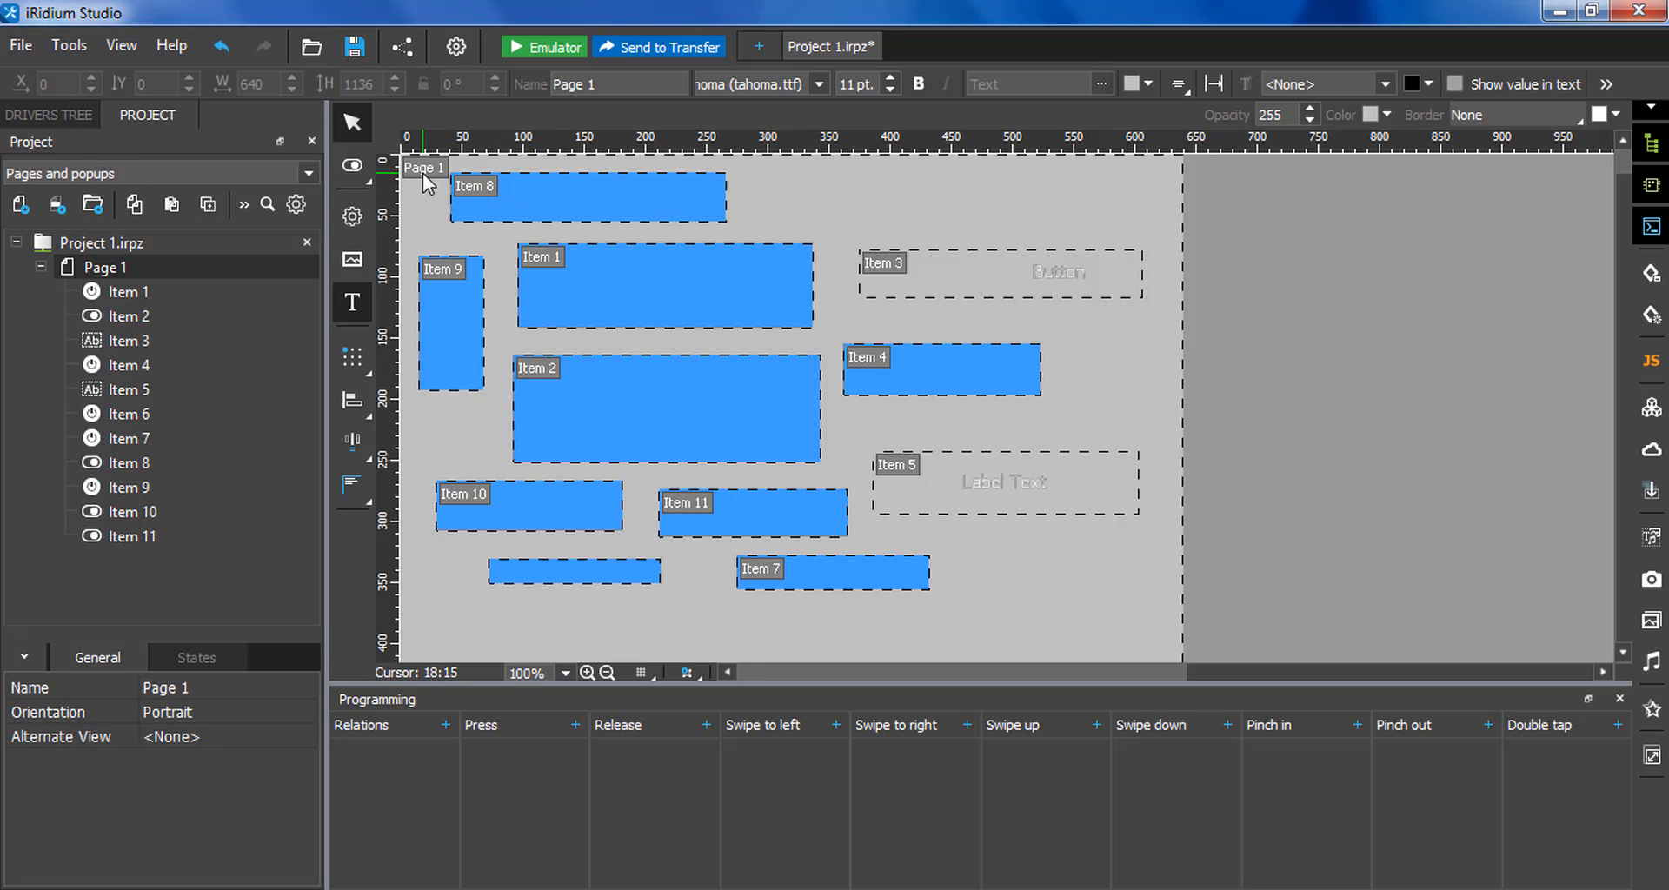
drag(410, 186, 558, 597)
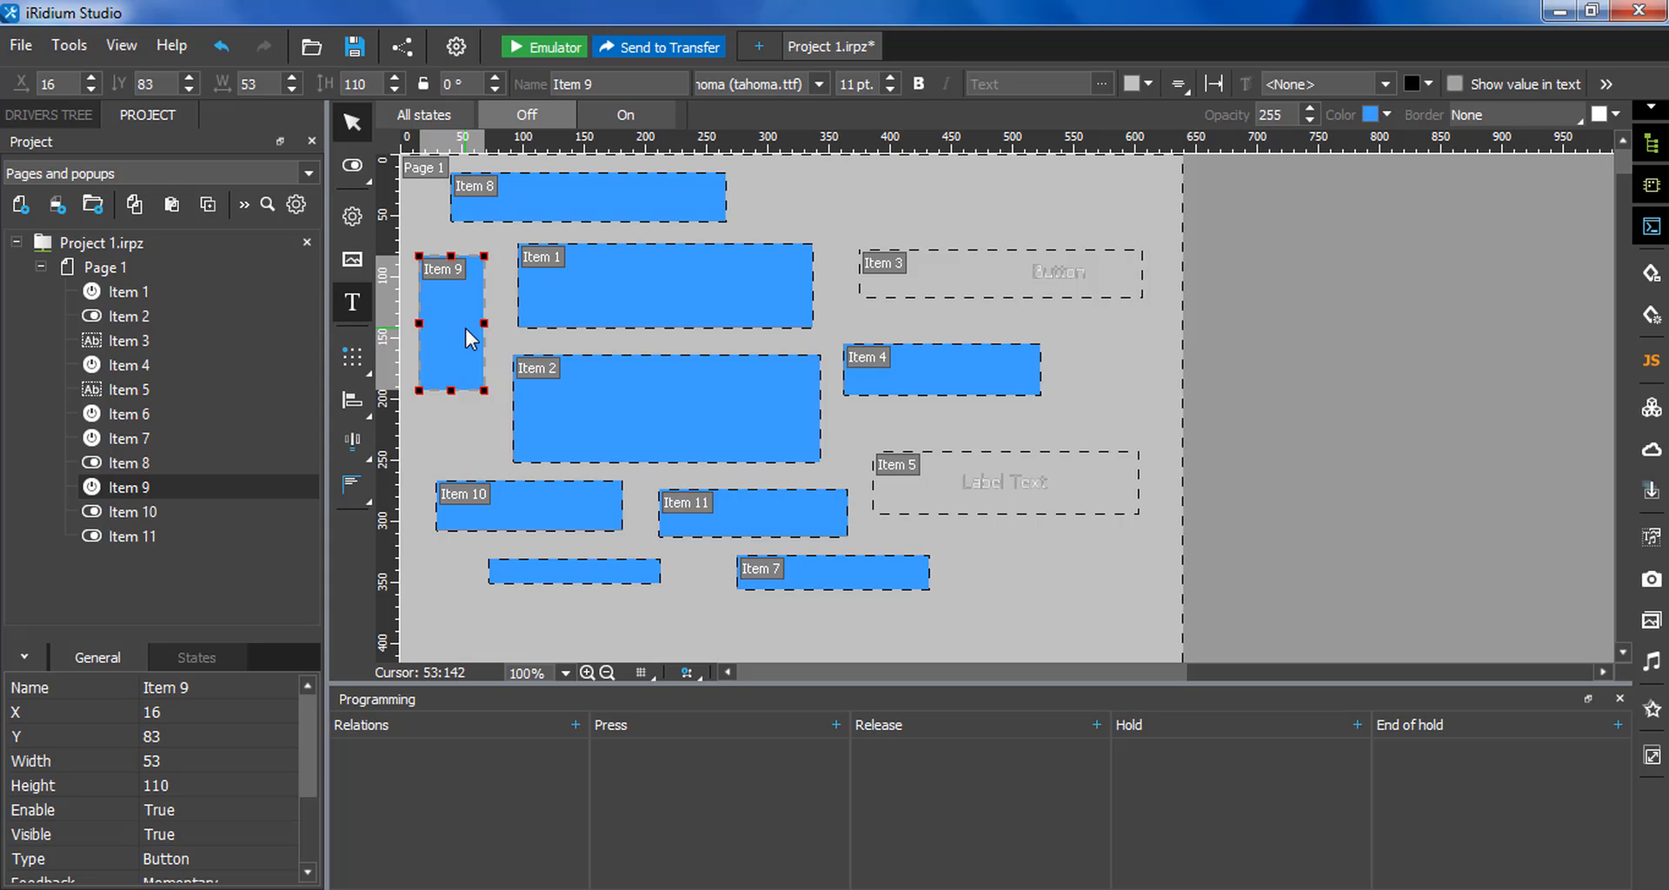
- Set Item 9's fill color in the Off state to pink #ff2d73ff
click(1388, 116)
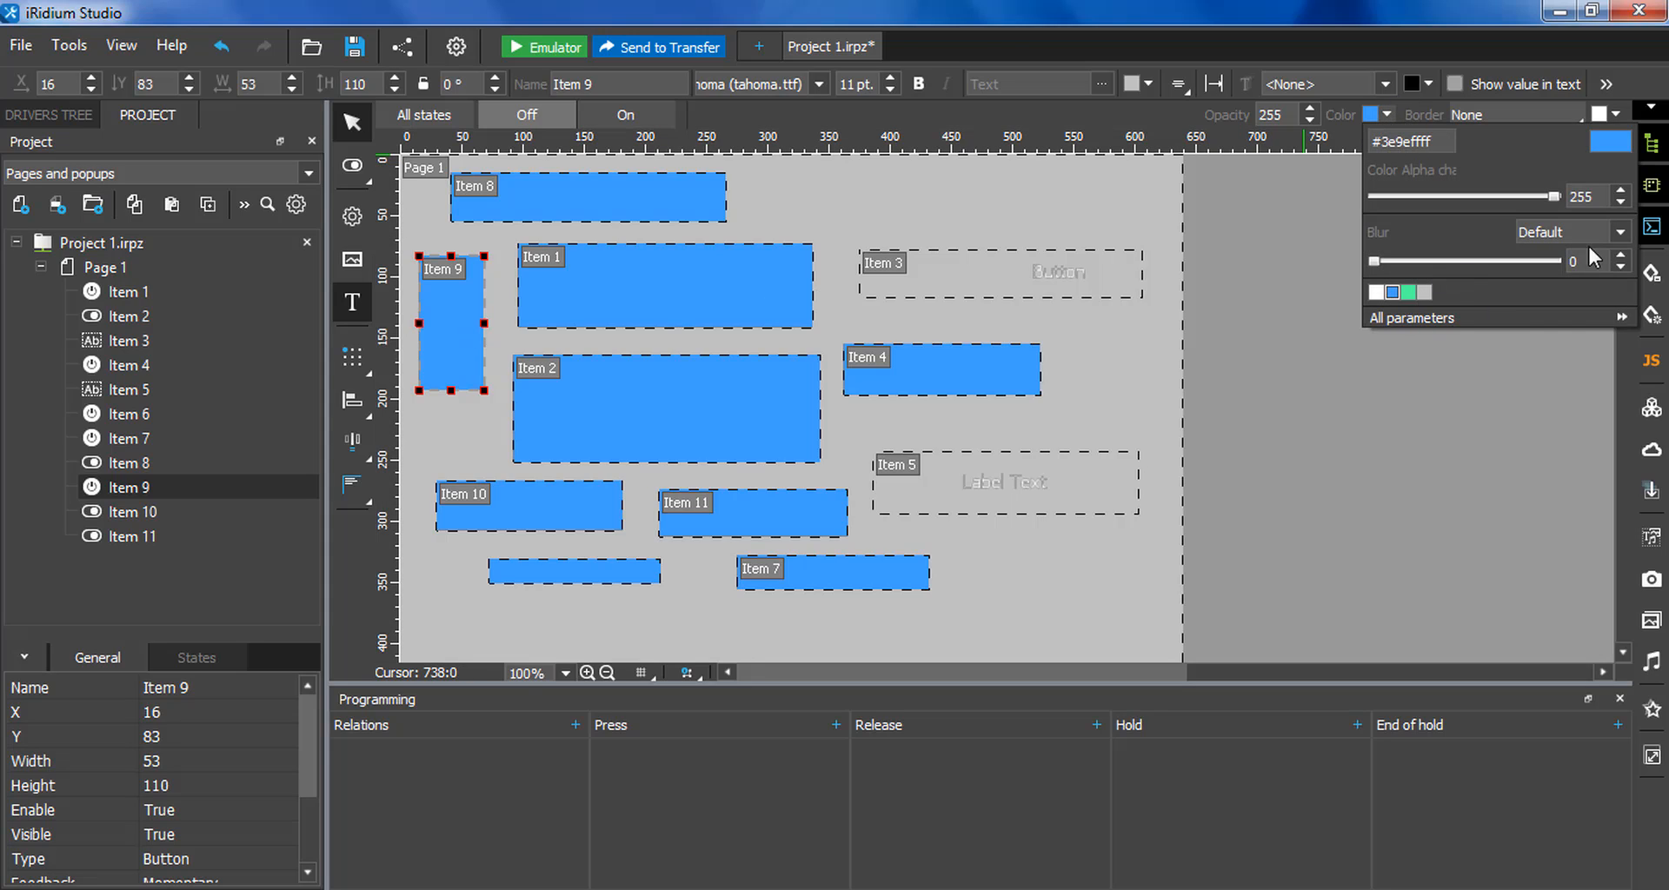
click(1619, 143)
click(1269, 104)
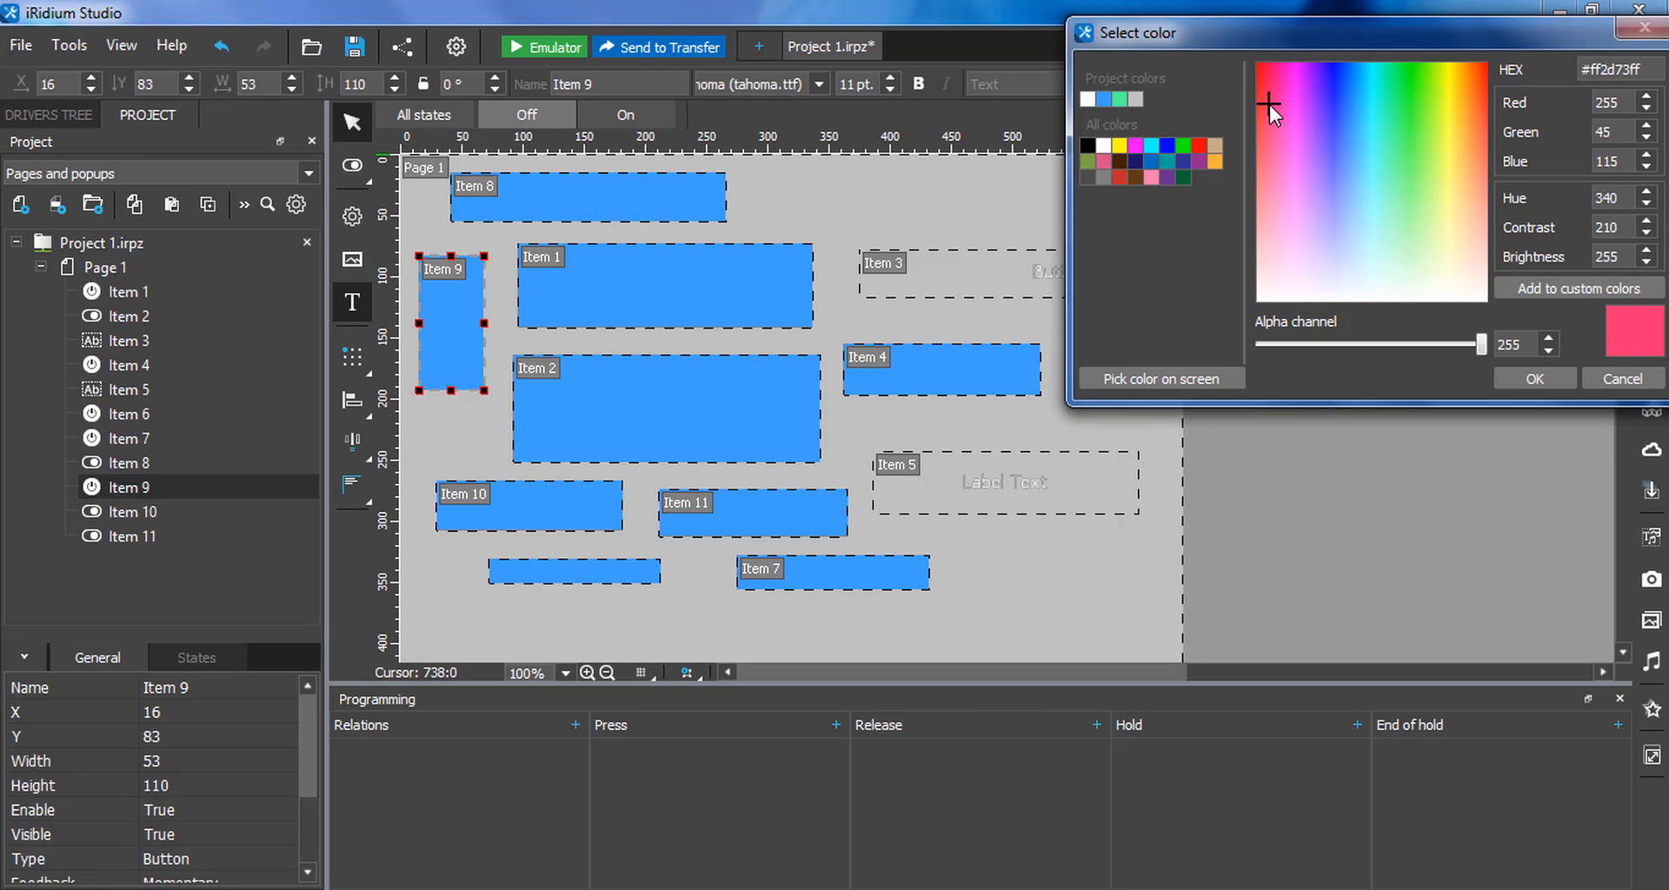
click(1535, 379)
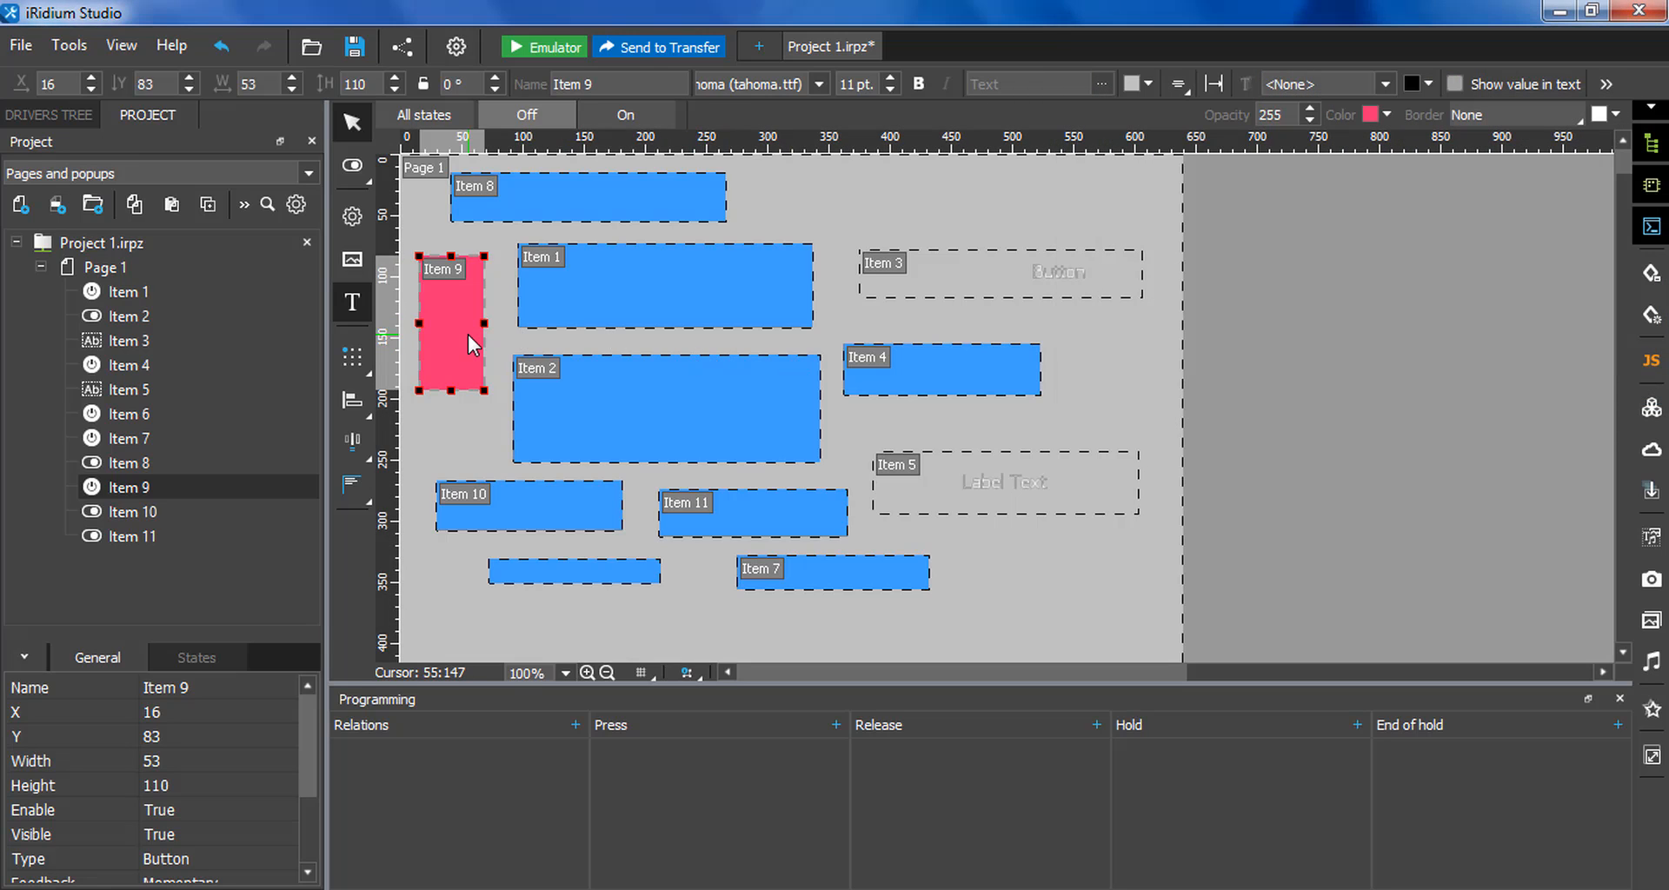
- Copy Item 9's state style and paste it onto Item 2
right_click(471, 343)
click(557, 700)
click(635, 385)
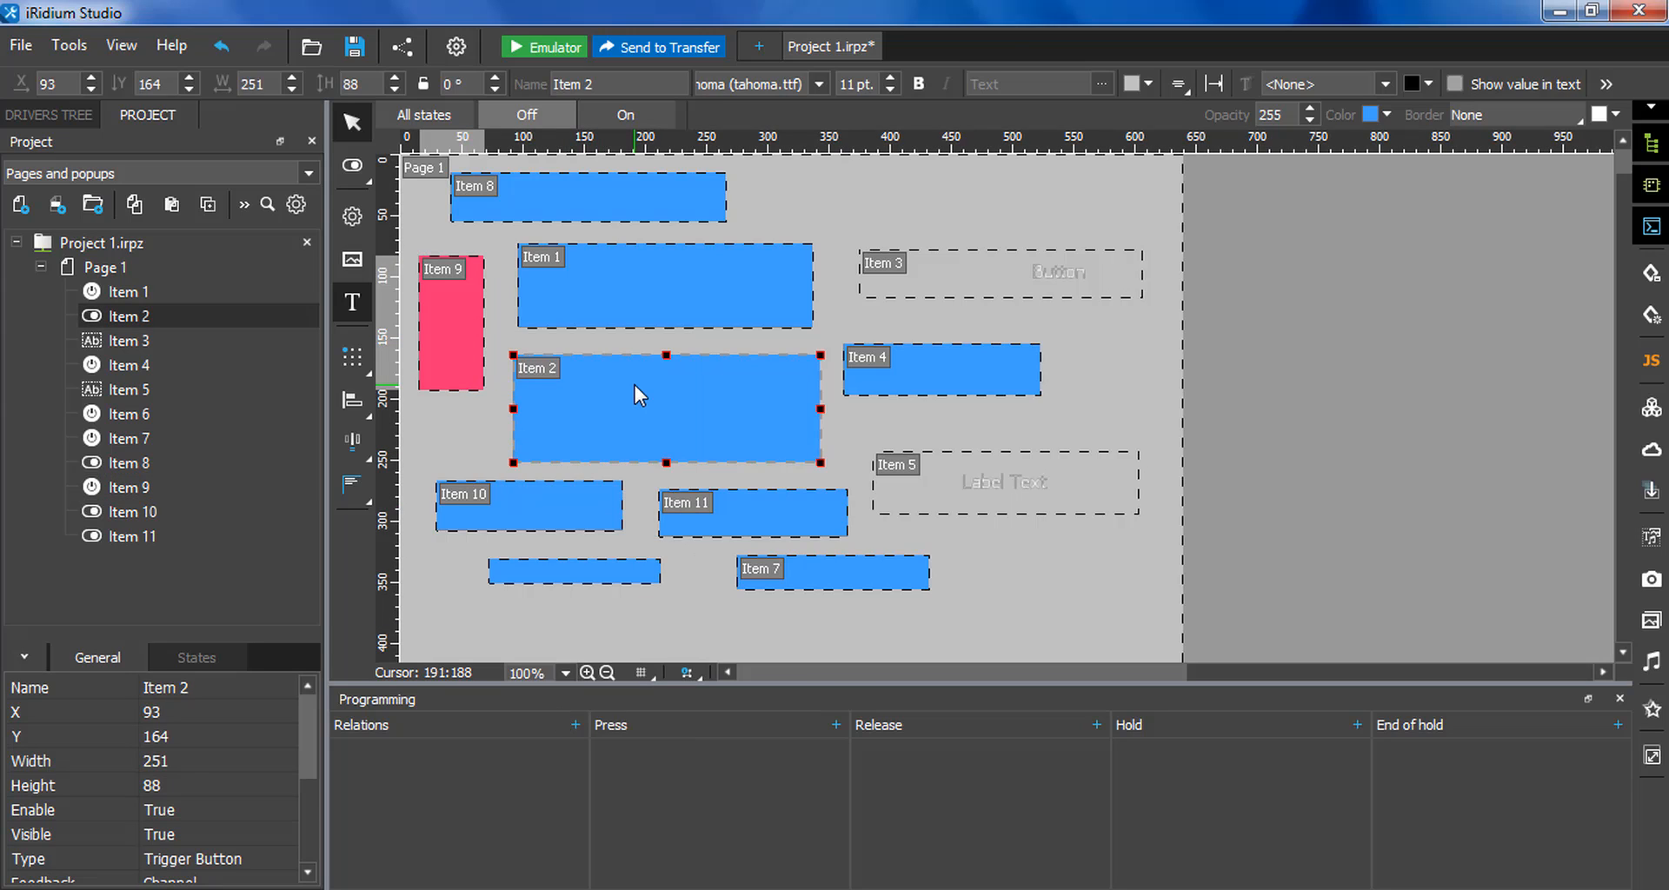
right_click(635, 385)
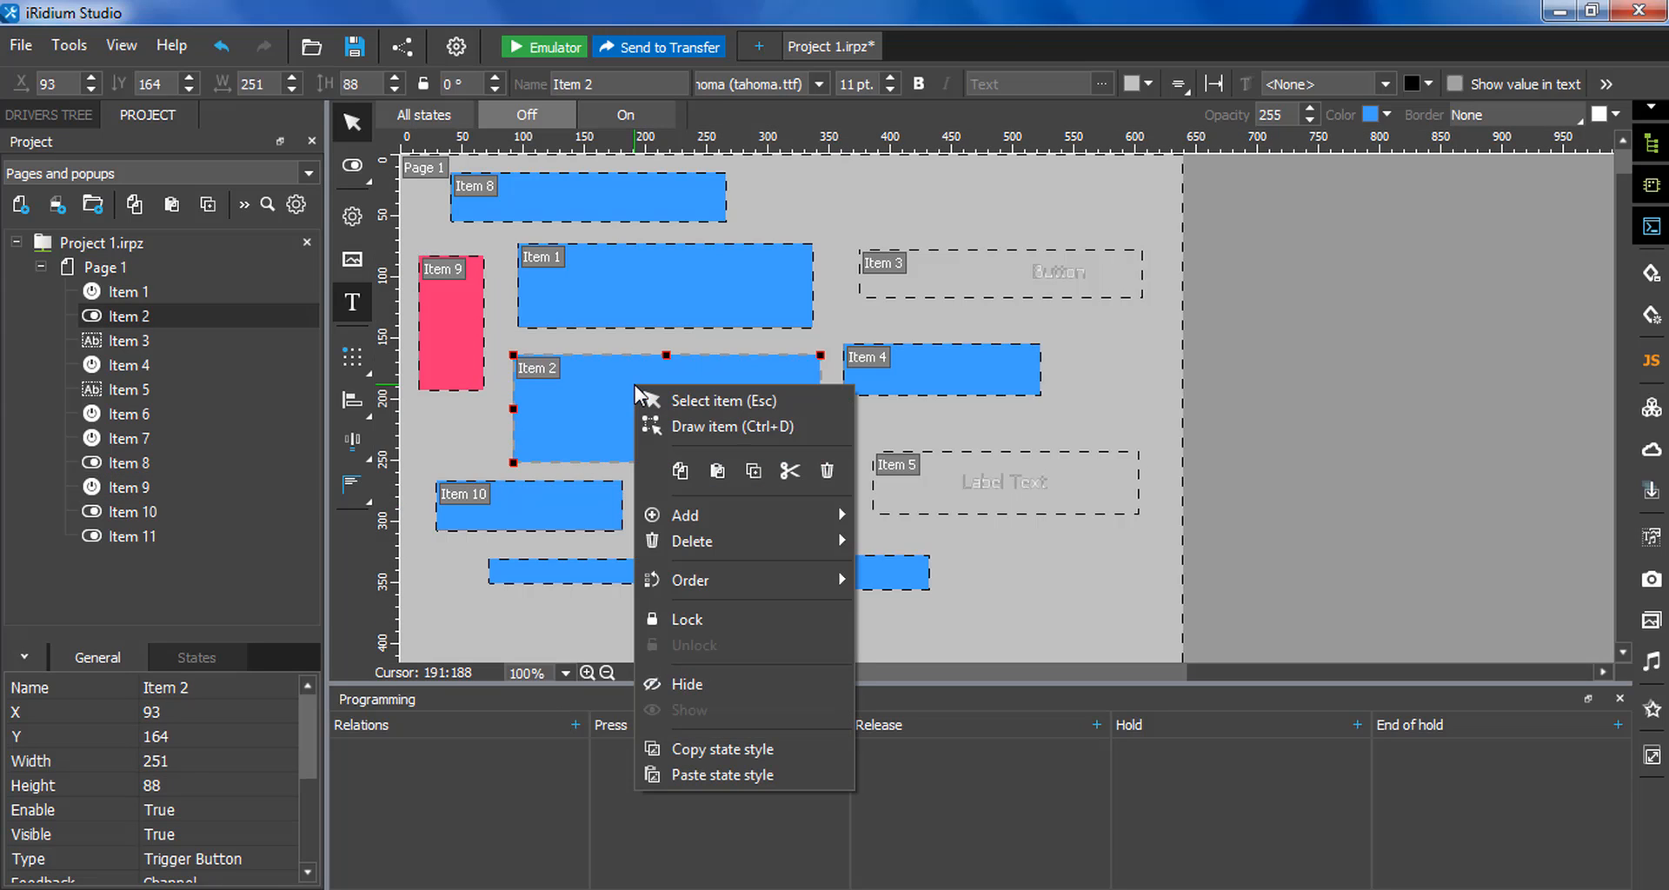
click(706, 775)
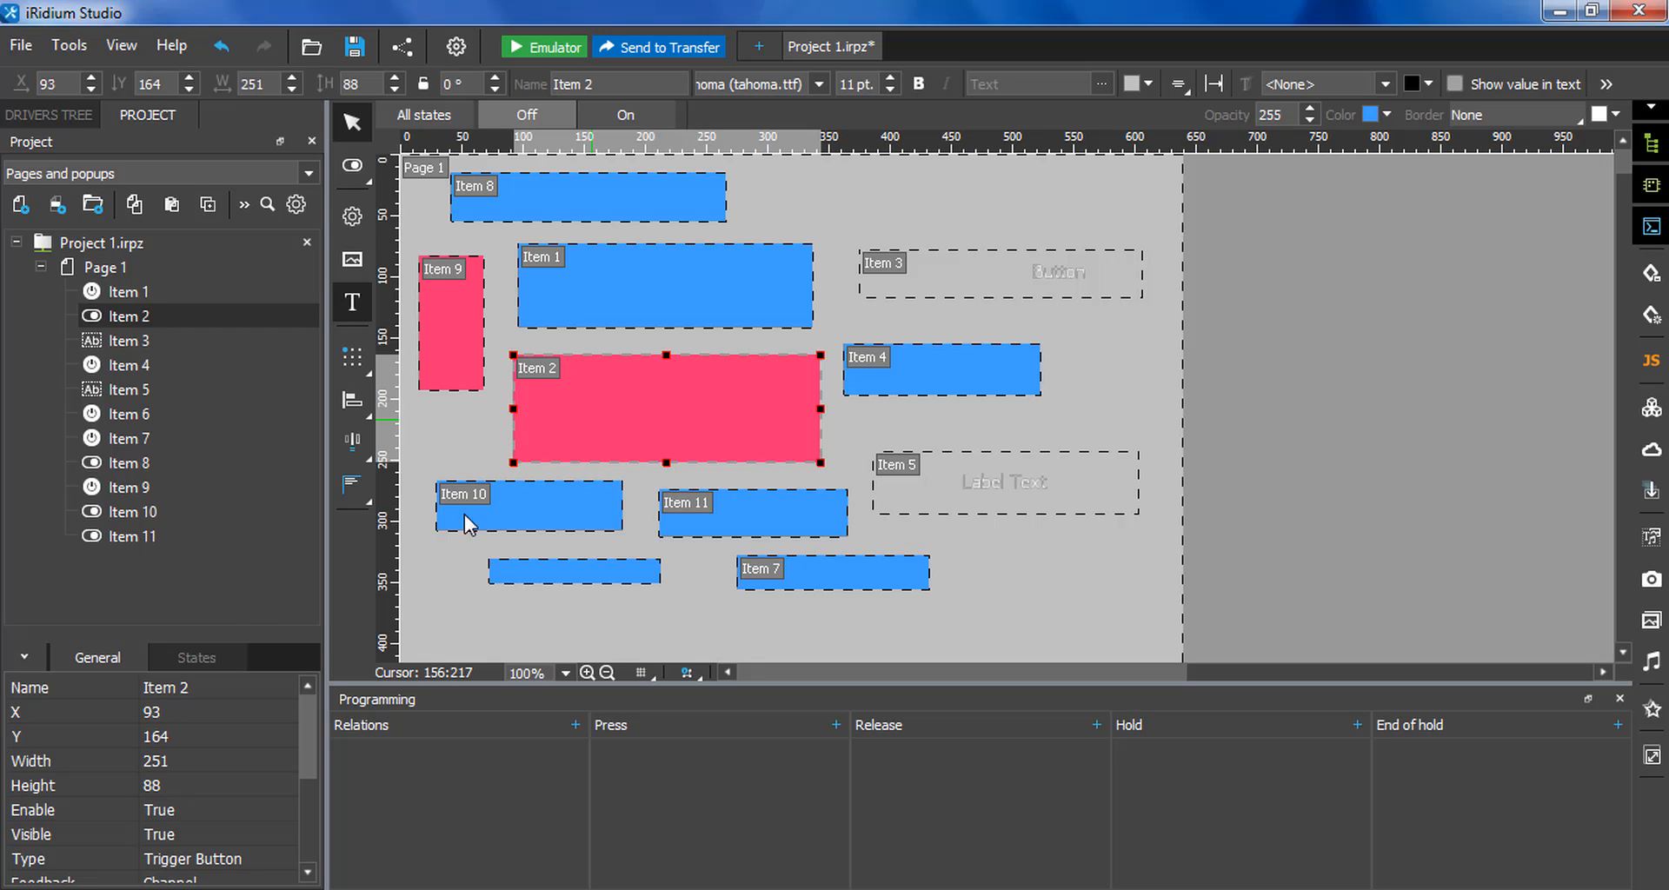
- Examine Item 2's States properties and its quick color options, including alpha channel, blur and project color swatches
click(197, 657)
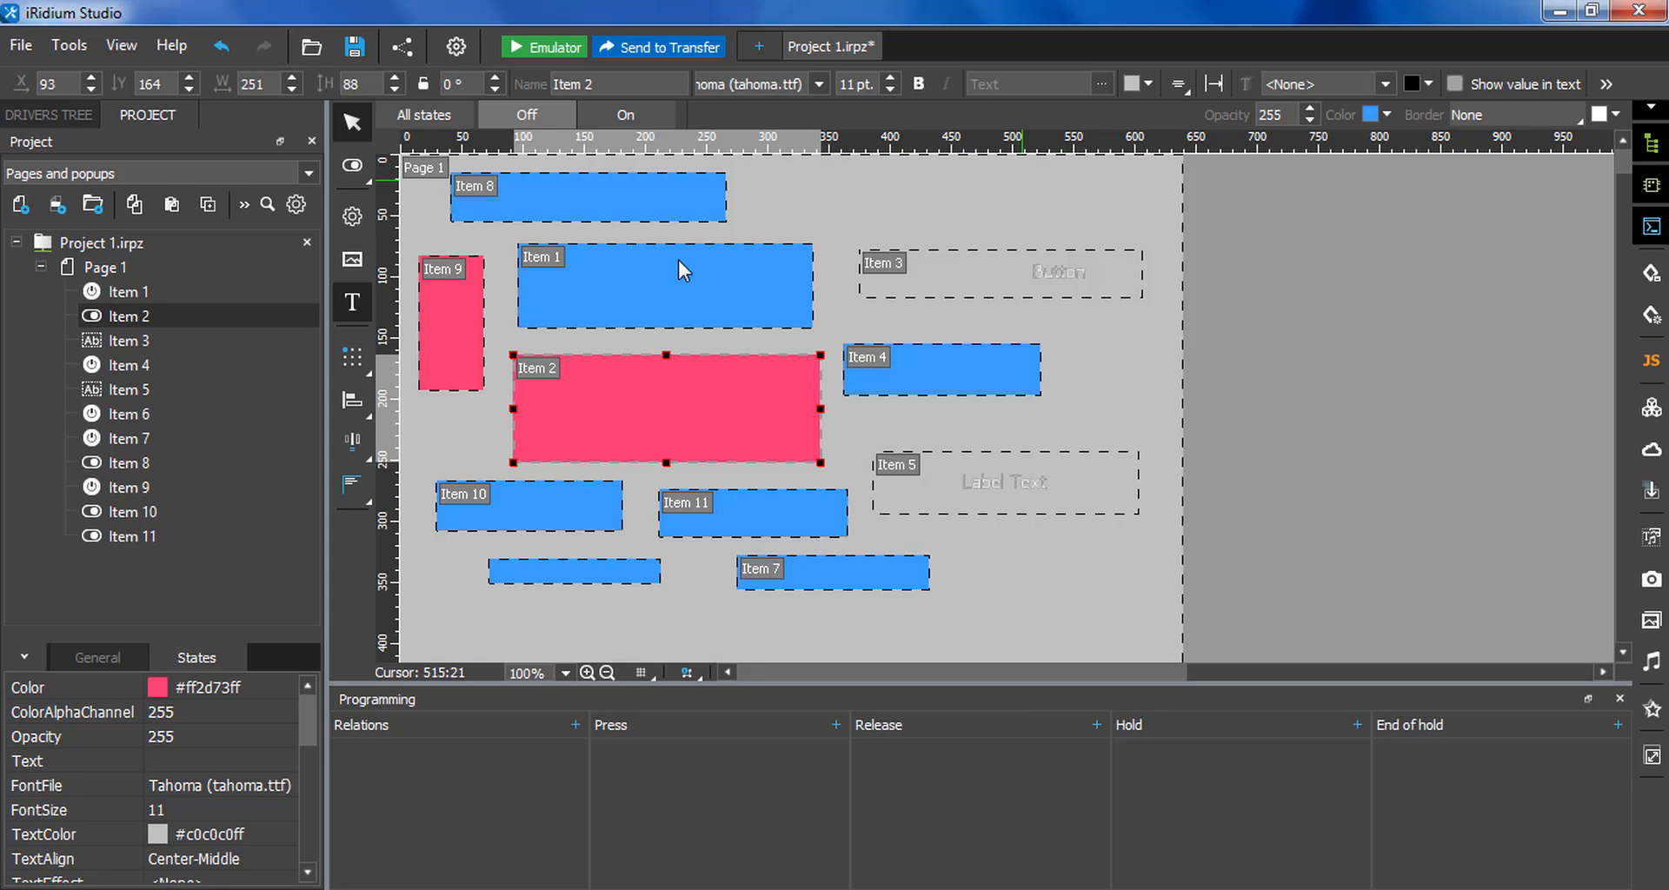
click(925, 209)
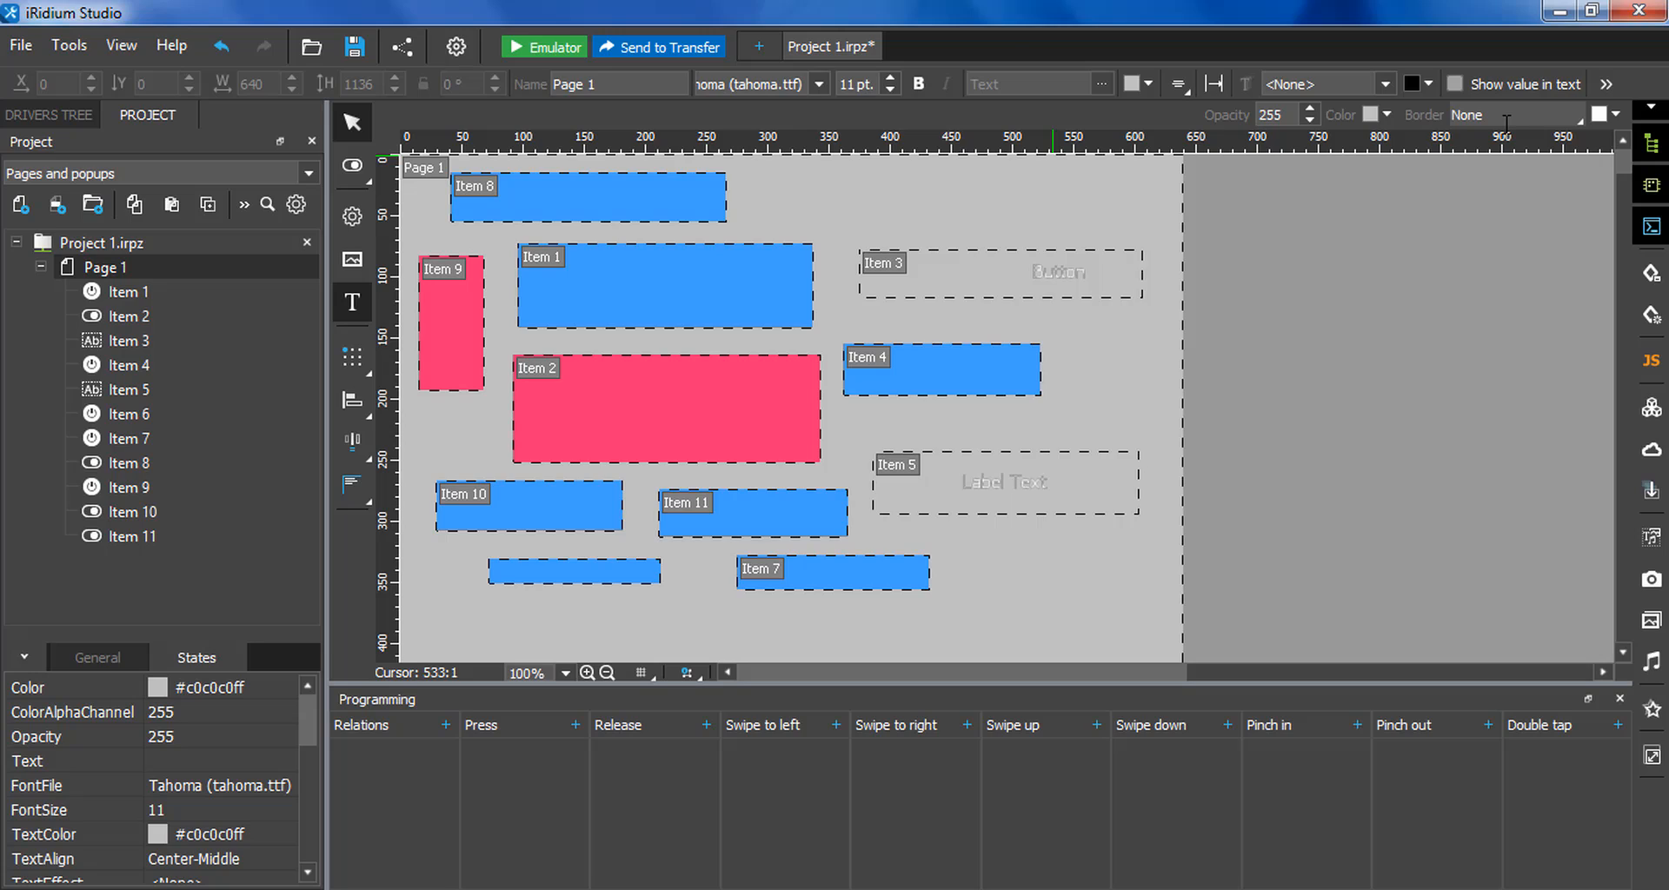
click(725, 414)
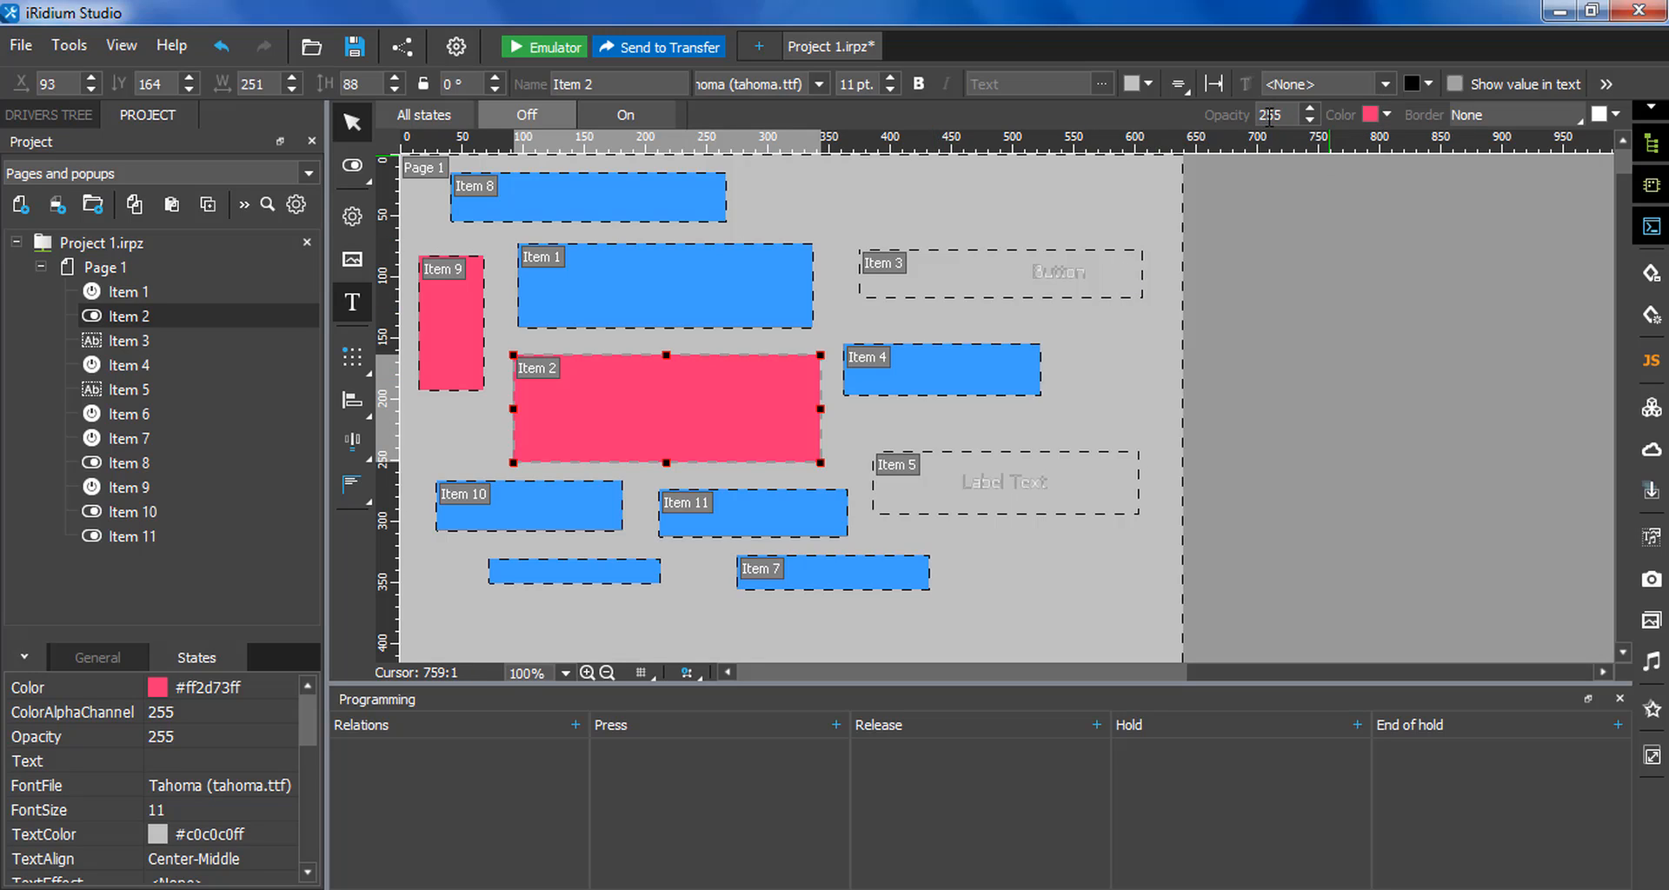
click(1391, 112)
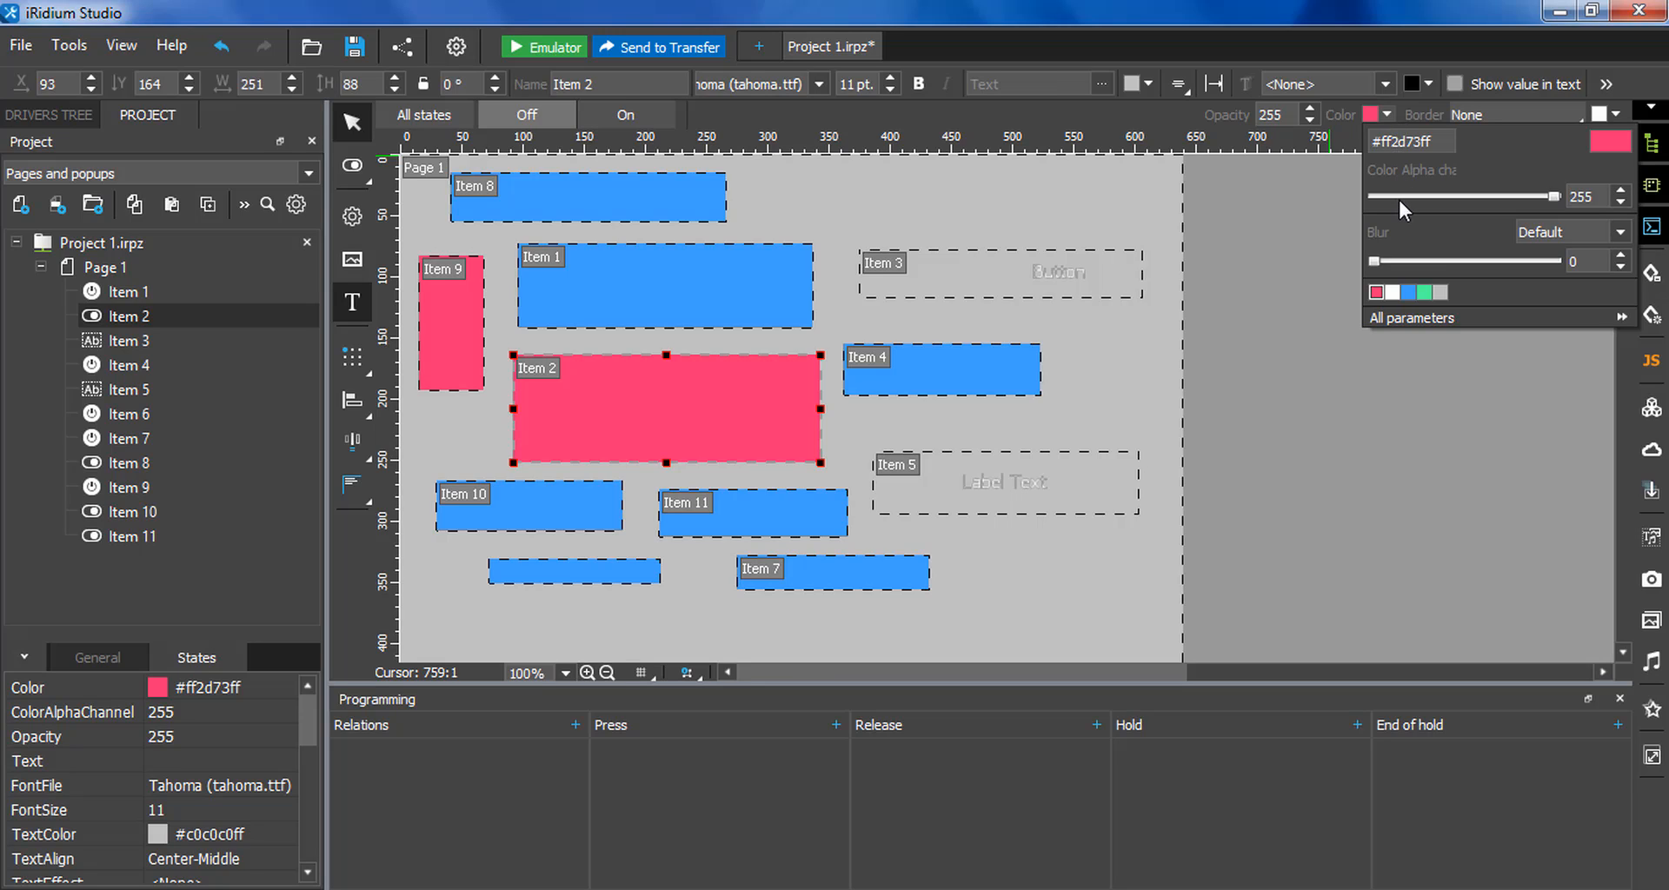
click(1428, 103)
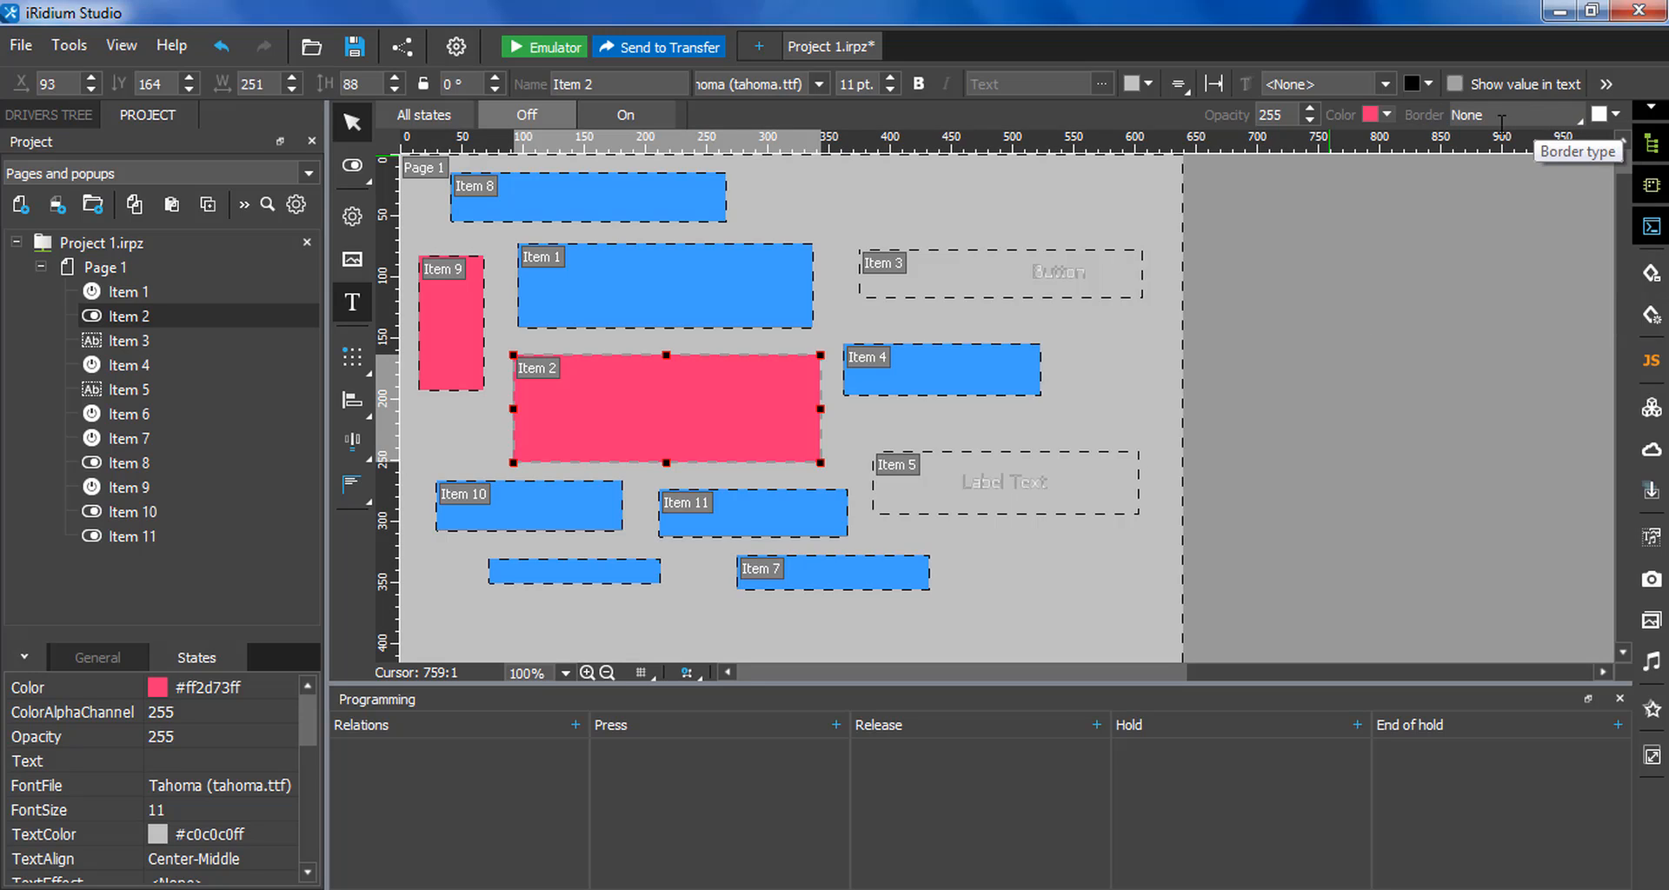
click(1387, 115)
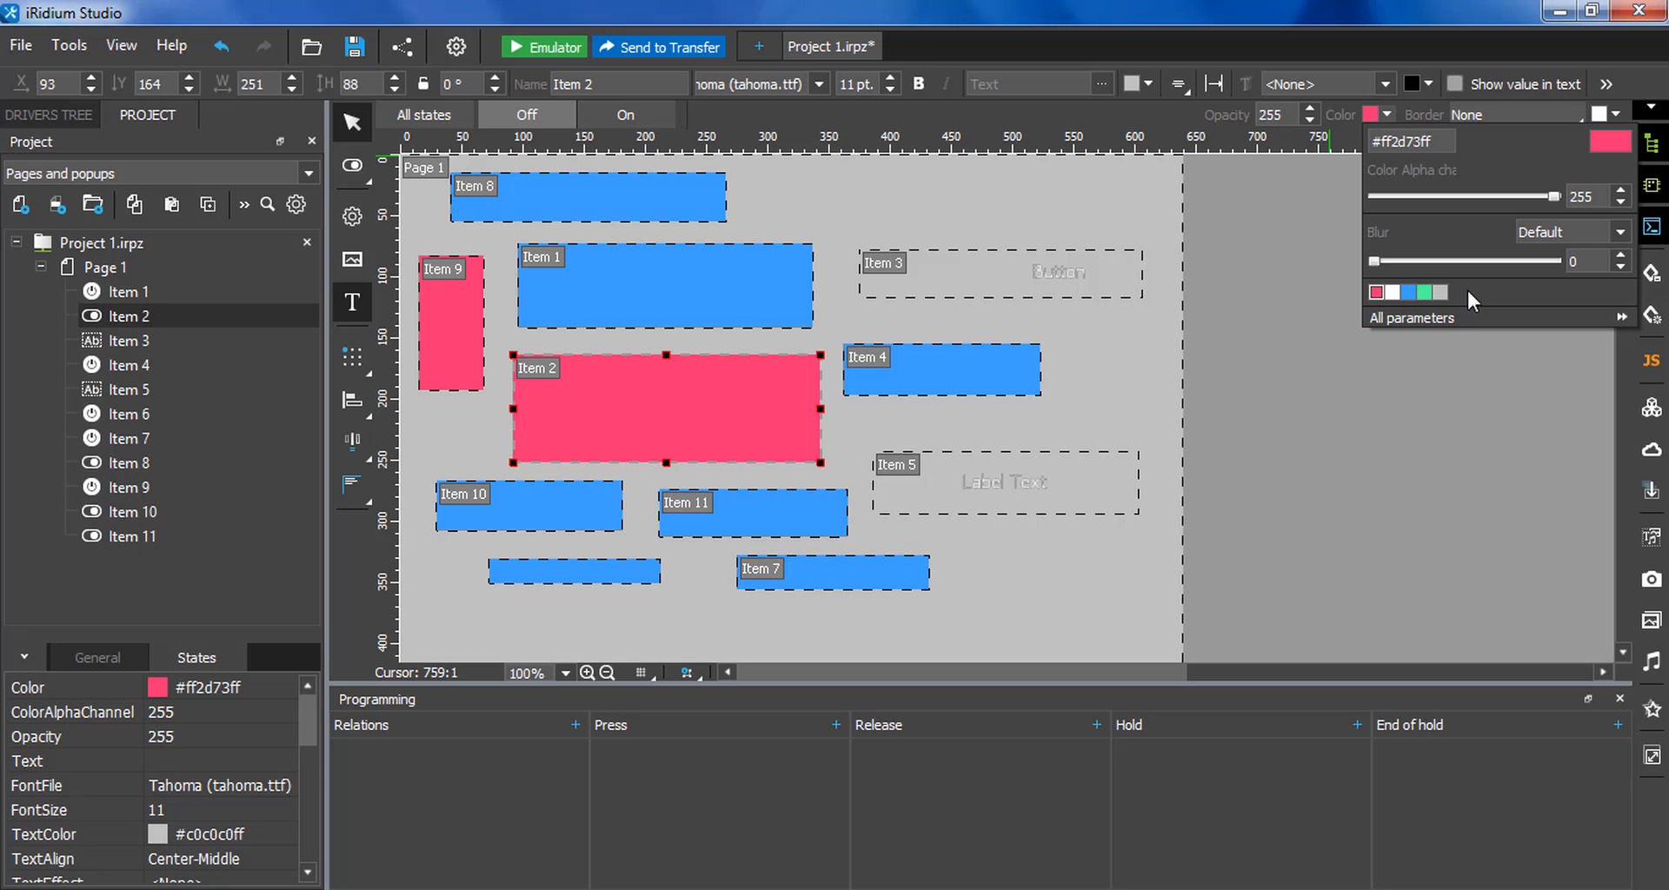
- Look through Item 1's Off and On states, and try All states mode while selecting Items 8, 9 and 2, turning it off at the end
click(741, 283)
click(741, 283)
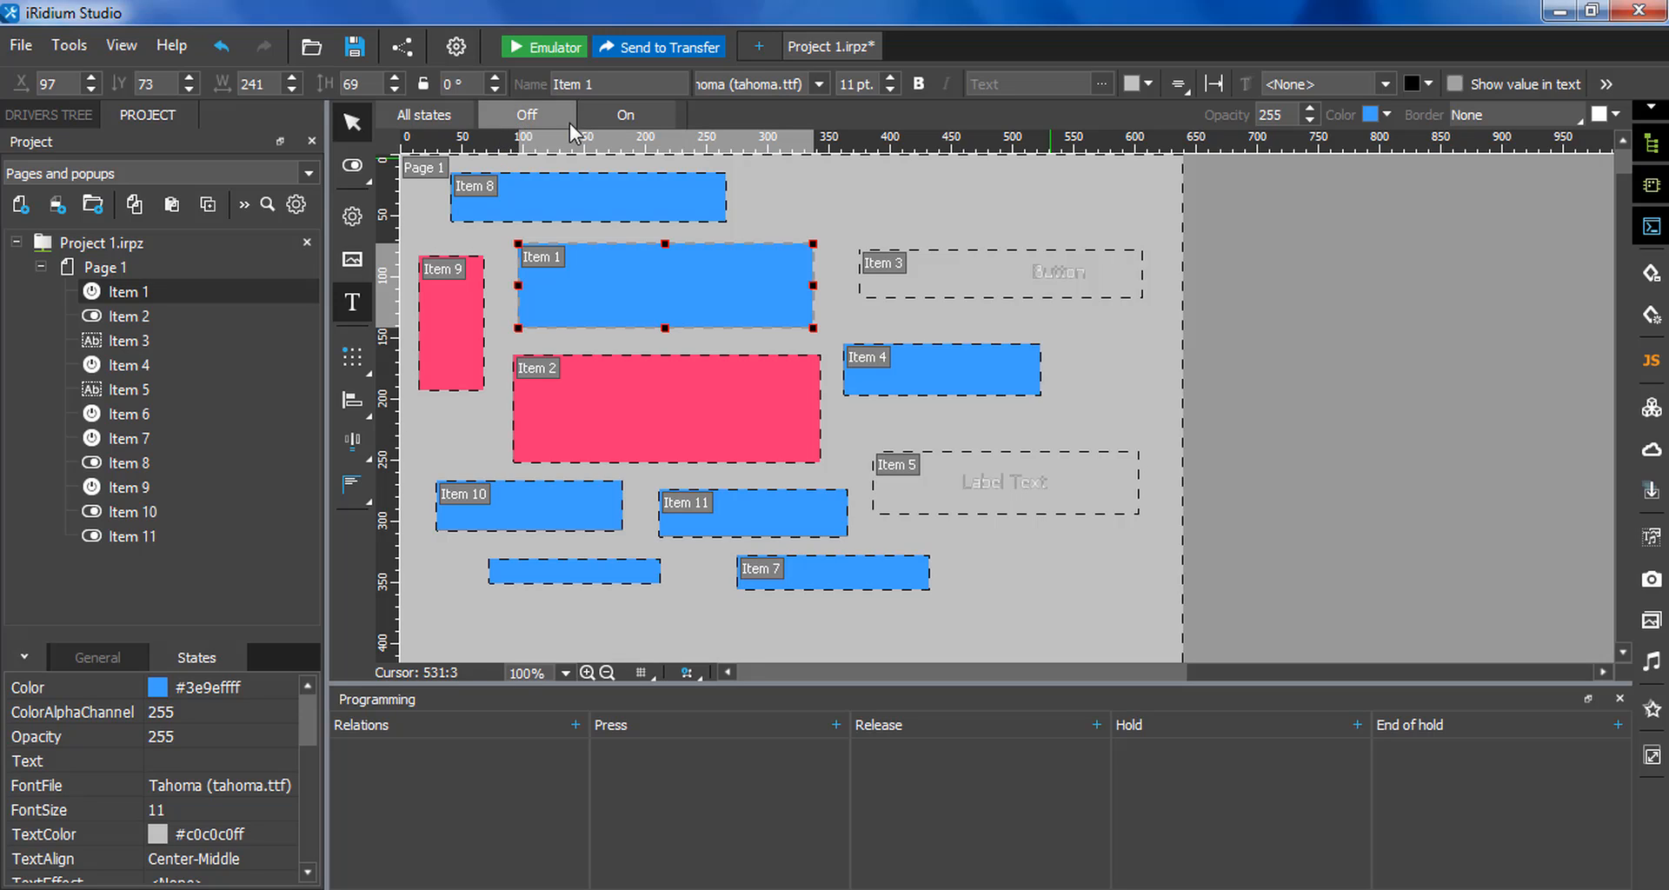
click(607, 118)
click(527, 124)
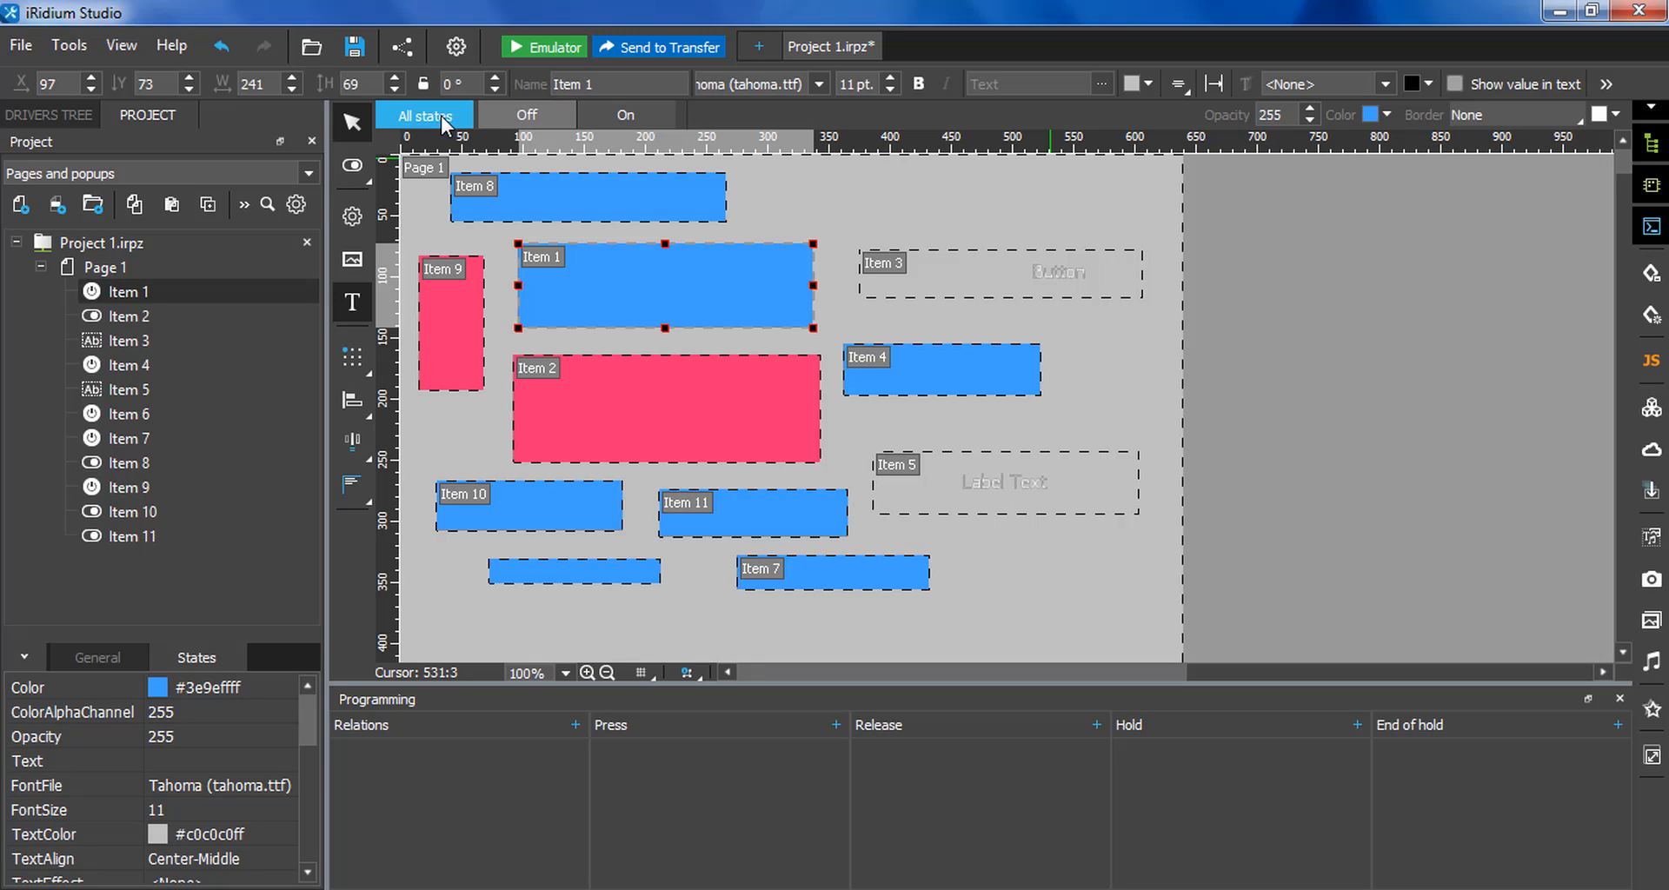
click(602, 203)
click(477, 324)
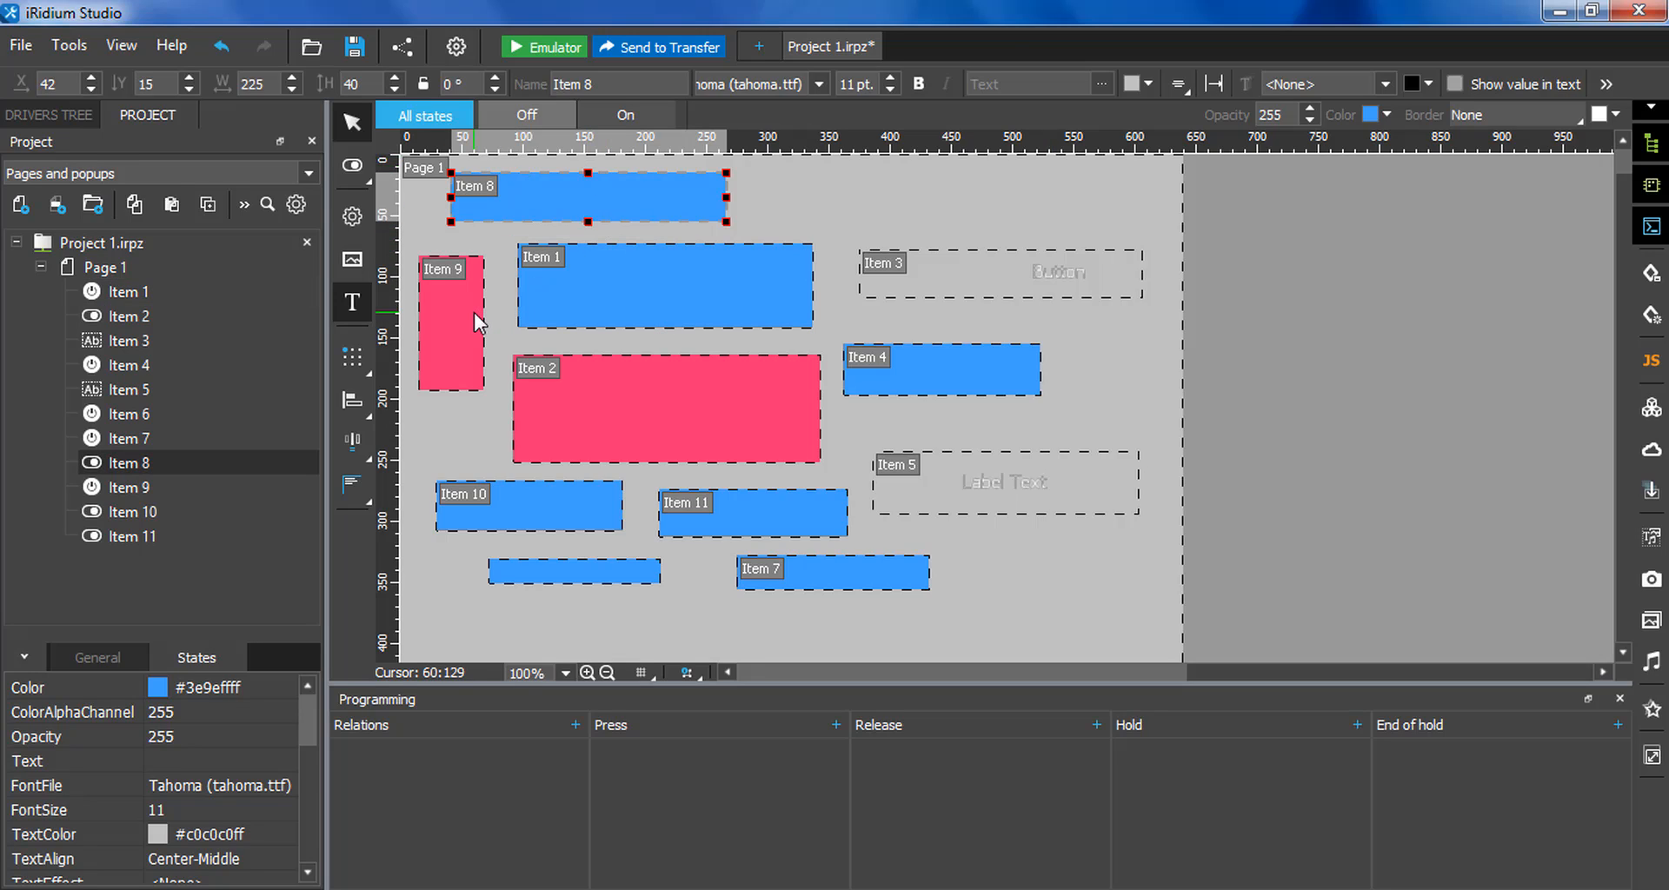
click(600, 405)
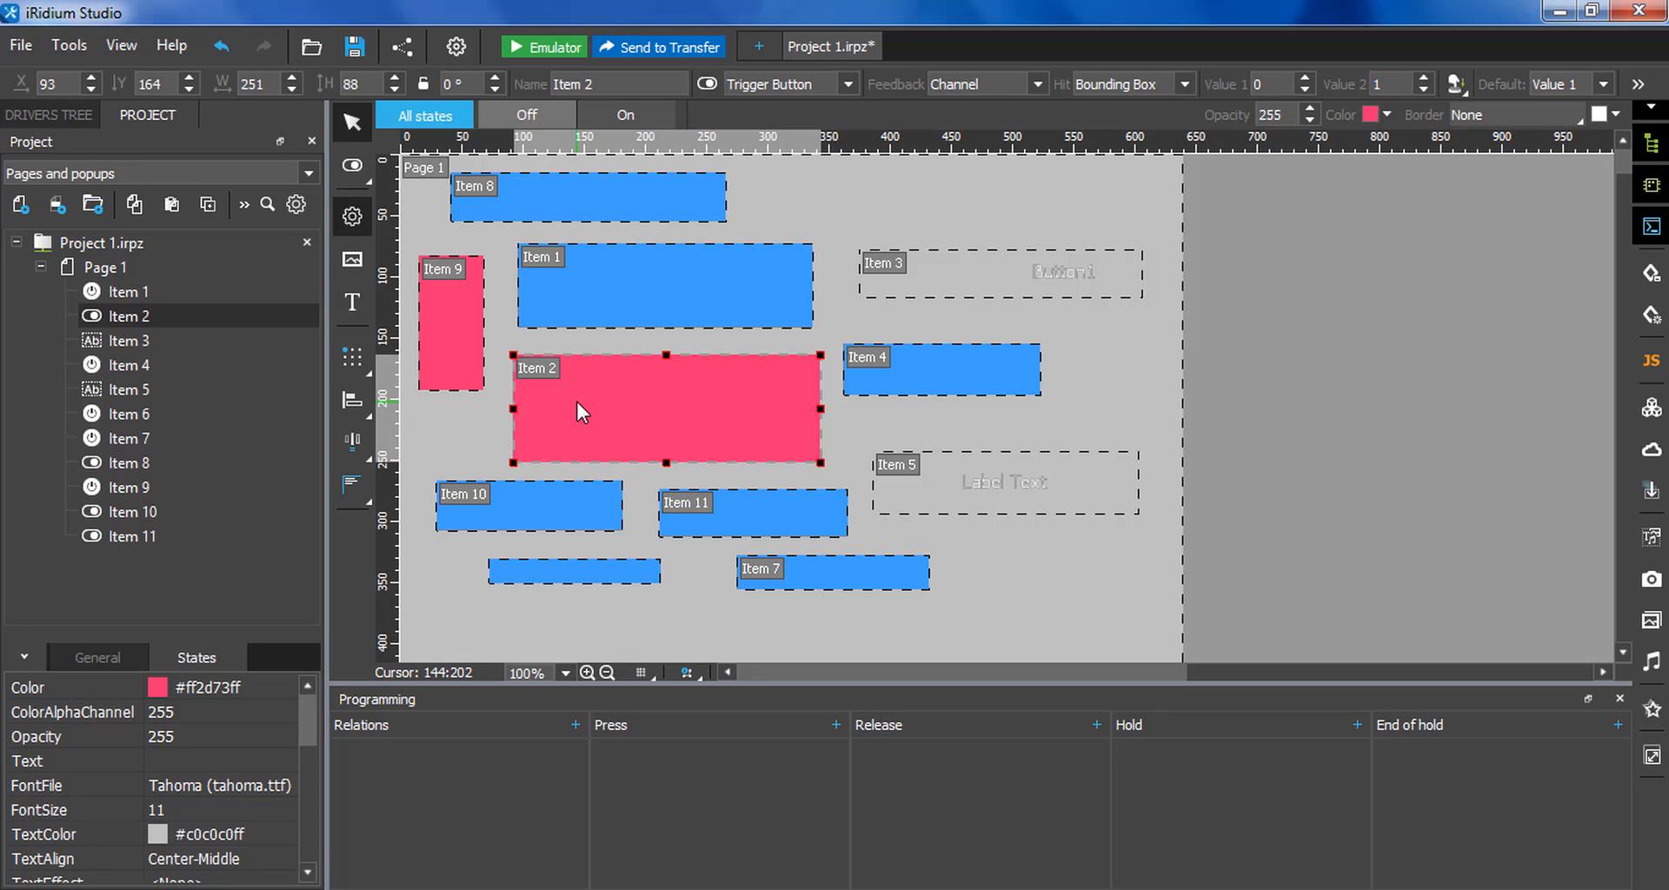
click(426, 116)
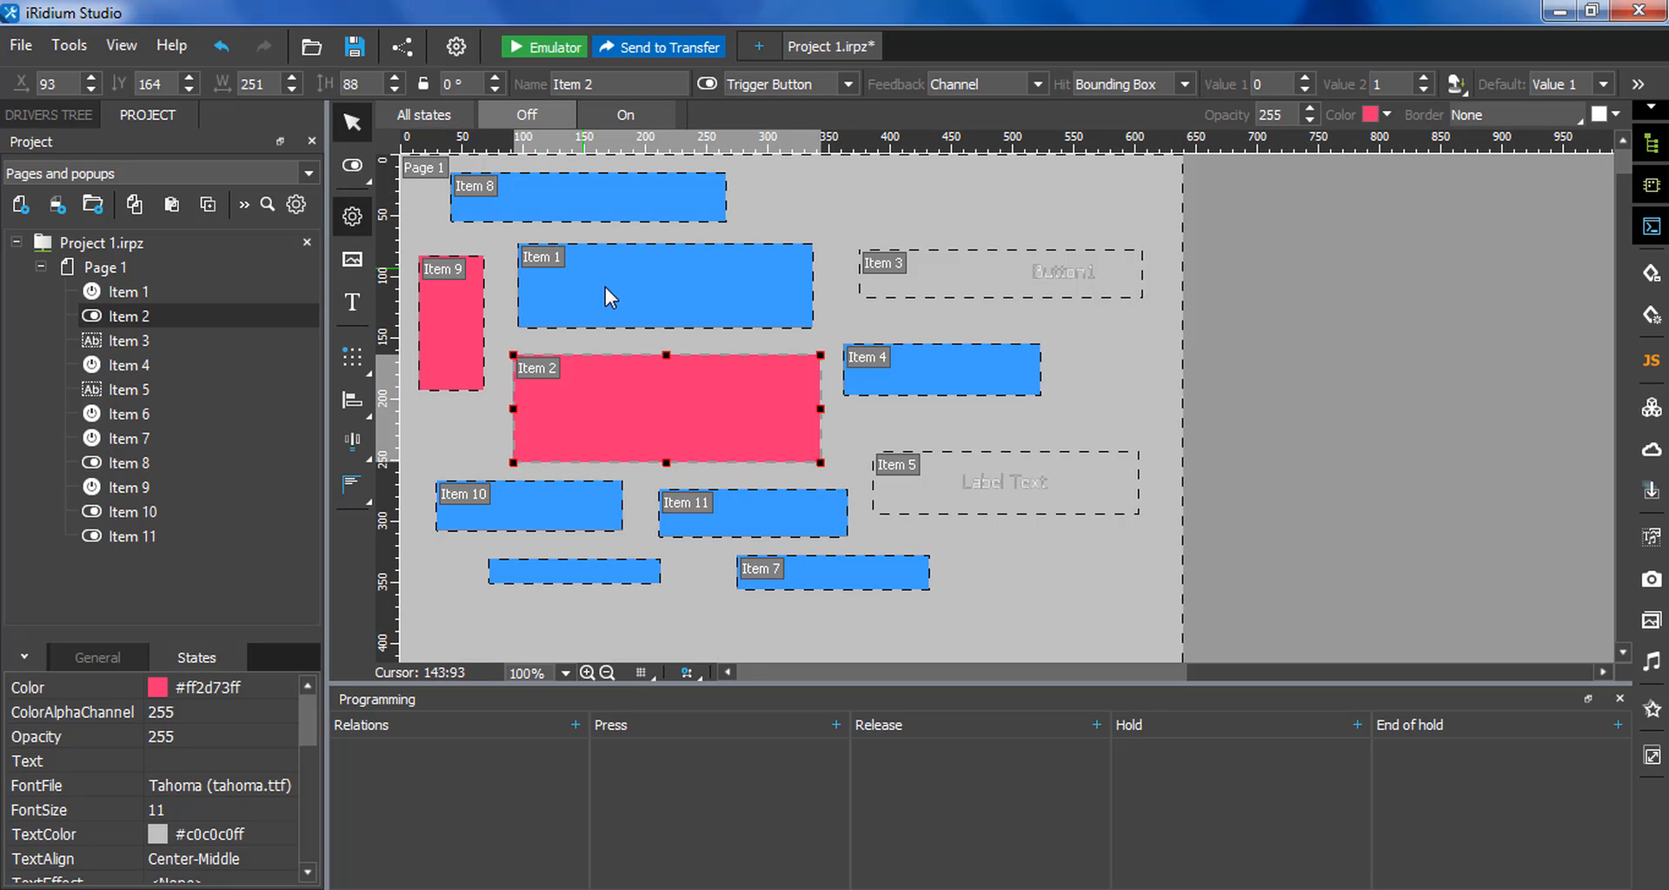
- Inspect Item 1's General properties and the project's Passwords settings, closing the settings without saving
click(605, 287)
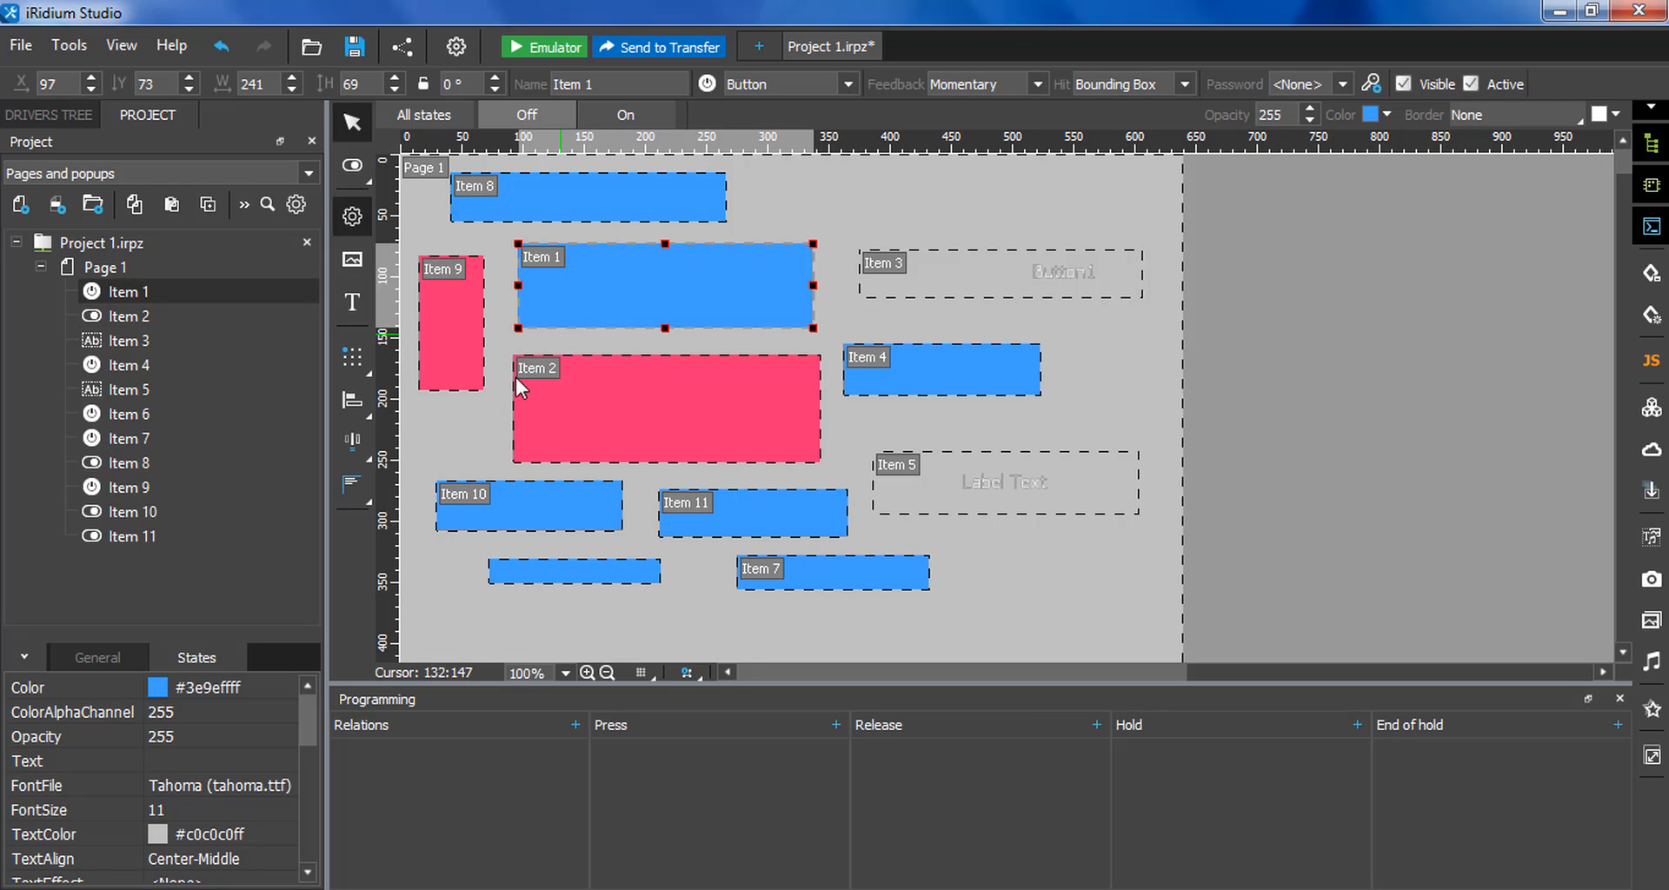
click(97, 656)
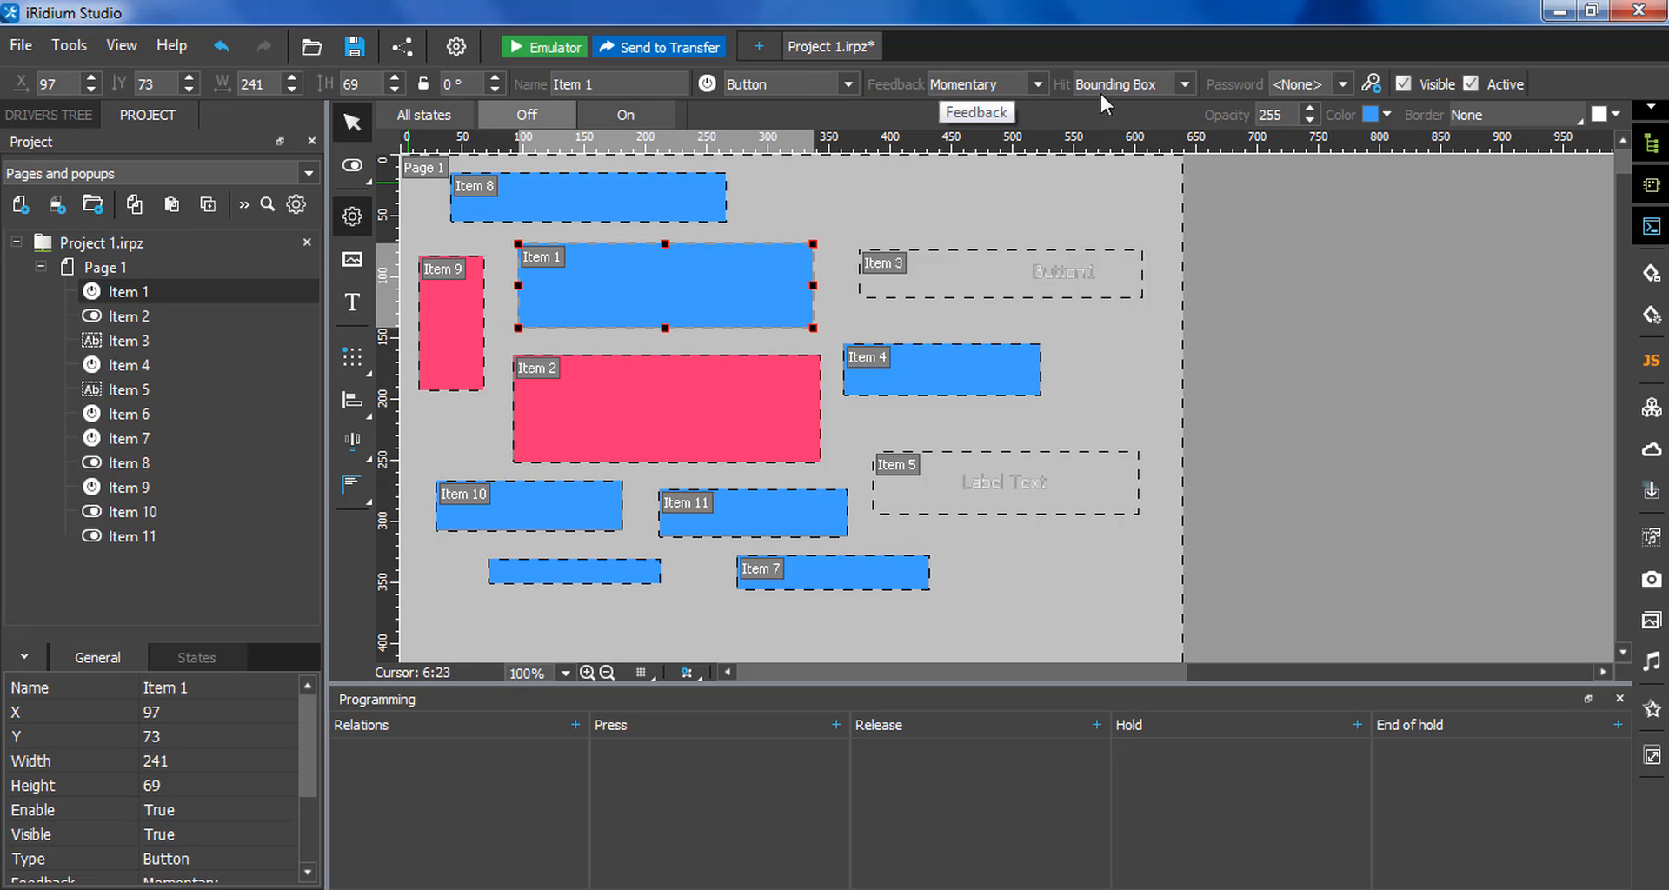
click(1371, 83)
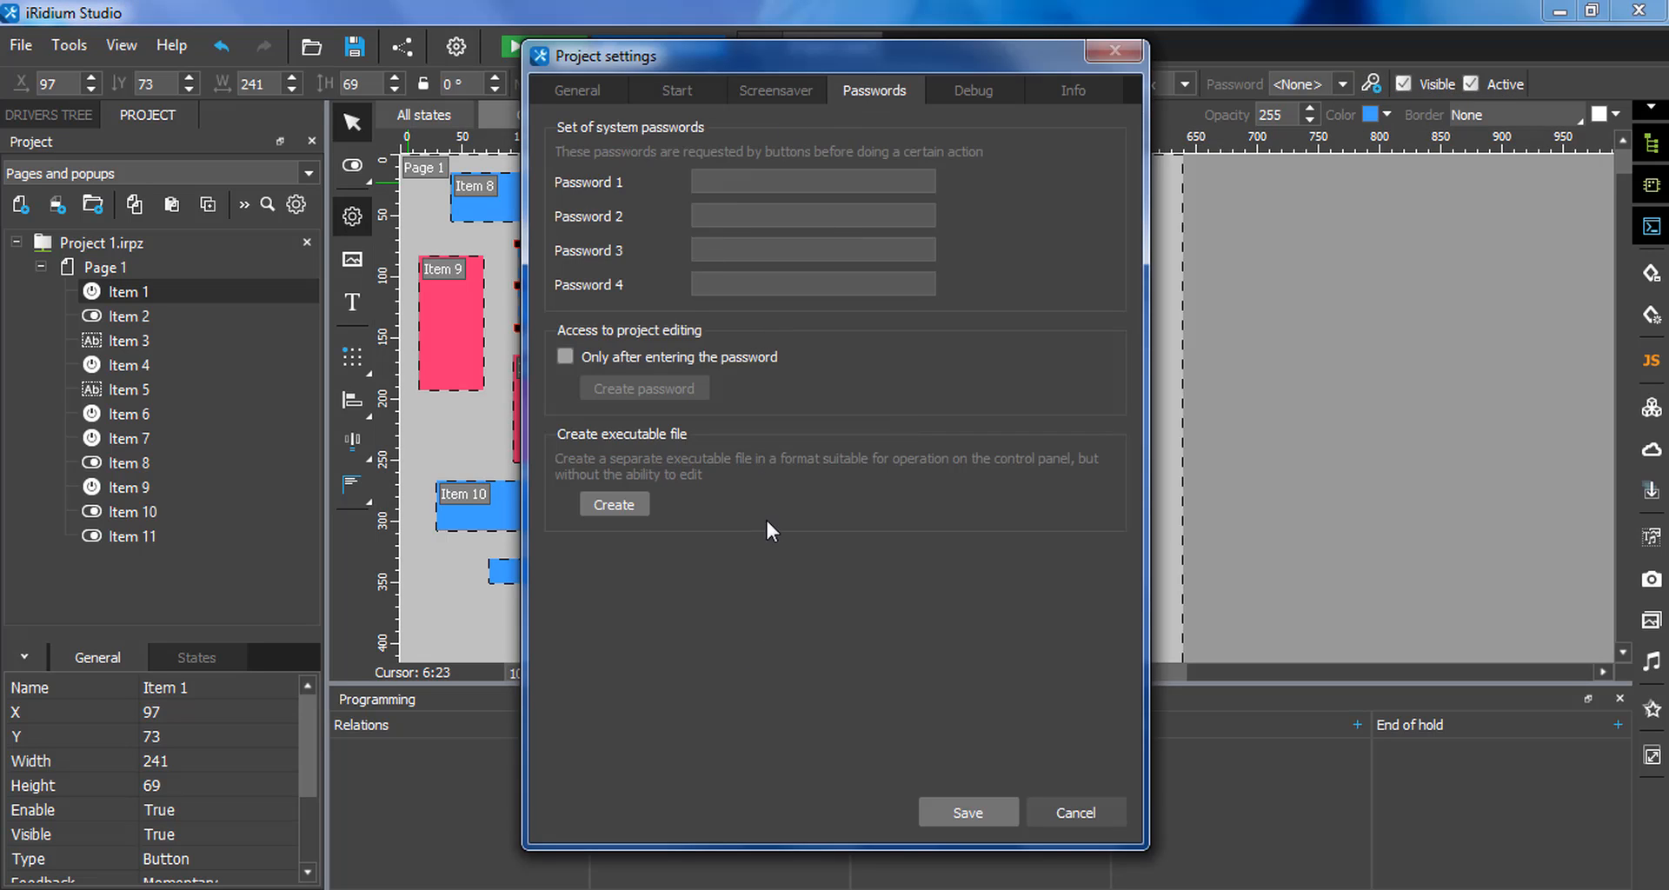
click(1097, 813)
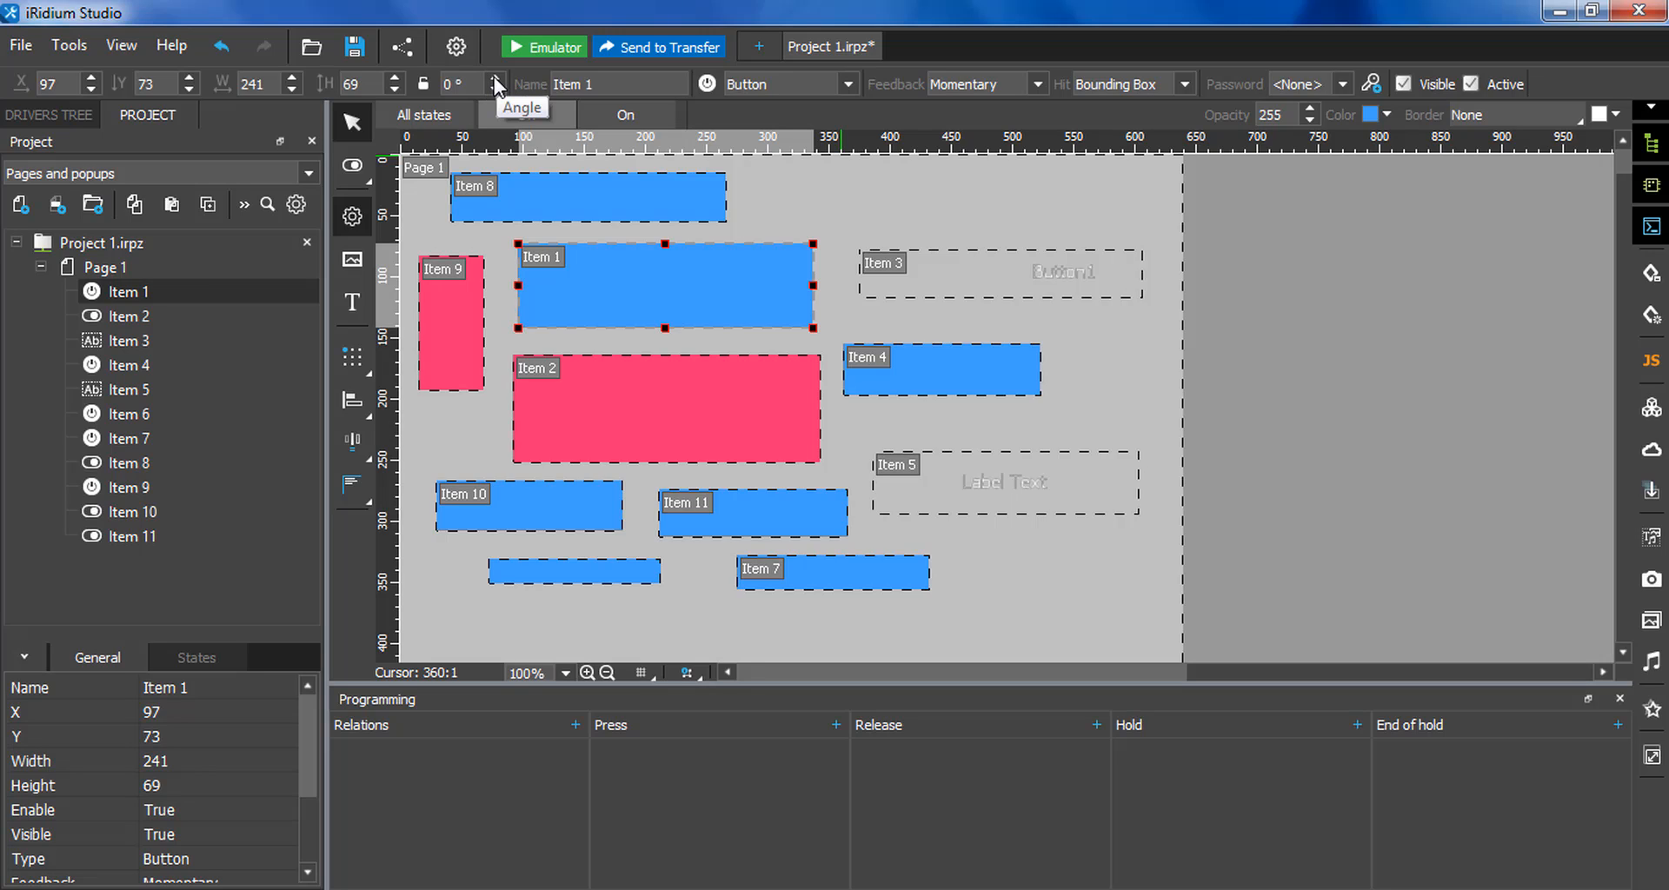
- Set Item 1's angle to 90° and move the item to about X 207, Y 86
drag(494, 76, 494, 76)
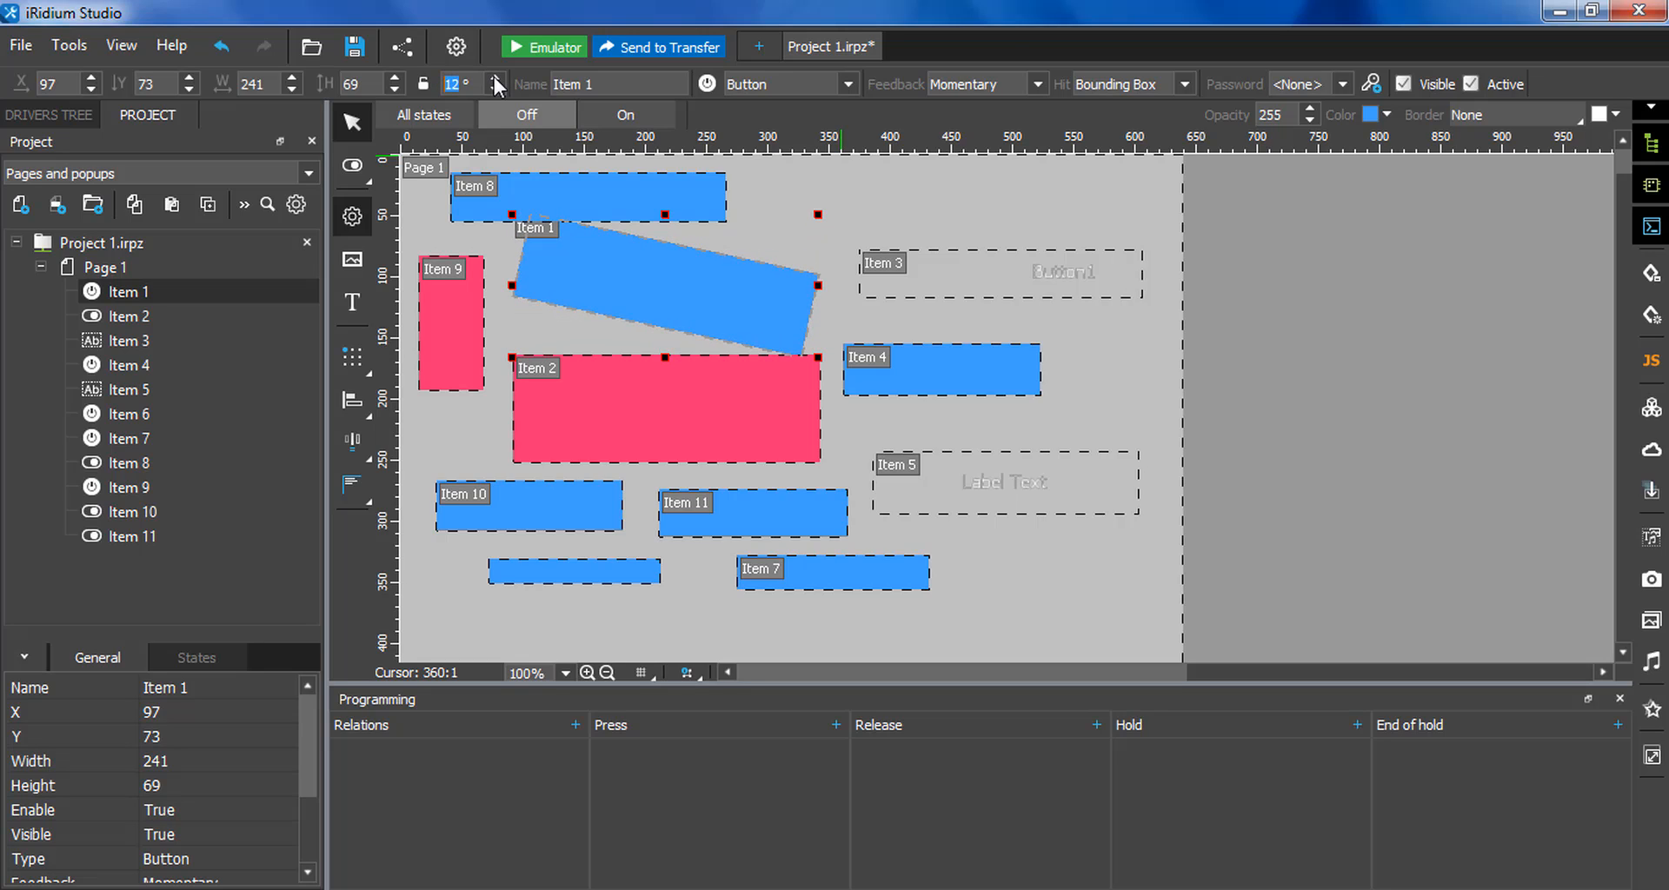
text(90)
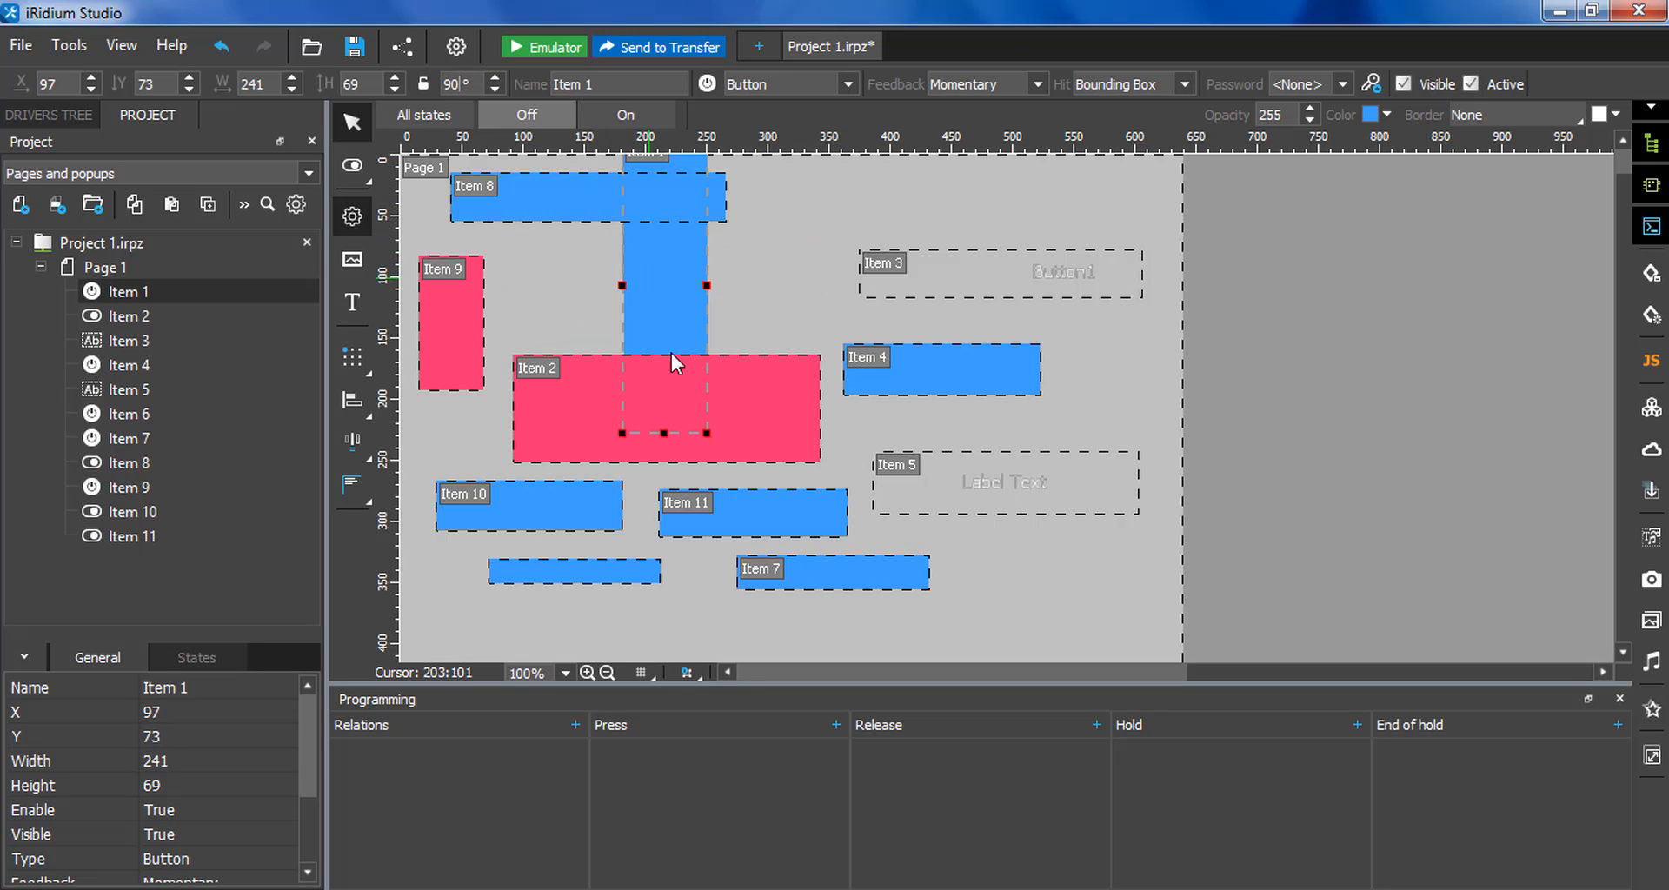
drag(661, 268, 797, 285)
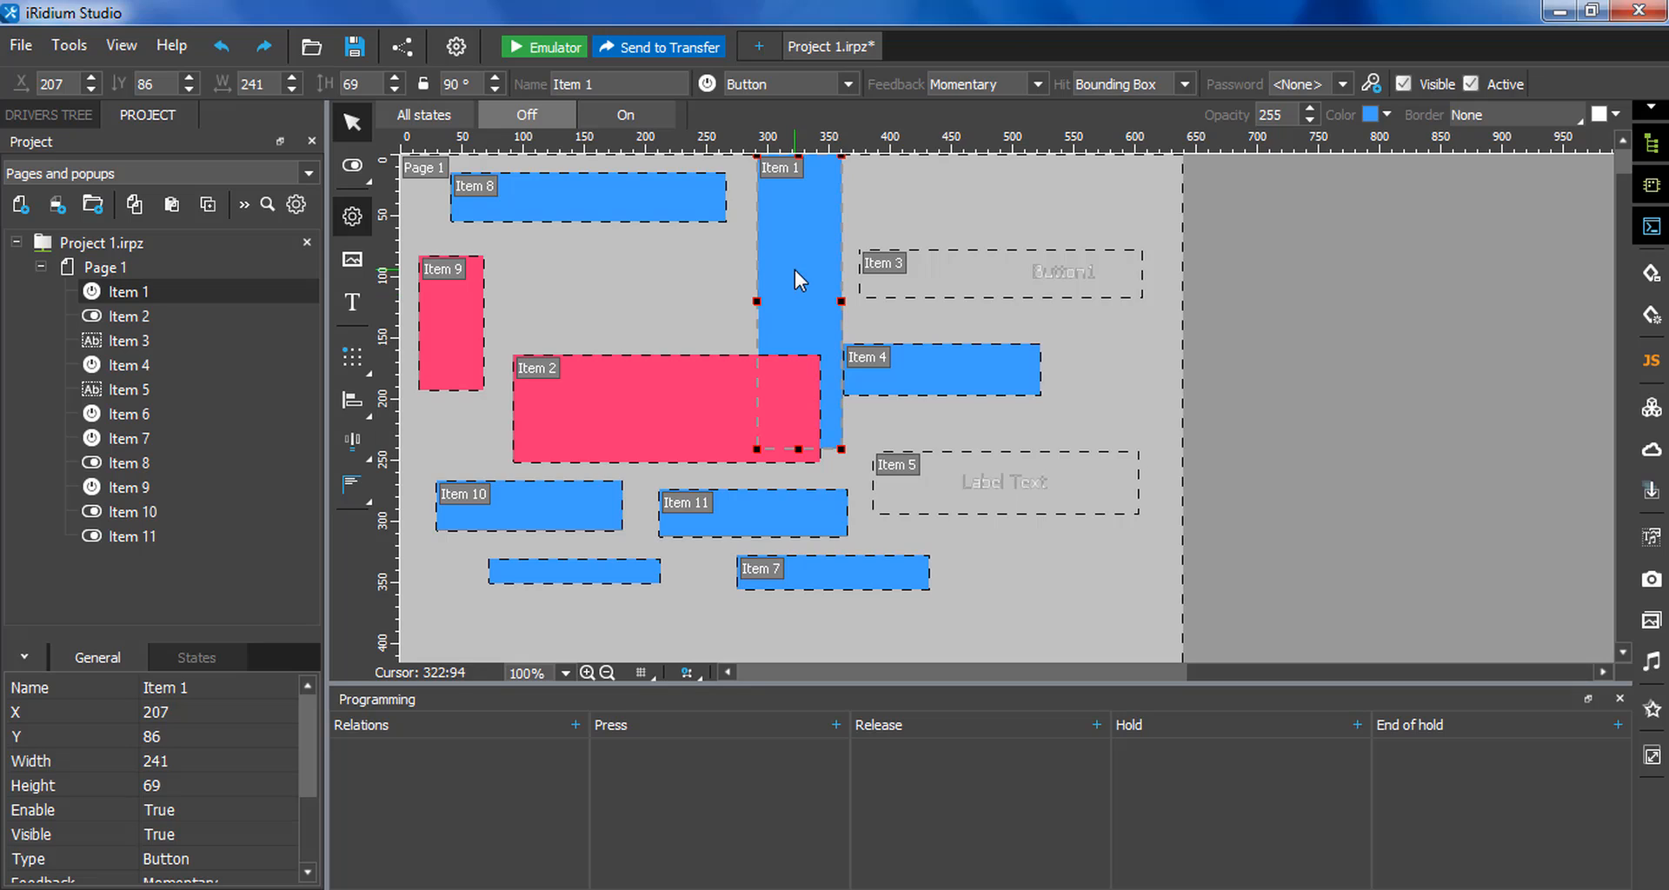
scroll(309, 756, down, 2)
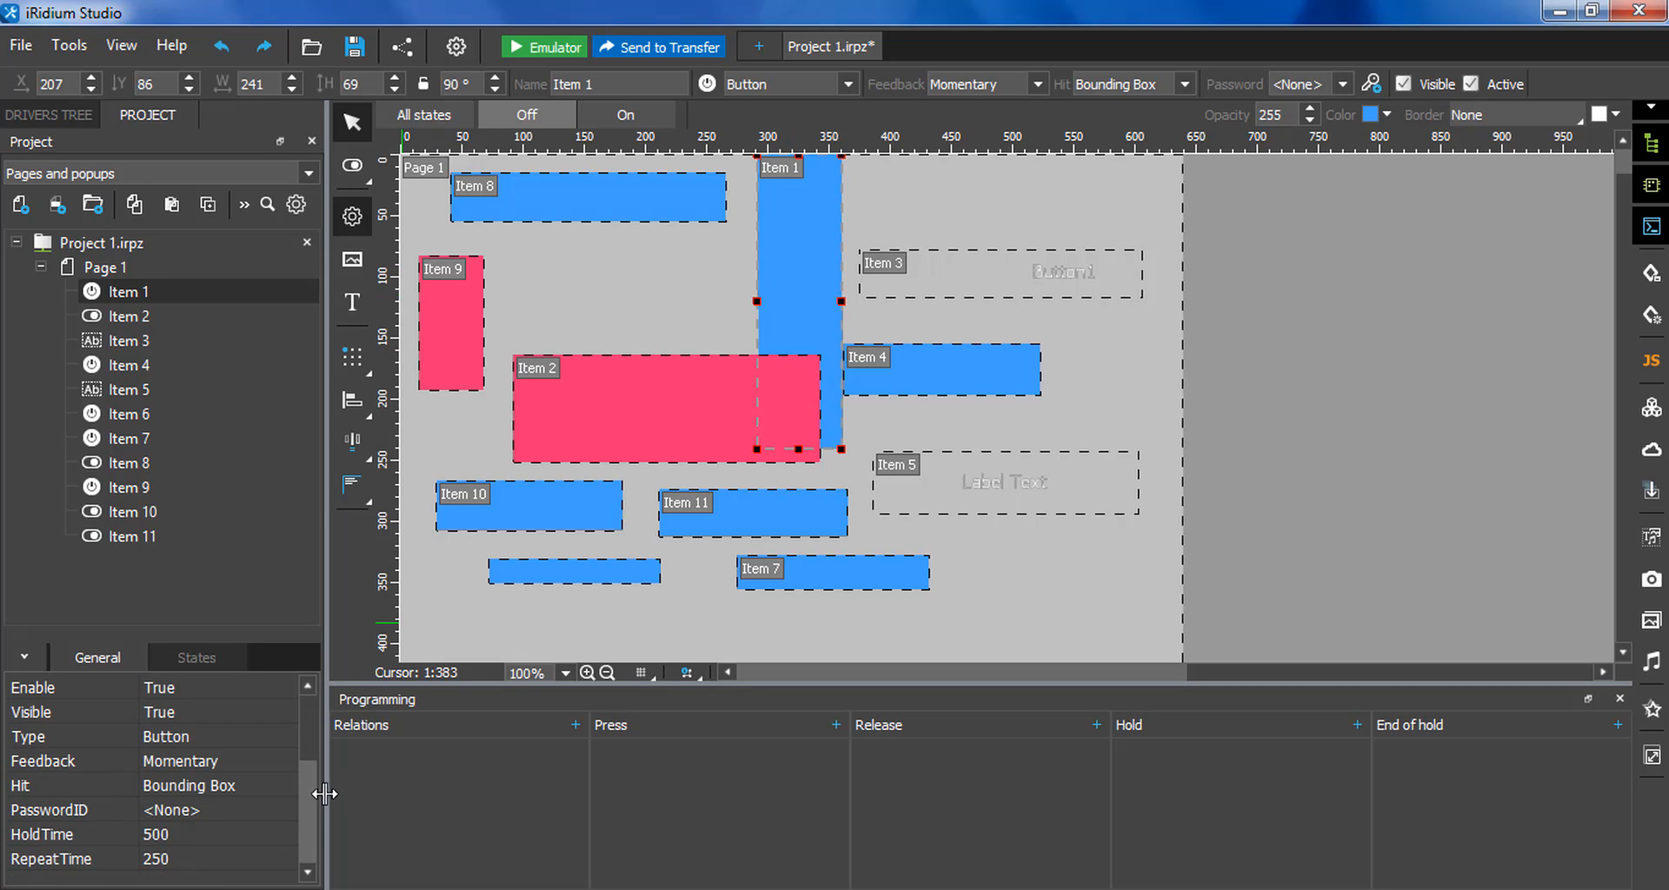
- Examine Item 1's image and text properties, including the text editor, text effects and effect color, without changing them
click(798, 296)
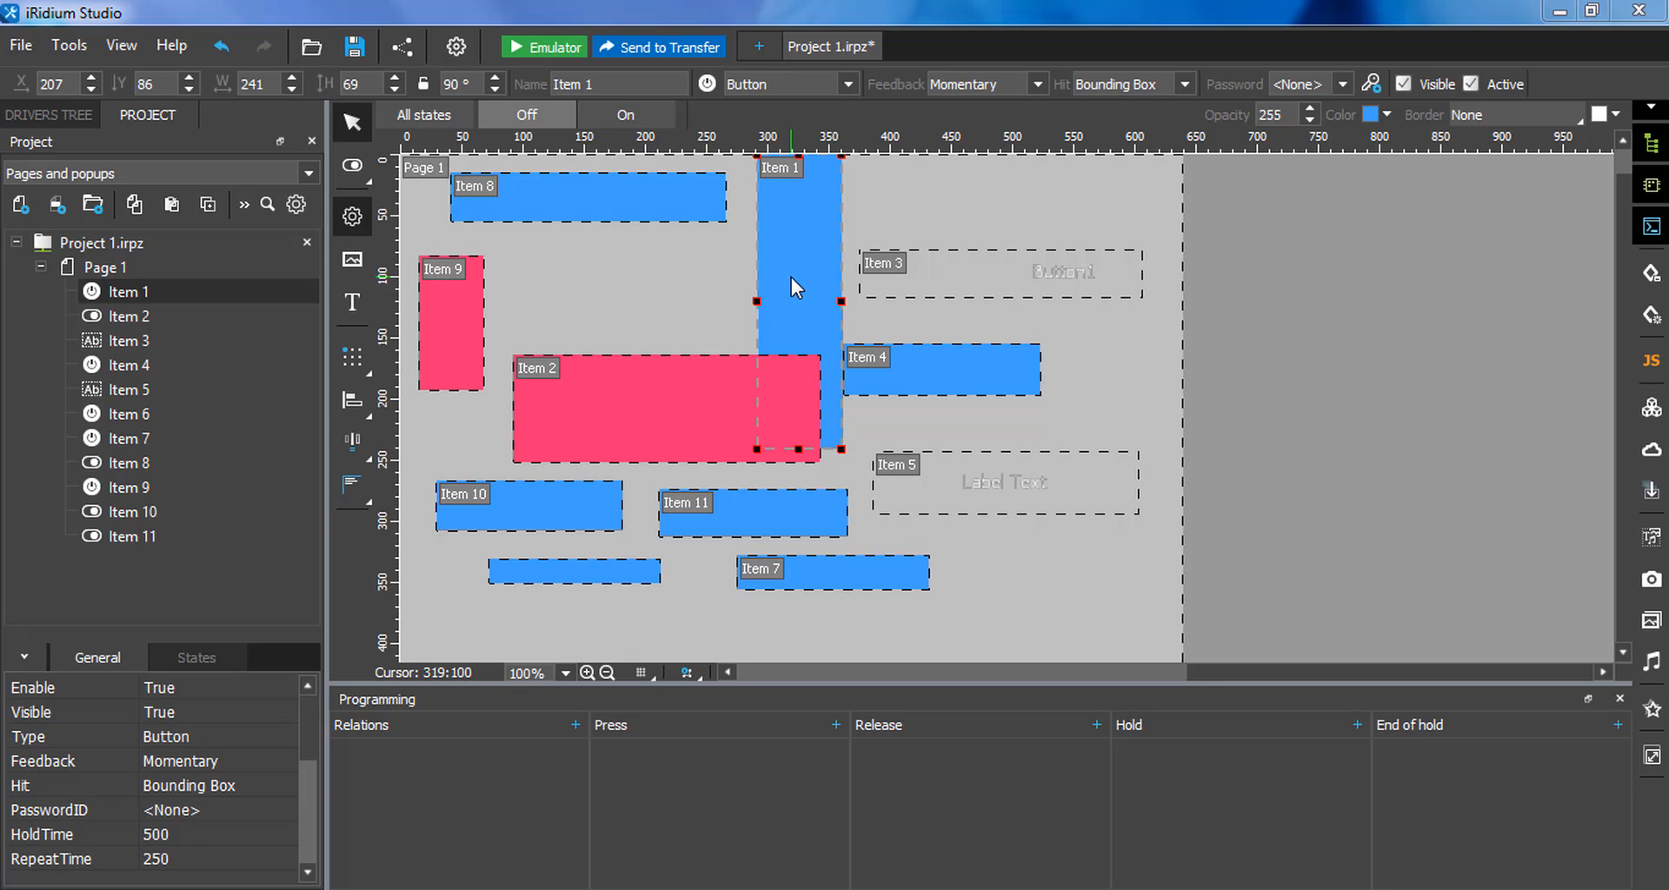
click(354, 270)
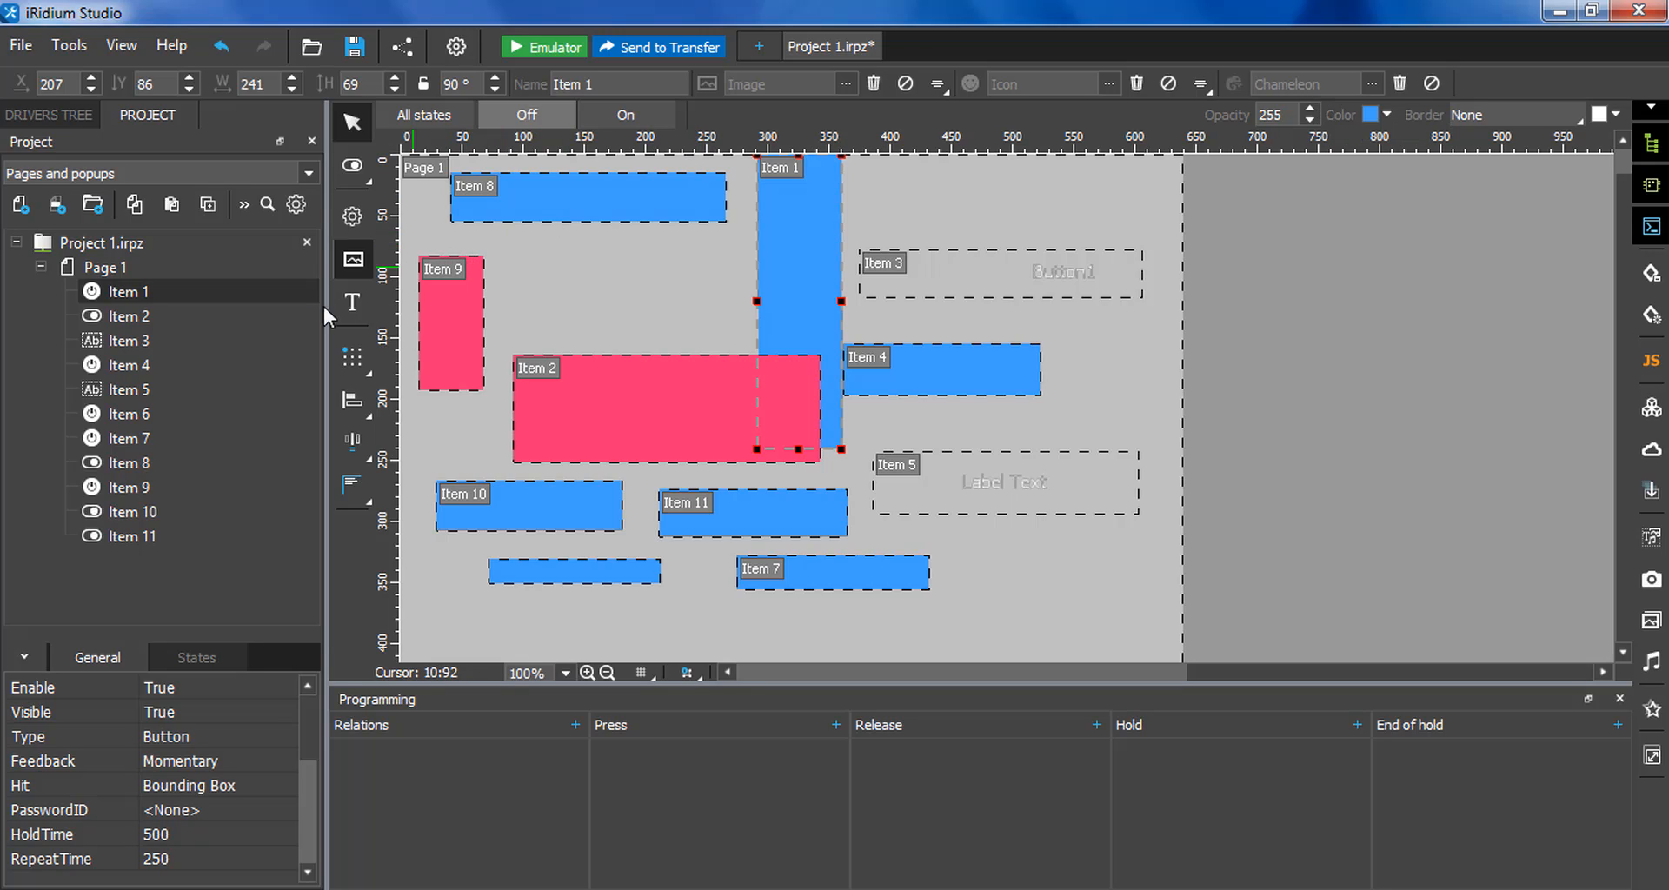
click(352, 306)
click(352, 306)
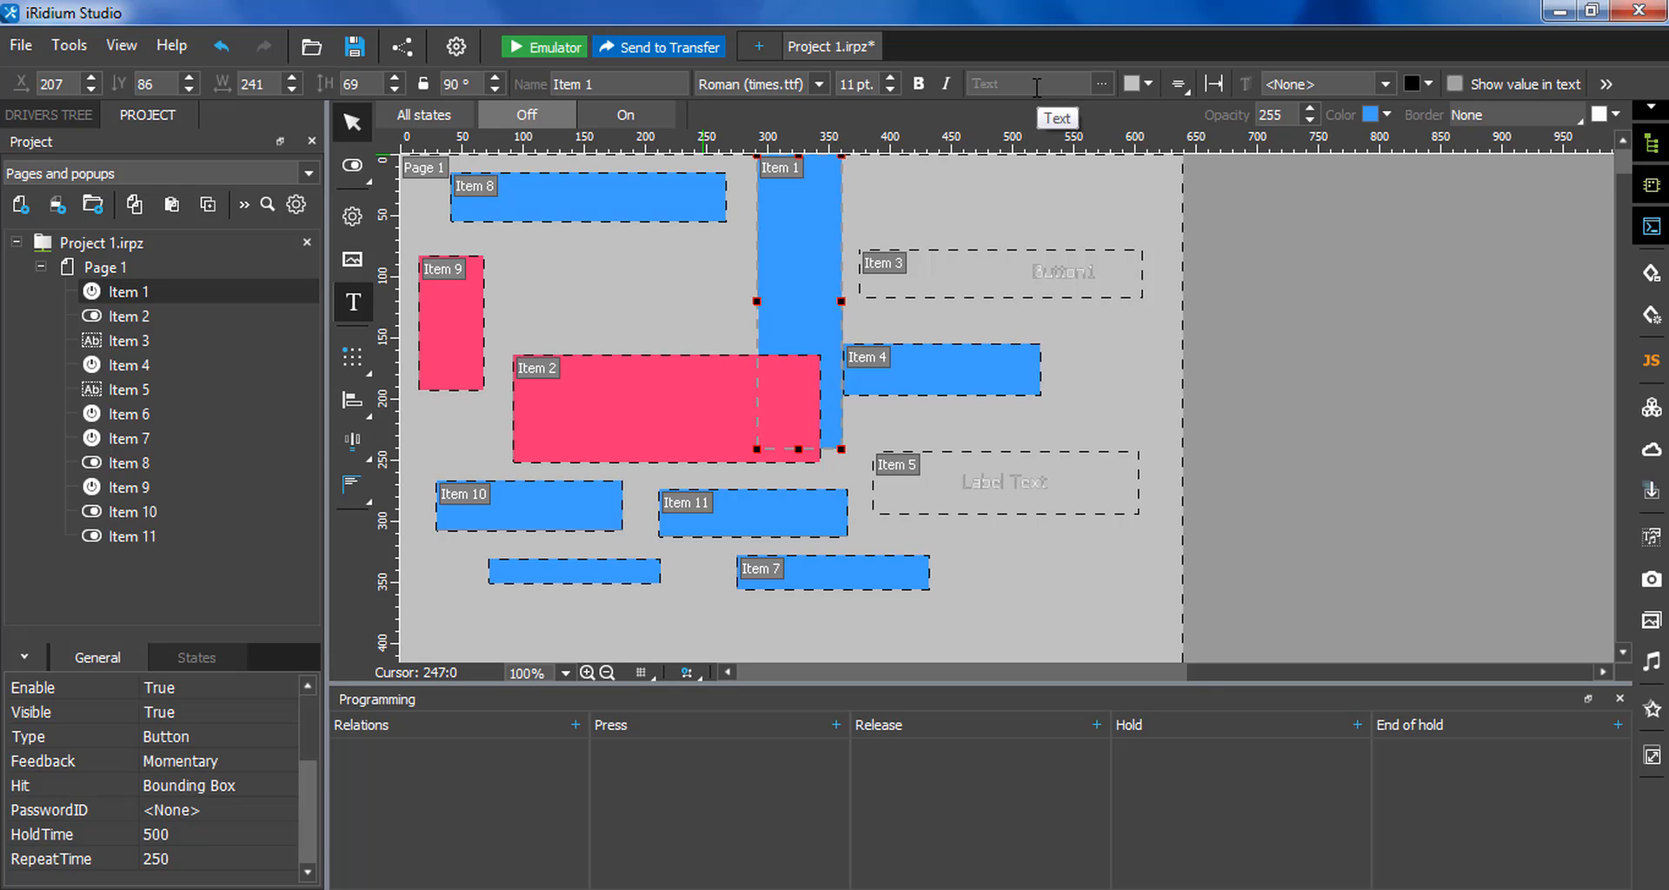
click(1103, 84)
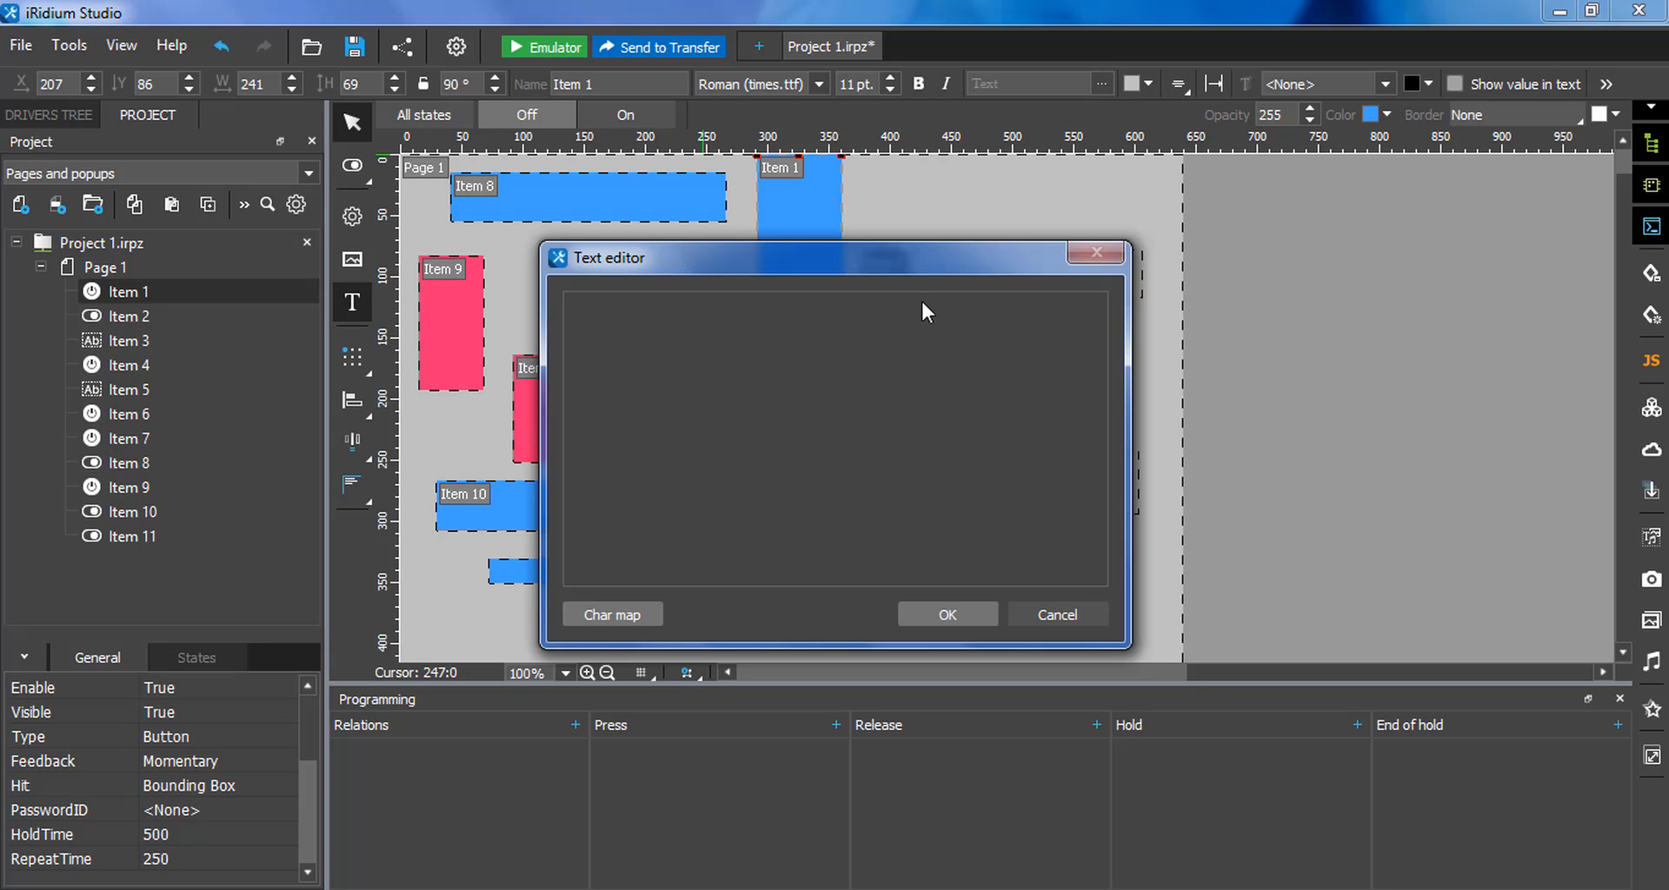
click(1067, 614)
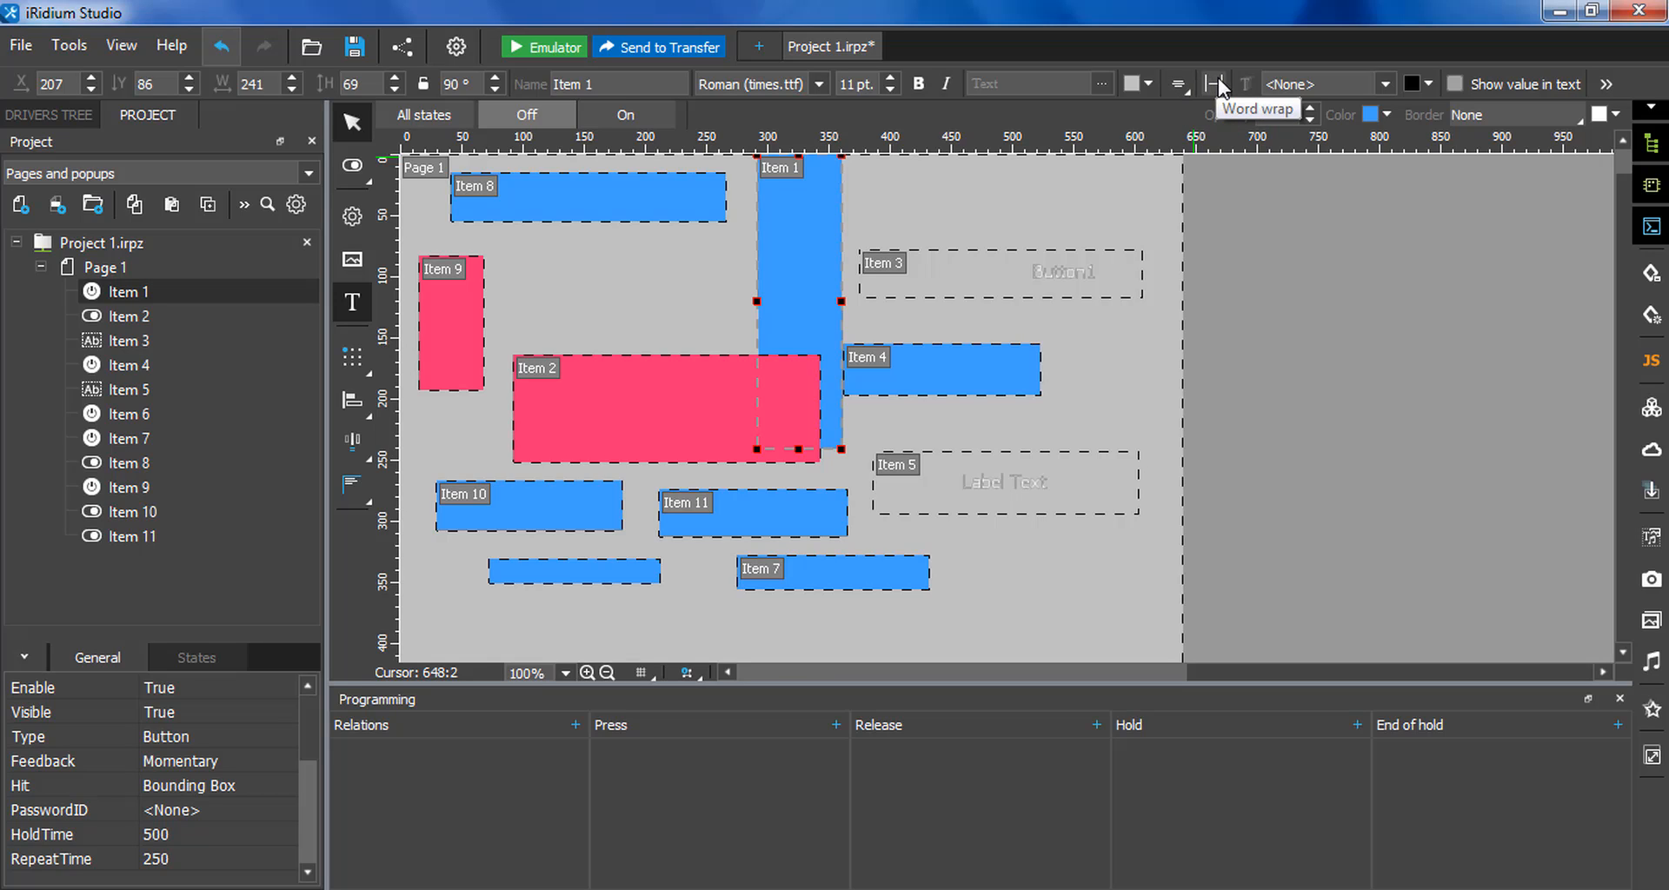
click(1386, 82)
click(1428, 85)
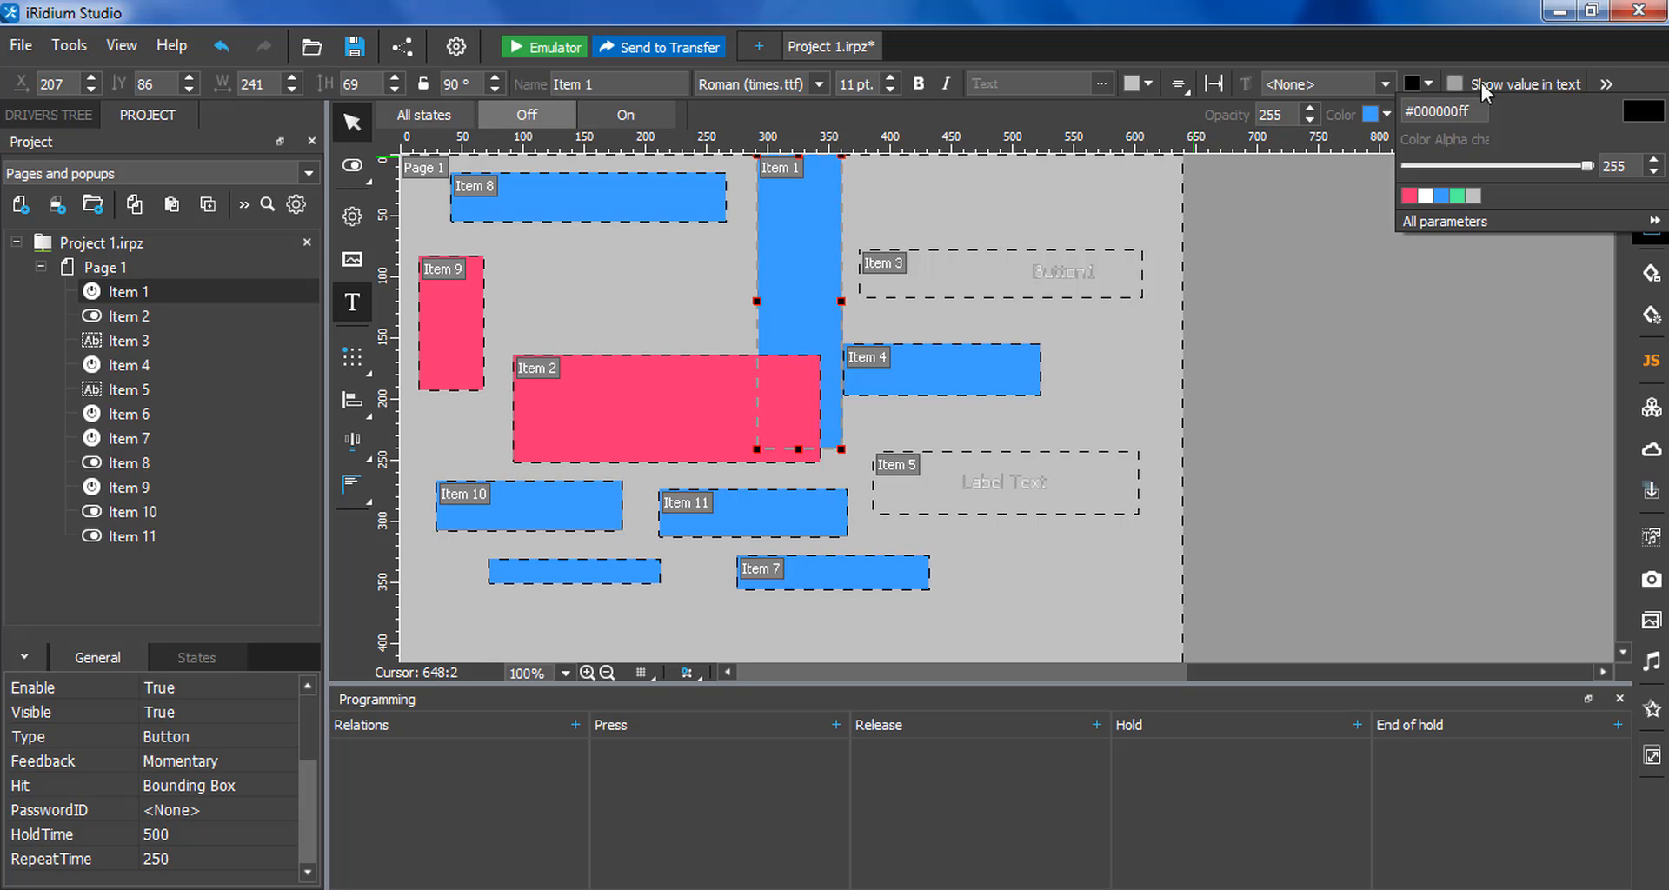
- Turn on Show value in text for Item 1 and review the available value formats
click(1521, 90)
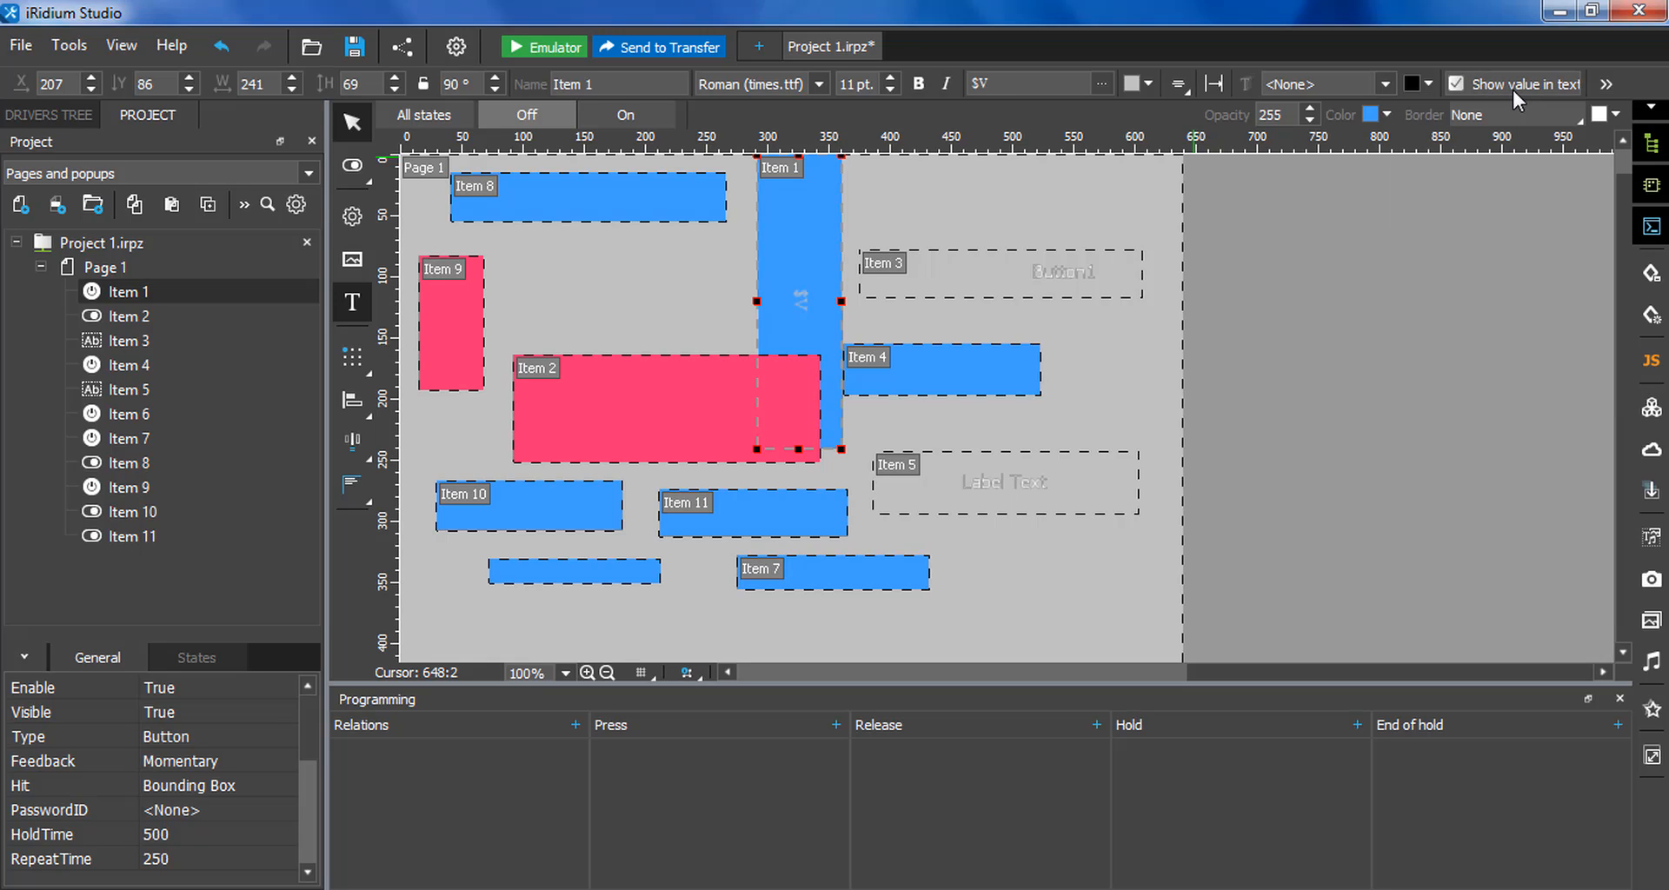
click(1604, 84)
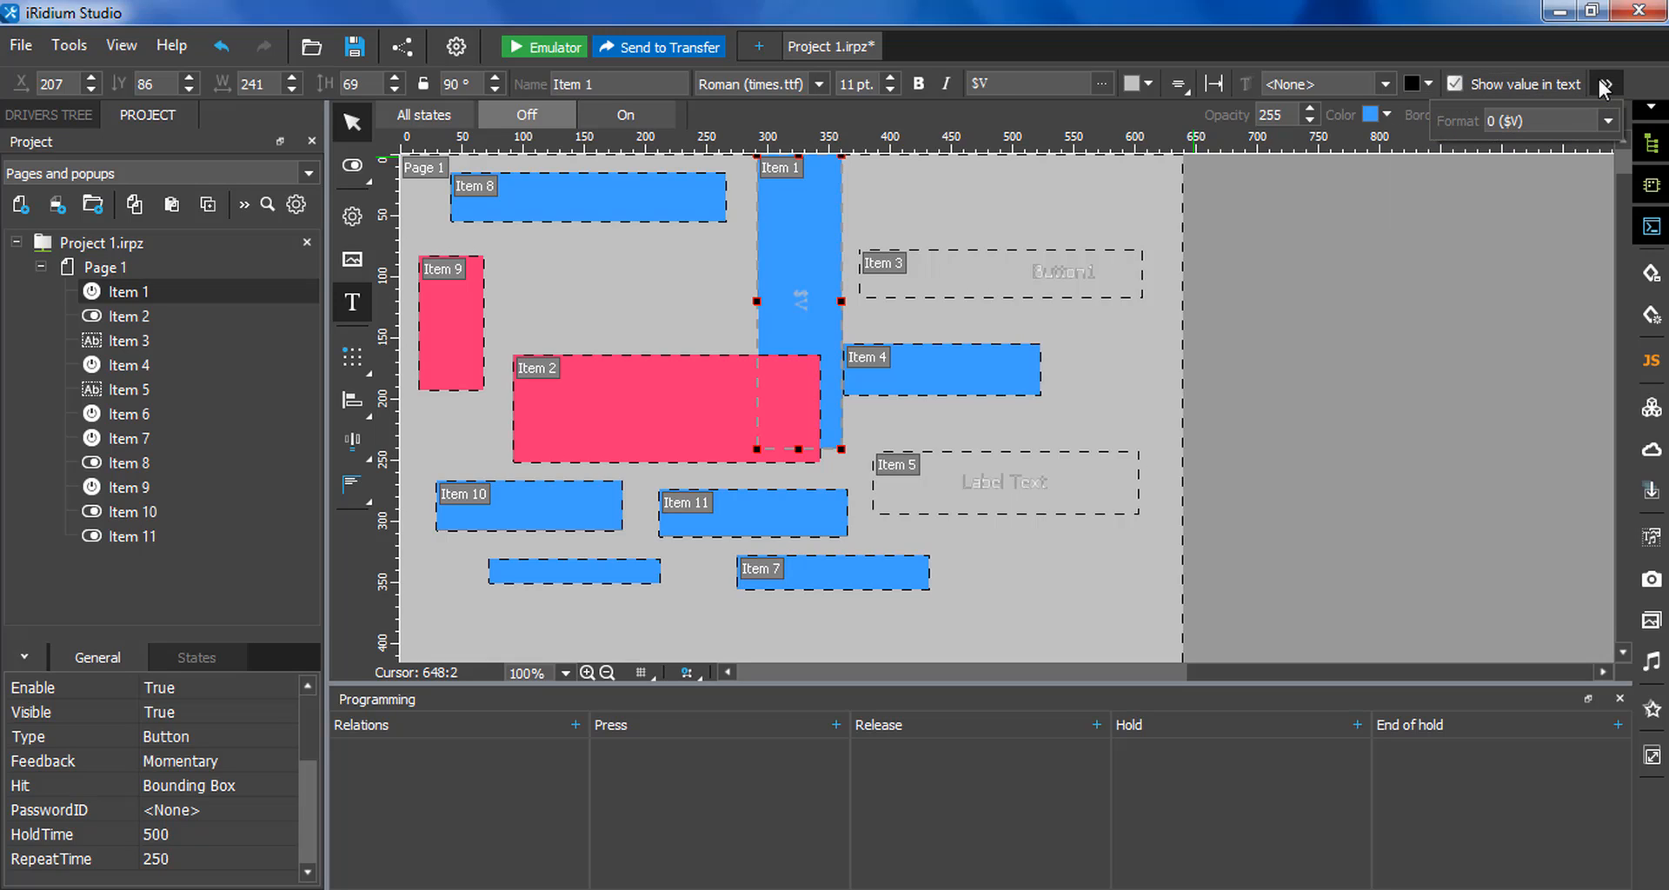
click(1609, 122)
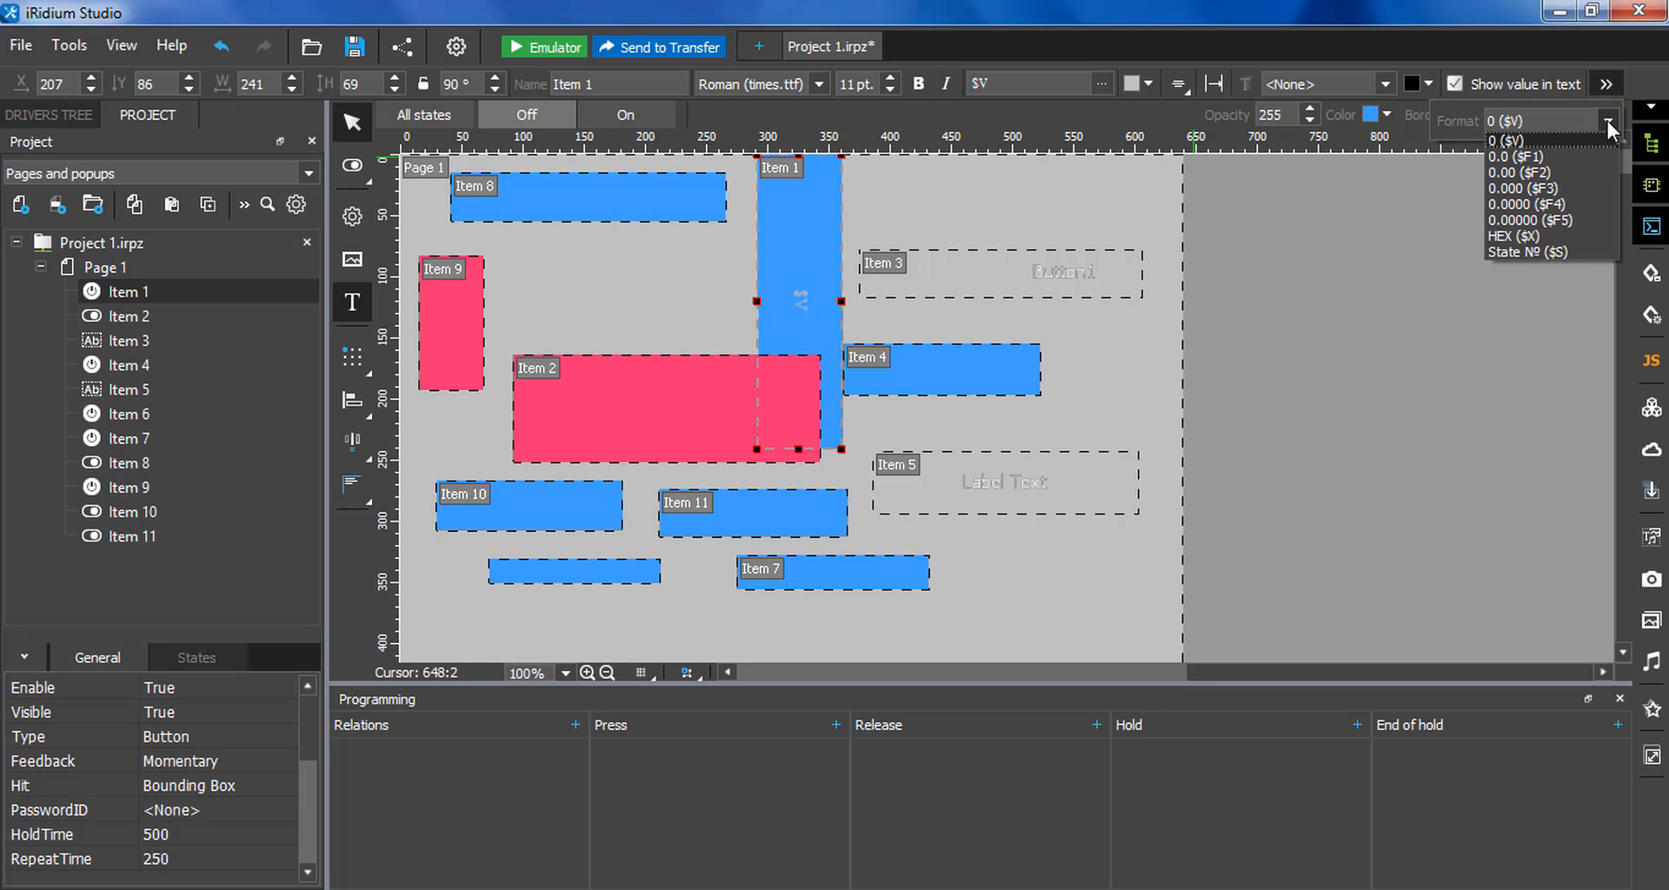
click(1605, 87)
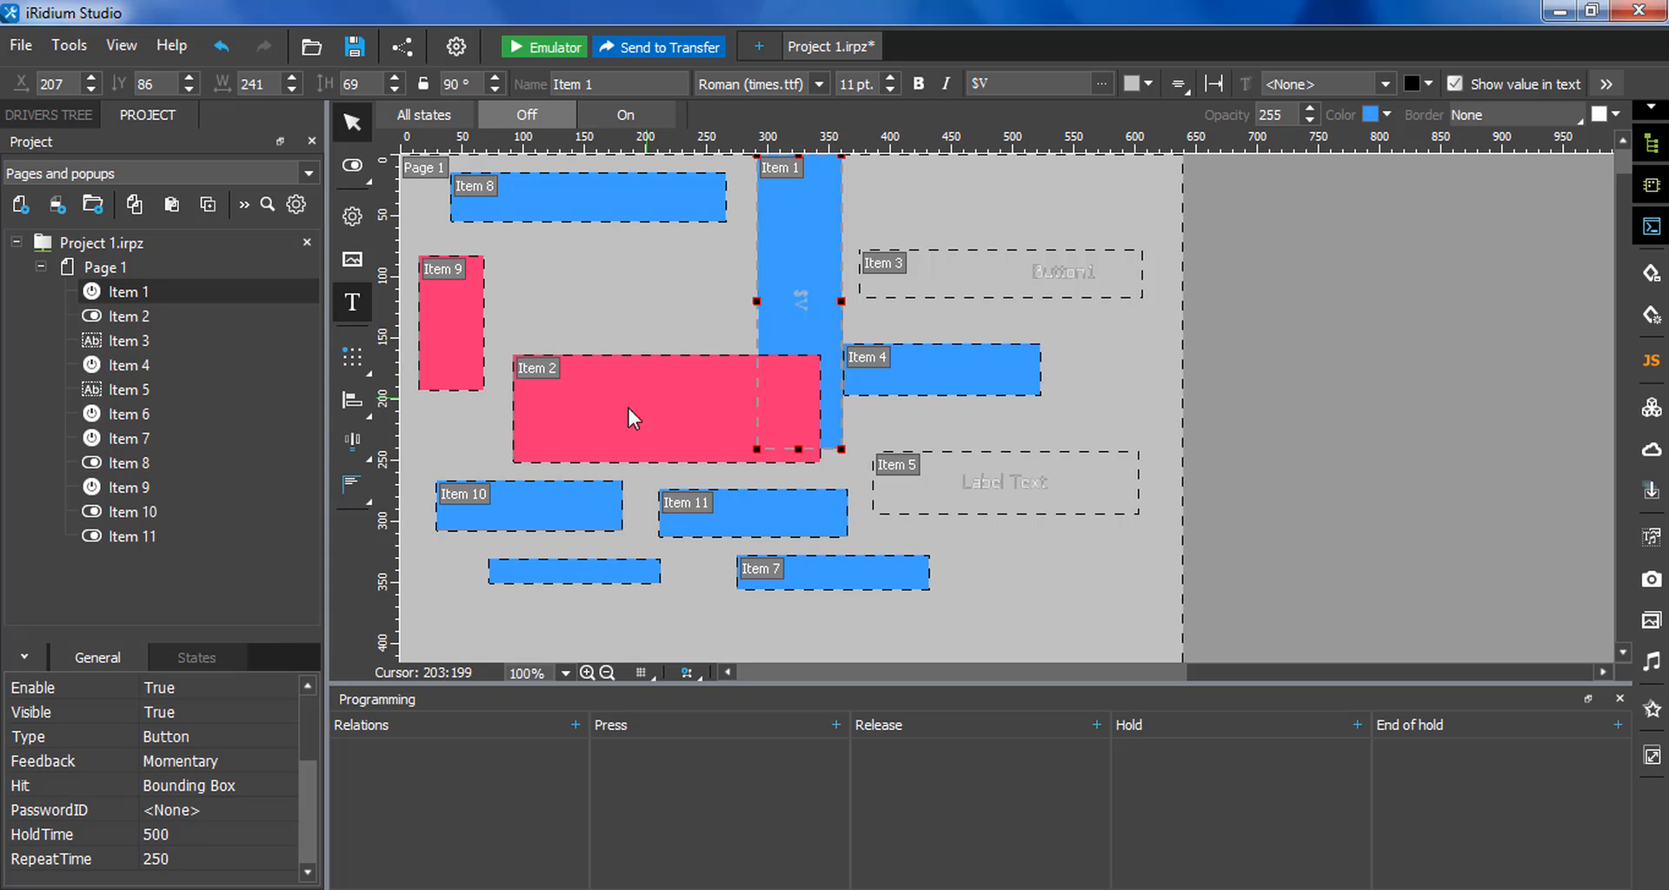
- View Item 1's States properties, and collapse and restore the object properties area
click(203, 654)
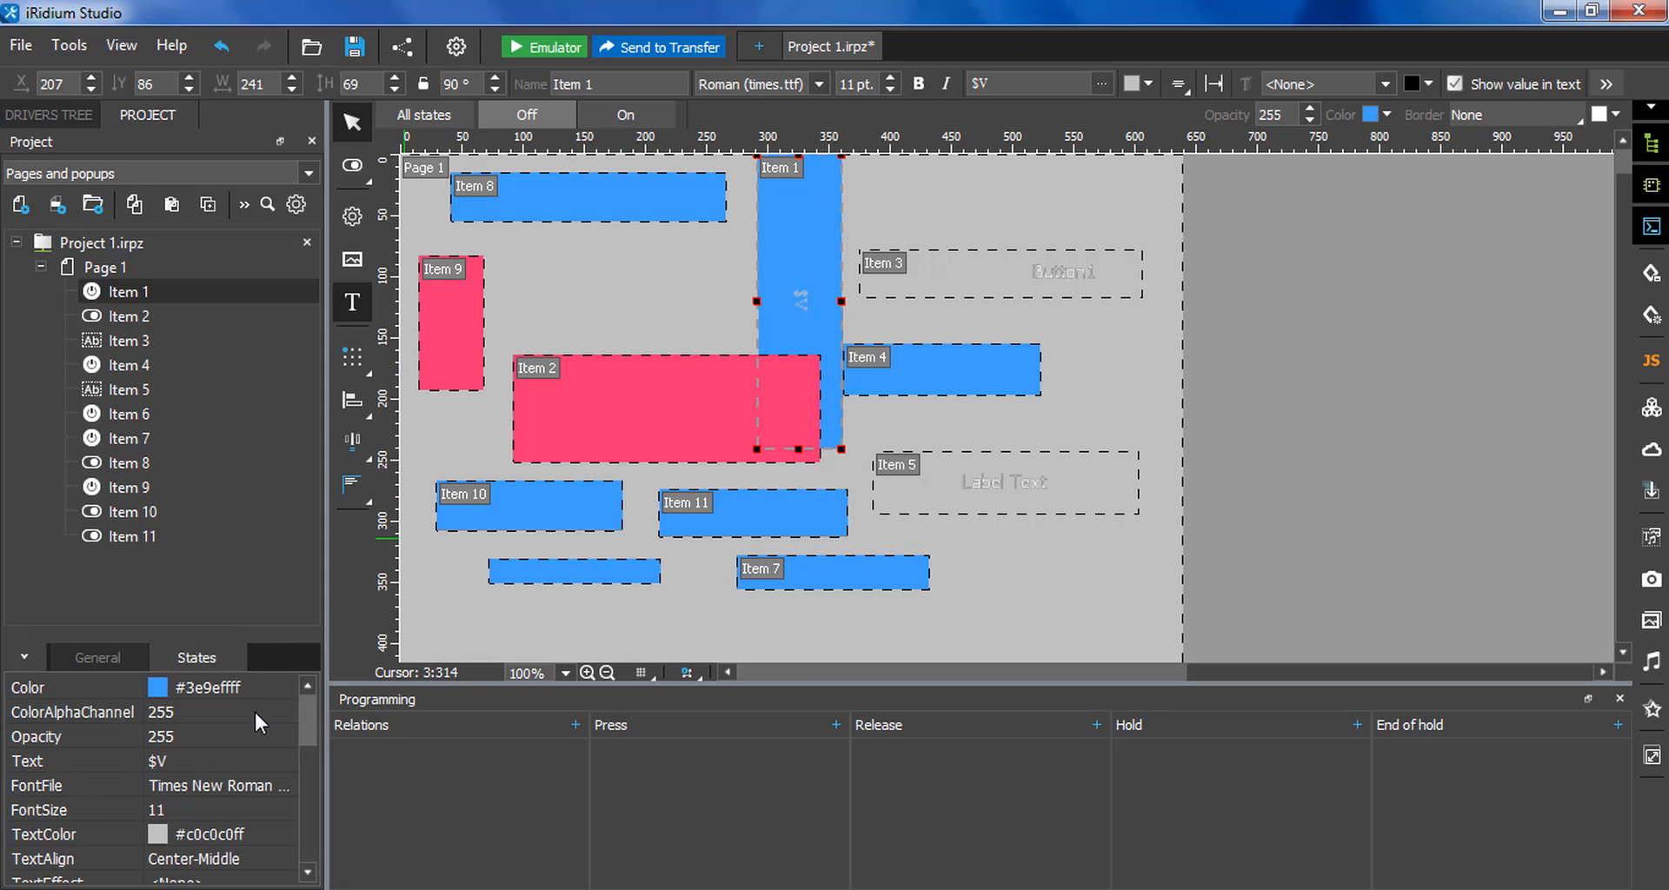
drag(308, 701, 113, 650)
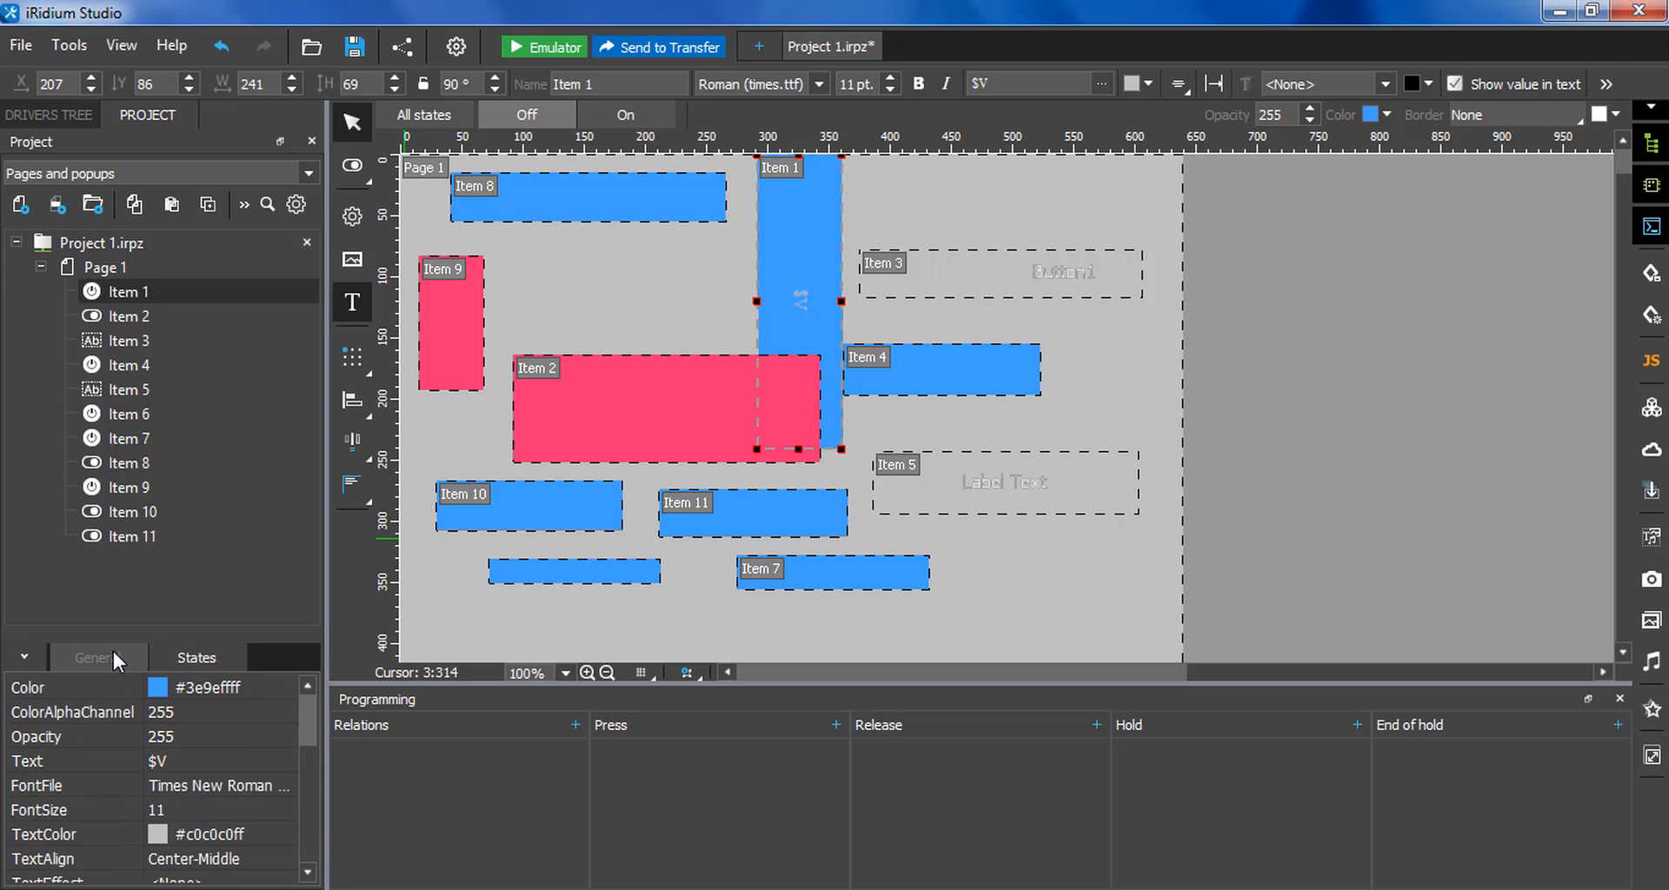
click(34, 656)
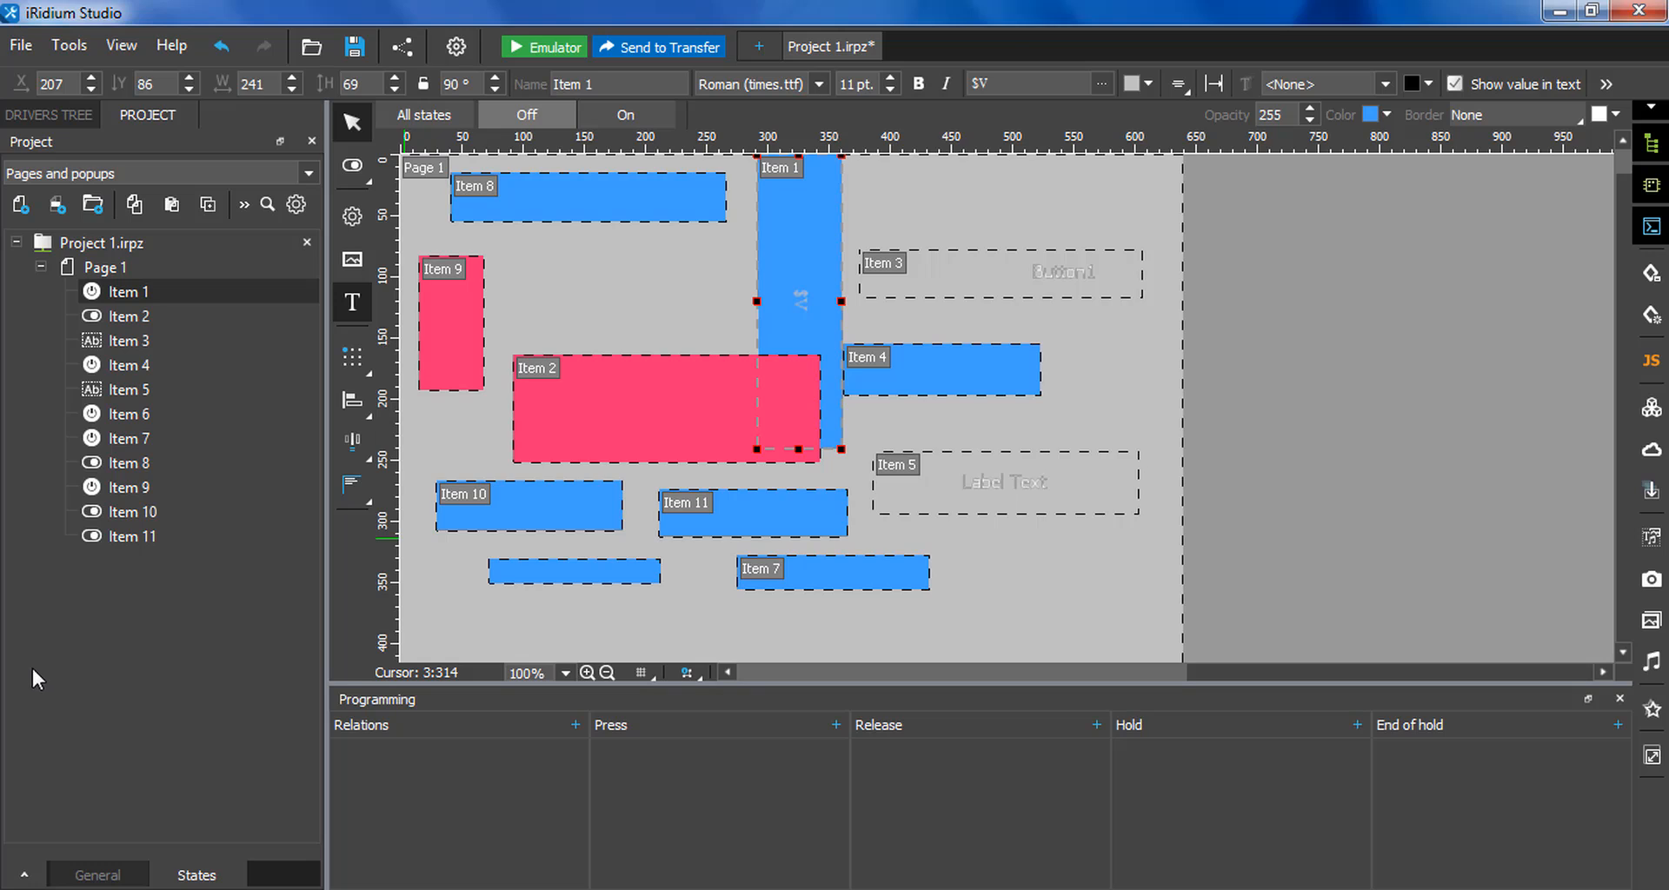
click(25, 876)
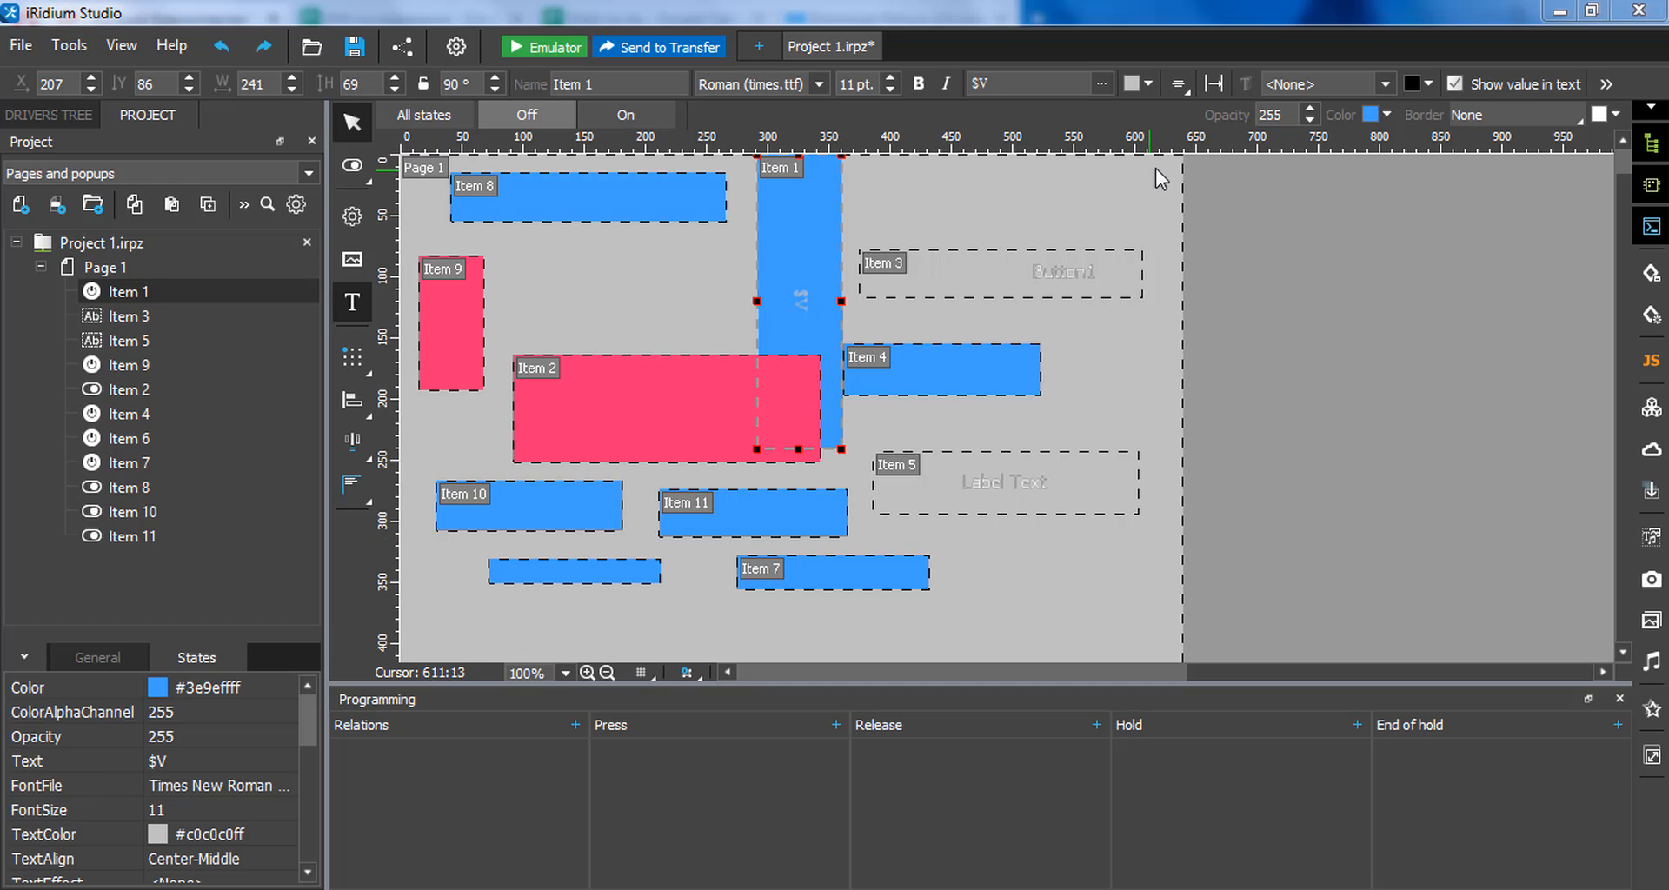
- Delete all items from Page 1 and draw a trigger button about 342 by 104 at about X 105, Y 66
drag(506, 622, 447, 633)
key(Delete)
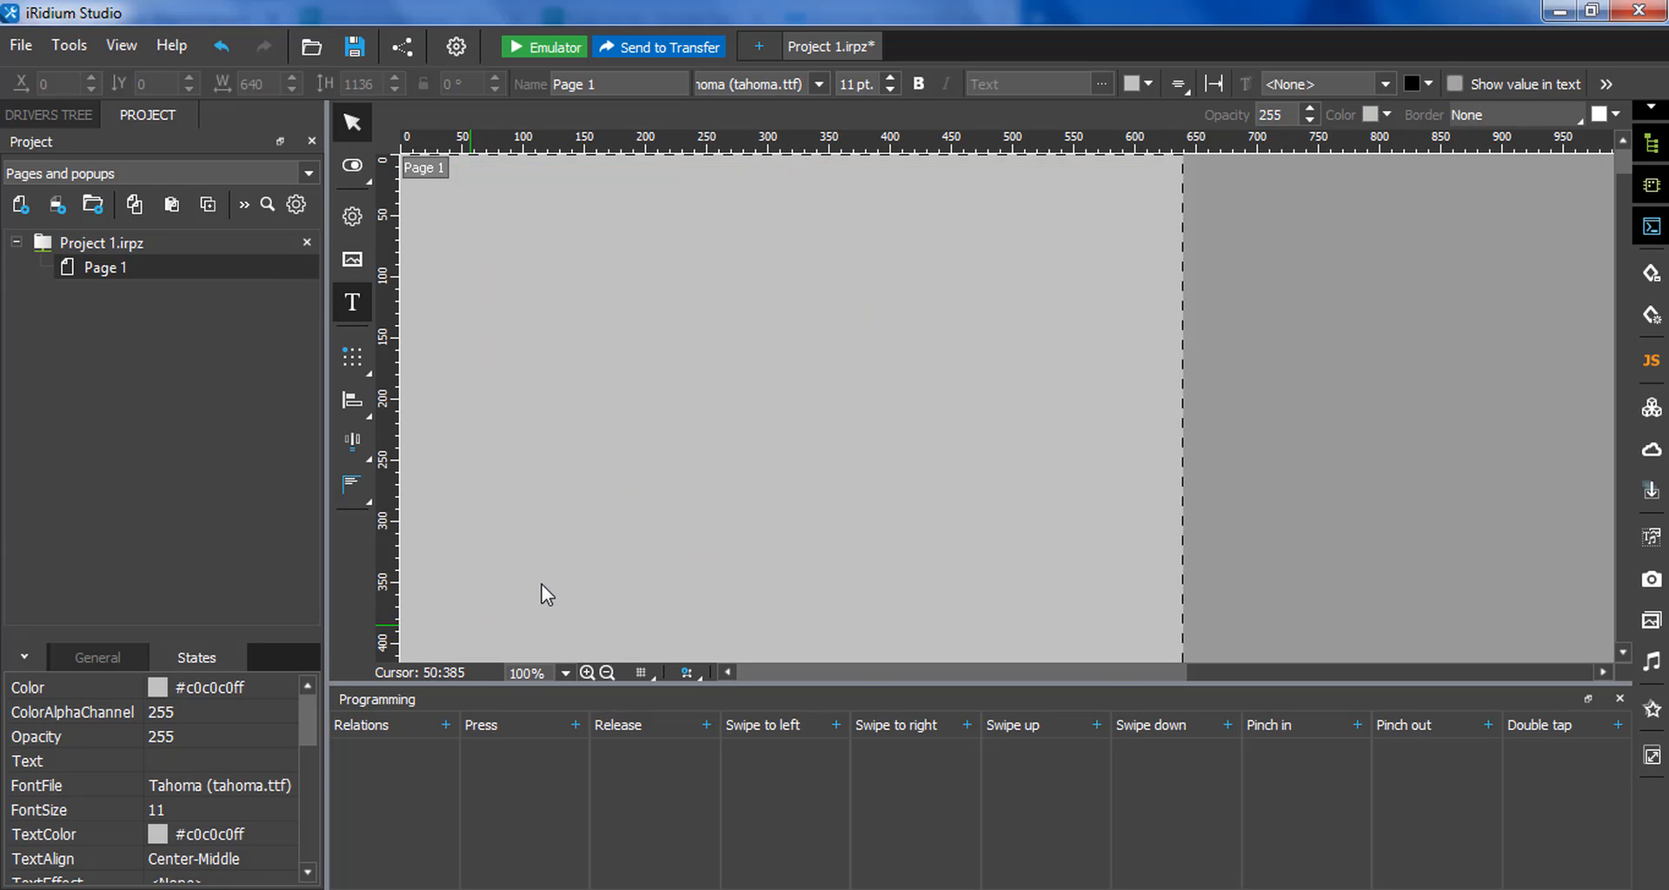
click(354, 166)
click(521, 238)
drag(527, 235, 946, 362)
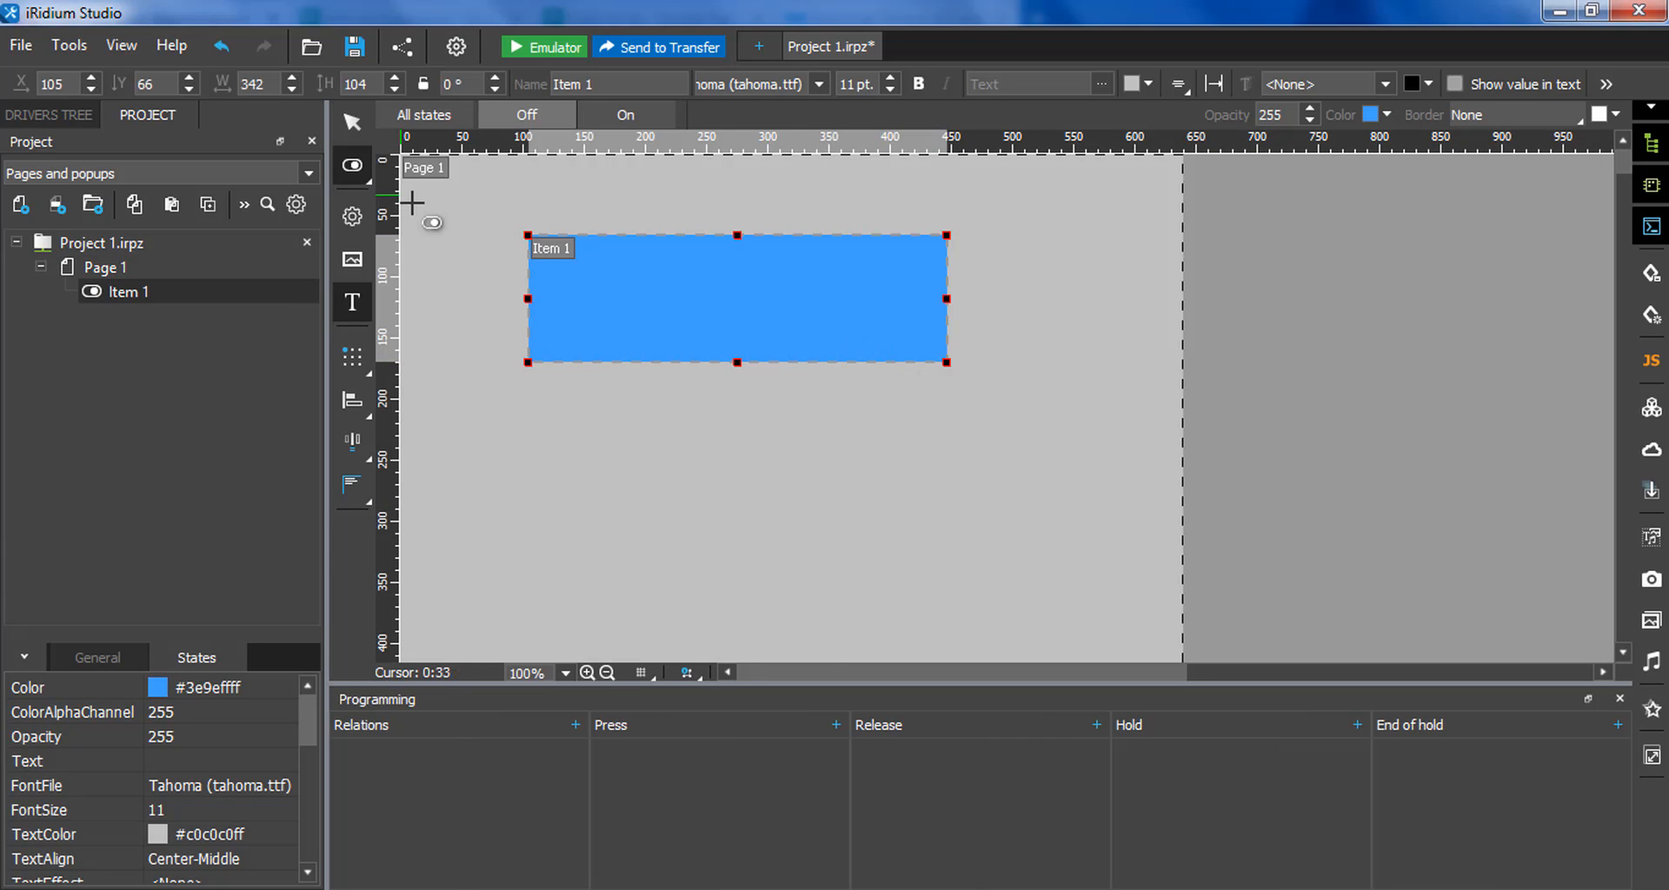
right_click(613, 462)
click(674, 480)
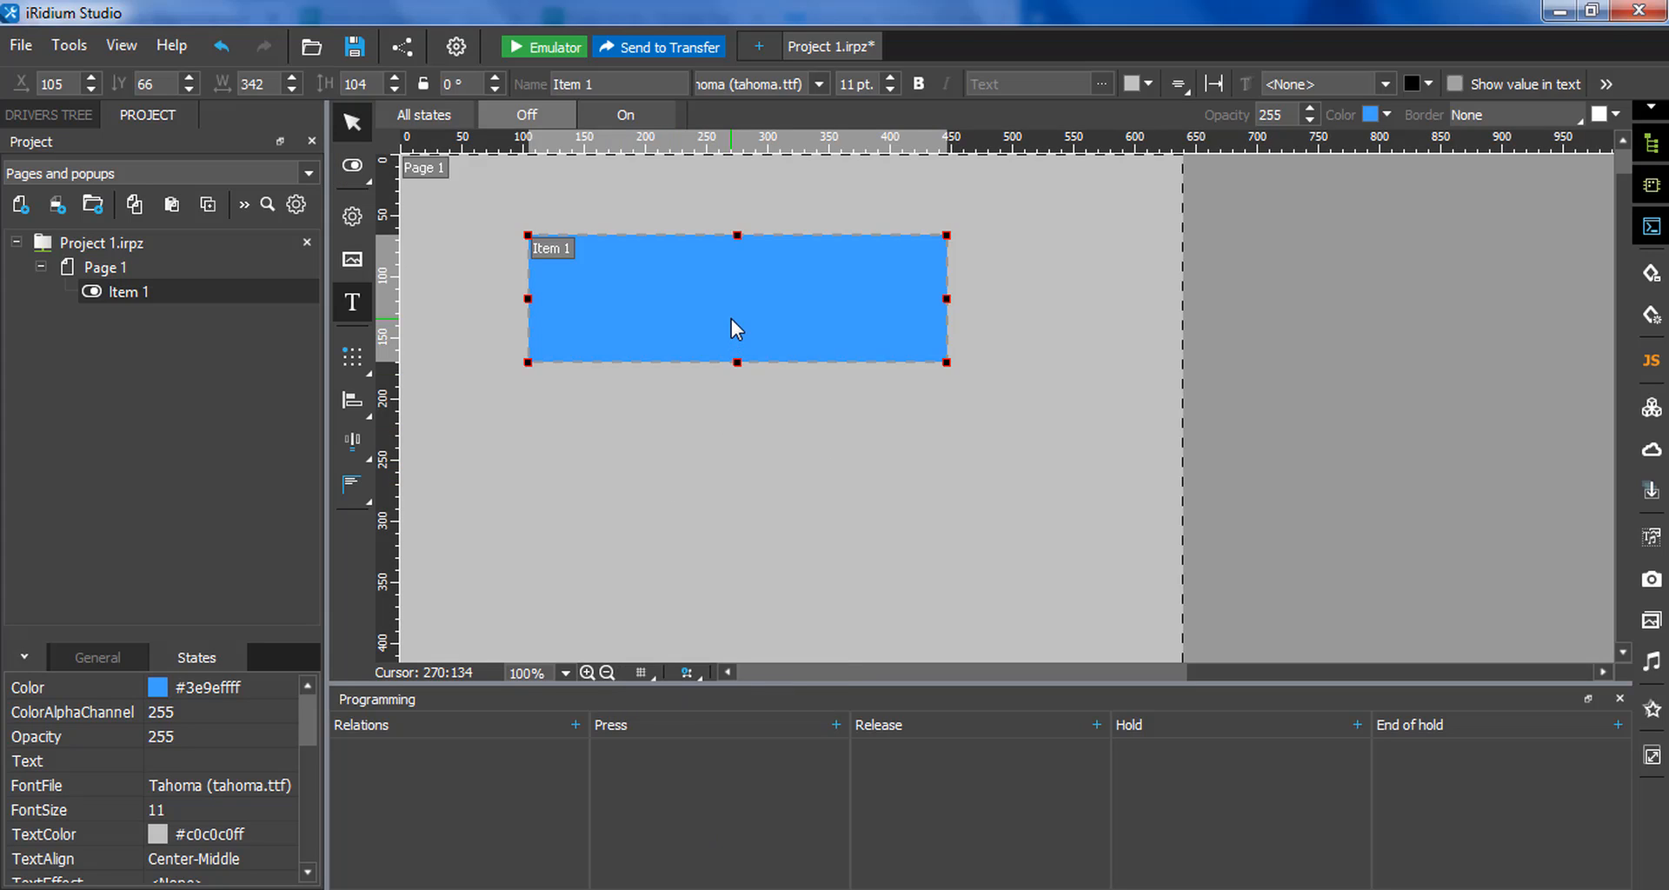
- Set Item 1's Hit mode to Touch on Fill in its general properties
click(355, 216)
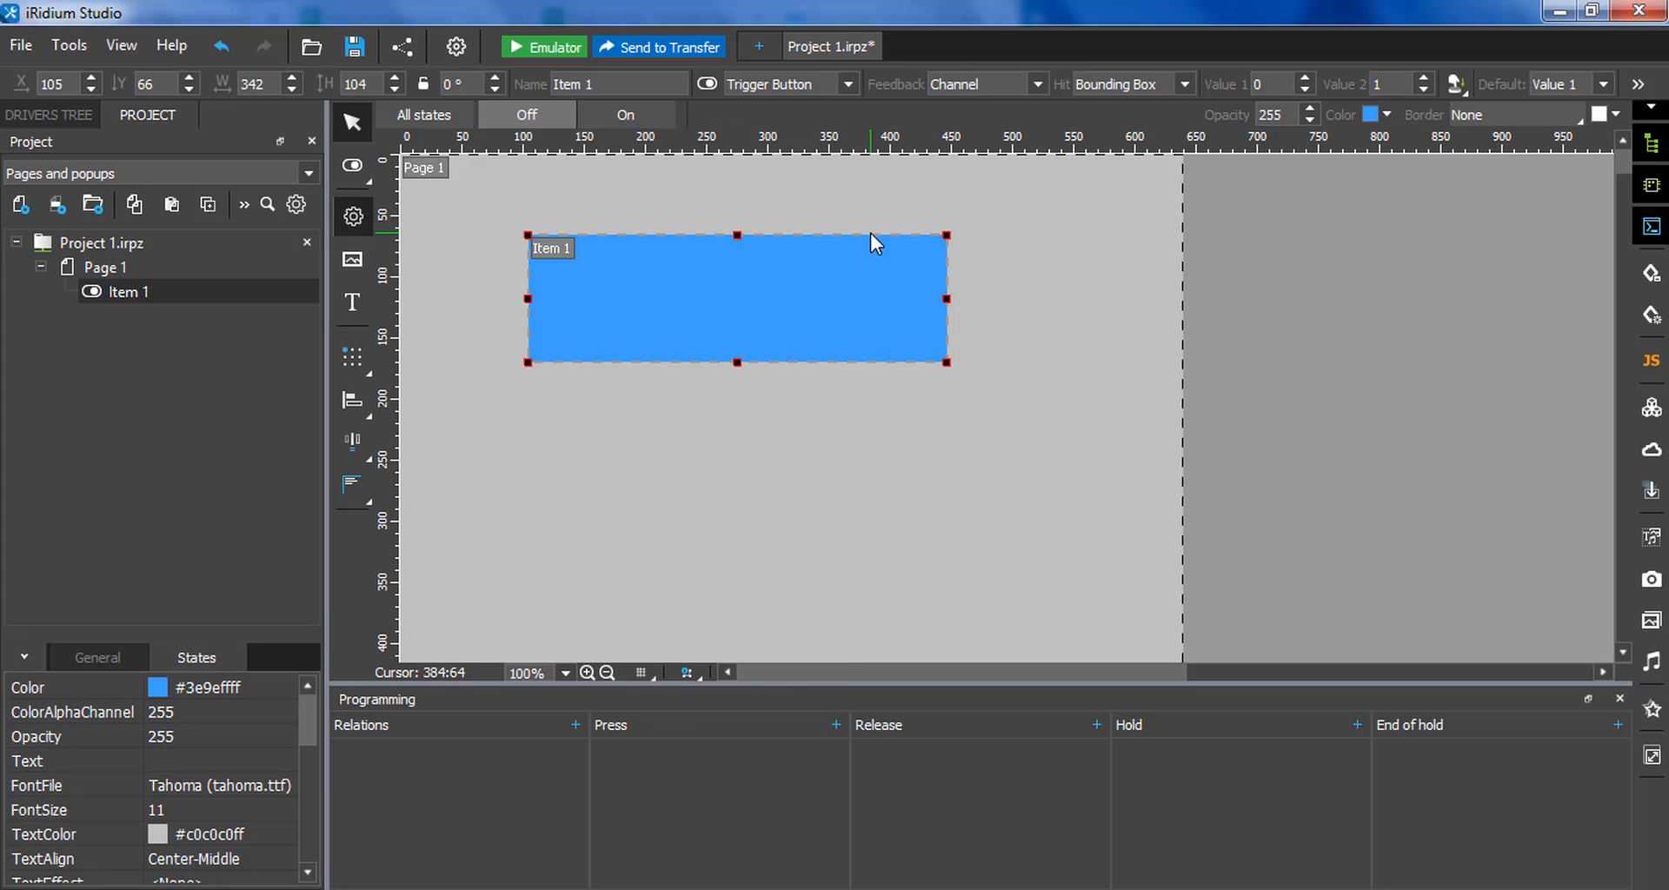
click(1186, 85)
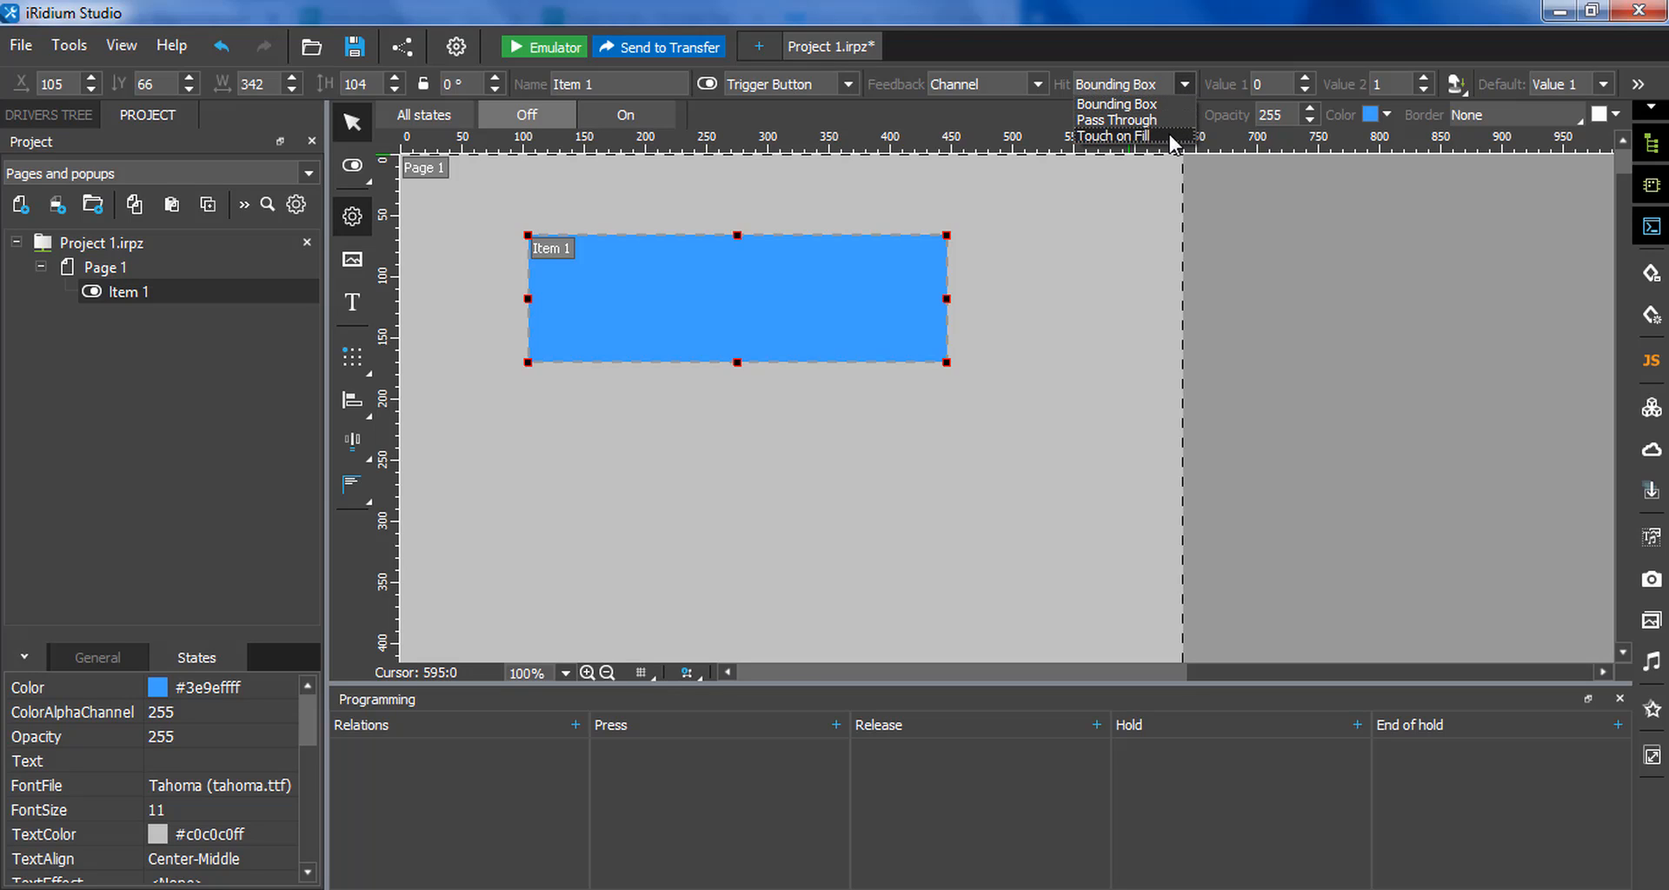
click(1171, 134)
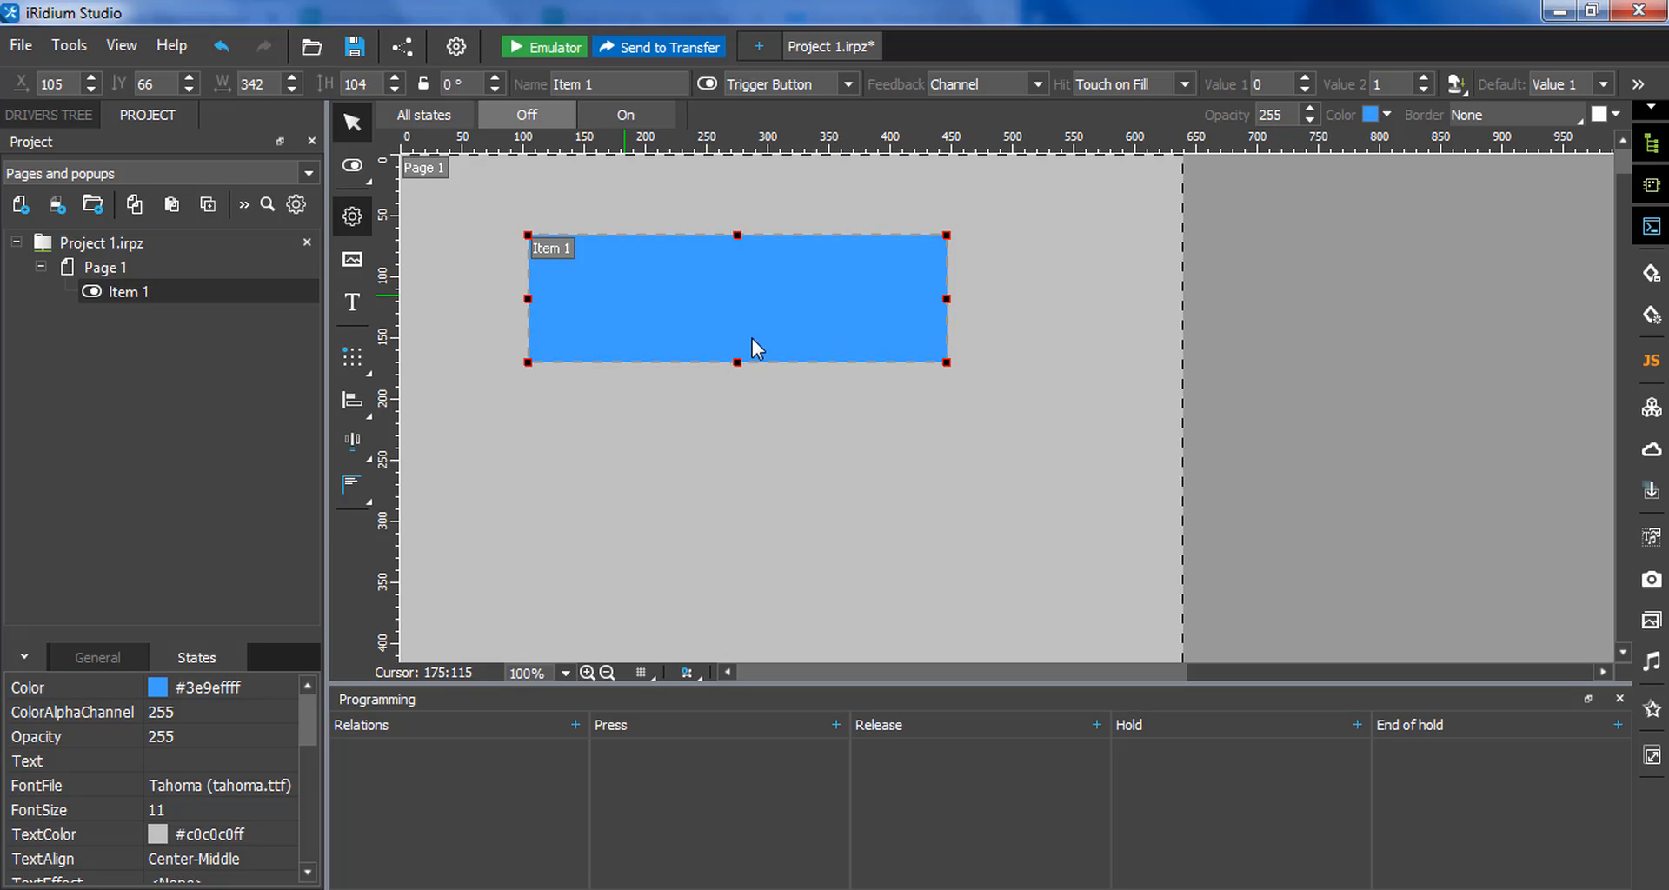
click(774, 325)
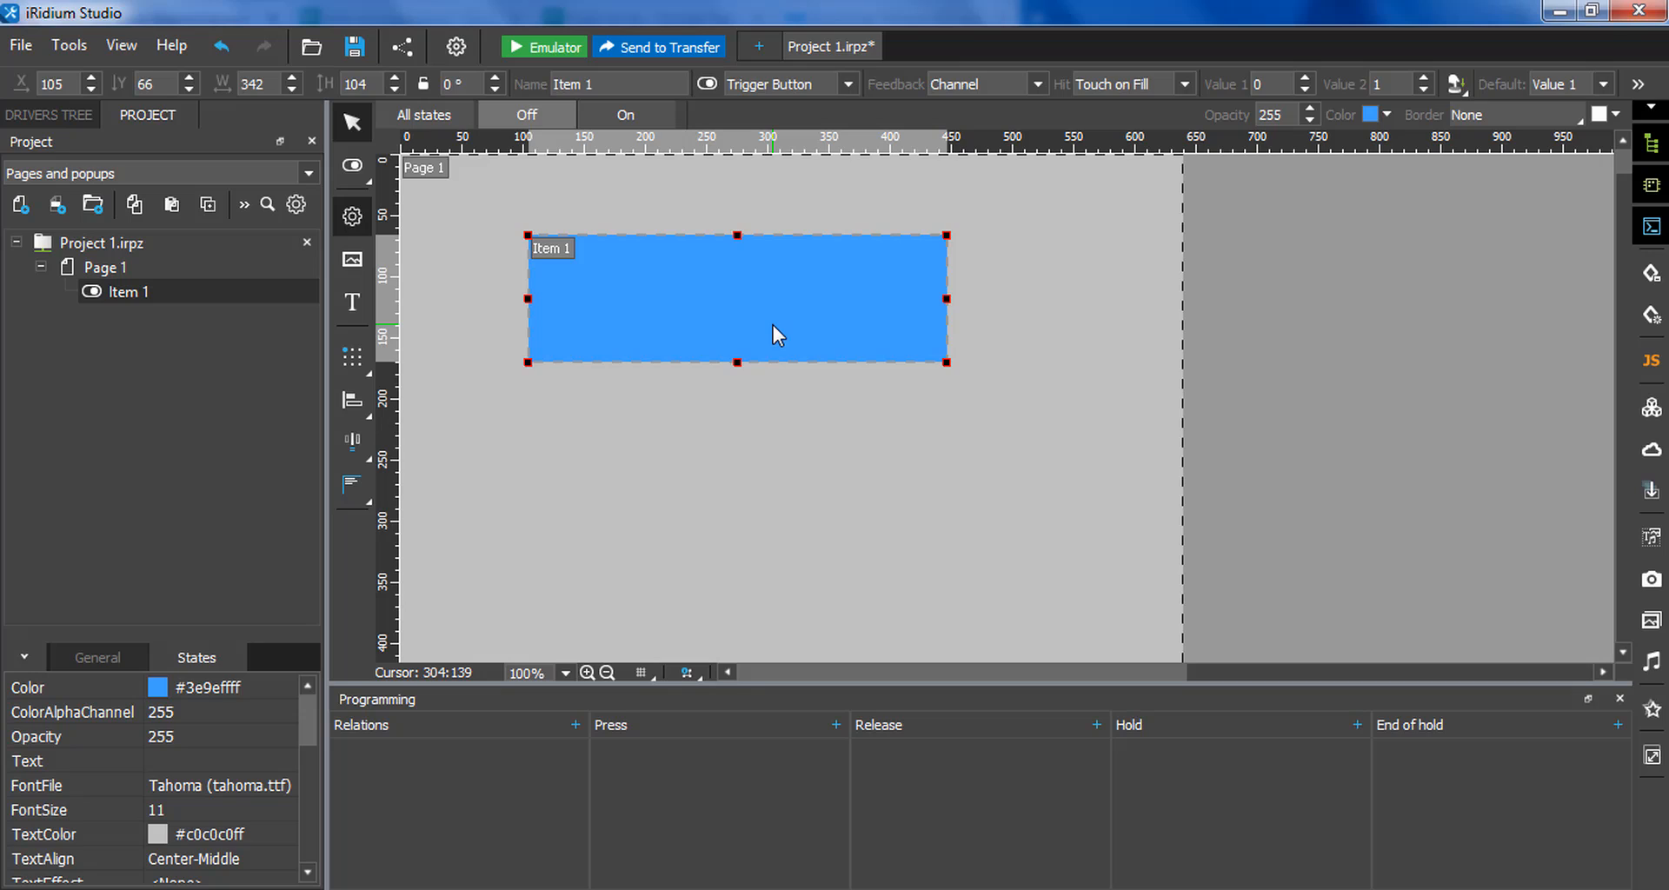
- Look at the alpha channel and transparent swatch in Item 1's quick color options without applying a change
click(1384, 114)
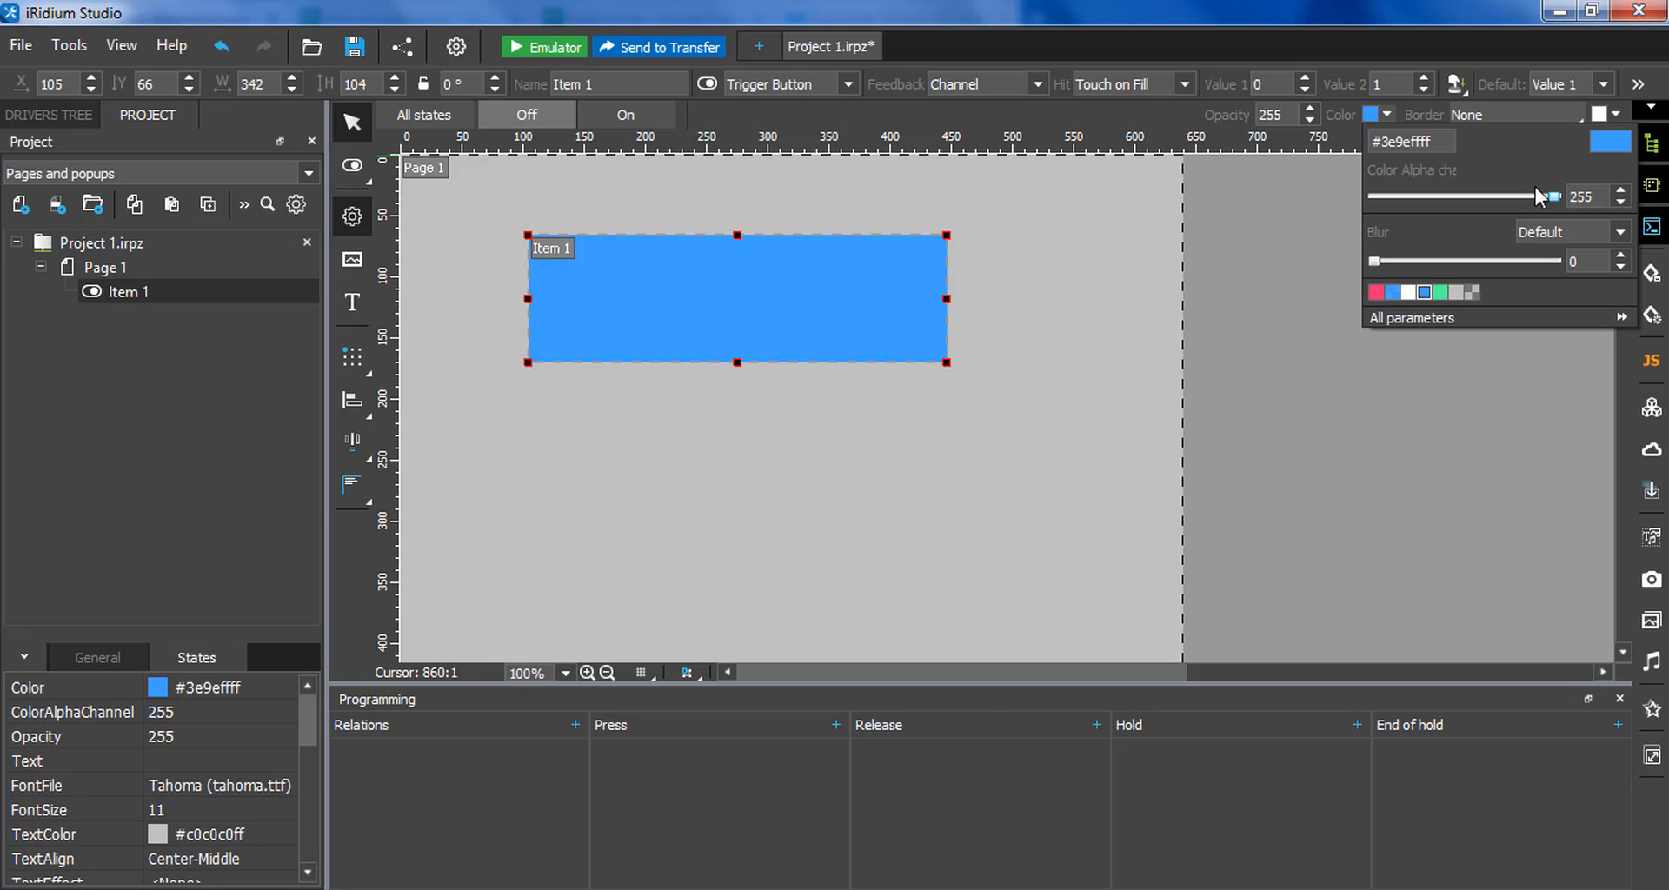
mouse_move(1539, 196)
mouse_down()
mouse_move(1265, 186)
mouse_move(1562, 197)
mouse_up()
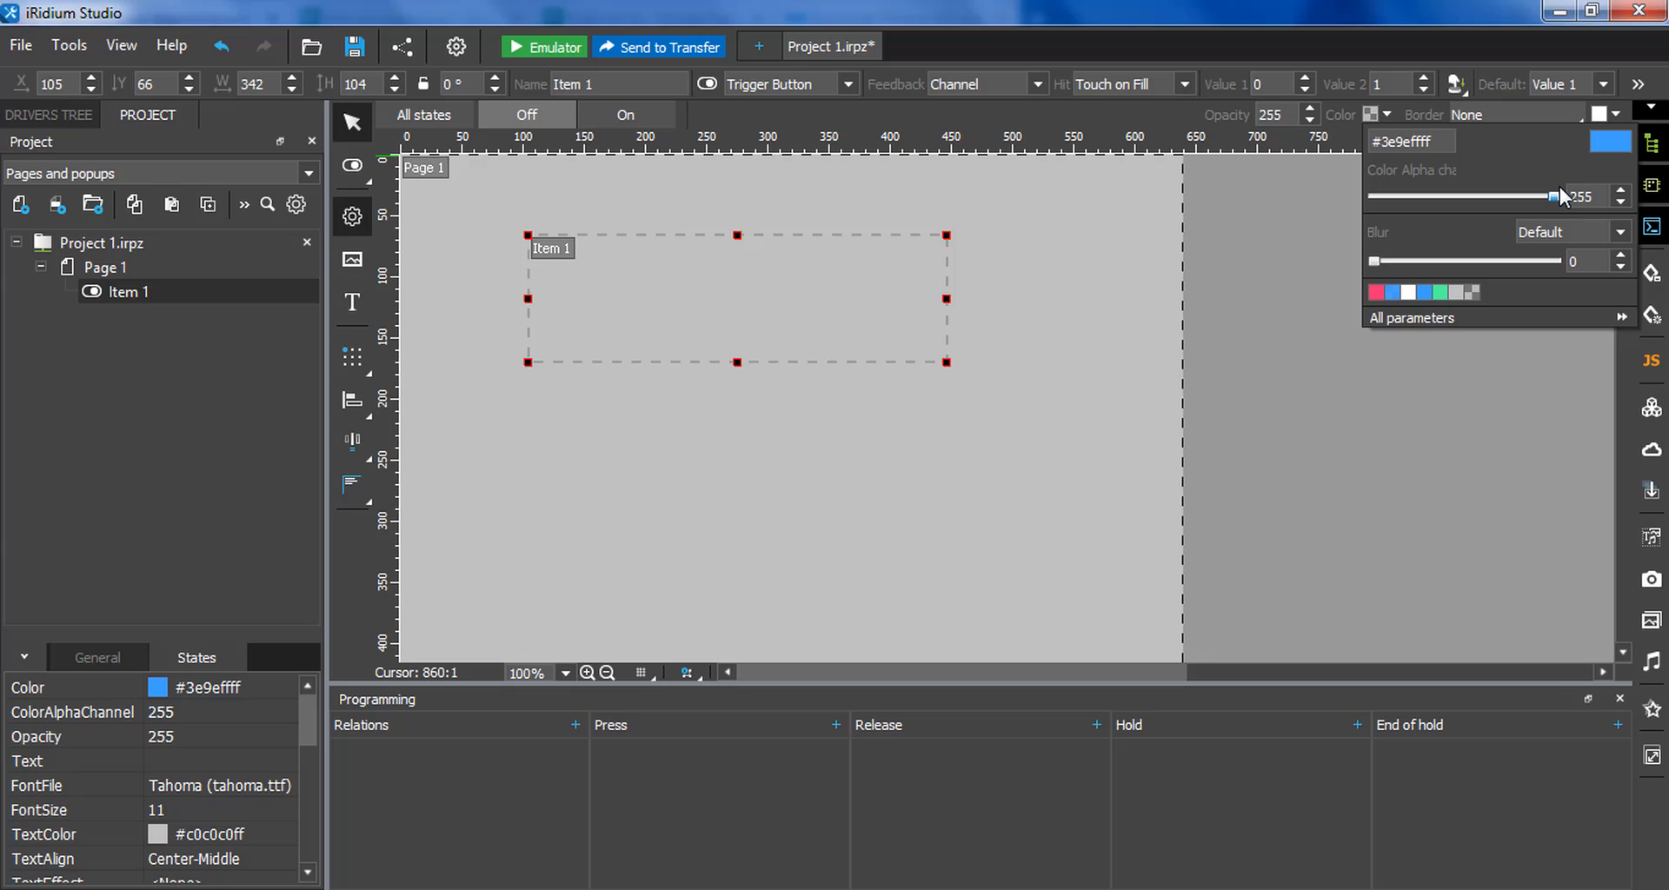
click(1455, 446)
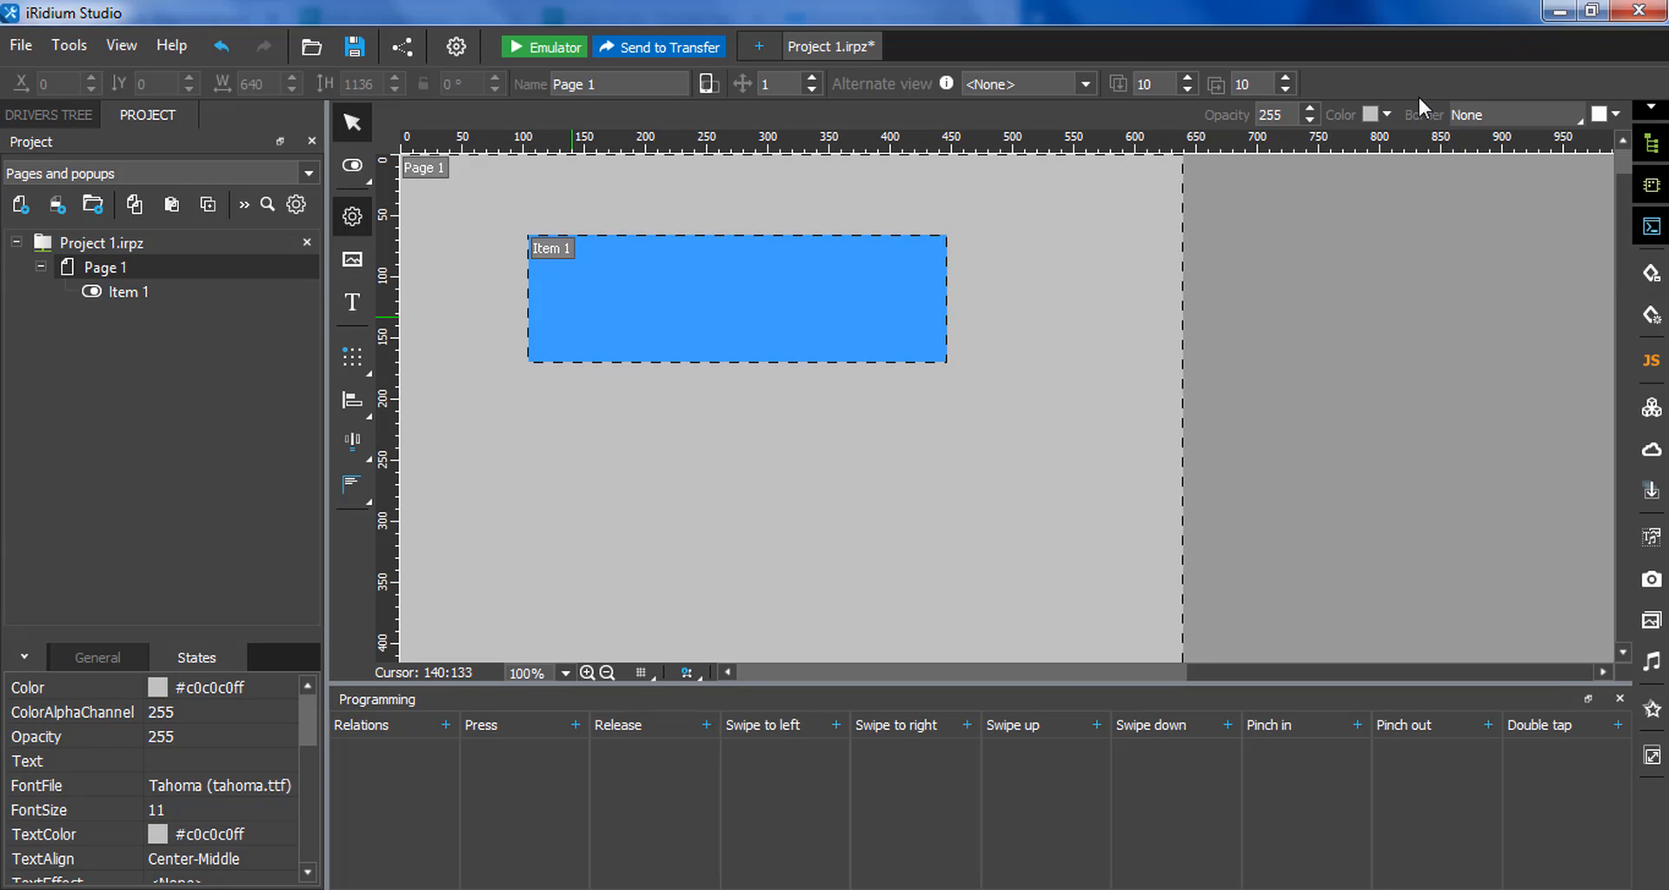
- Review the trigger button's send value options and compare its On and Off states
click(1464, 88)
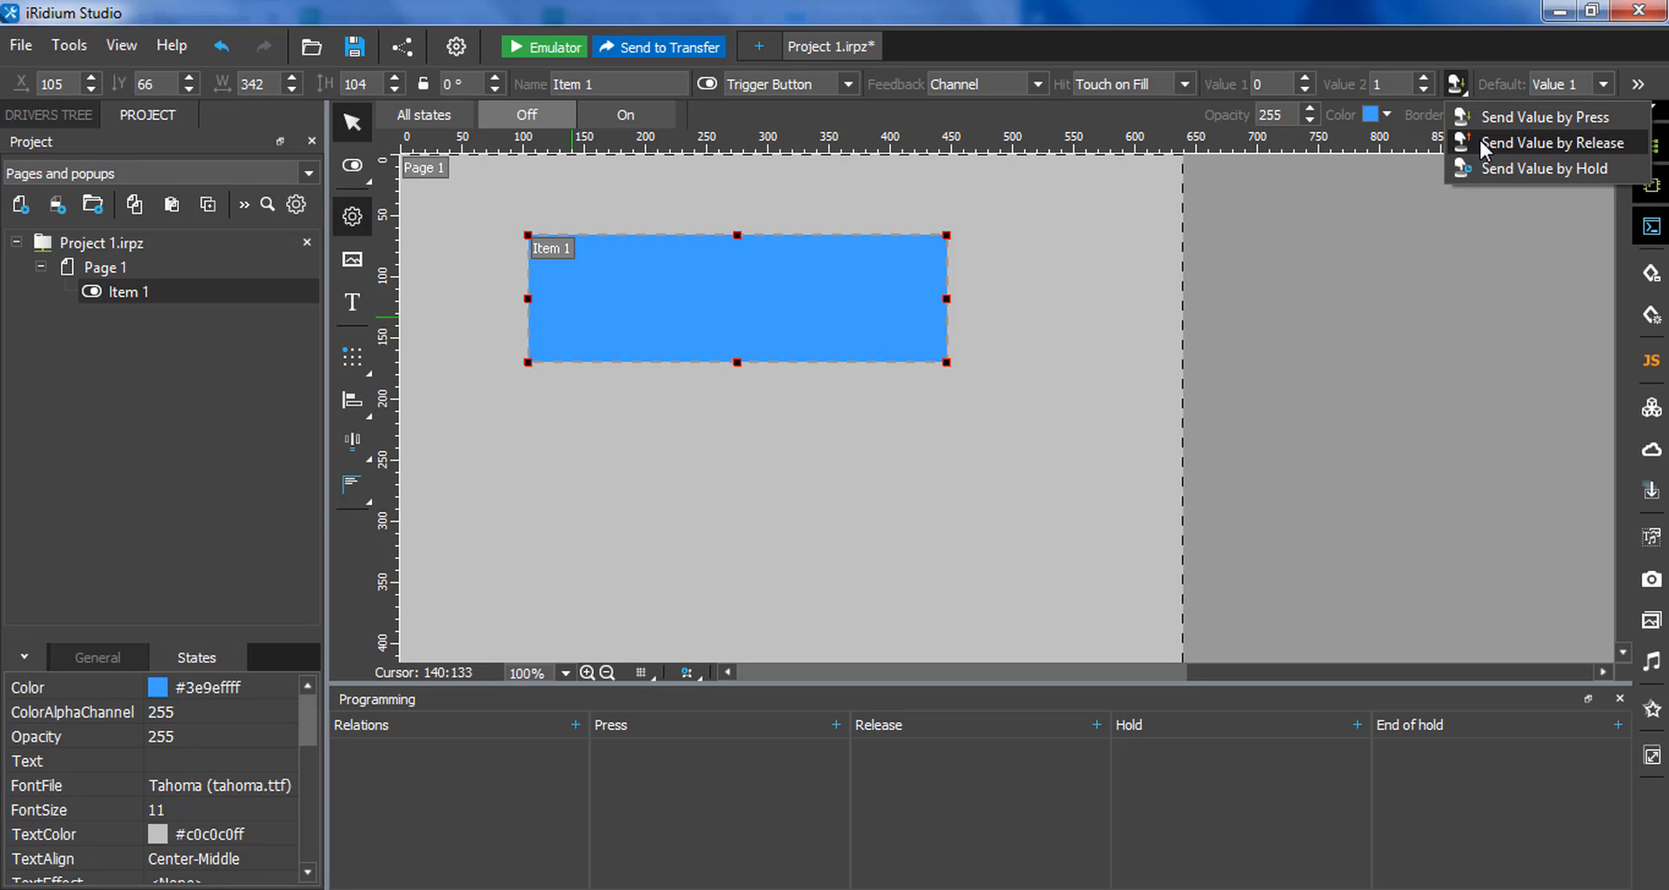
click(776, 306)
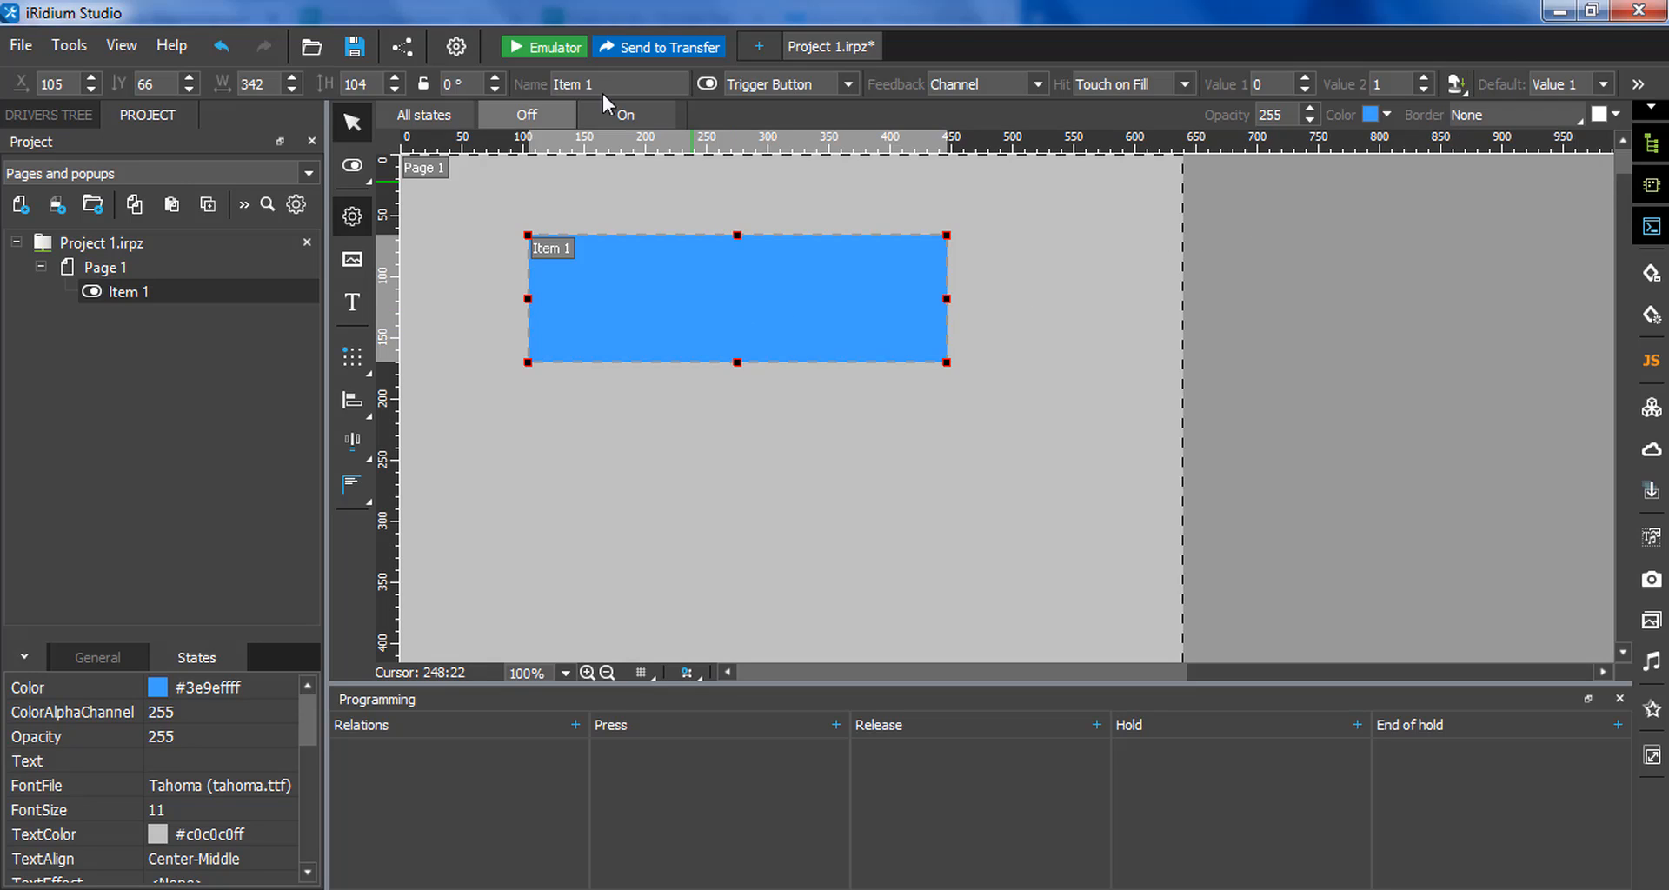
click(600, 113)
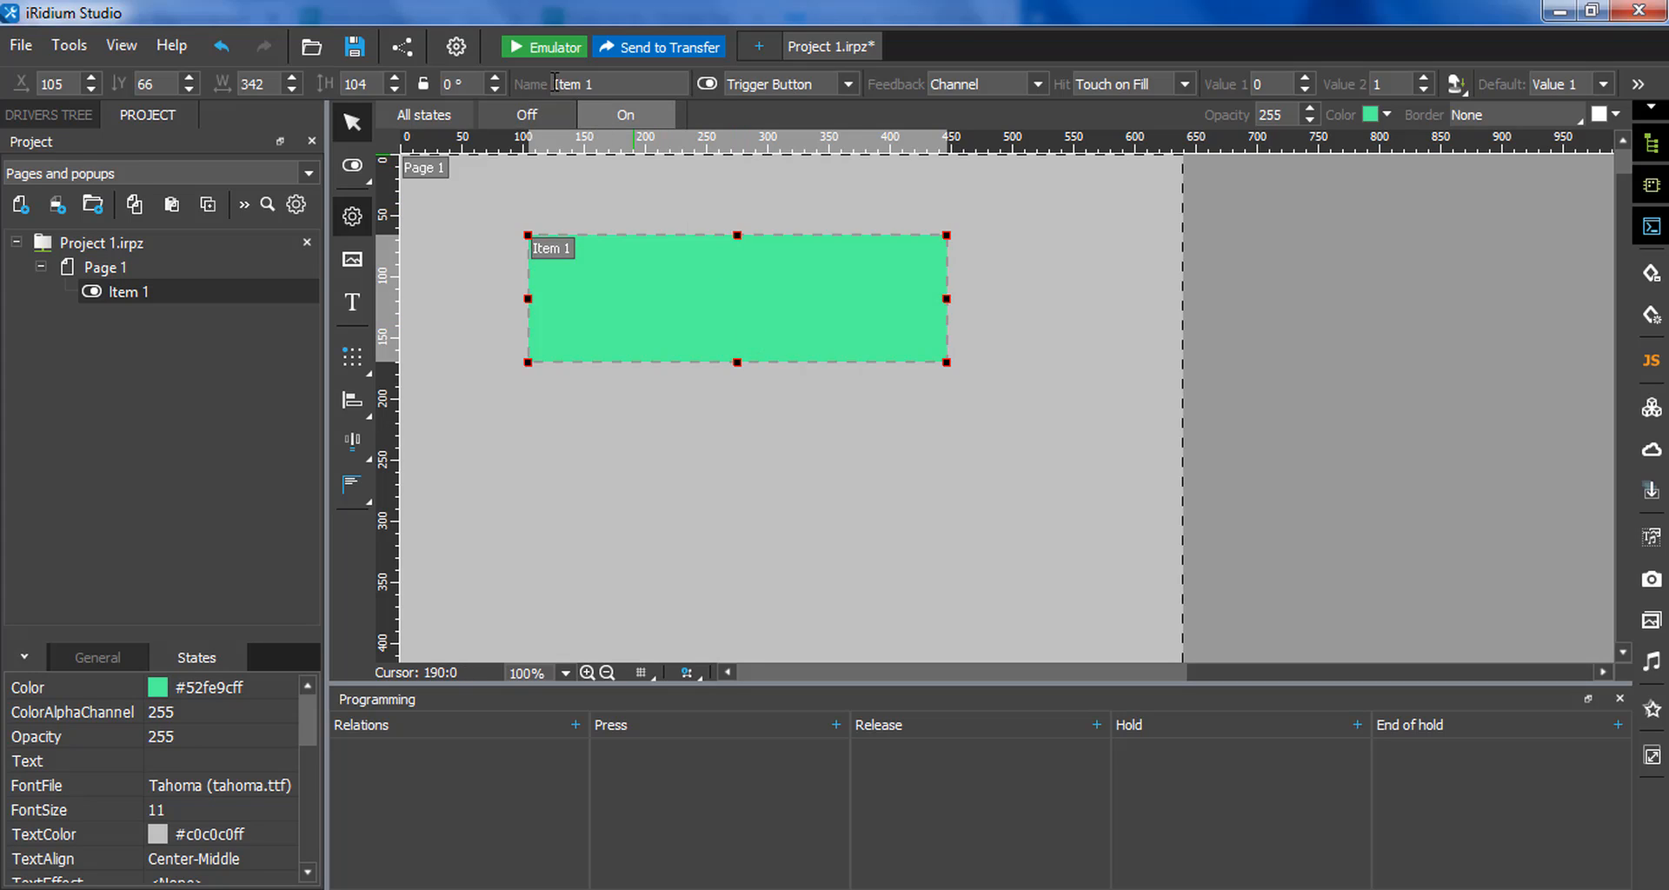
click(534, 122)
click(535, 124)
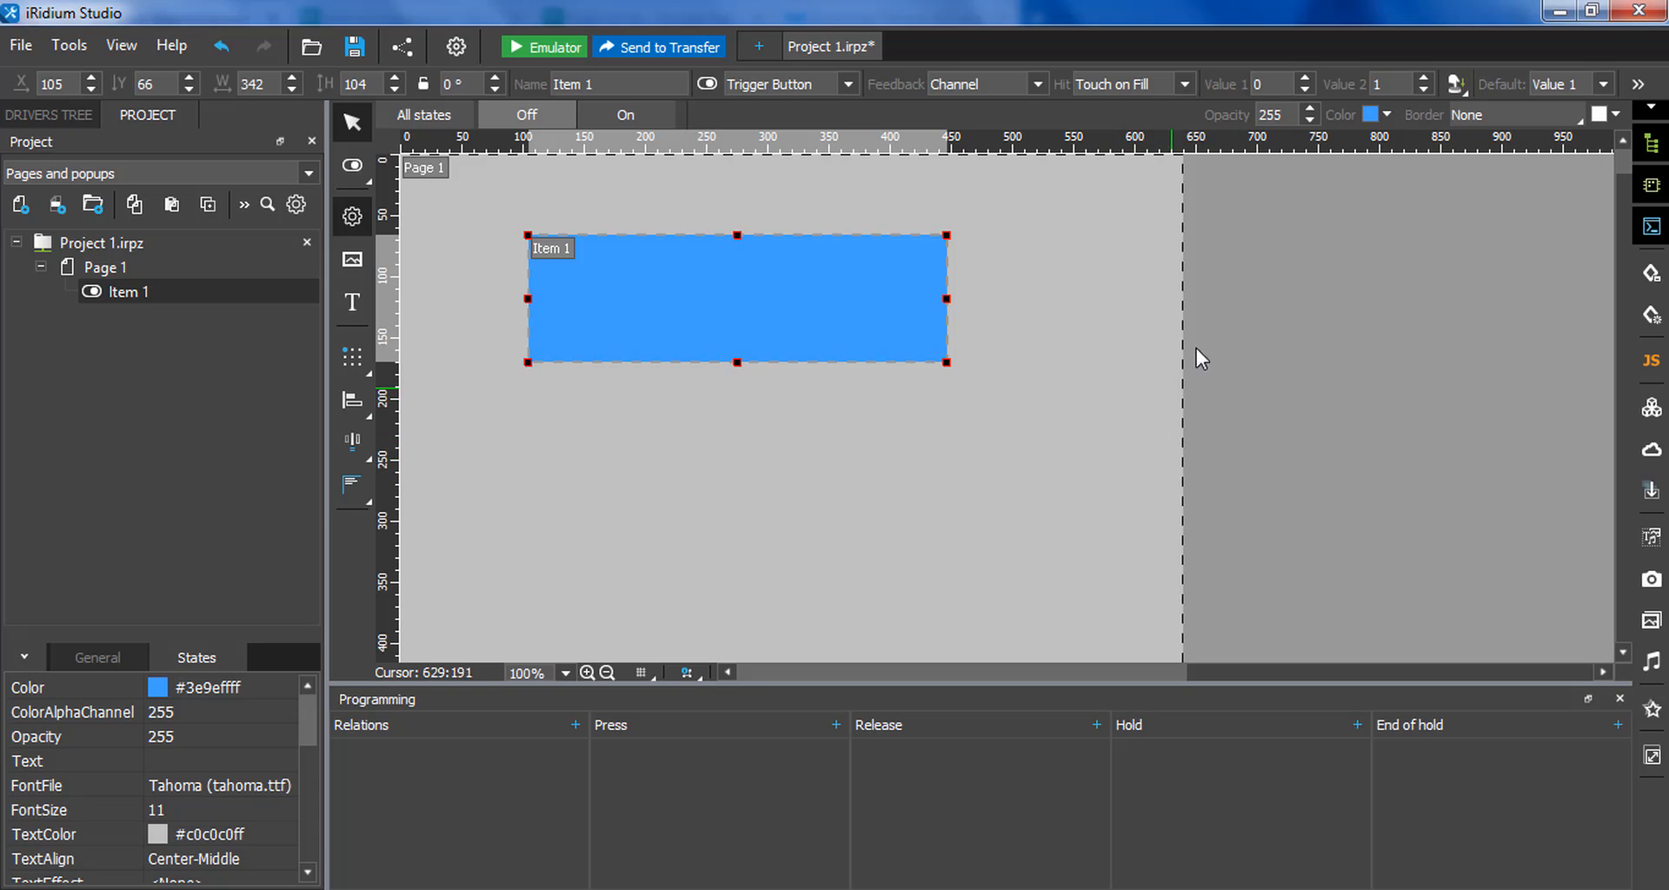
- Try Send Value by Release on Item 1, and set it to Send Value by Hold
click(1454, 85)
click(1485, 140)
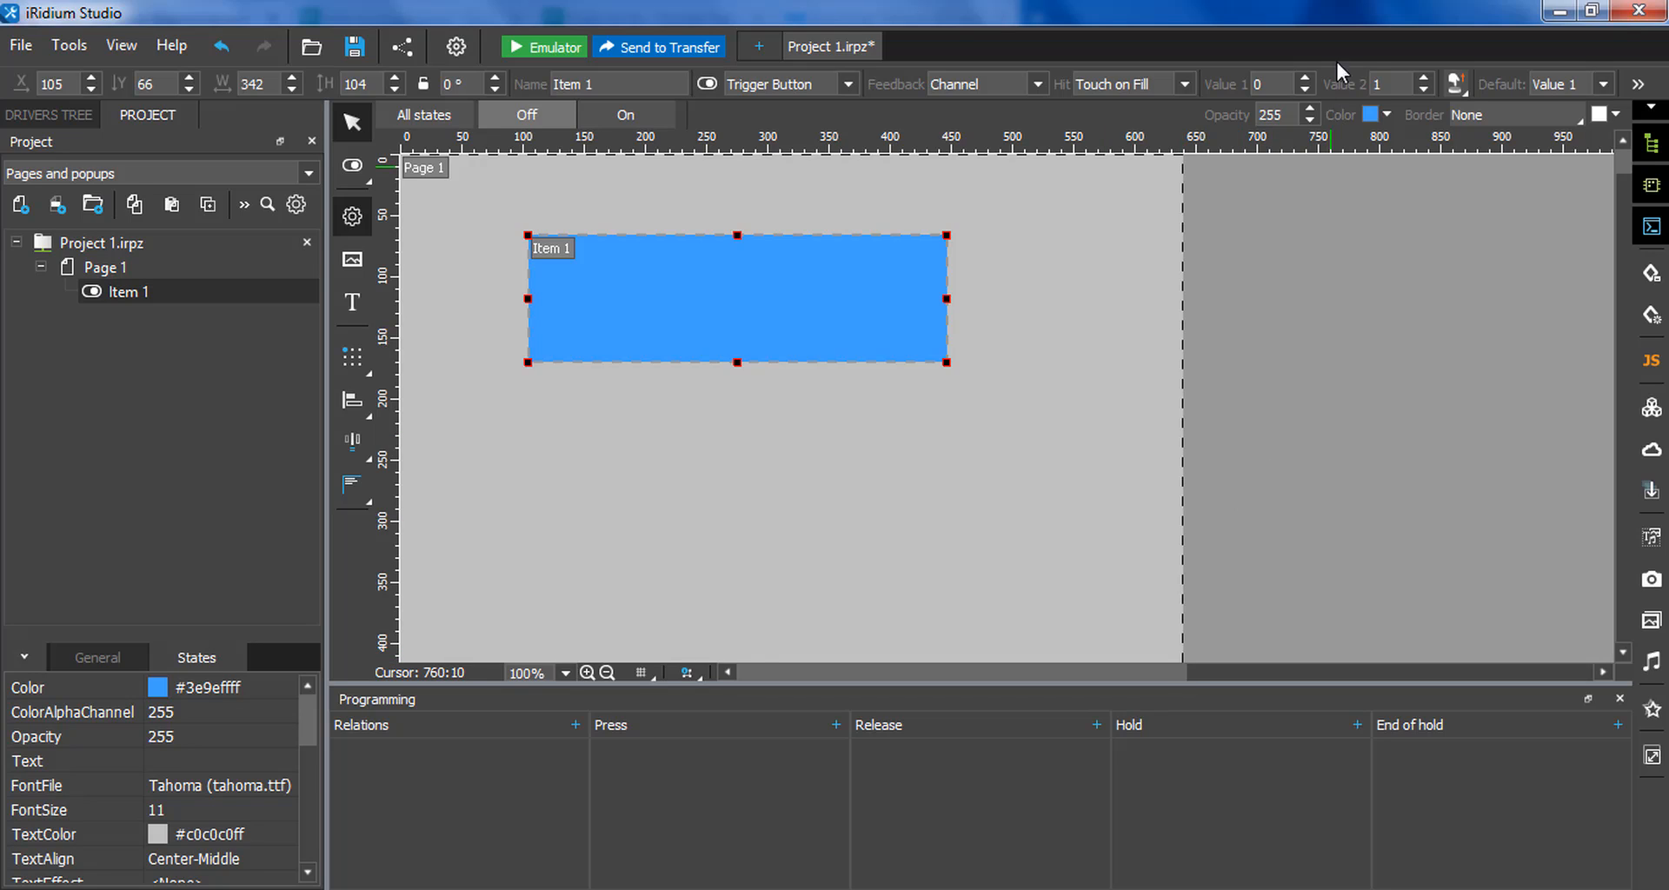
click(1461, 81)
click(1493, 172)
click(1458, 87)
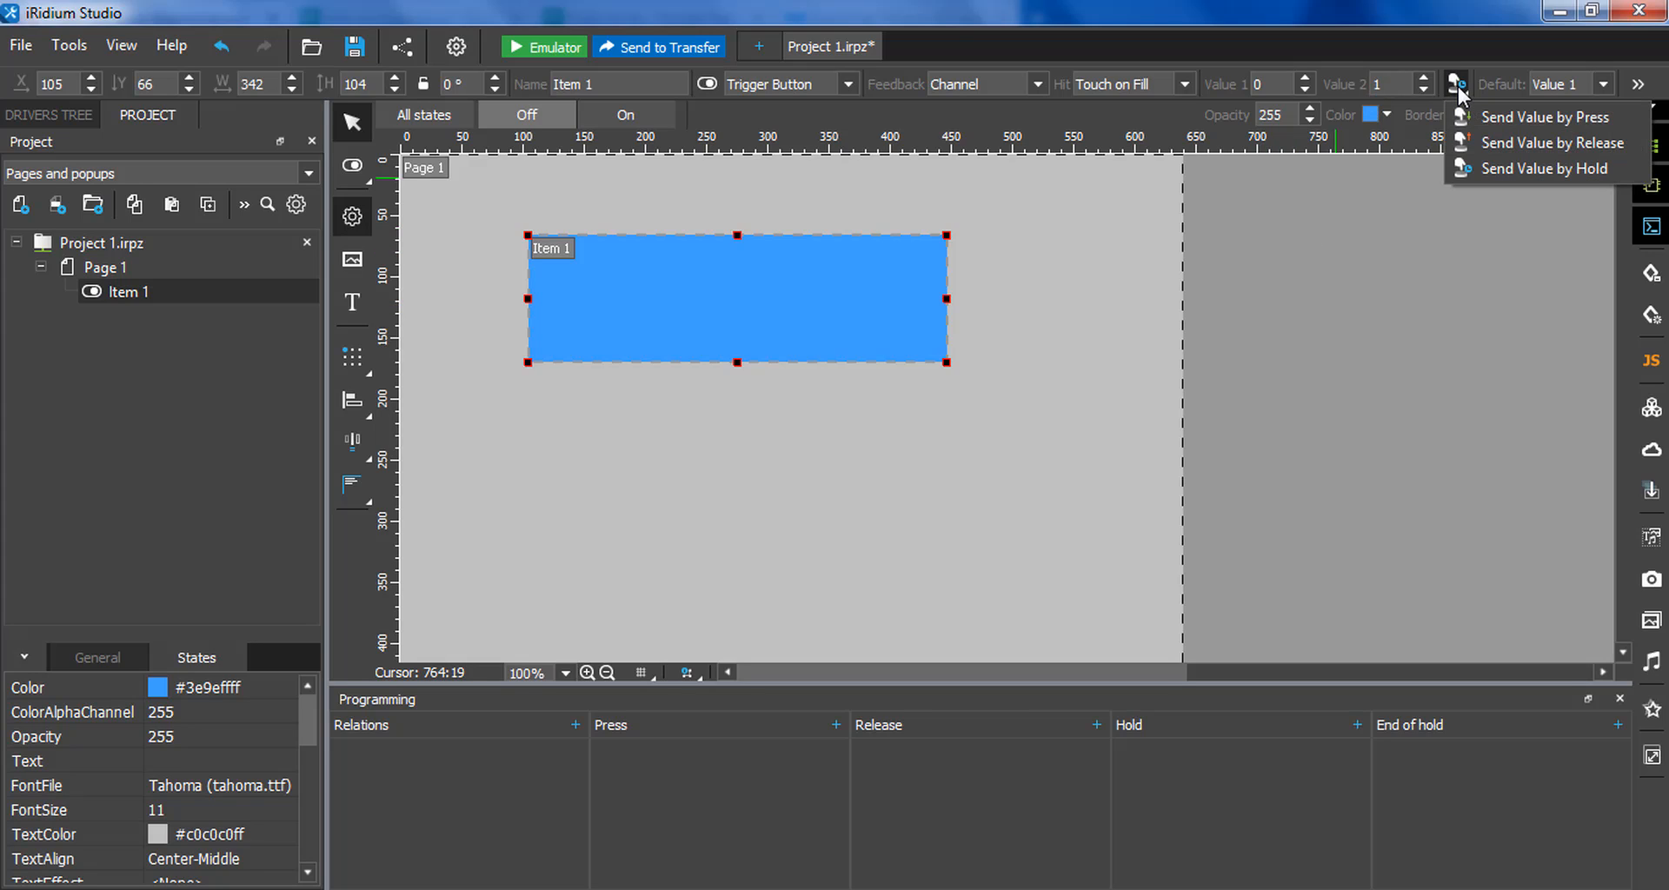
click(755, 431)
click(755, 430)
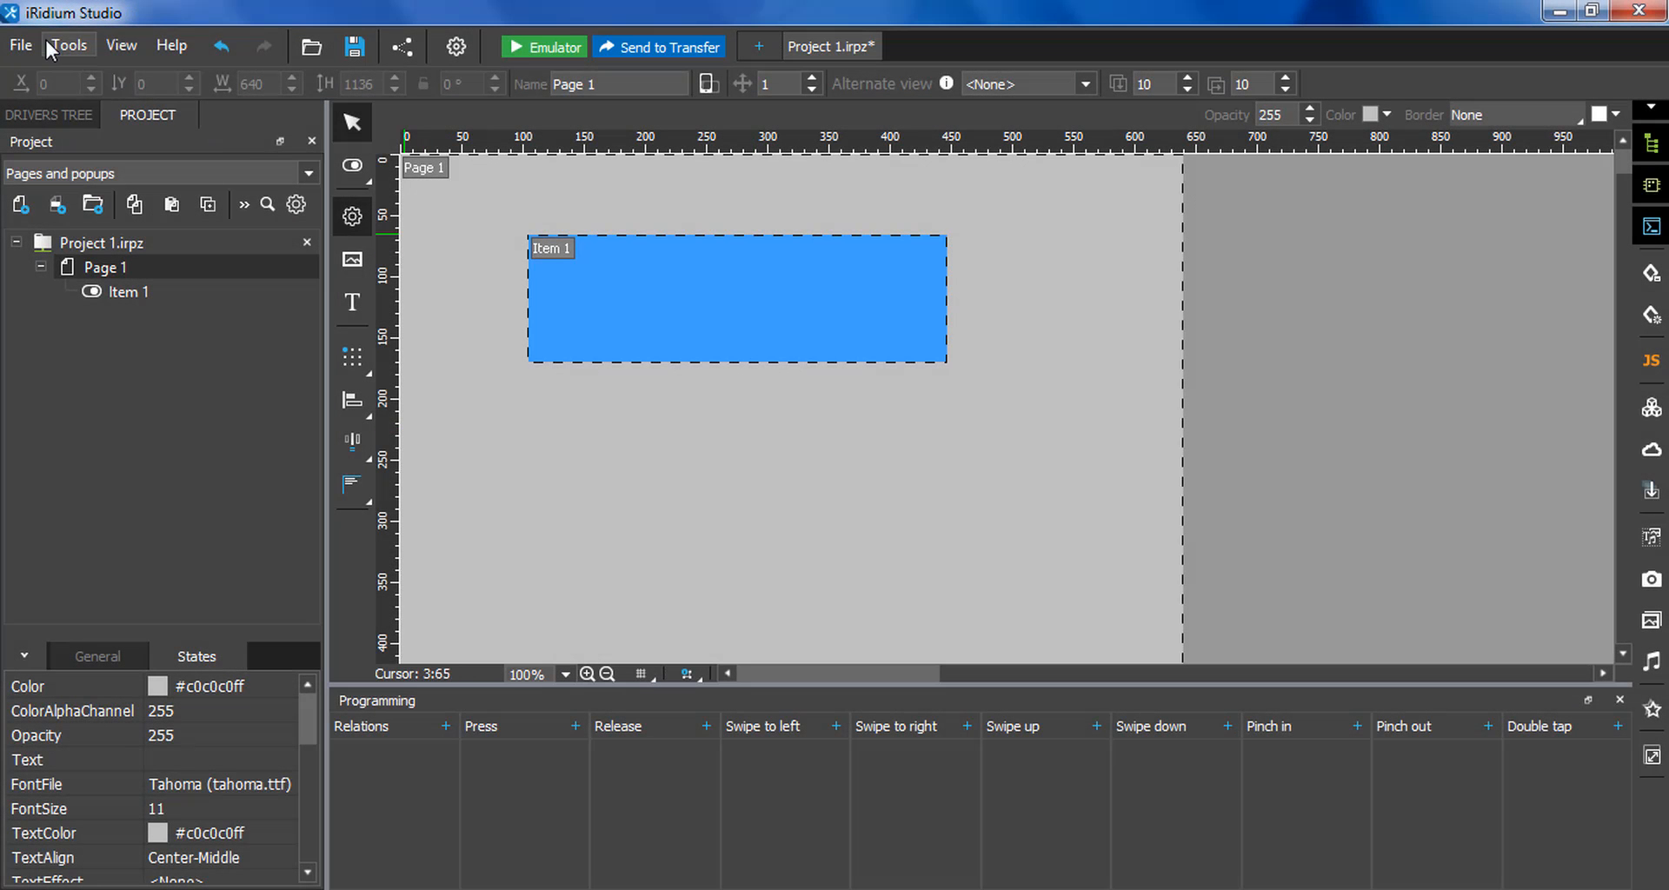
- Open the Static list project and display its Popup 2
click(21, 45)
click(85, 97)
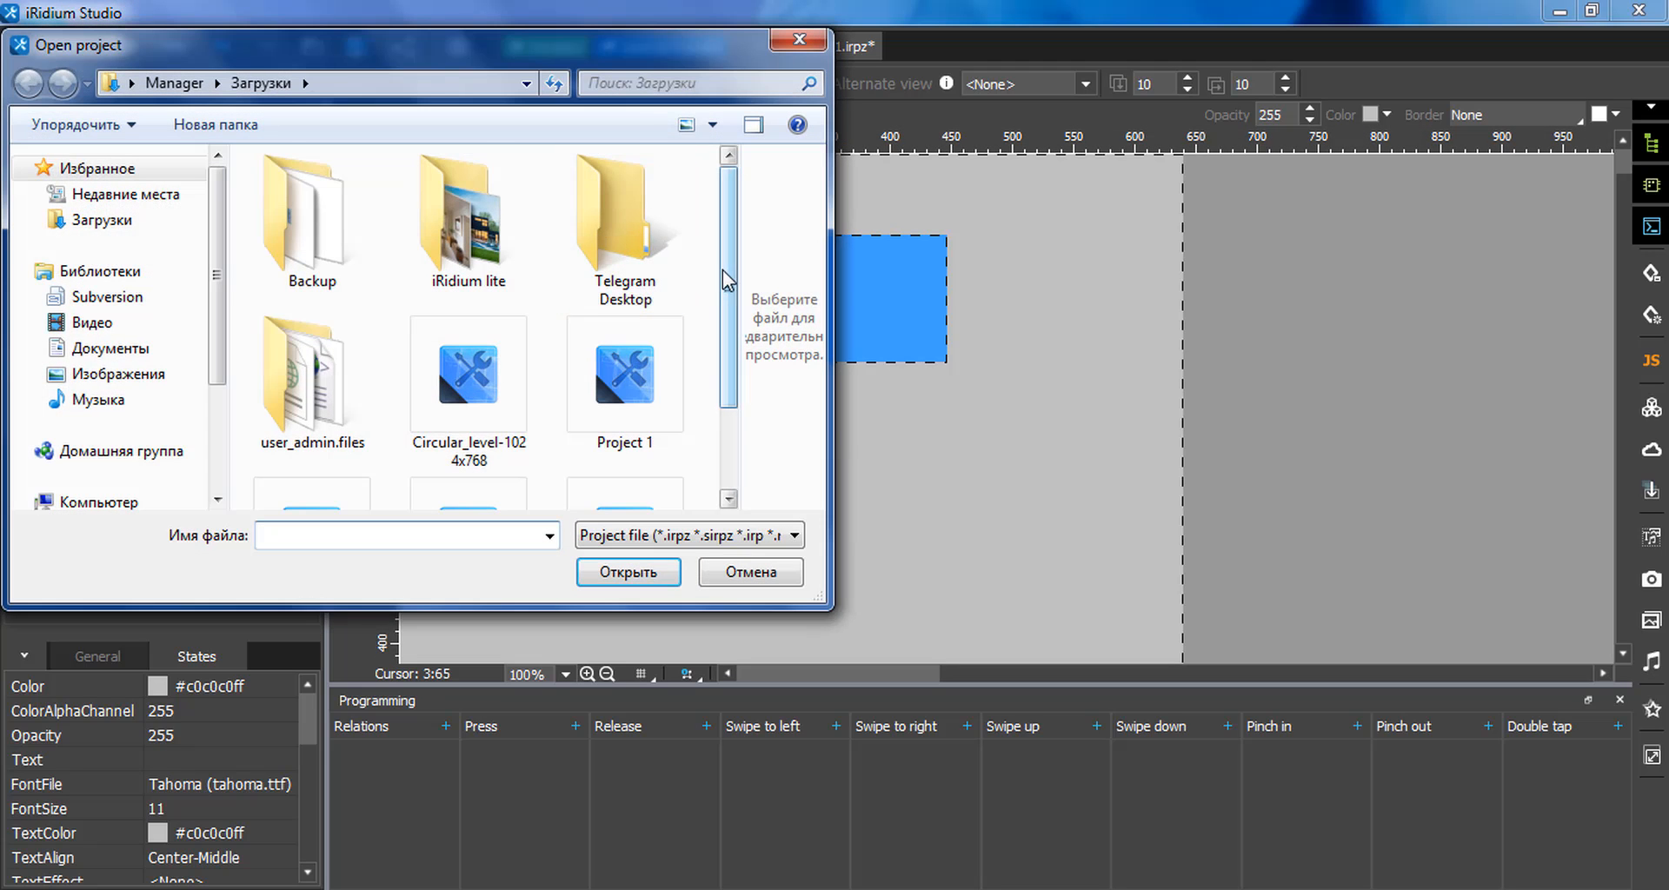
scroll(722, 270, down, 2)
click(338, 423)
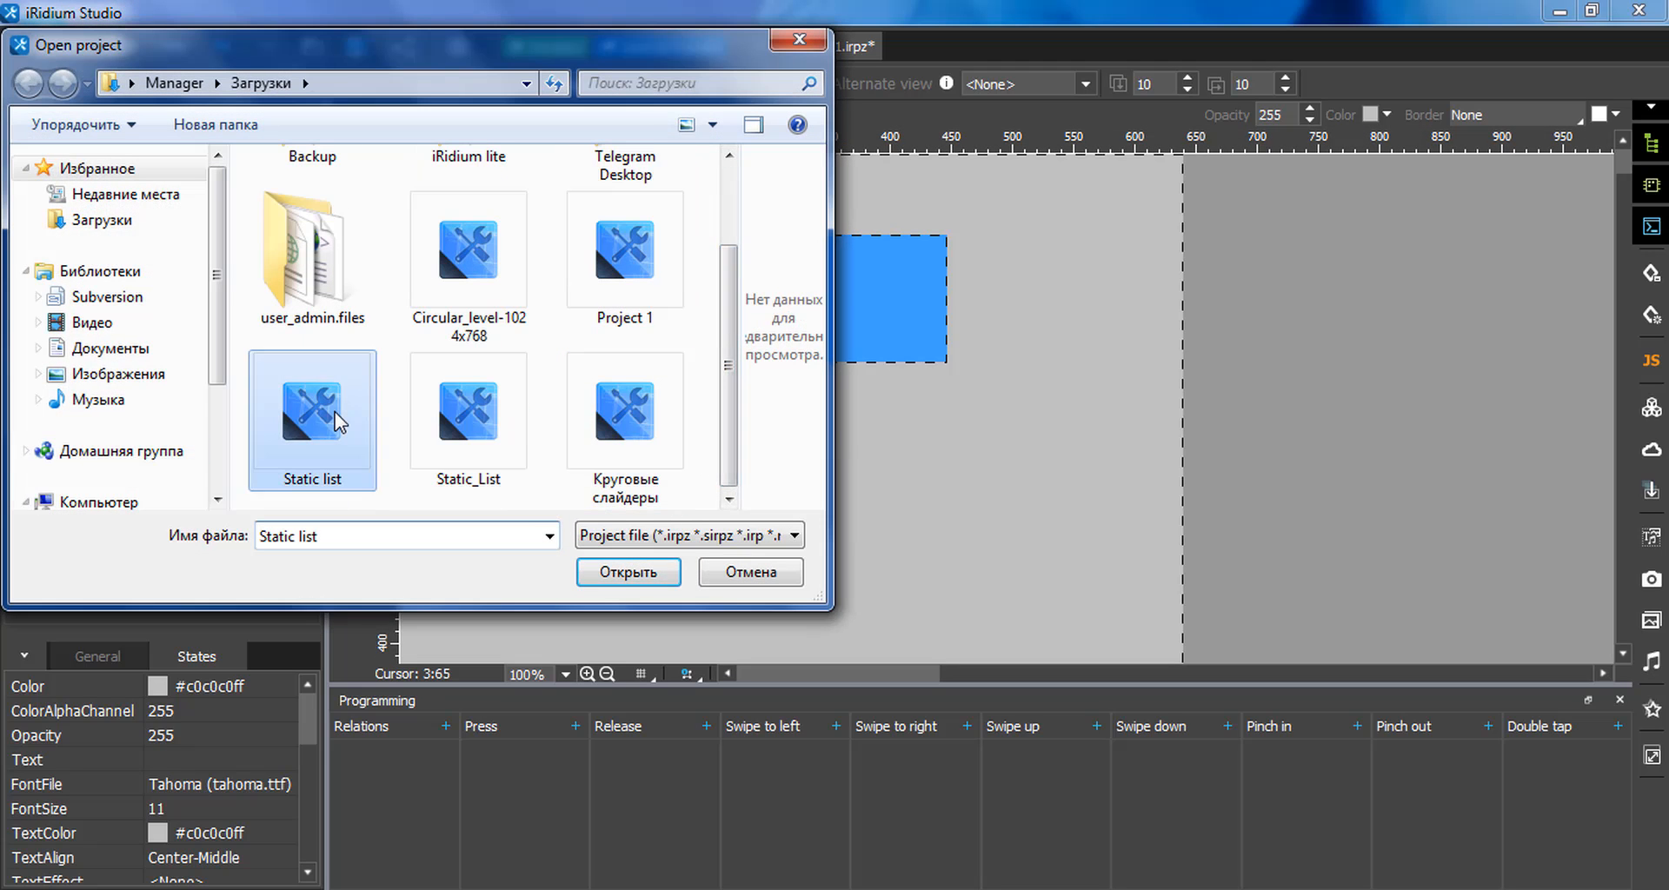
double_click(337, 423)
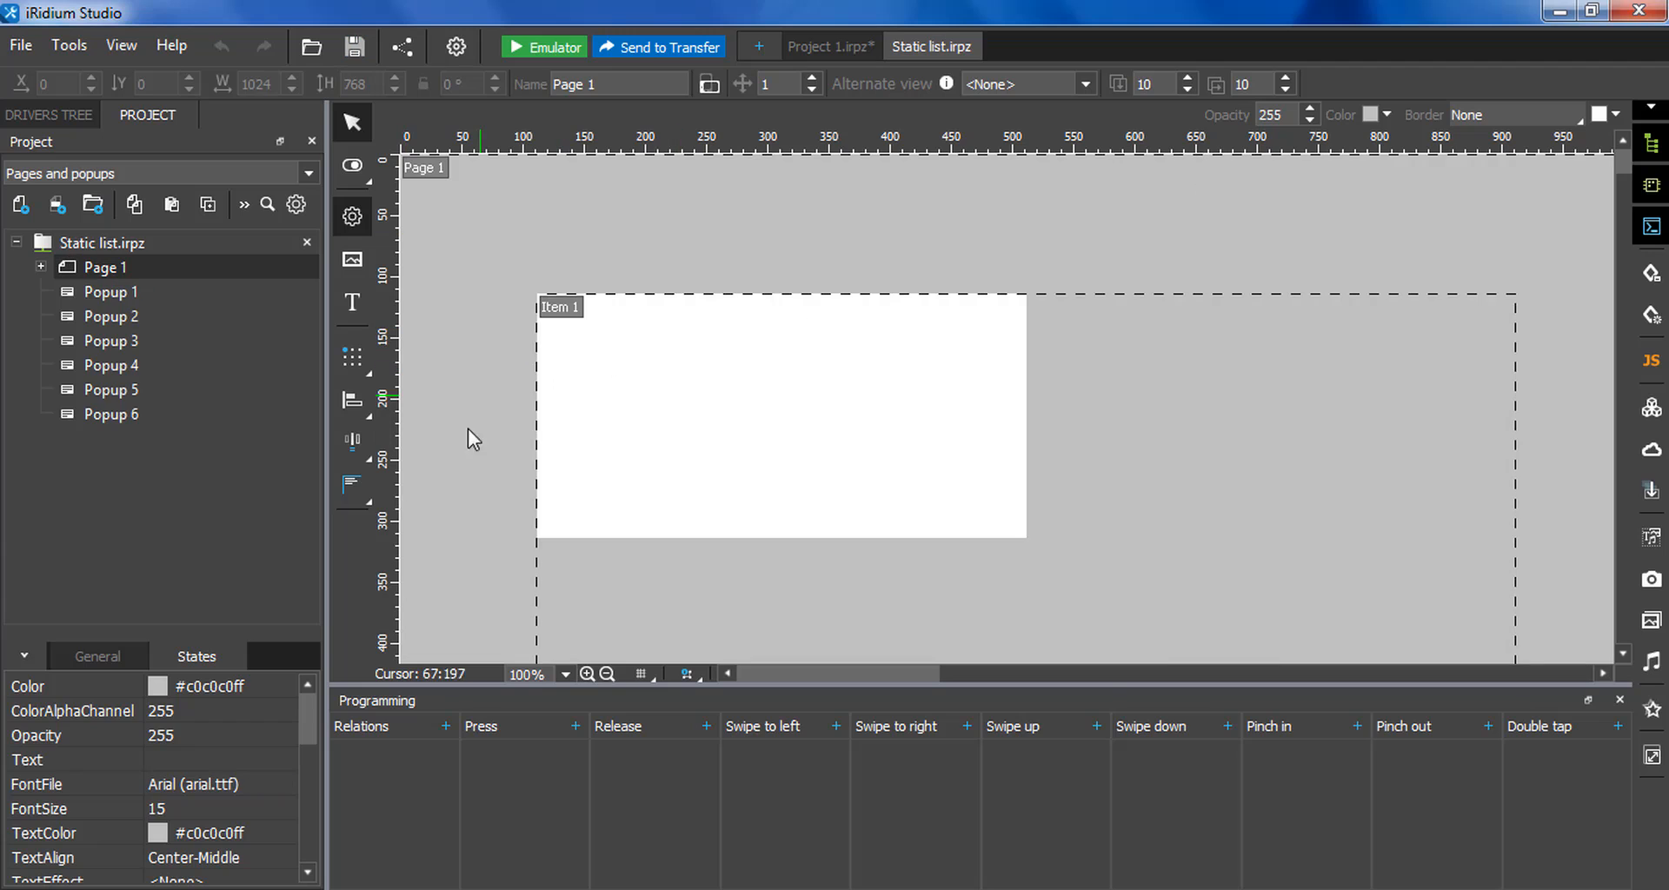
double_click(98, 317)
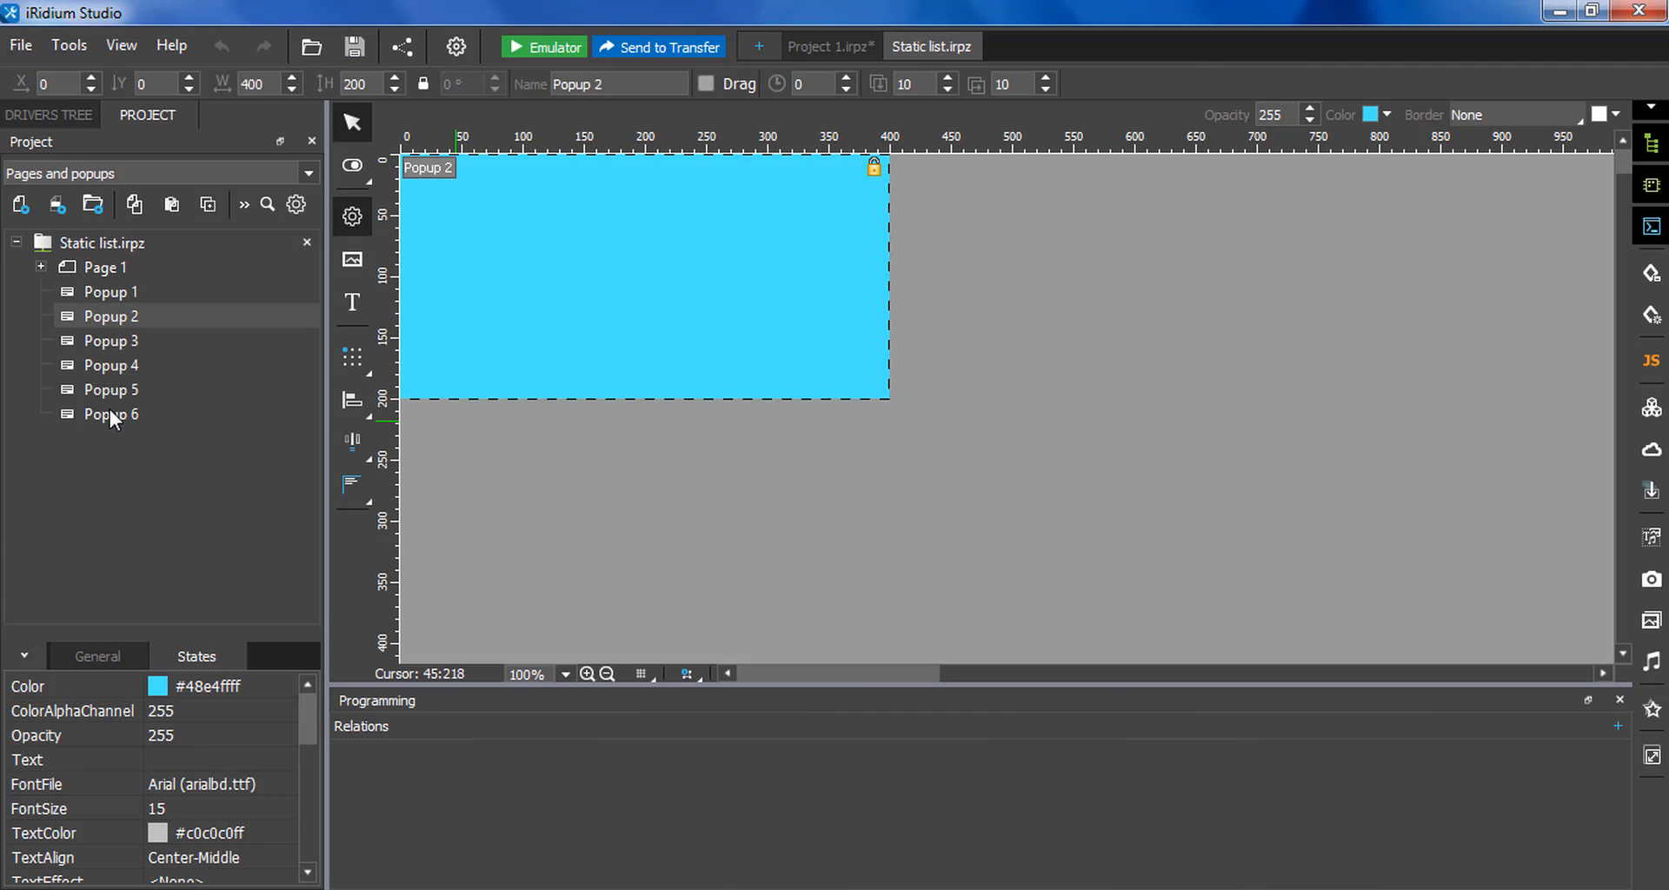
- Display Popup 1 and Page 1, and review the popups assigned to the static list Item 1 without changing them
drag(110, 410, 121, 269)
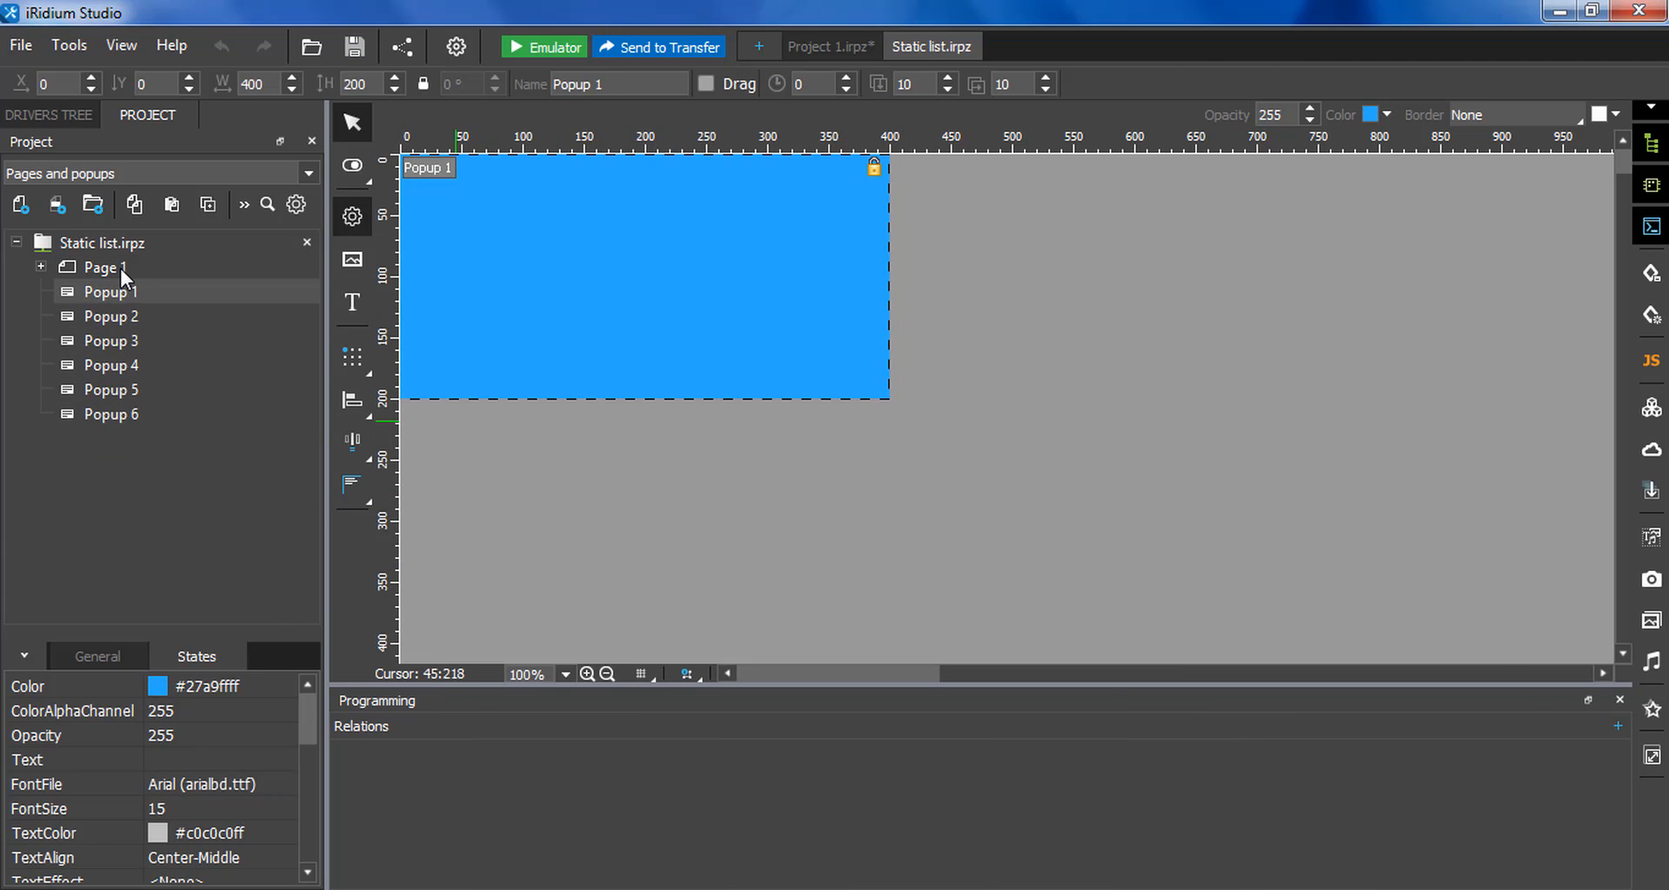
click(118, 264)
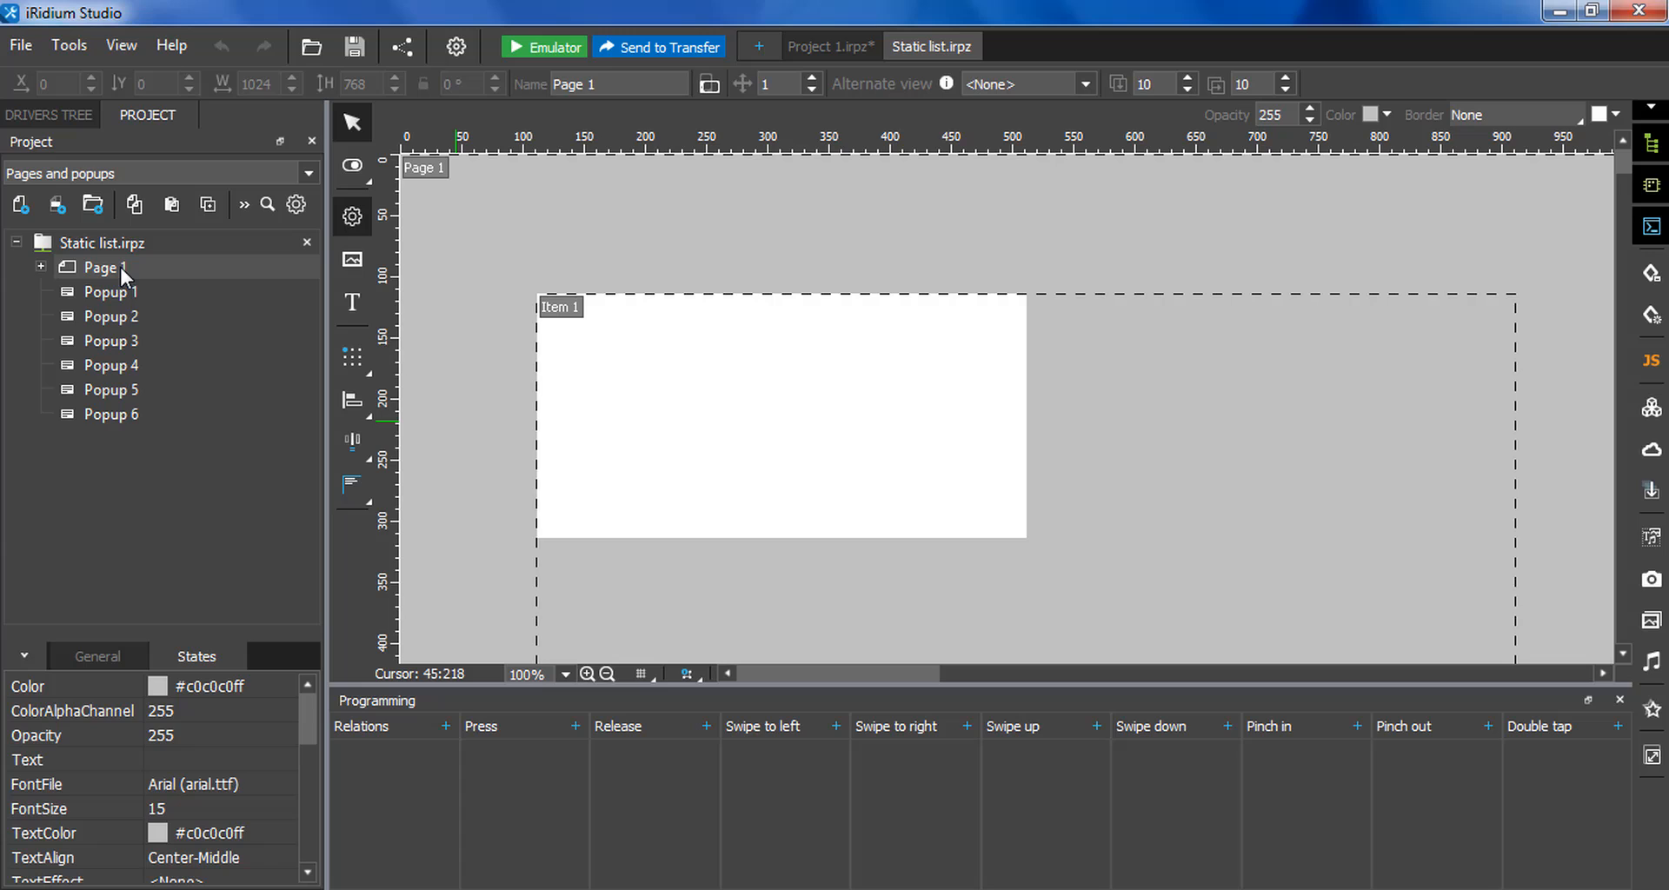
double_click(790, 433)
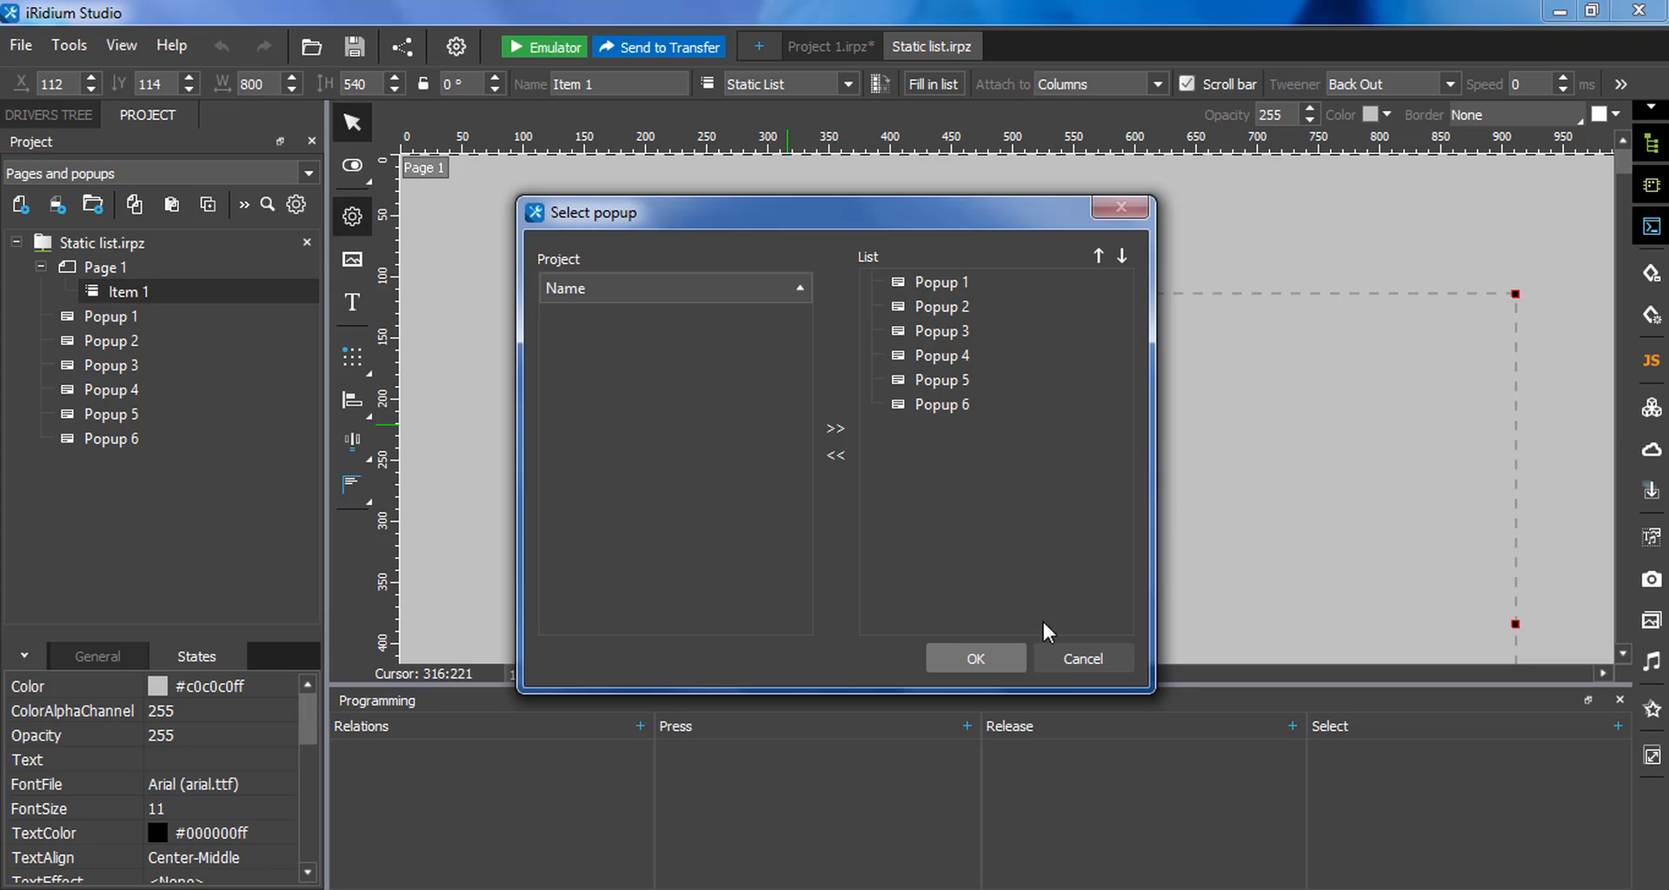
click(1061, 655)
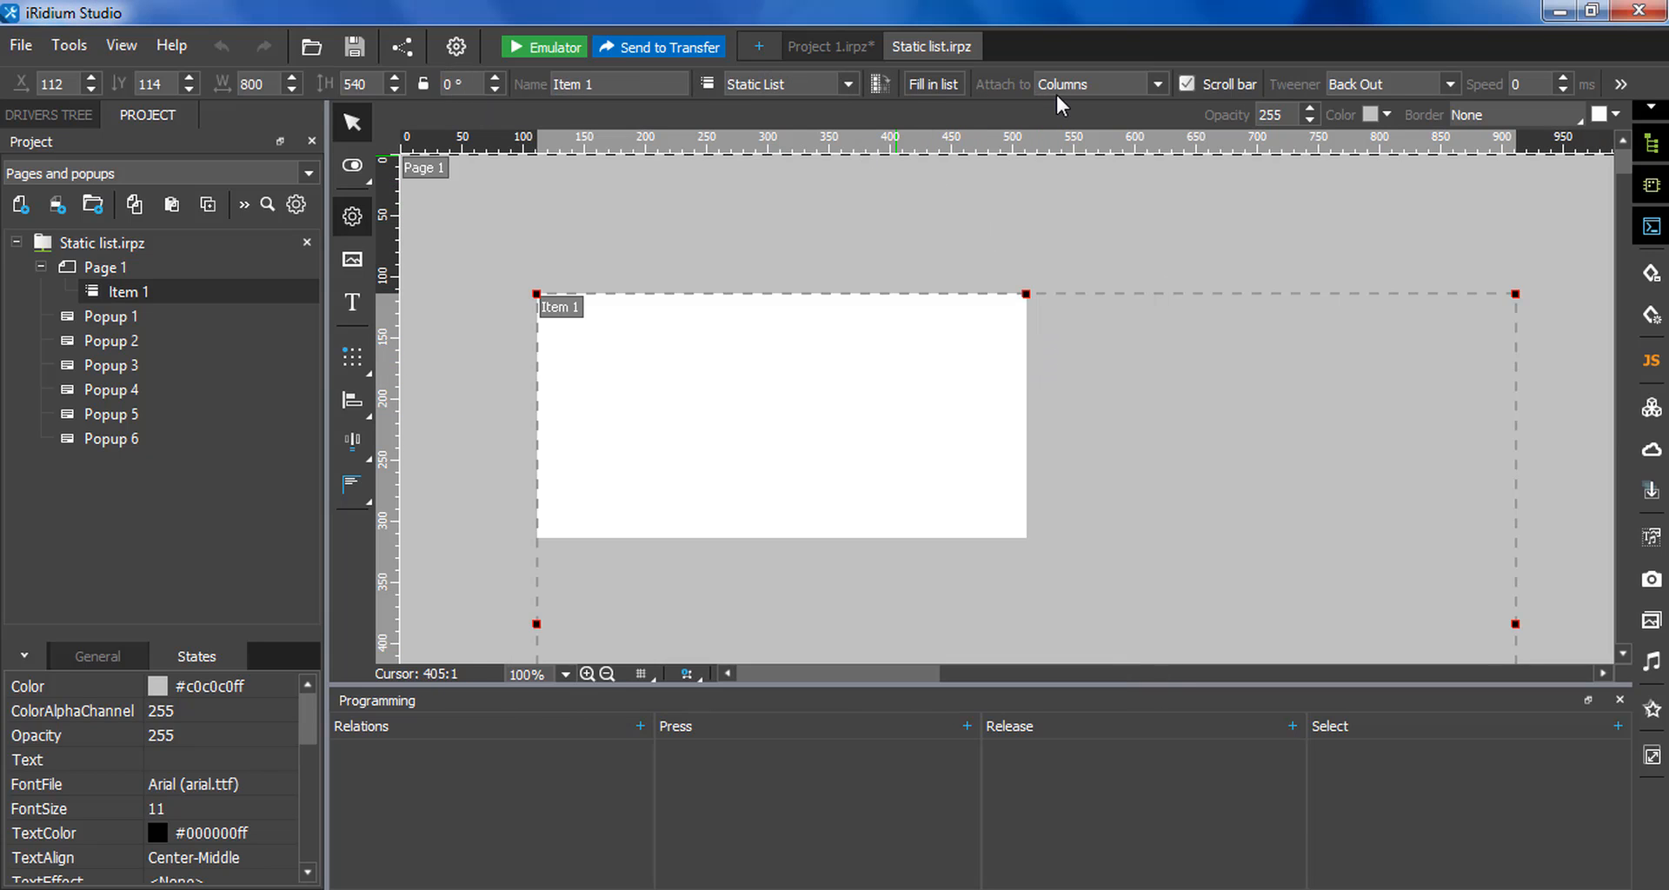
- Keep Item 1's Attach to setting at Columns, run the project in the emulator, scroll the list, and close the emulator
click(1156, 87)
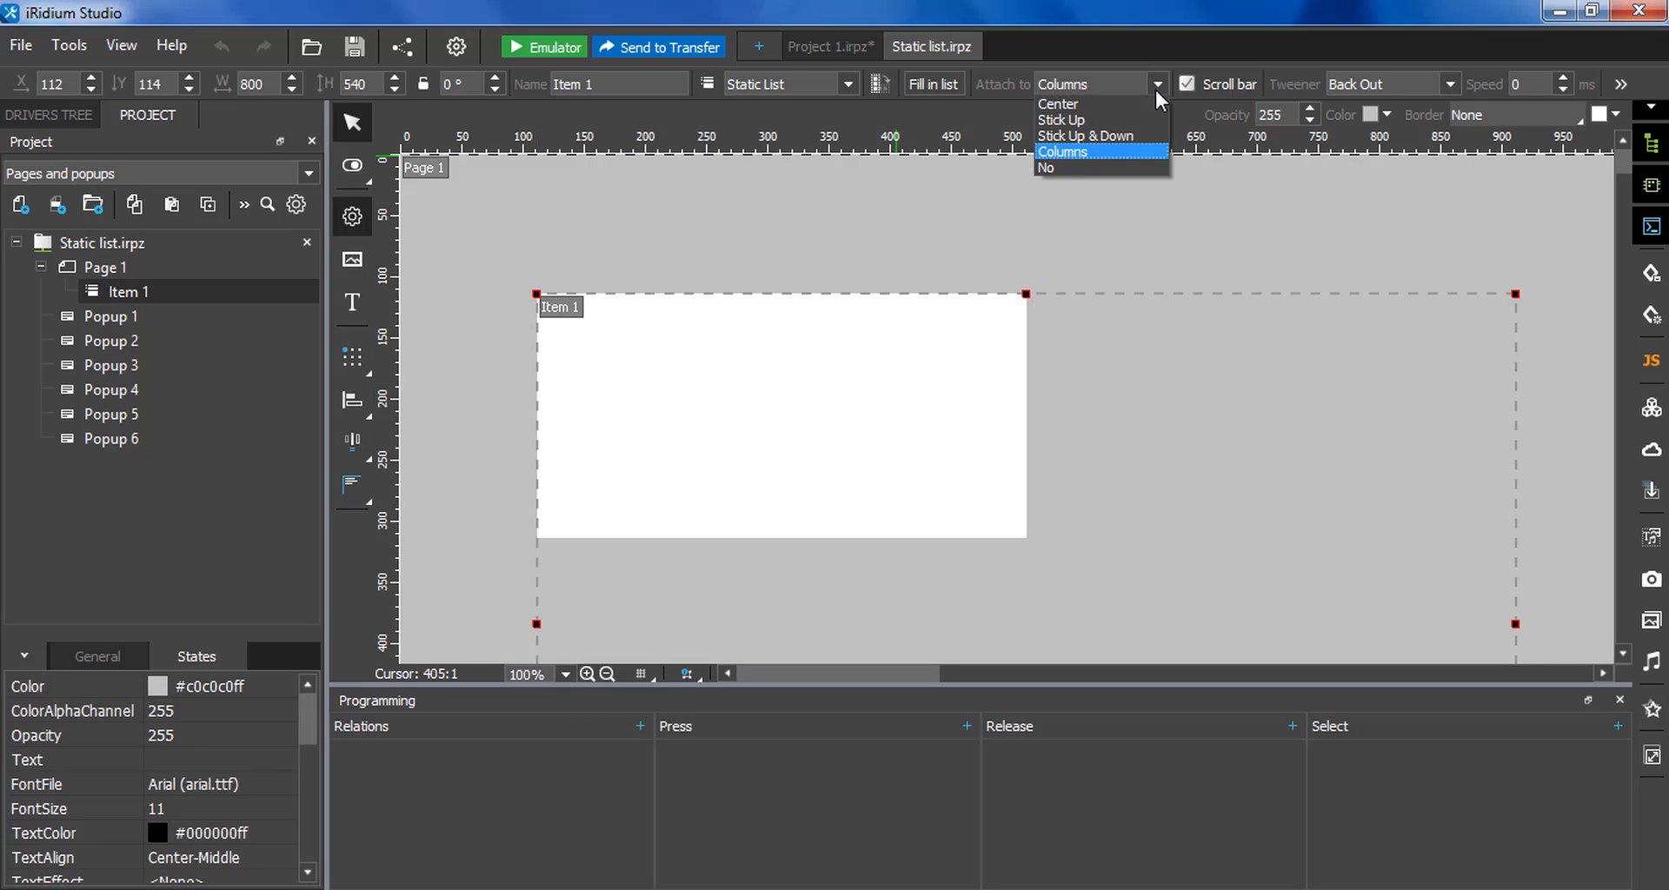
click(1085, 157)
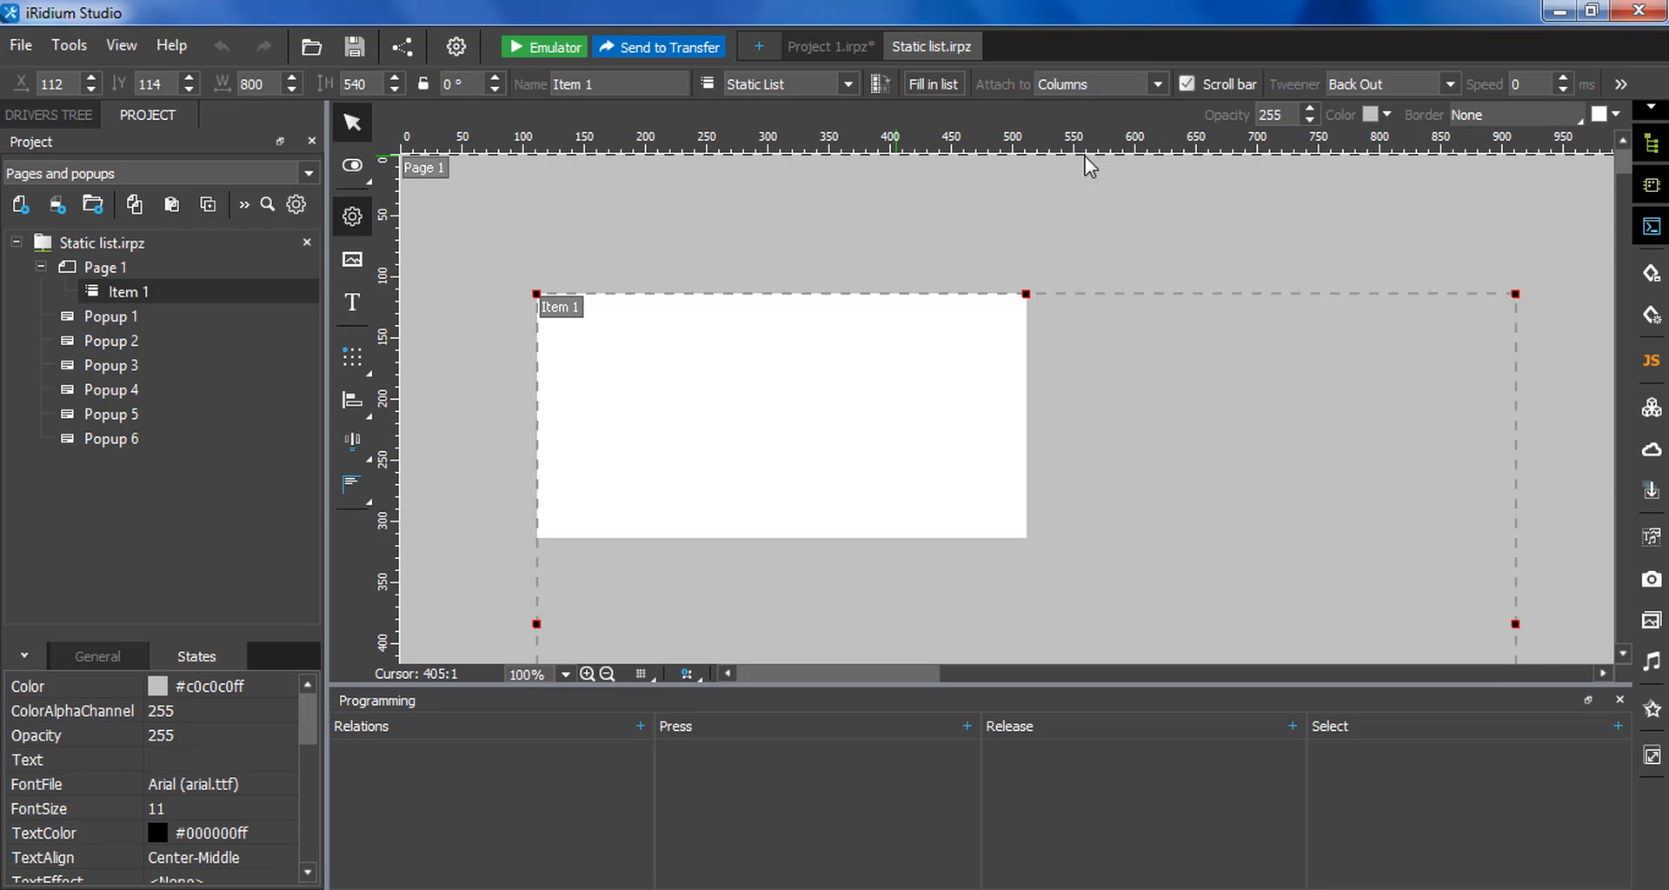
click(558, 49)
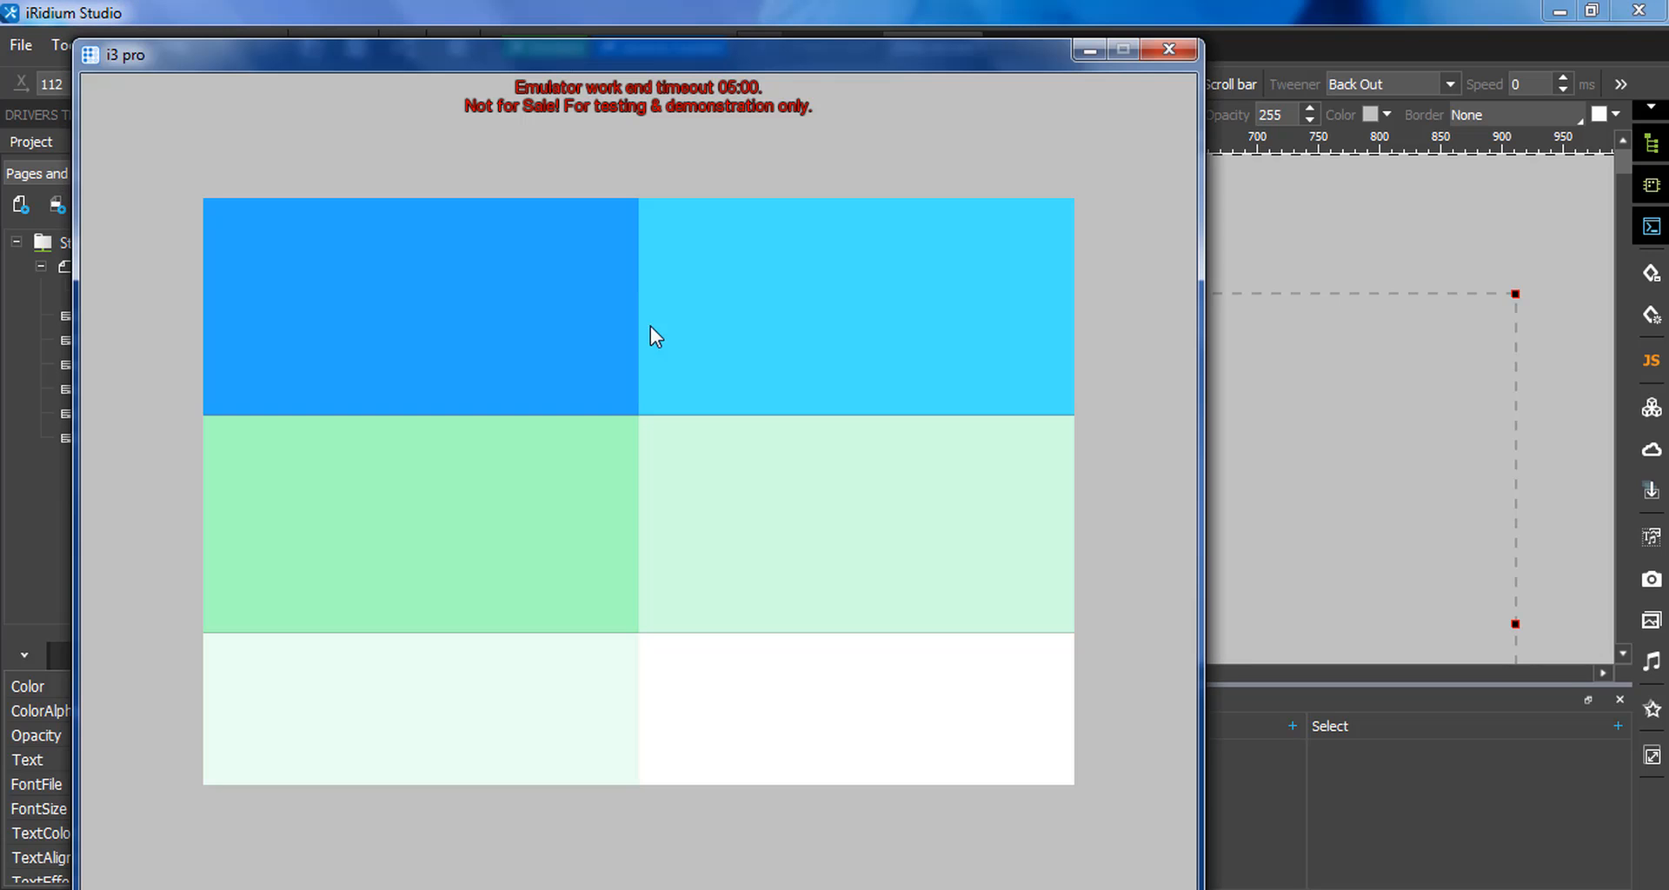
drag(820, 645, 835, 782)
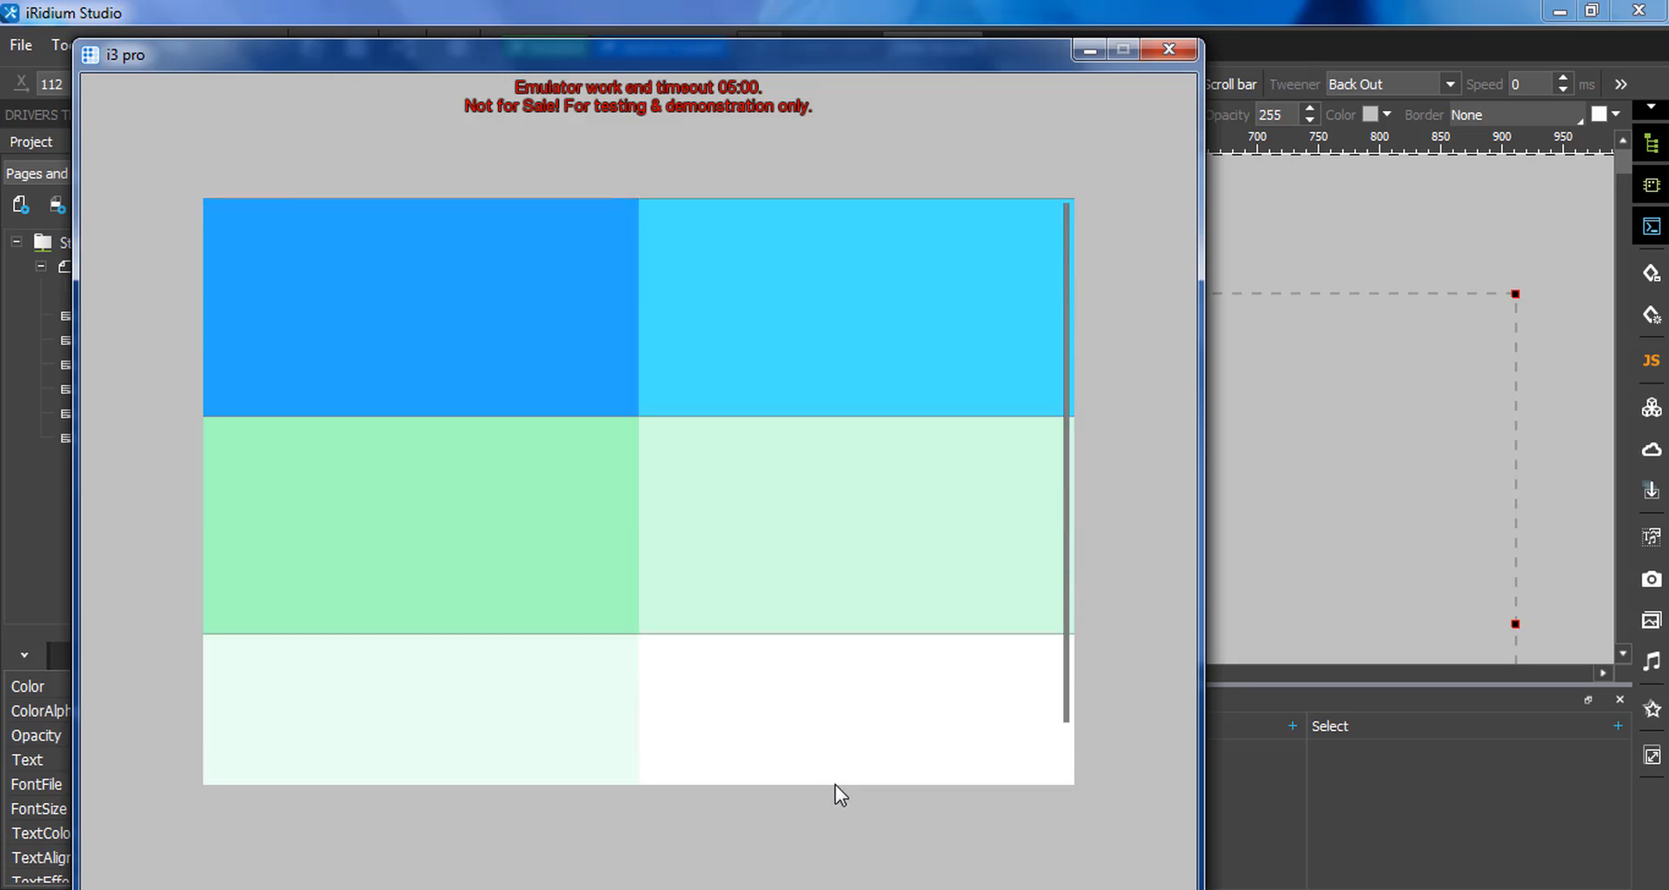
click(1167, 49)
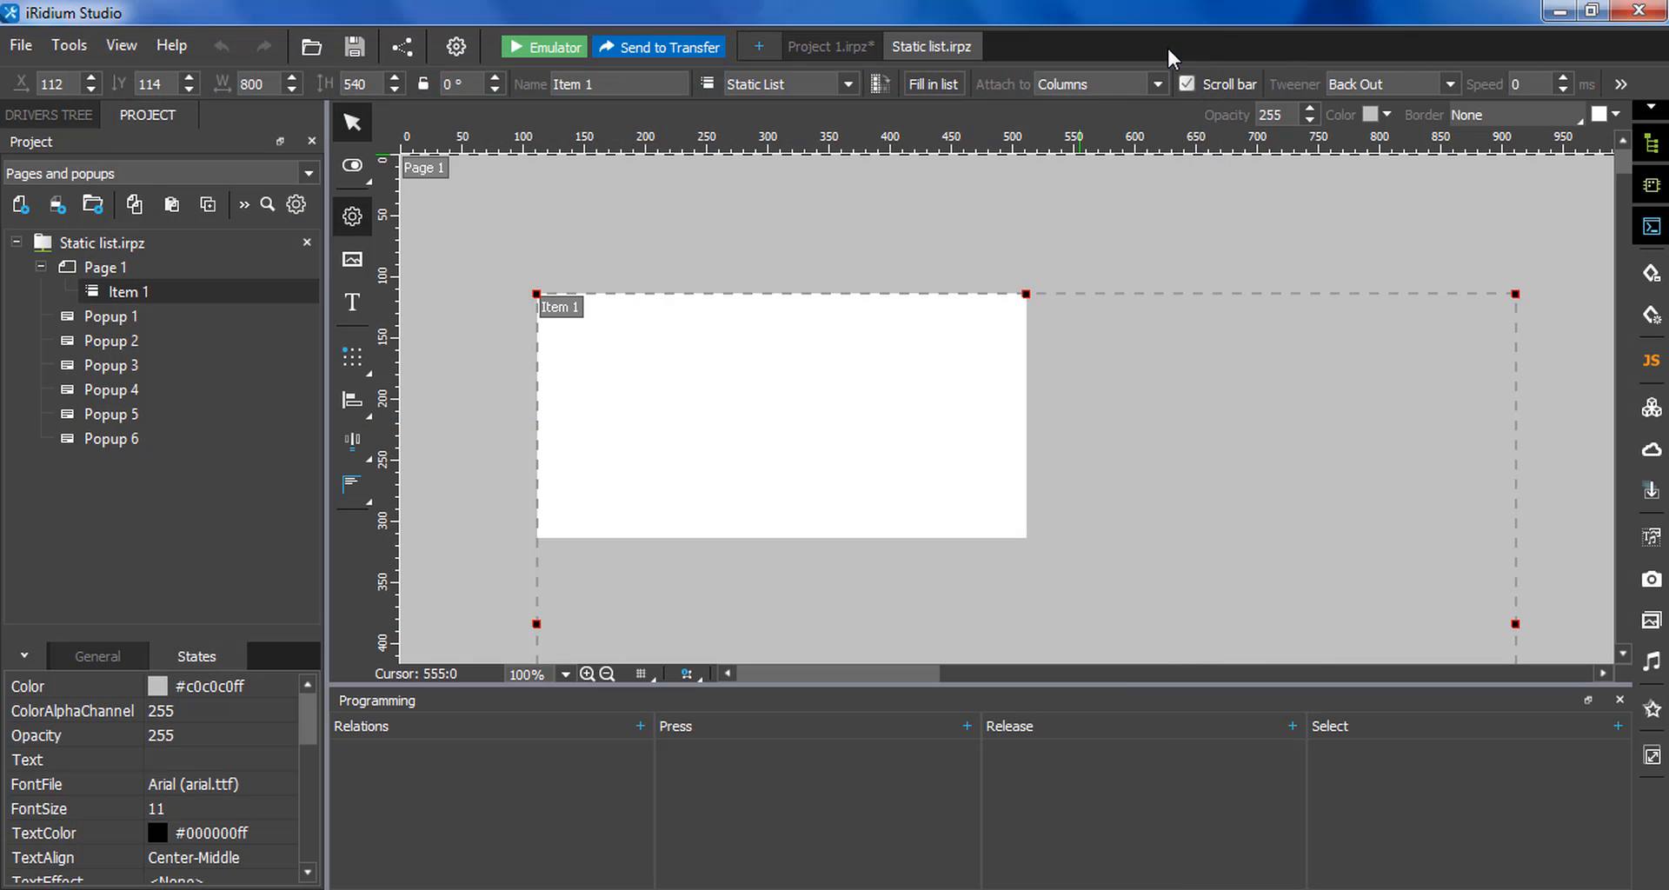
- Set Item 1's Attach to option to No, test scrolling the list in the emulator, and close the emulator
click(1150, 82)
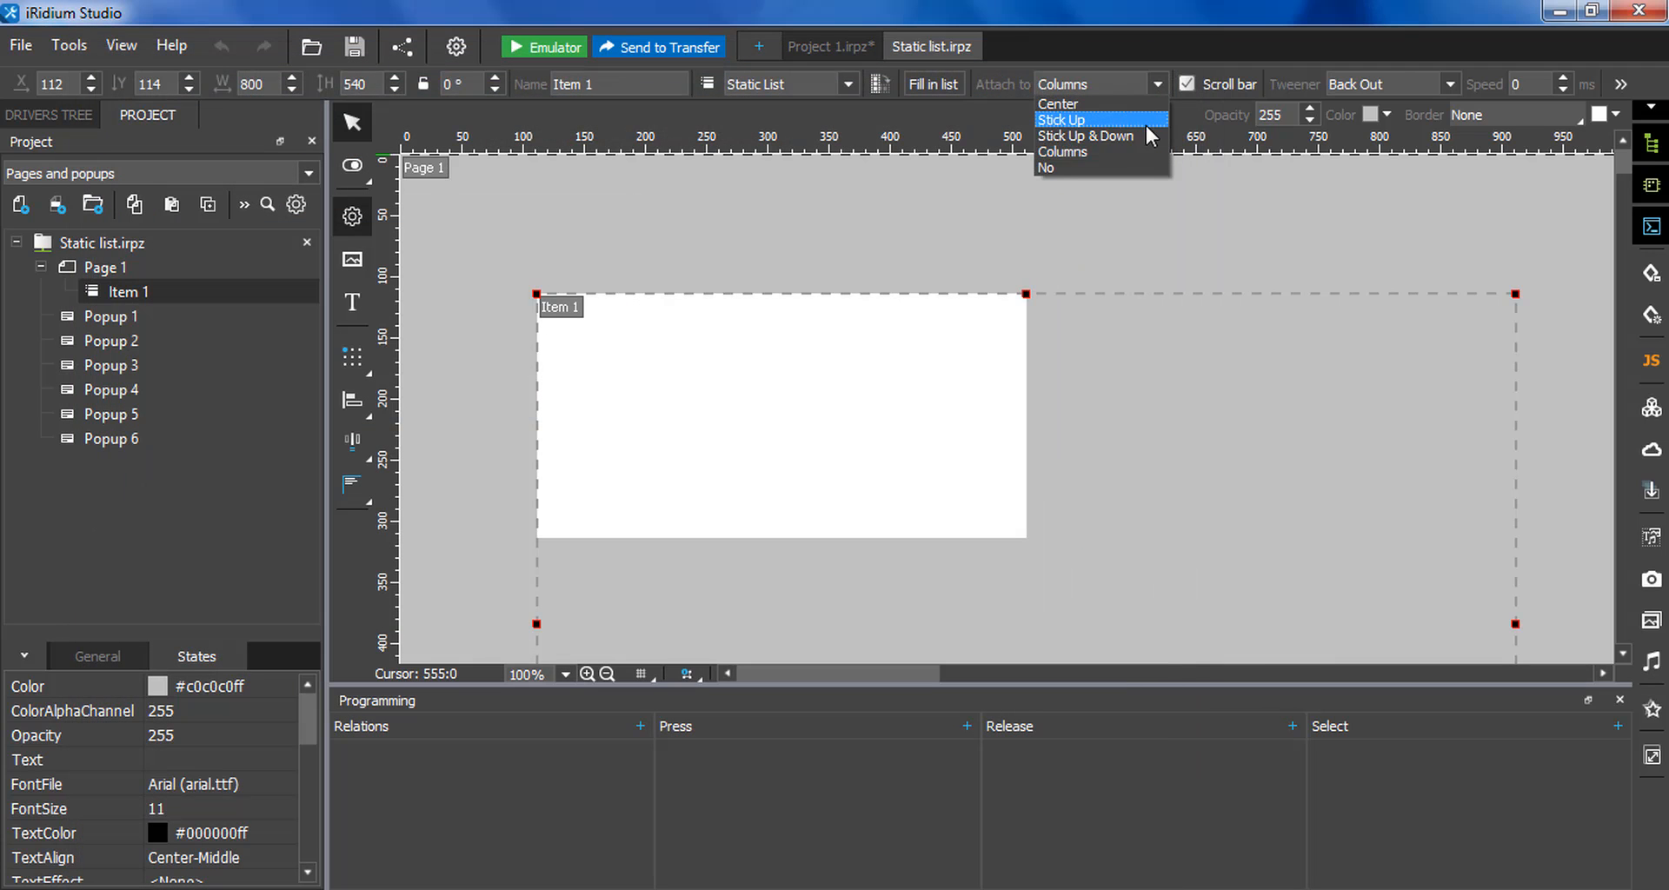
click(1096, 168)
click(535, 51)
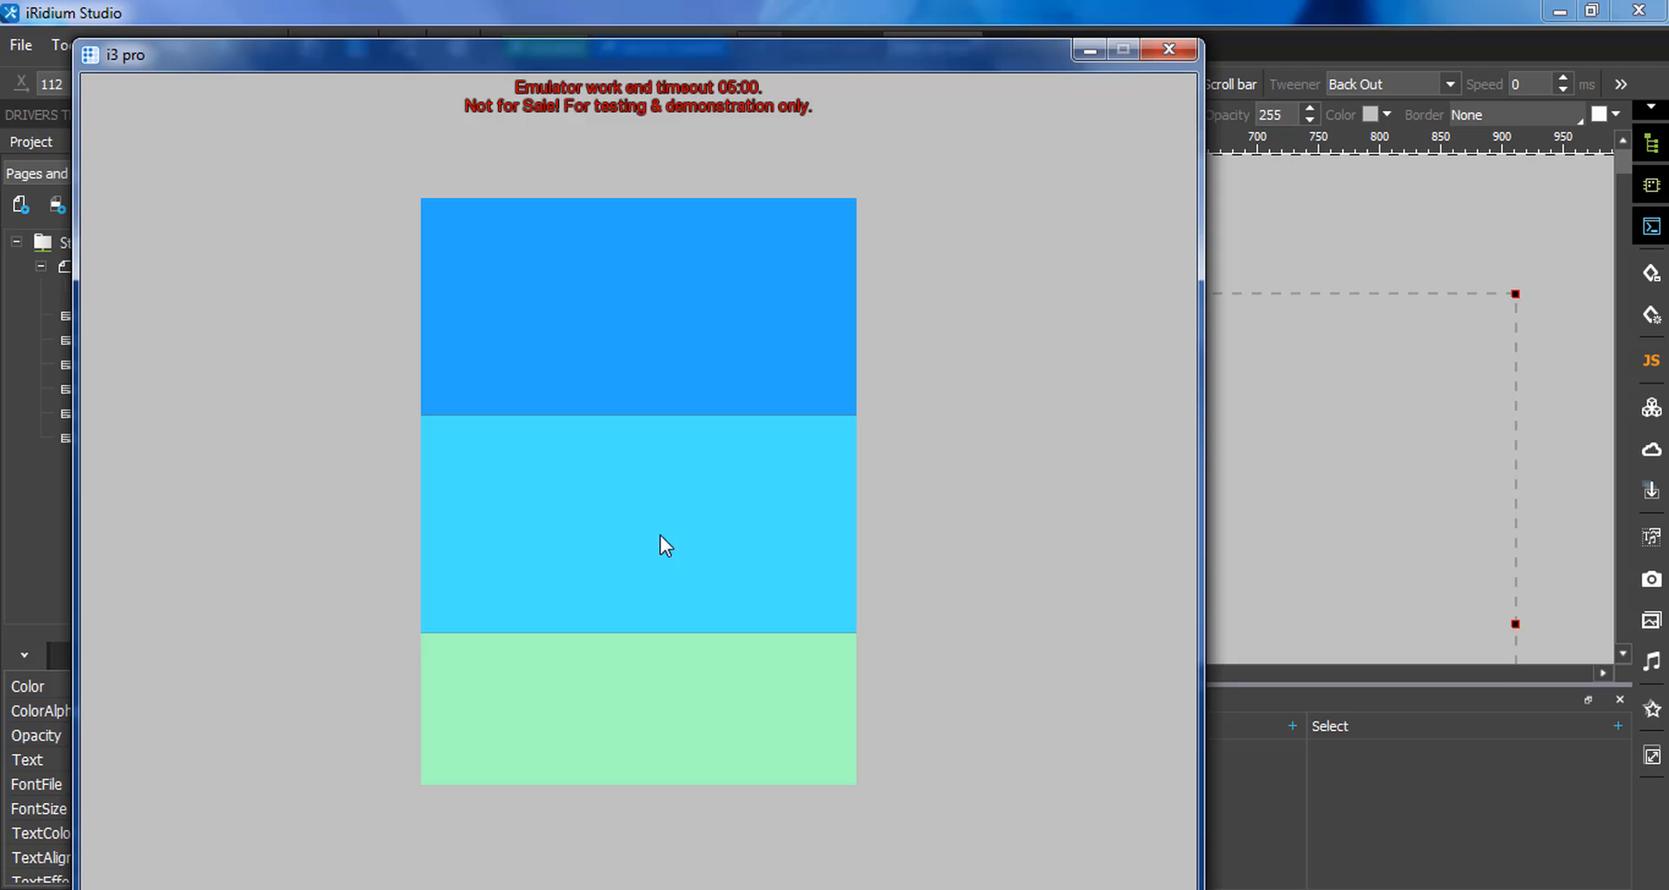
drag(660, 536, 690, 360)
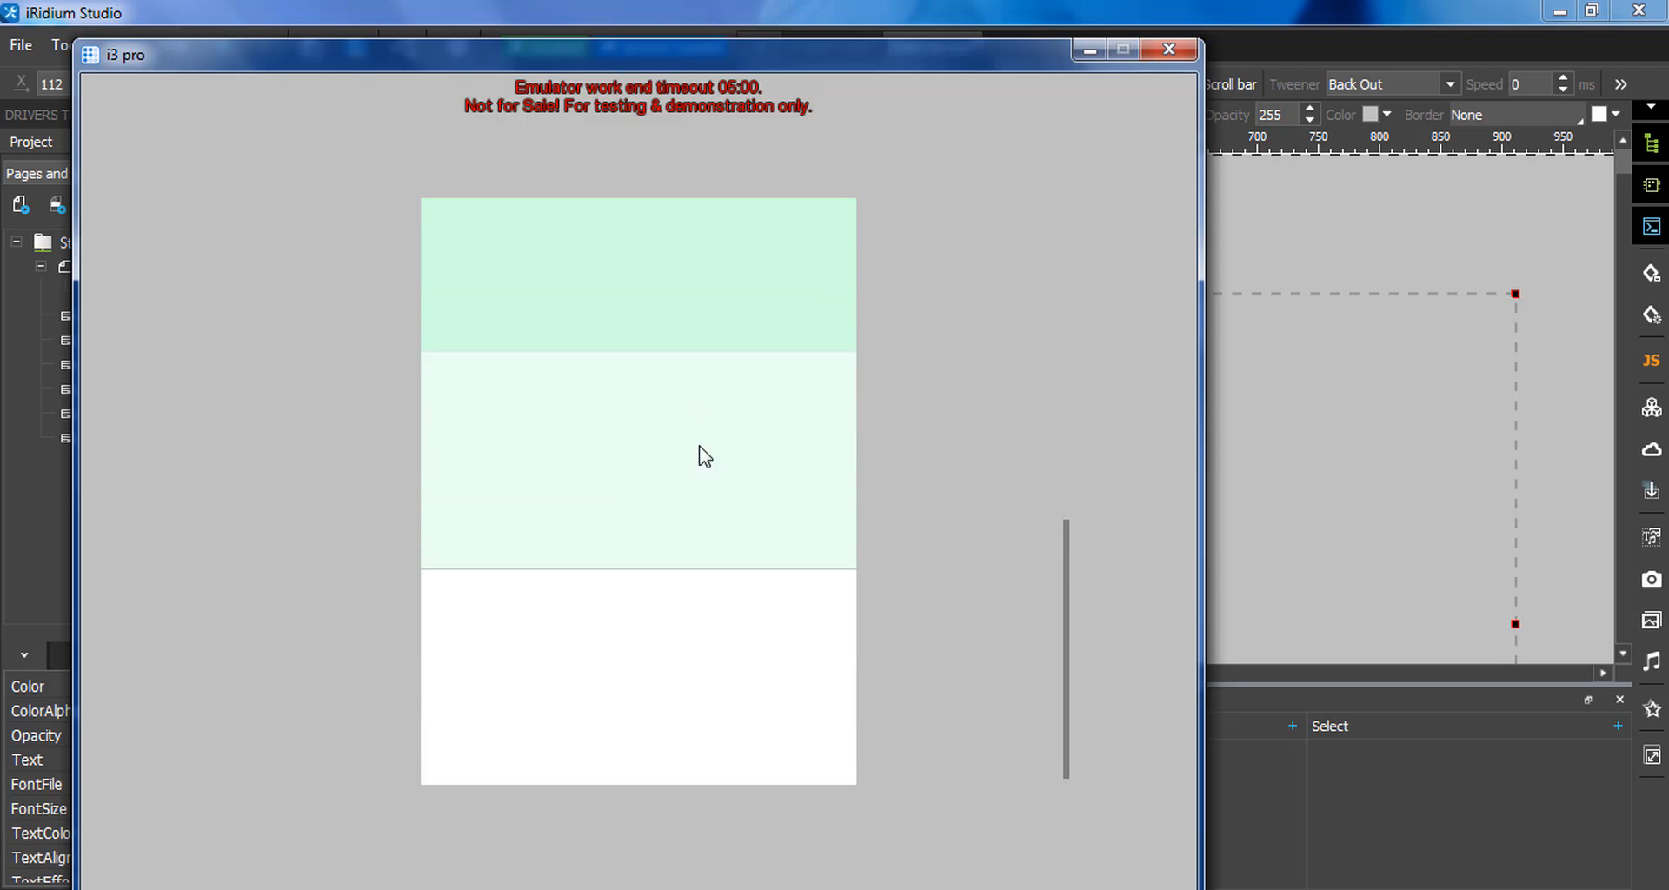
drag(697, 455, 686, 734)
click(1168, 49)
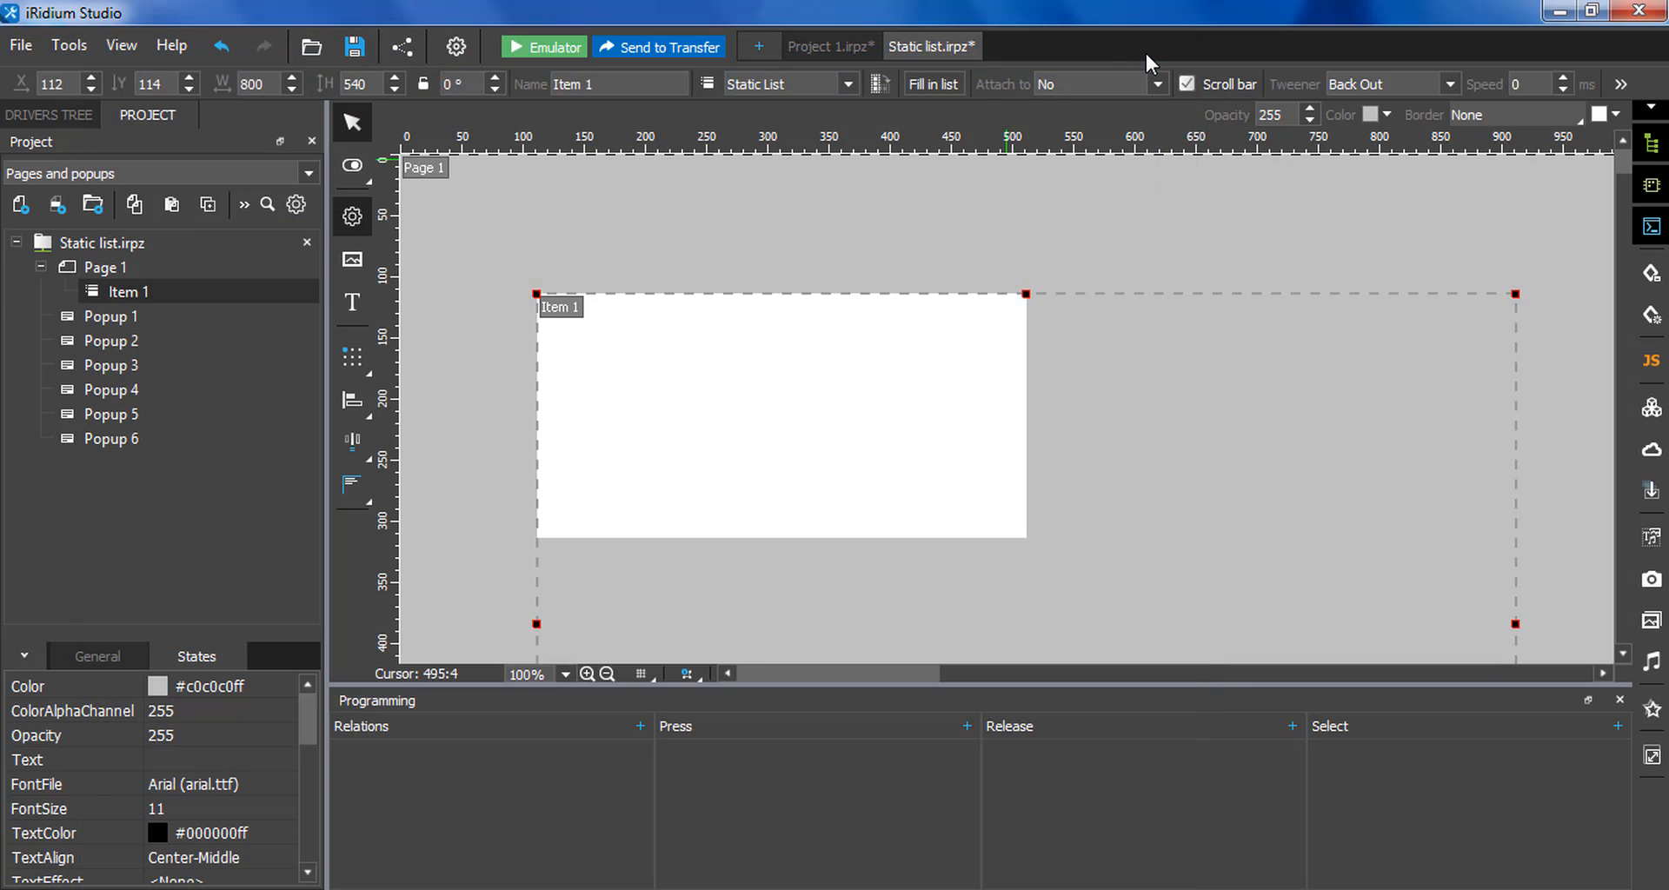
- Close the Static list project without saving its changes
right_click(937, 38)
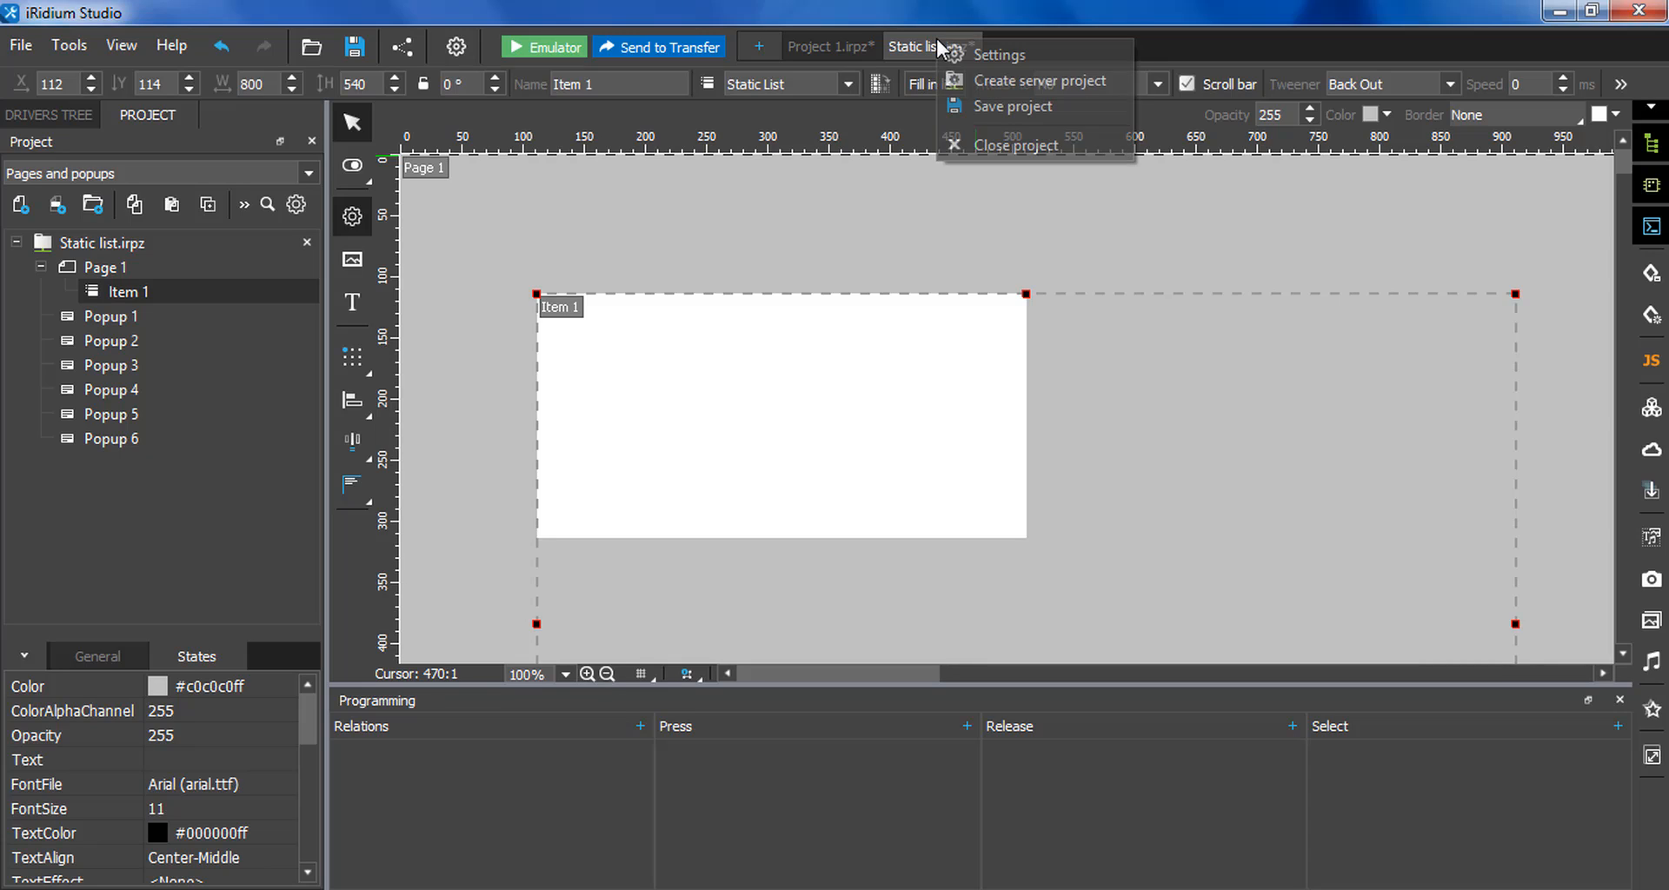
click(983, 148)
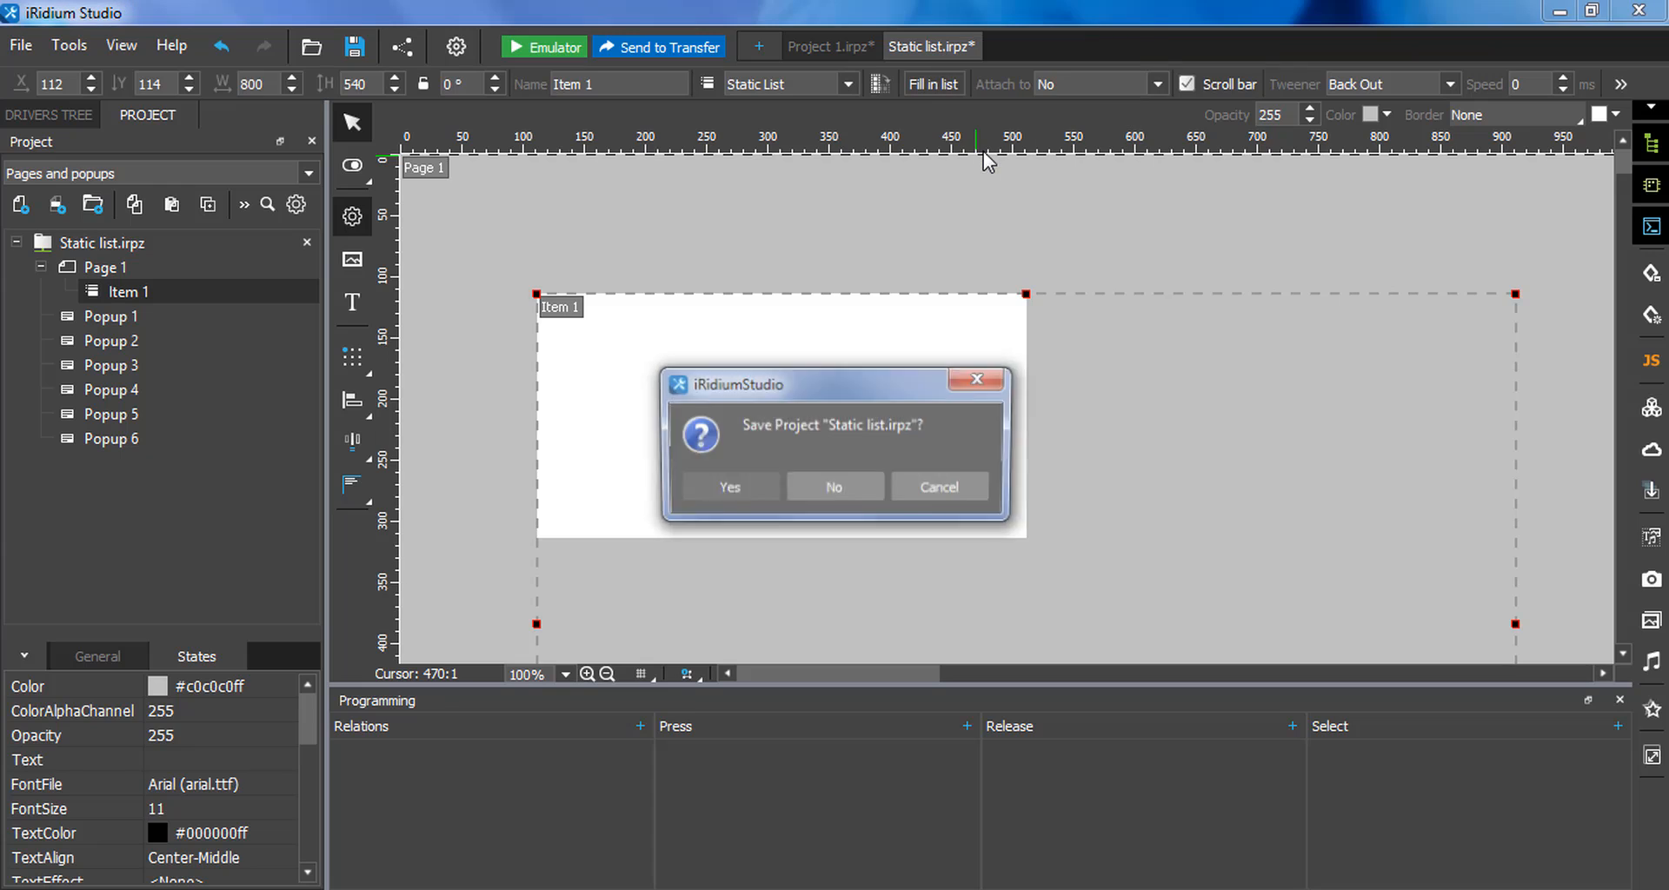
click(826, 484)
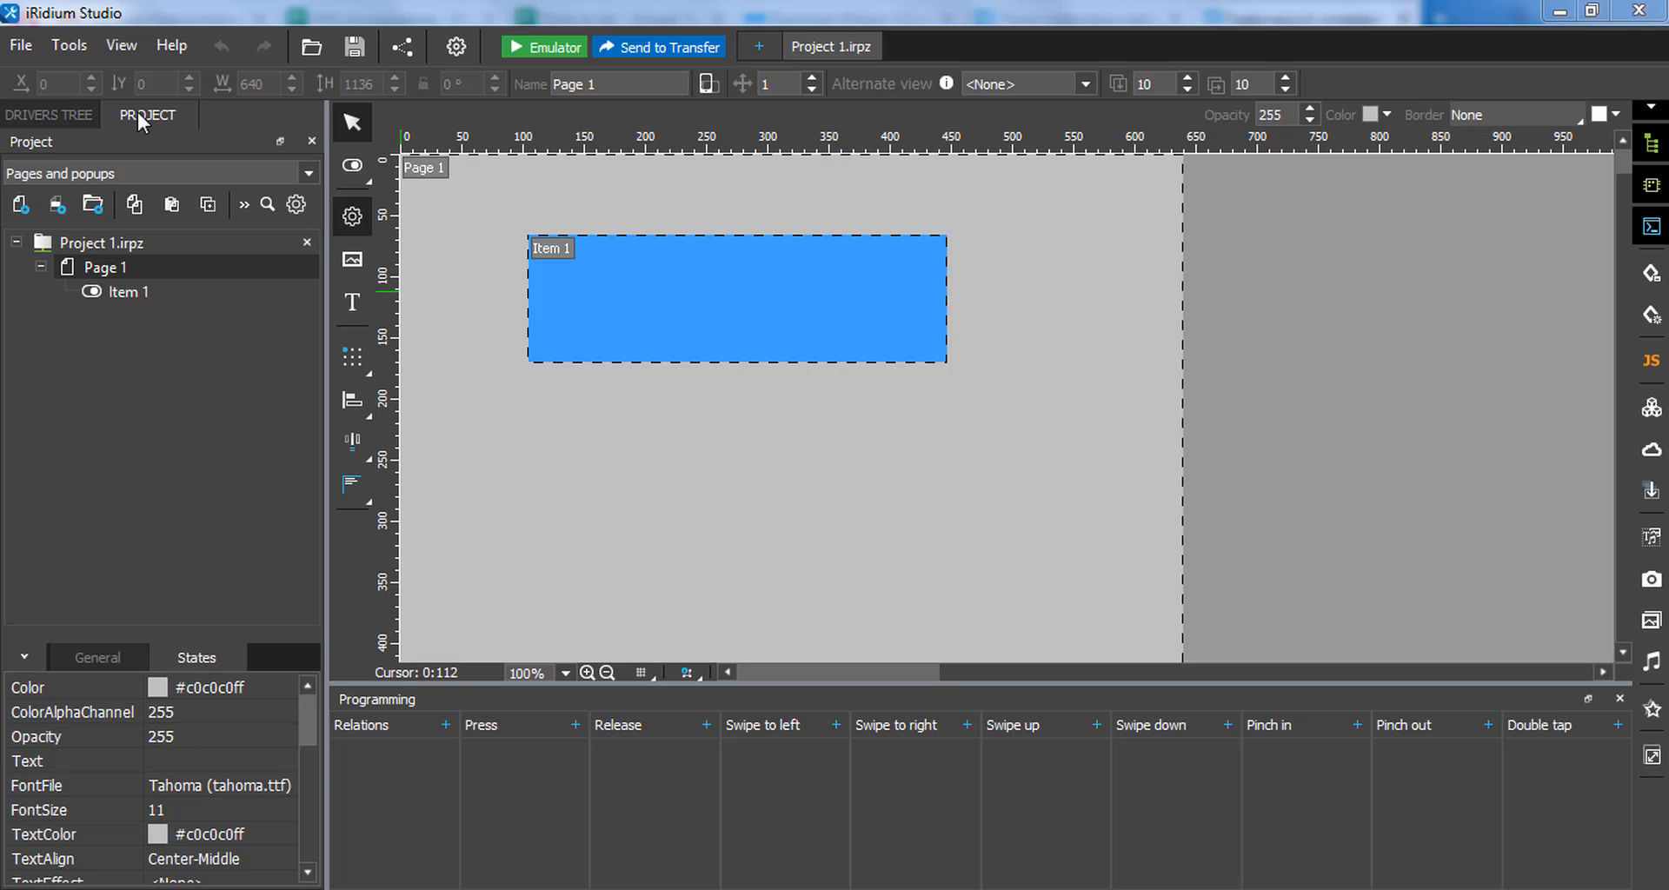
- Open the Круговые слайдеры project from the Загрузки folder
click(32, 48)
click(40, 96)
scroll(518, 373, down, 2)
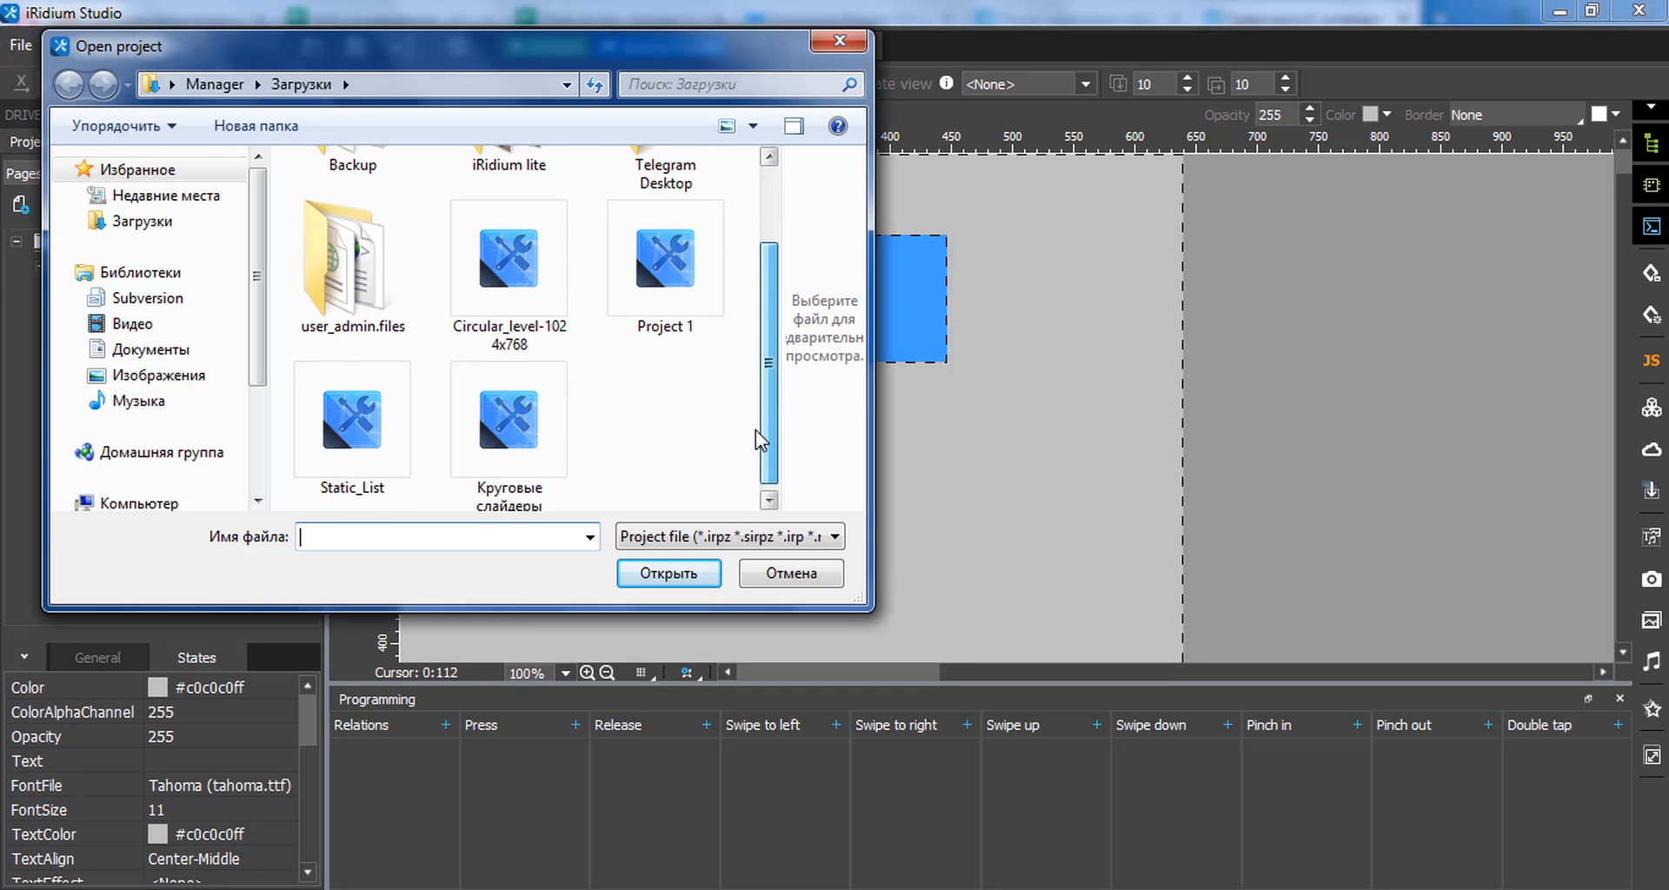
click(526, 445)
click(630, 572)
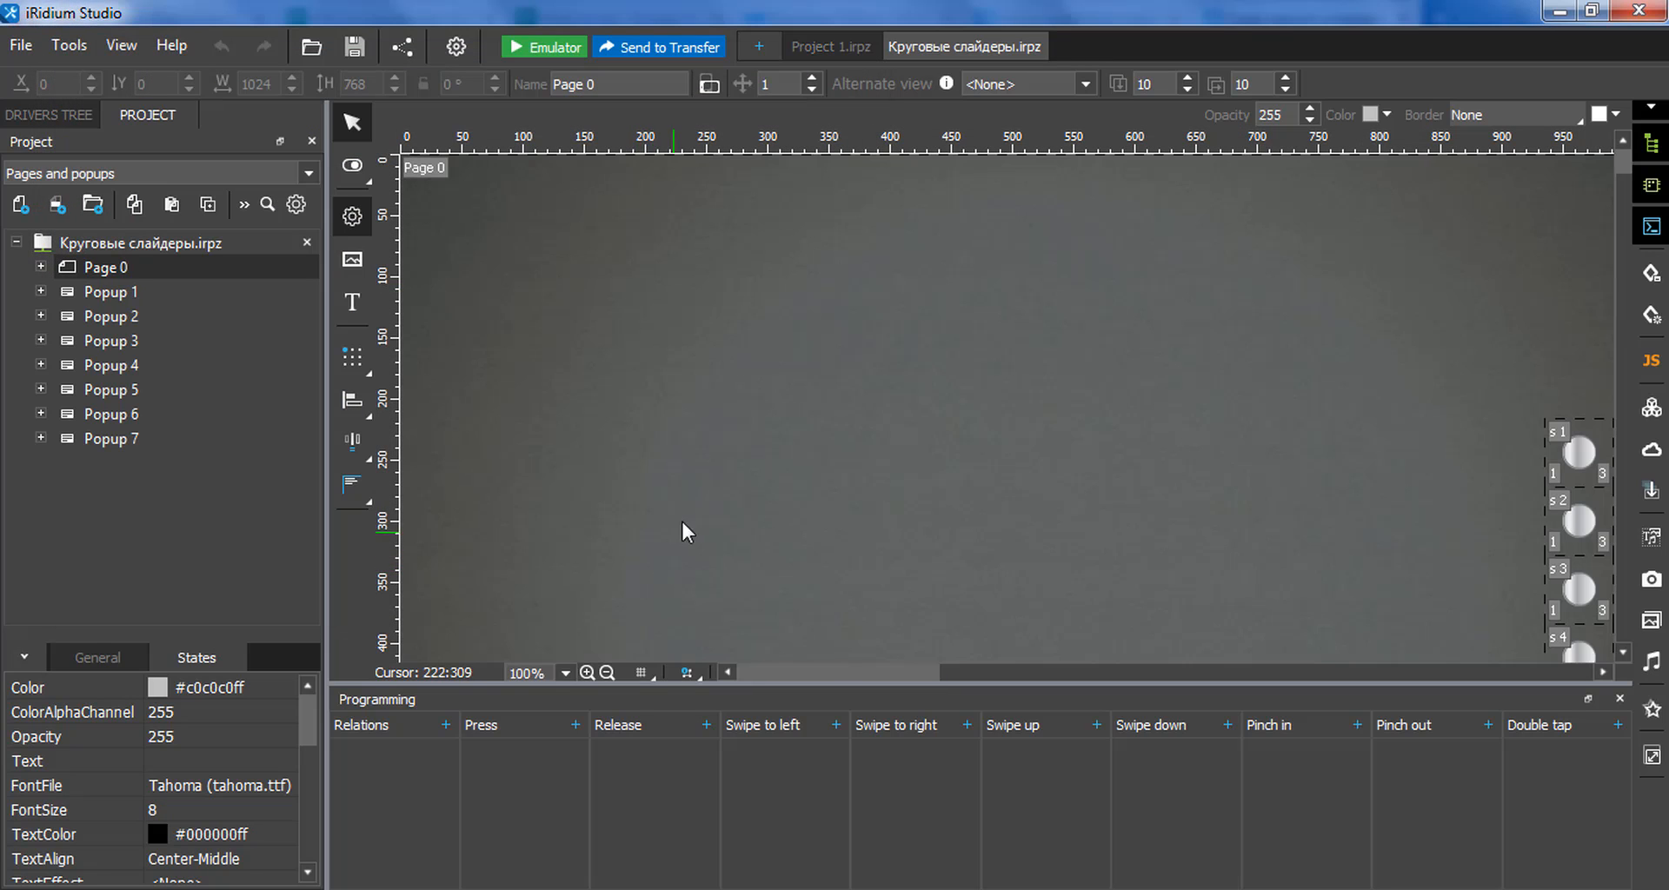
- Run the project in the emulator, try the first screen's gauge and second screen's knob, and view the fourth and fifth screens
click(550, 43)
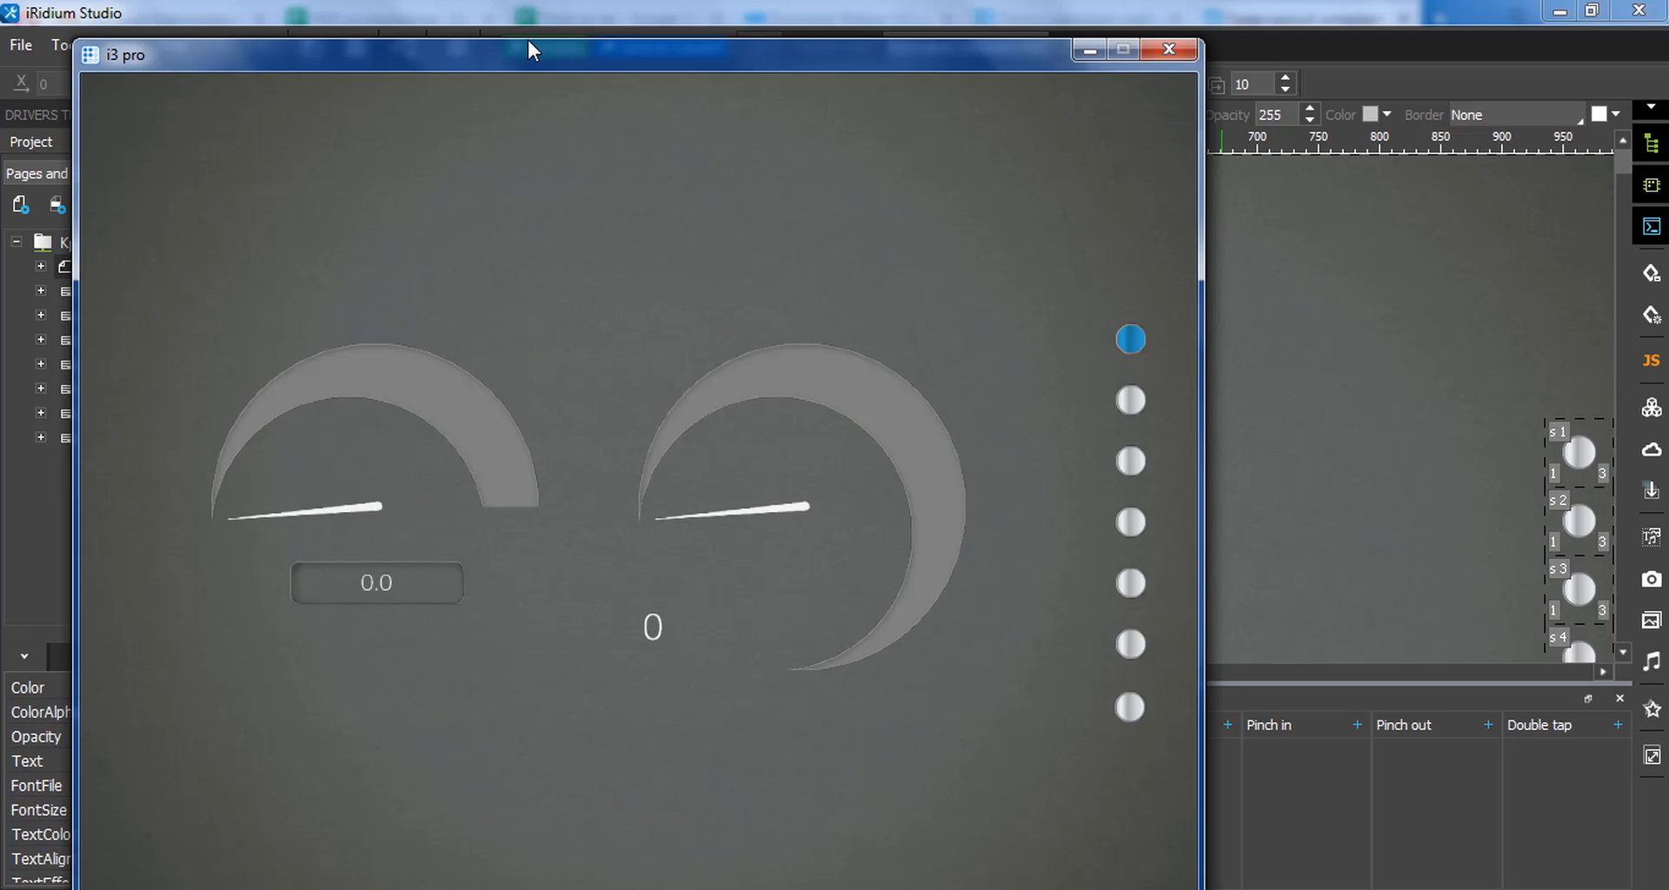
drag(373, 347, 931, 496)
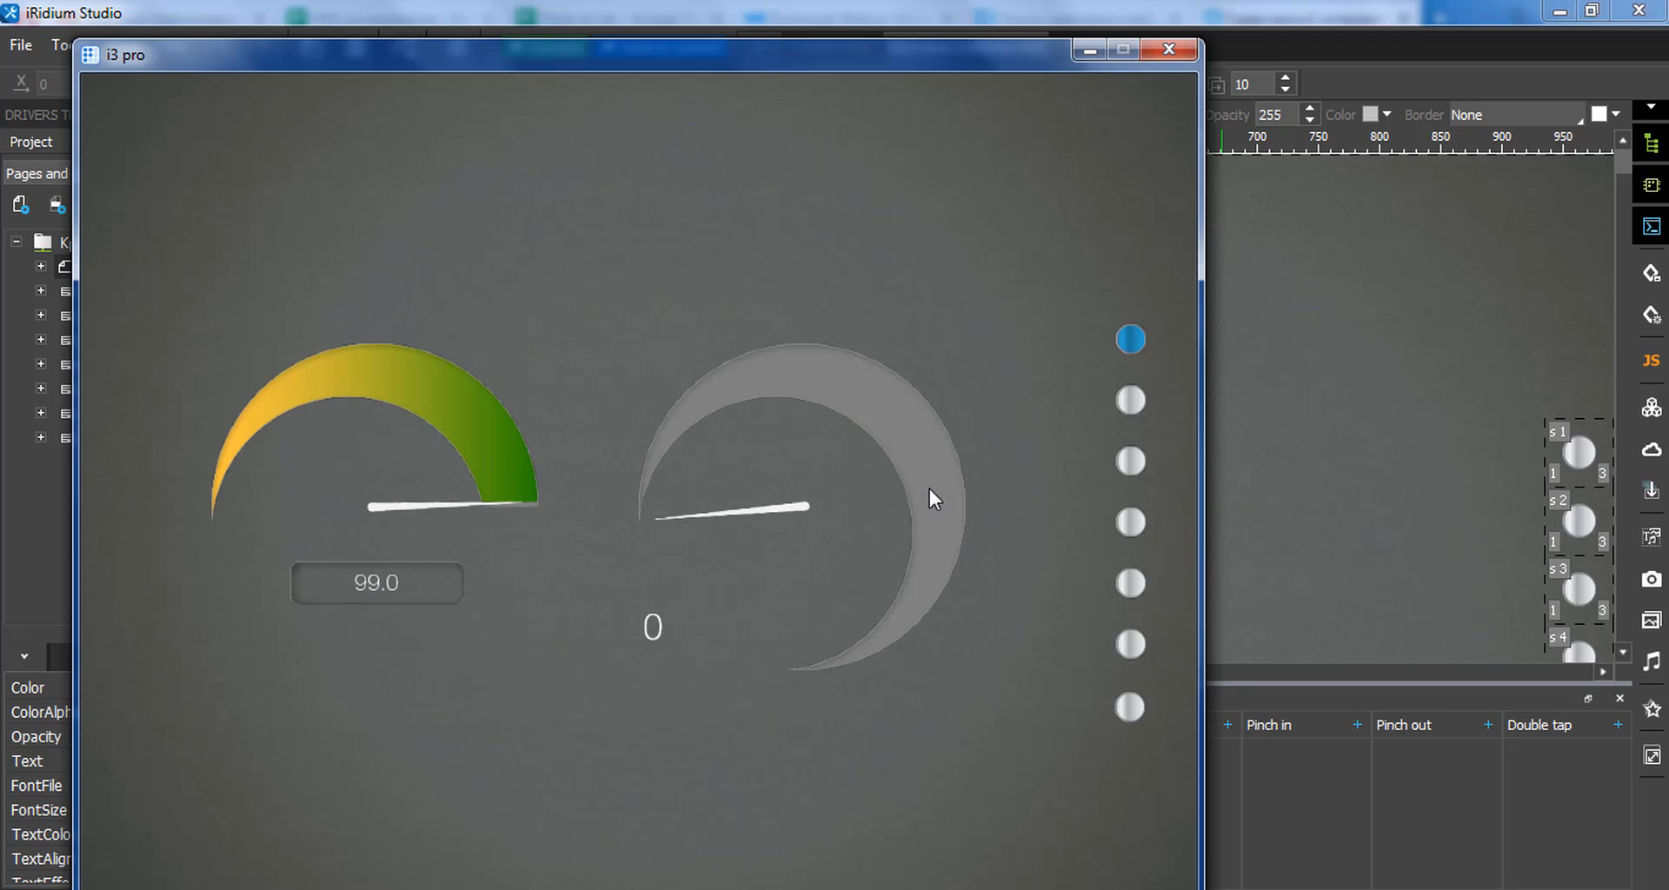
click(1141, 407)
drag(515, 377, 567, 477)
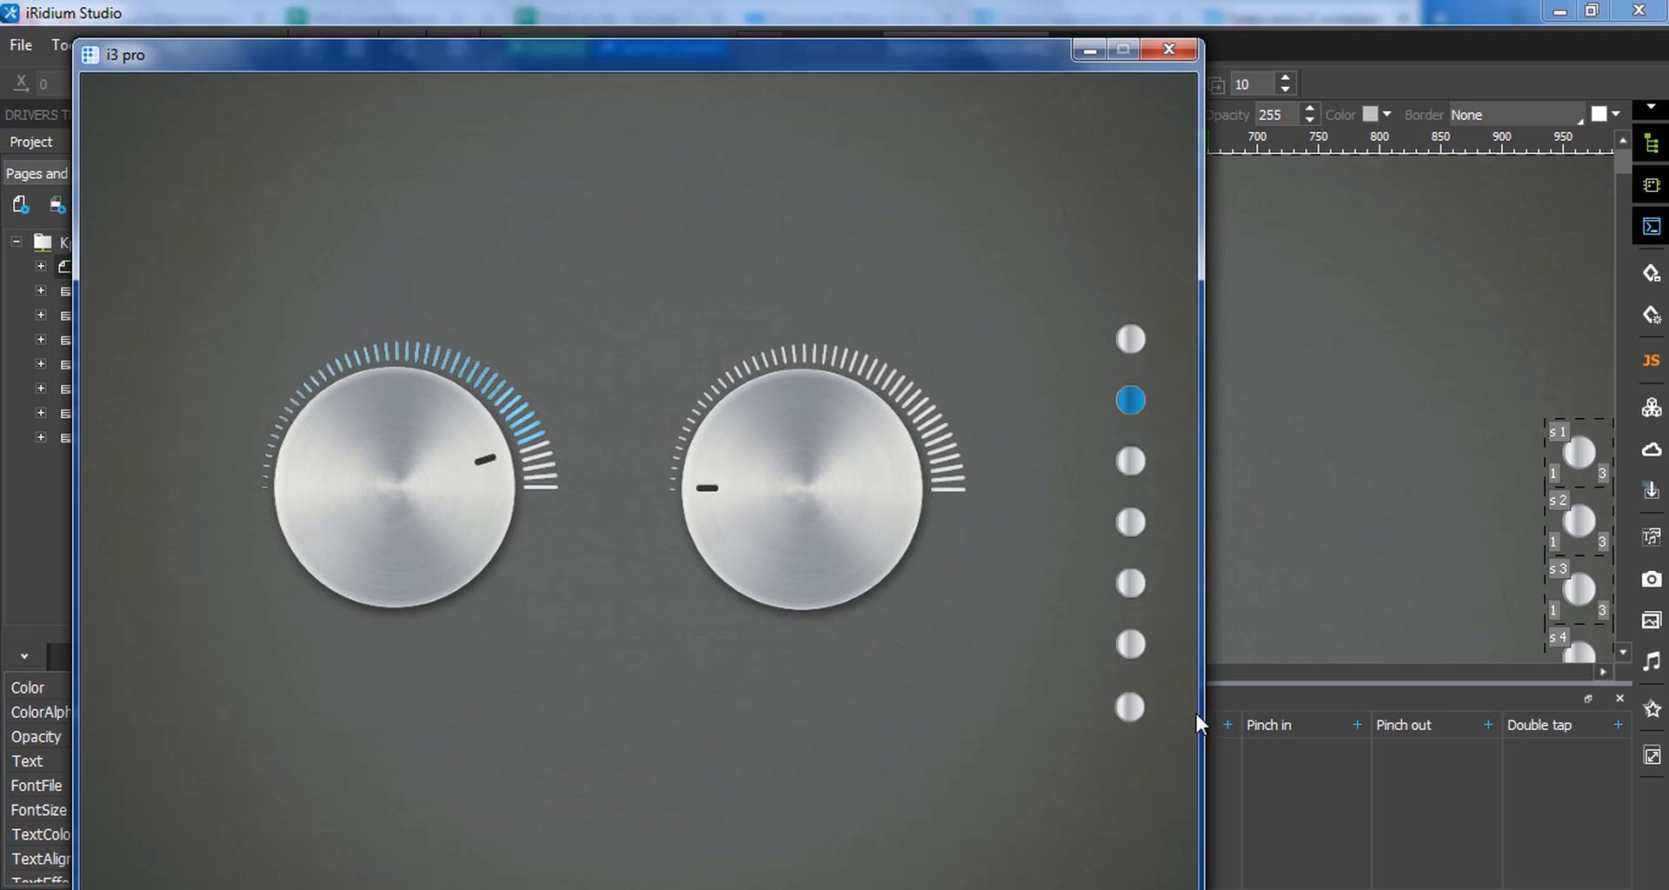
click(1131, 522)
click(1130, 583)
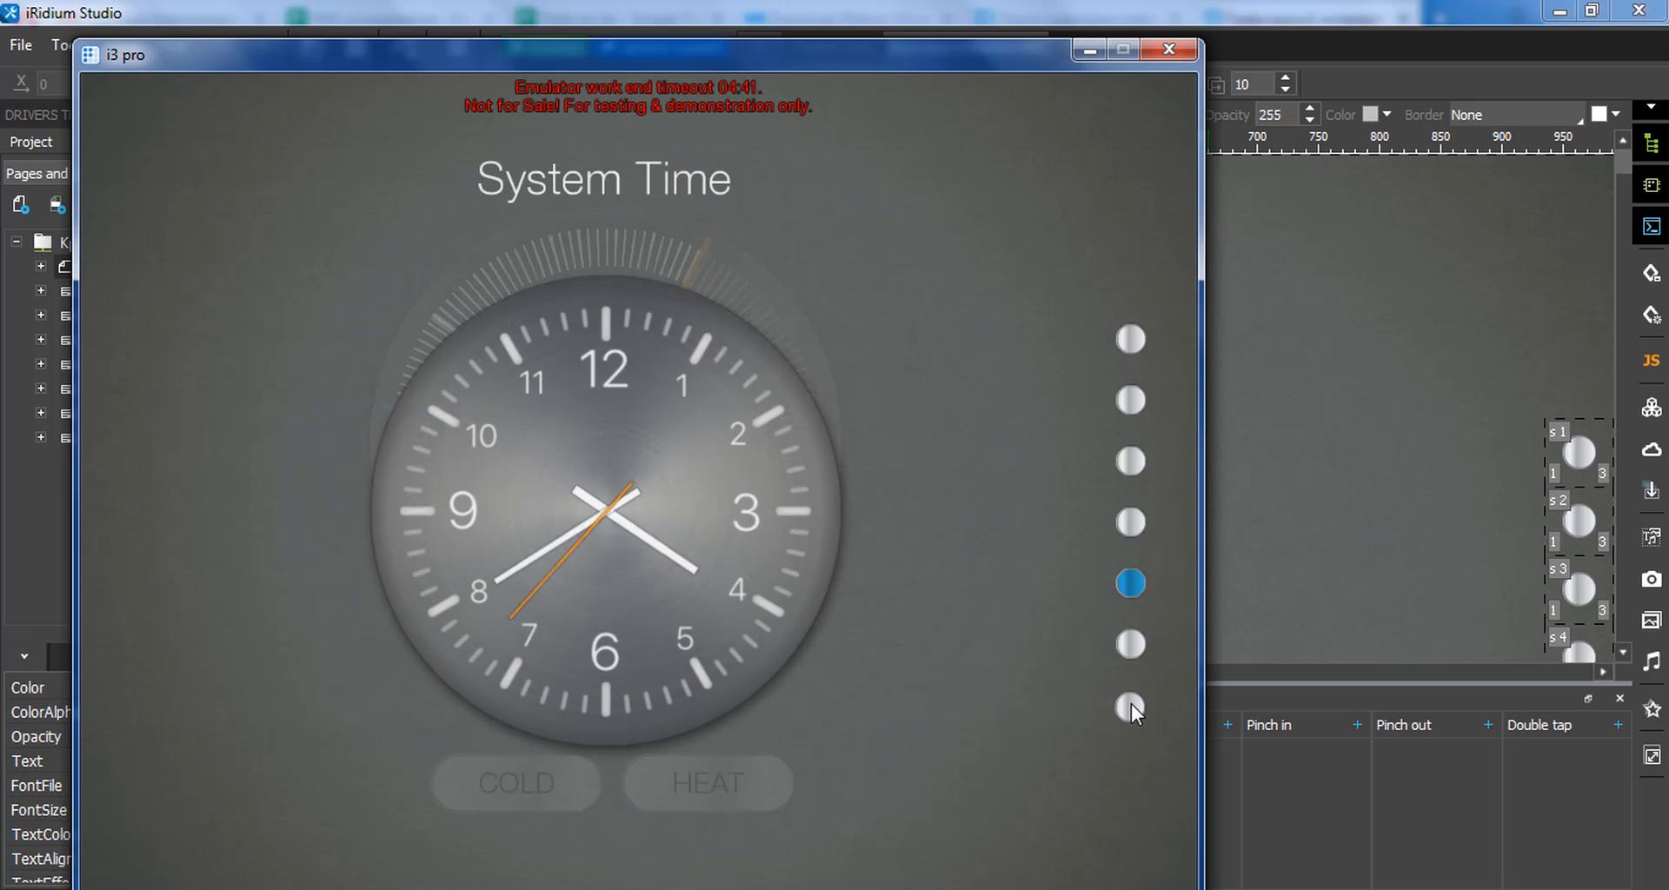
- Show the emulator's seventh screen and try moving its full-circle slider and segmented arc slider back and forth
click(1131, 706)
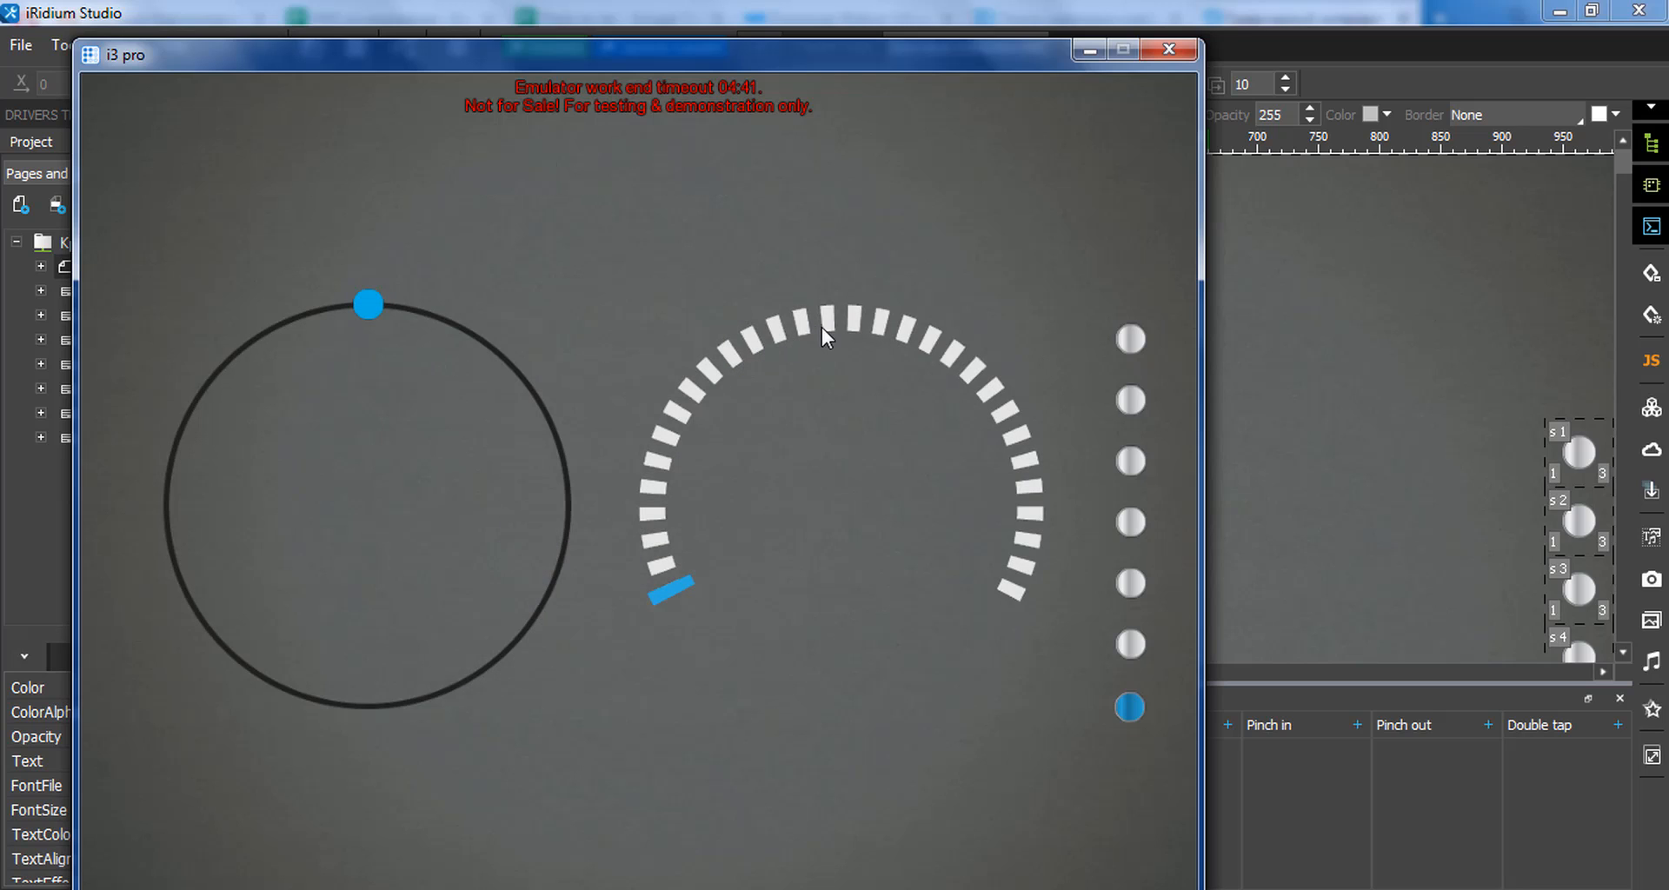
drag(670, 532, 998, 631)
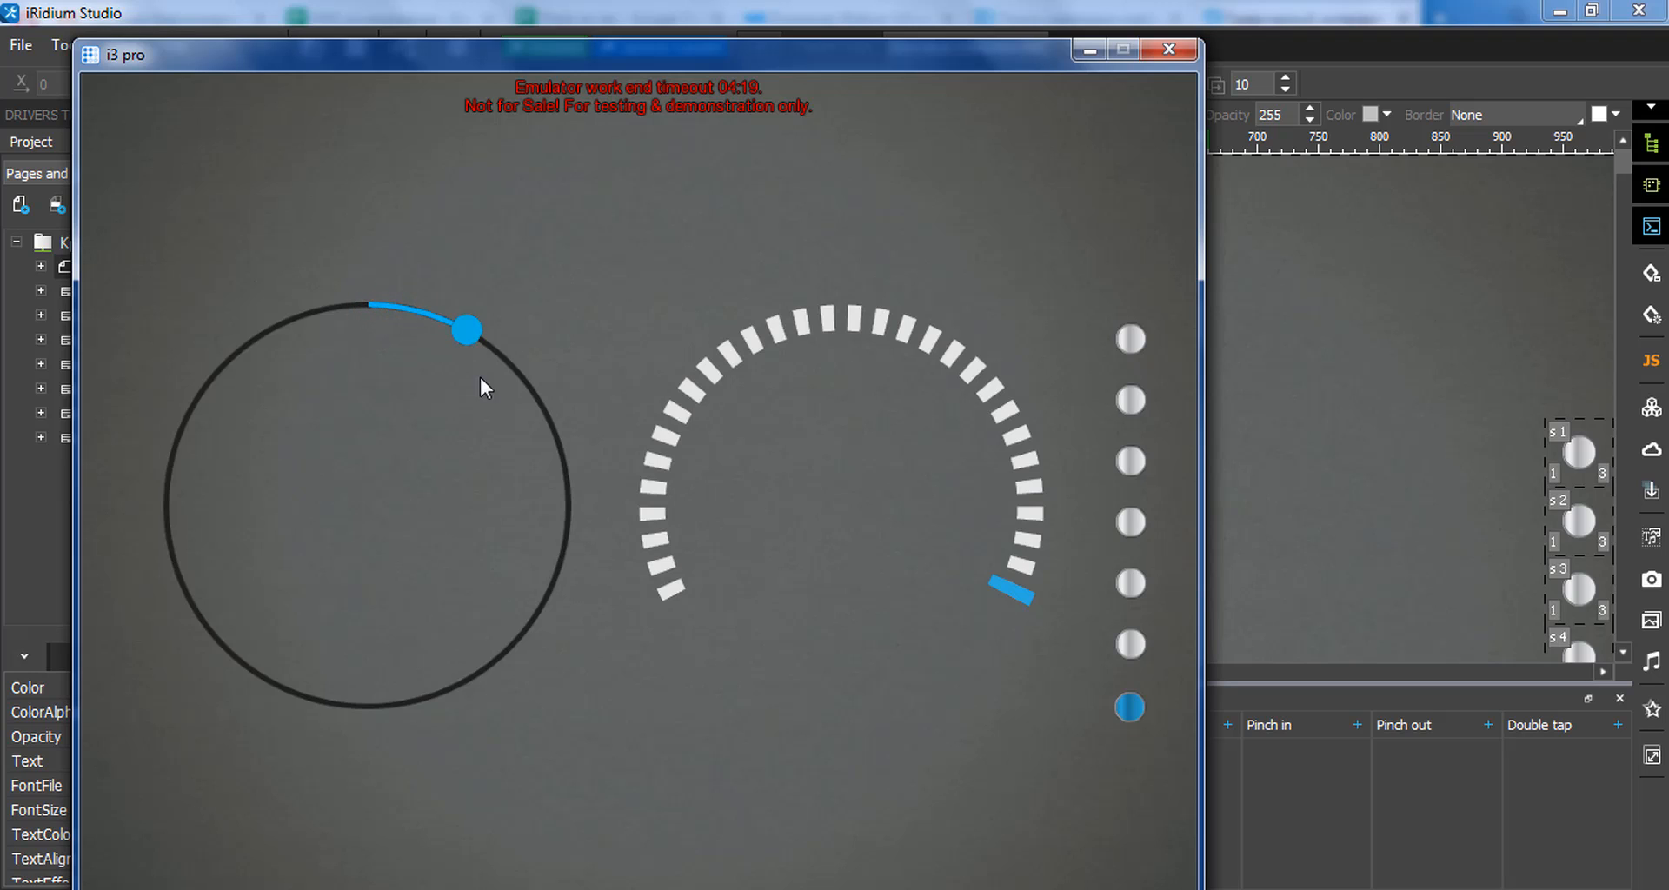
drag(483, 387, 376, 387)
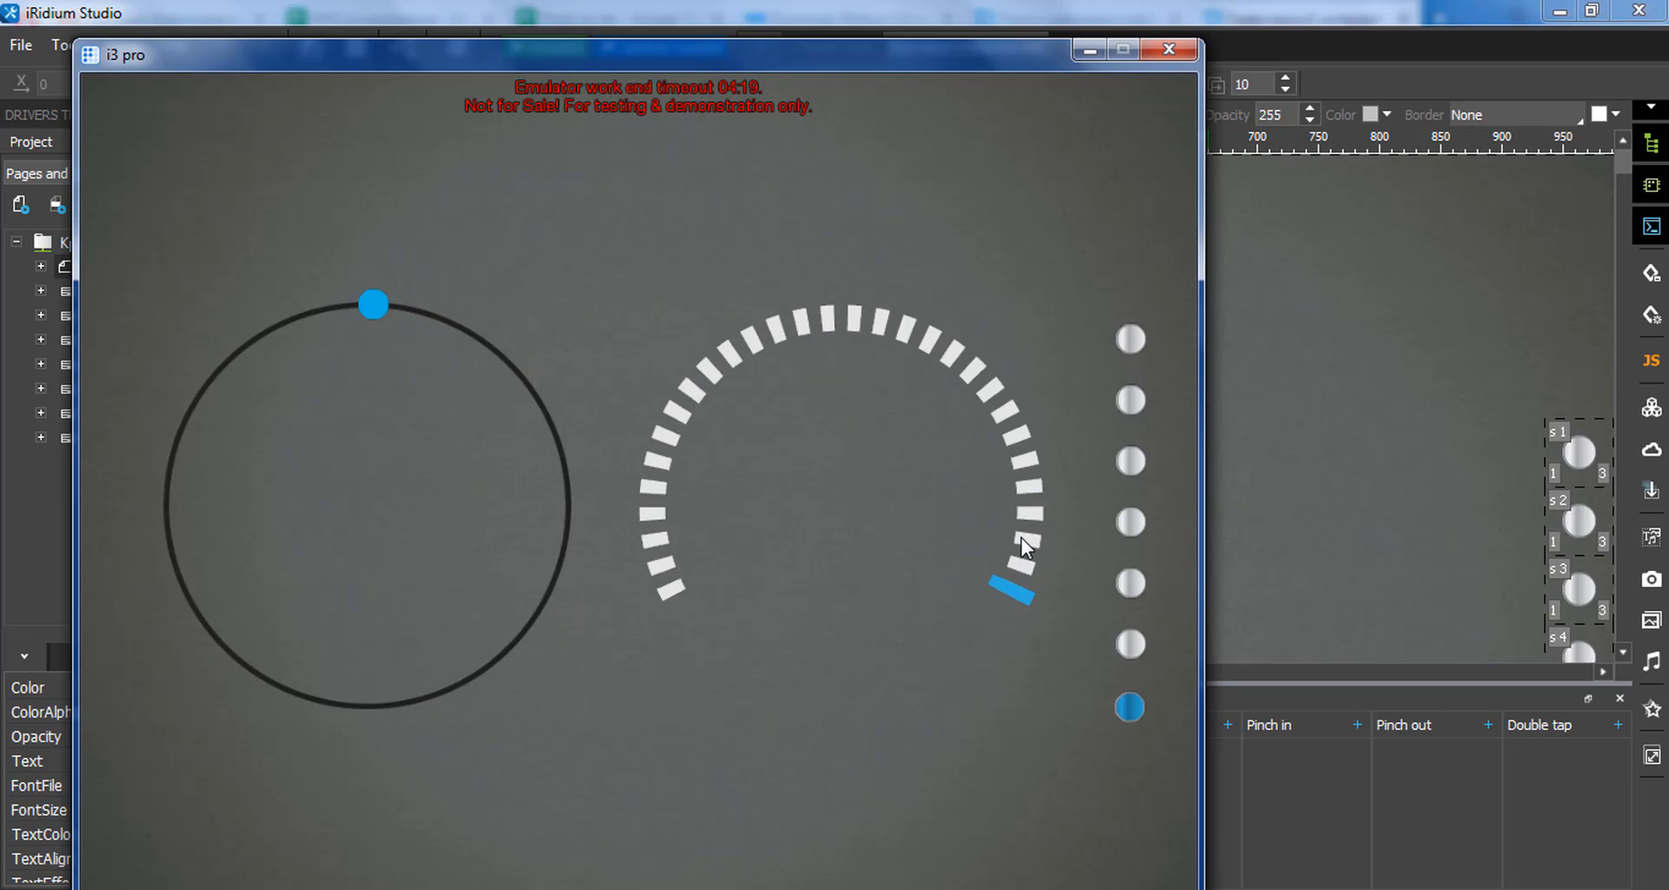
drag(1021, 538, 1024, 450)
drag(981, 369, 713, 381)
drag(677, 475, 654, 567)
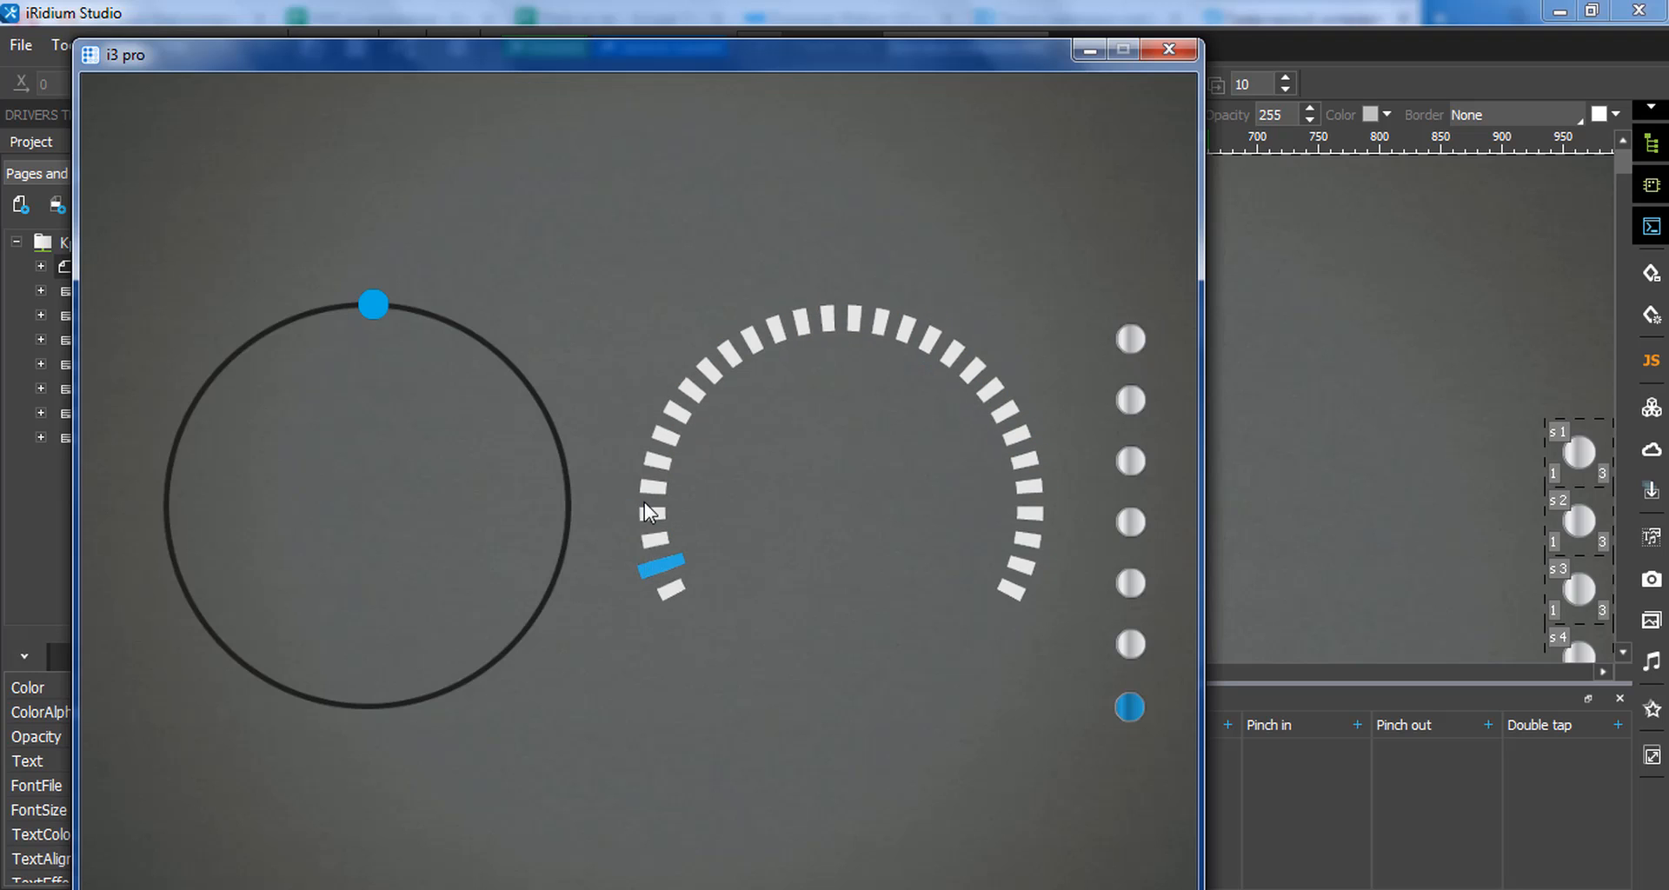
drag(644, 502, 735, 372)
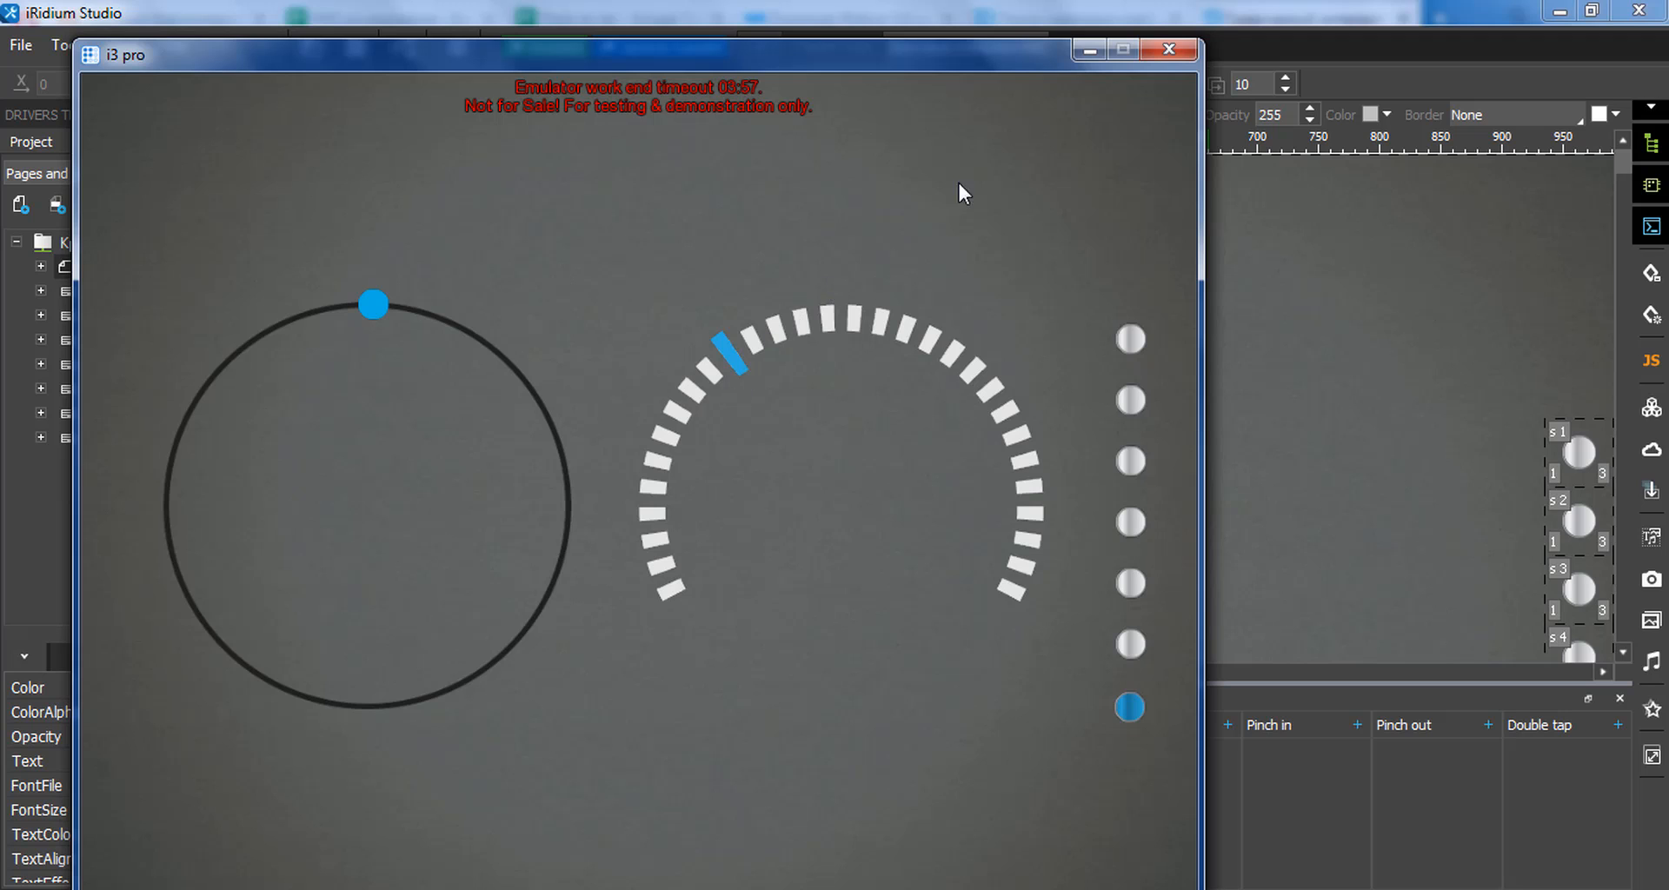
- Close the emulator and the Круговые слайдеры project
click(1153, 49)
click(986, 45)
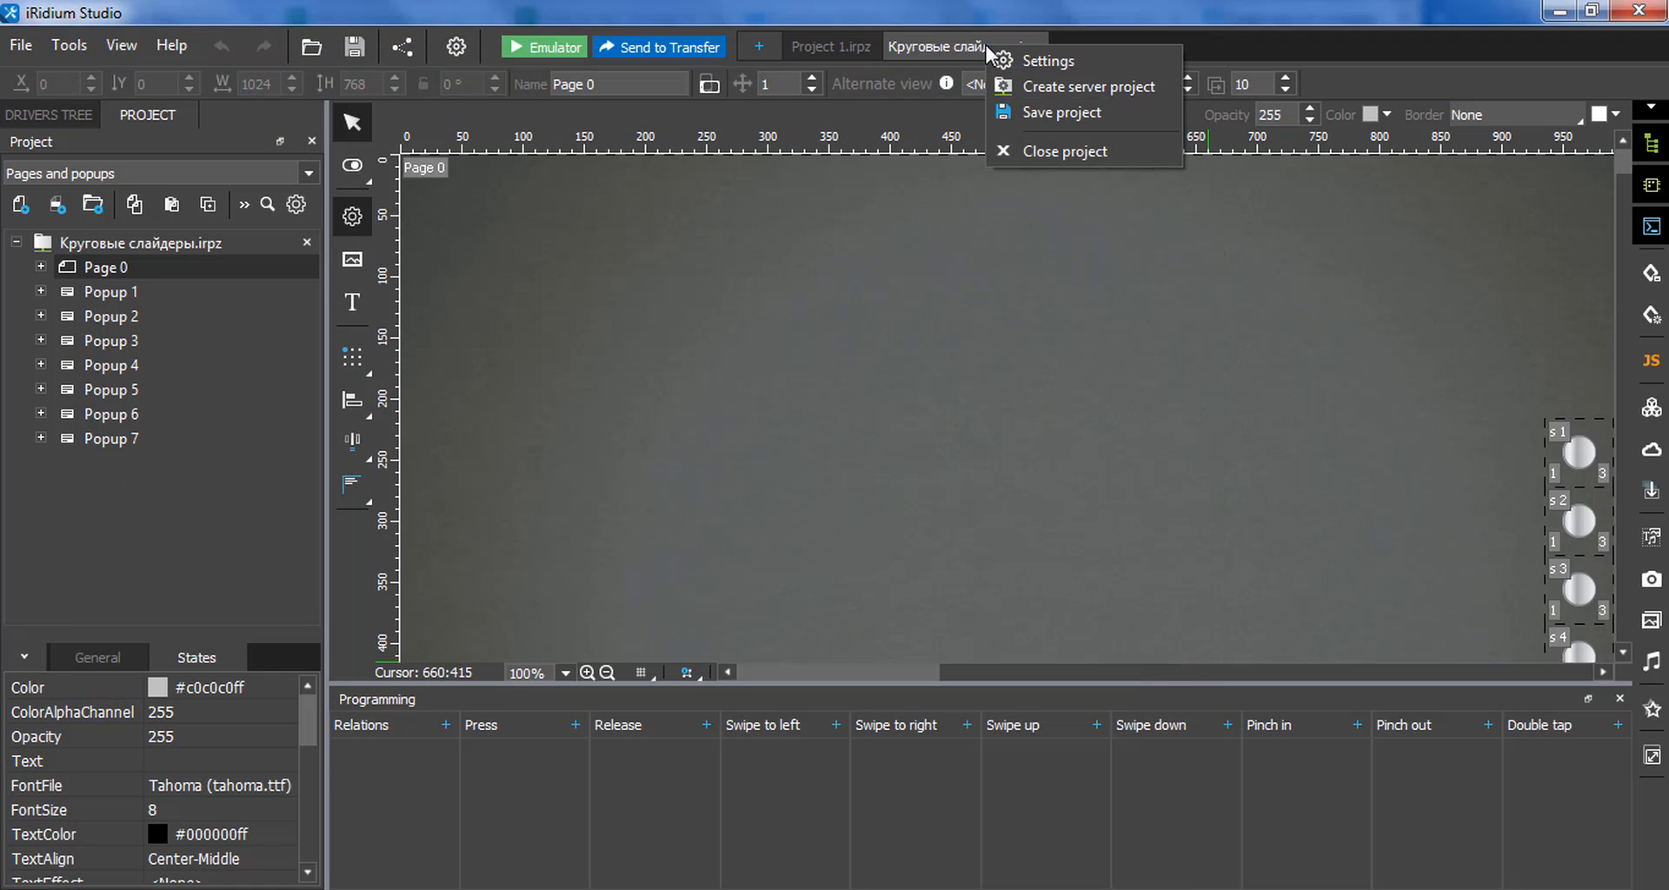
click(1010, 146)
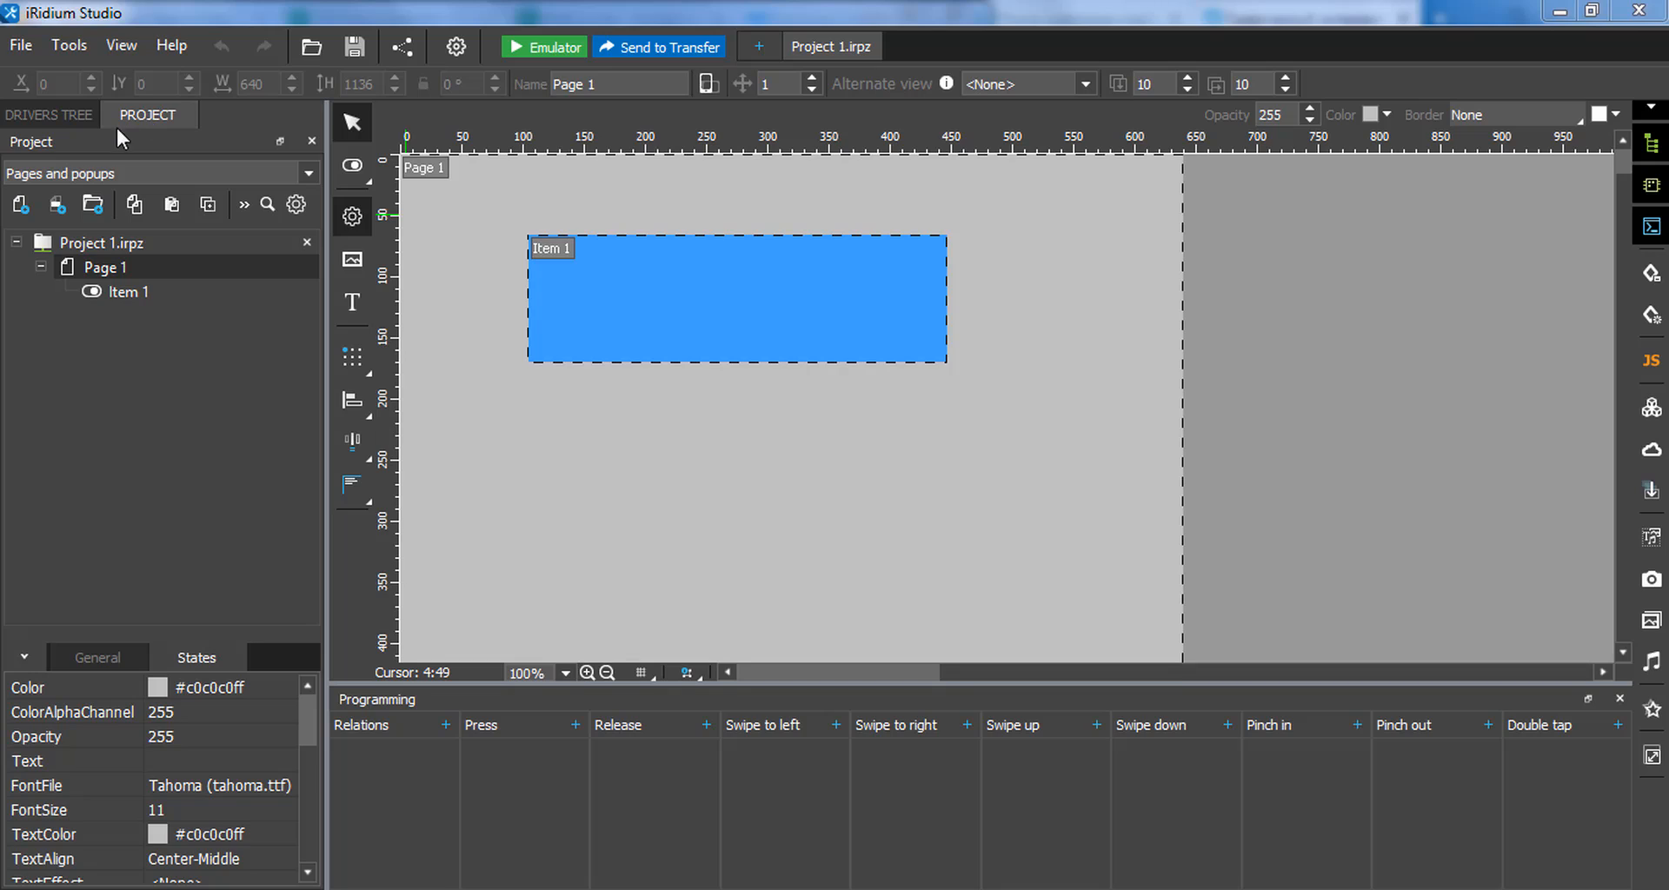
- Look at the Popup Group view of Project 1, and return to the Pages and popups view
click(309, 173)
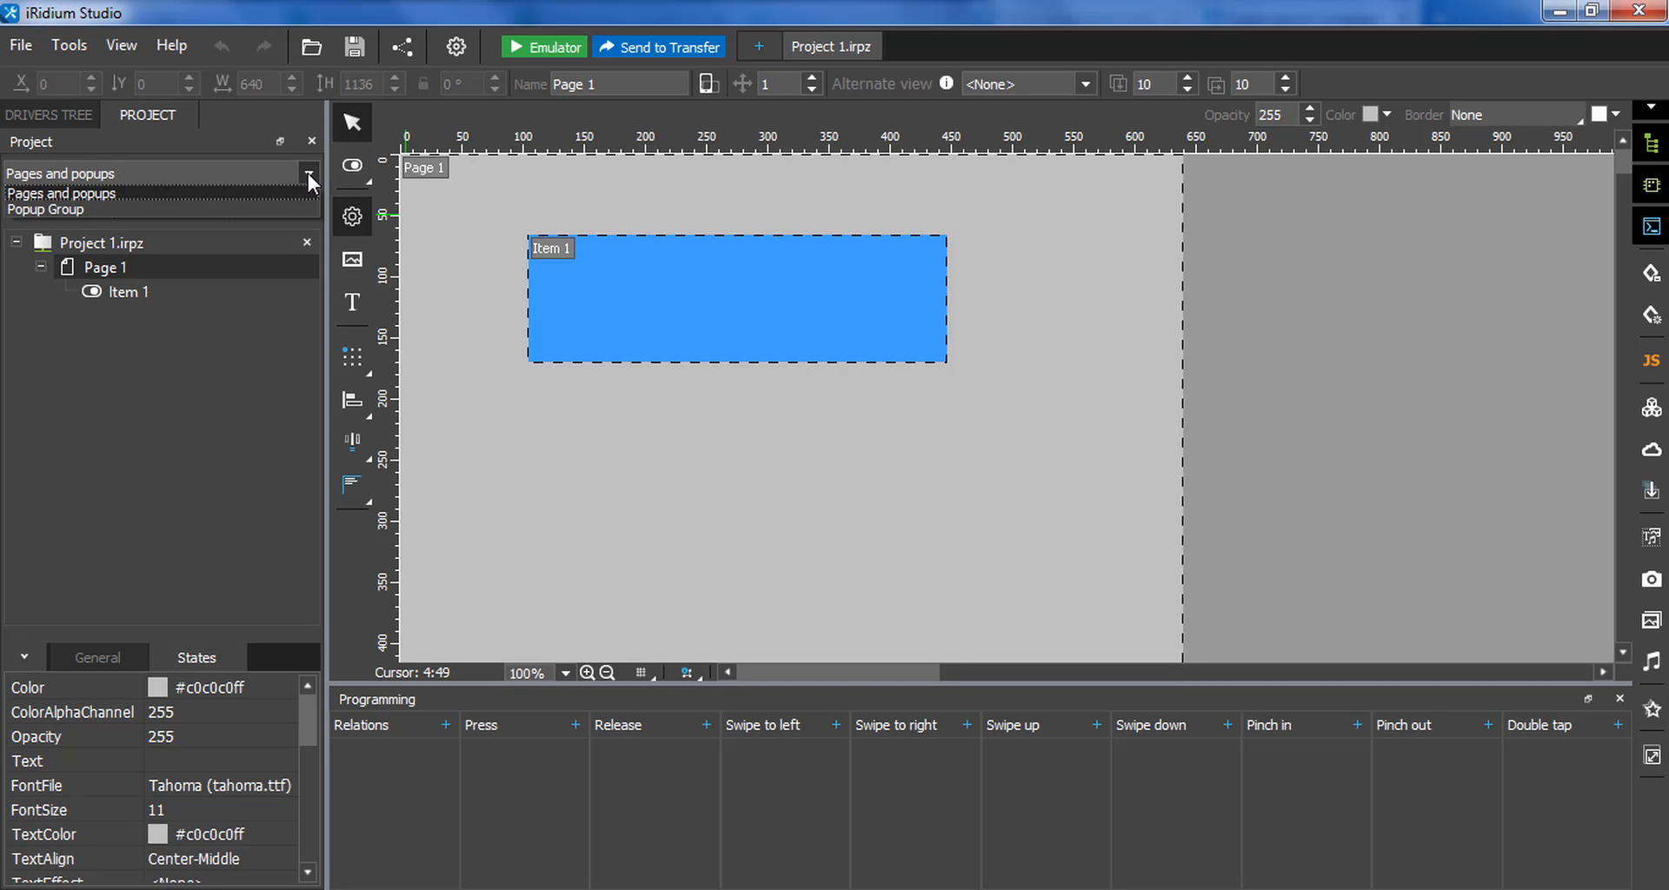
click(187, 208)
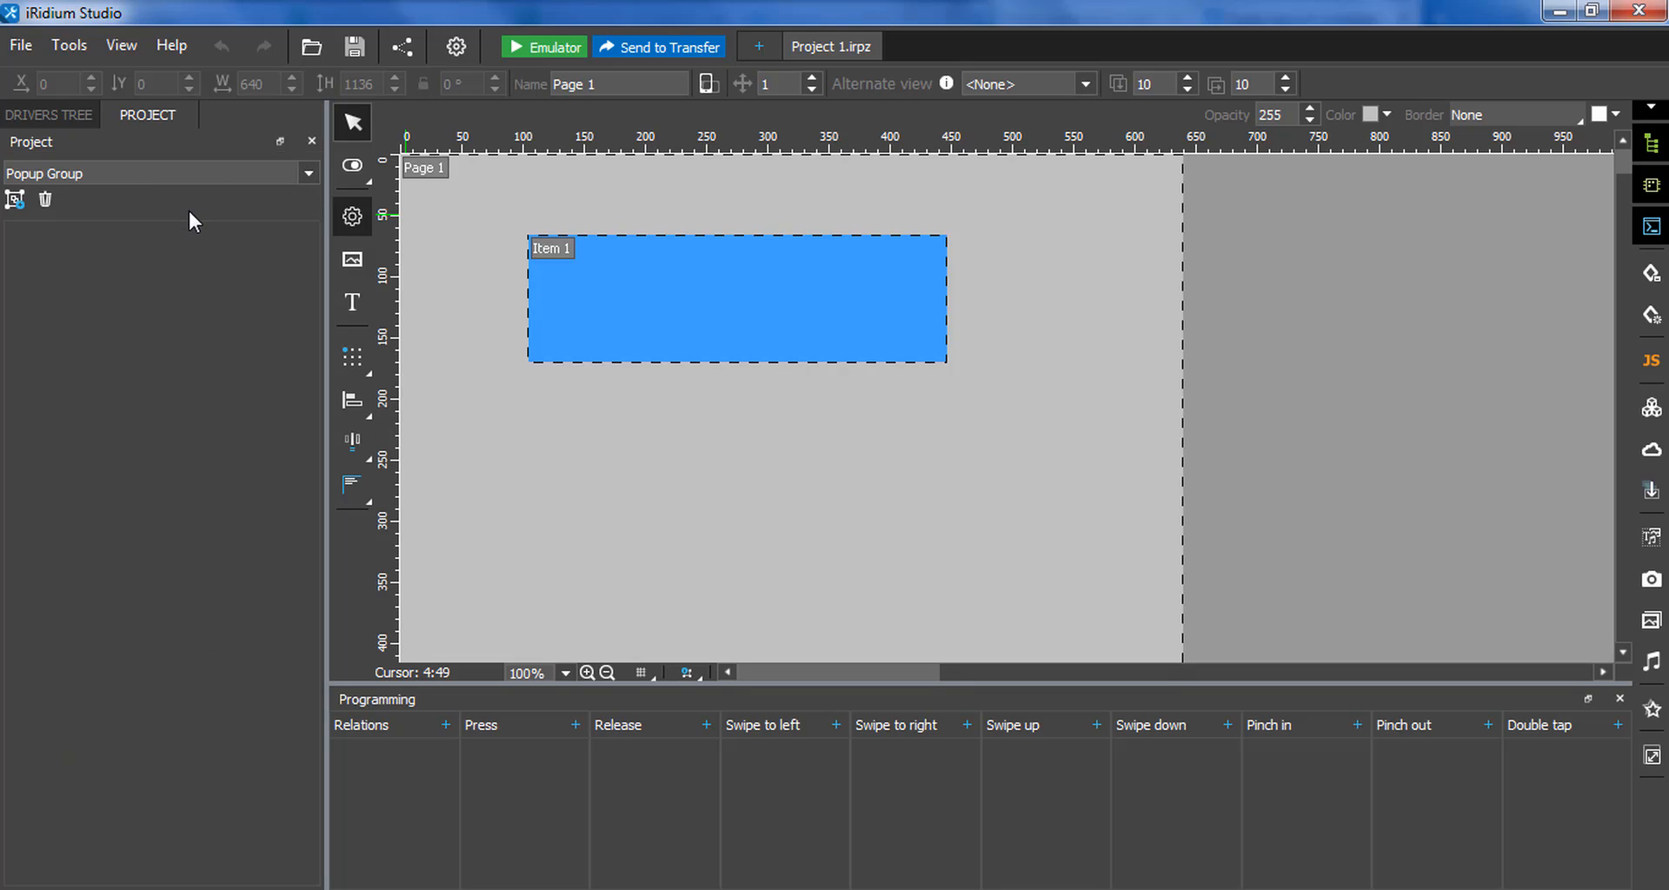
click(310, 174)
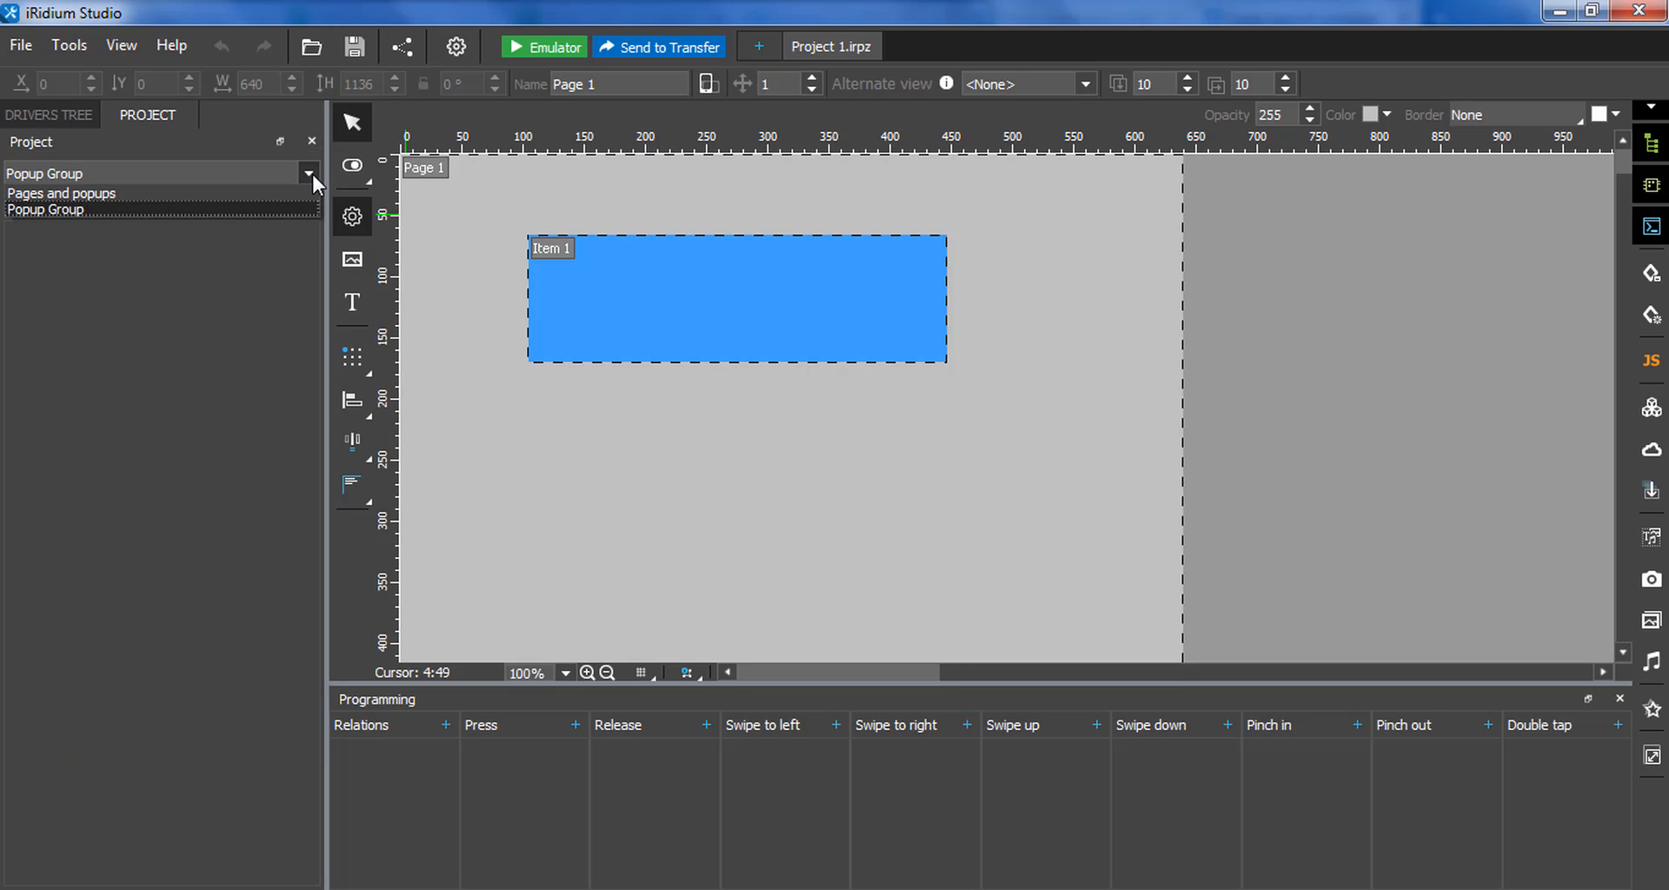
click(253, 193)
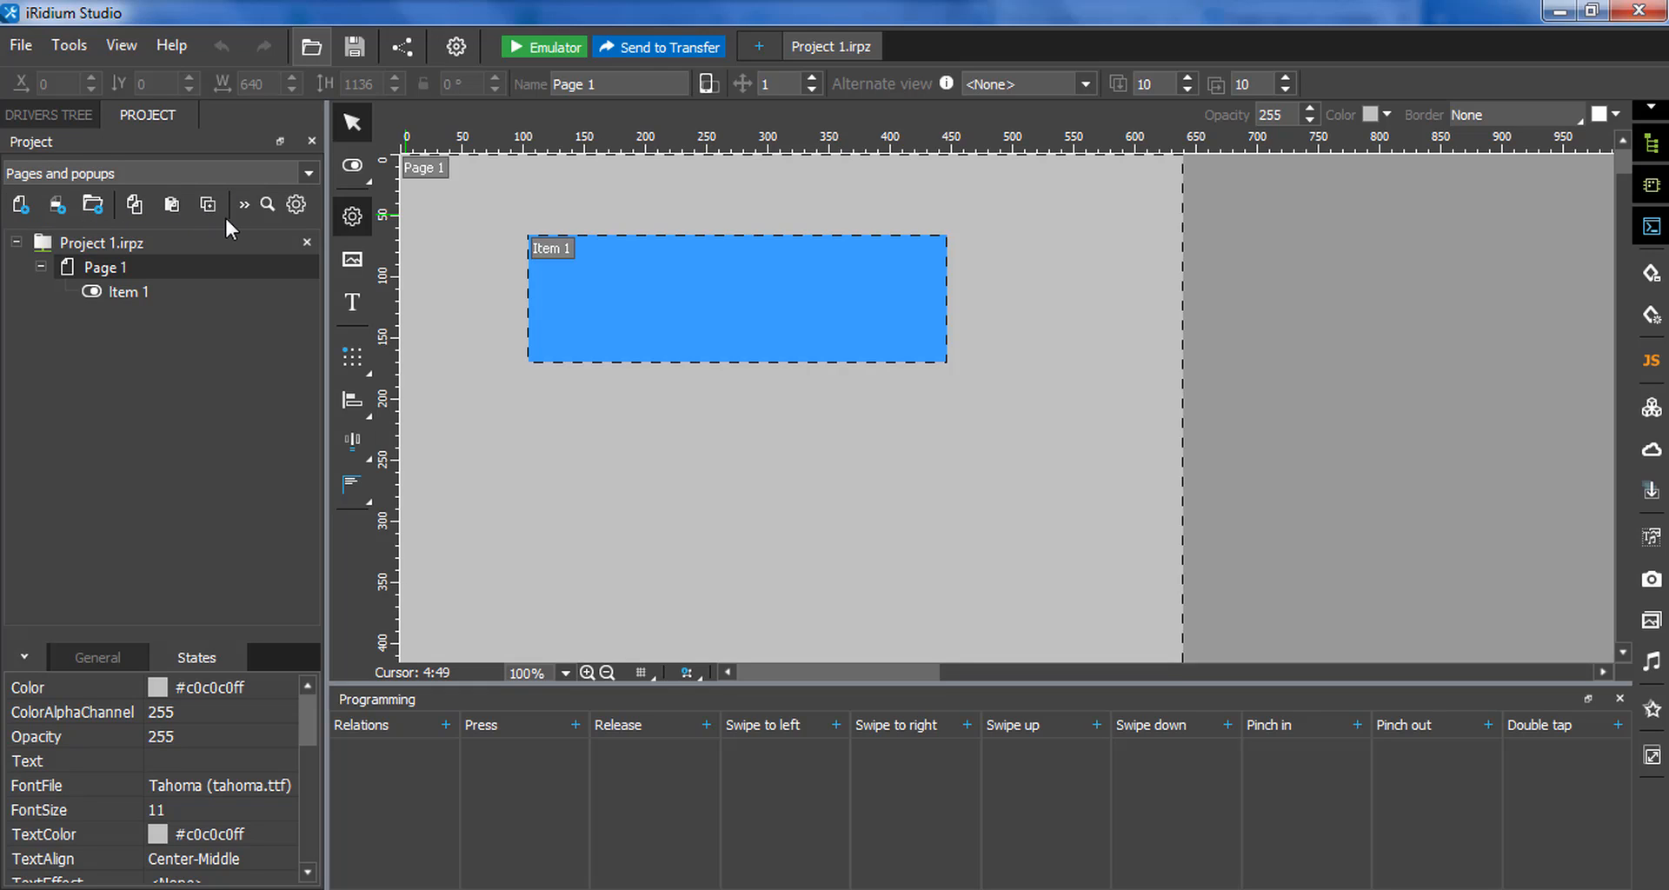
- Display the search field above the project's pages, and show the driver tree
click(266, 205)
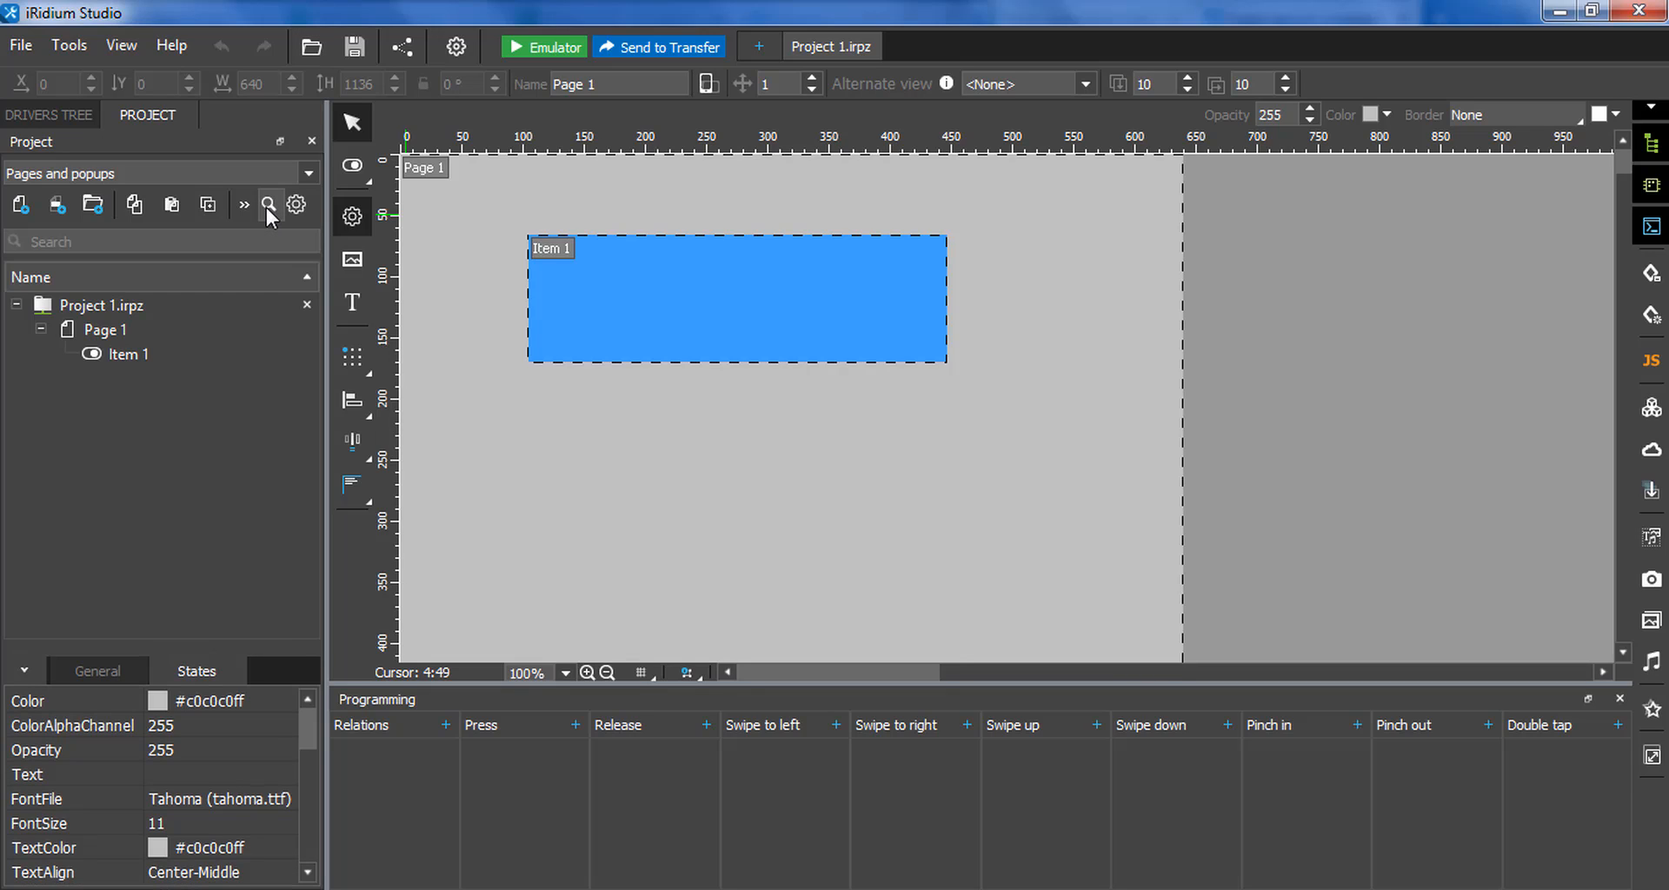
click(51, 115)
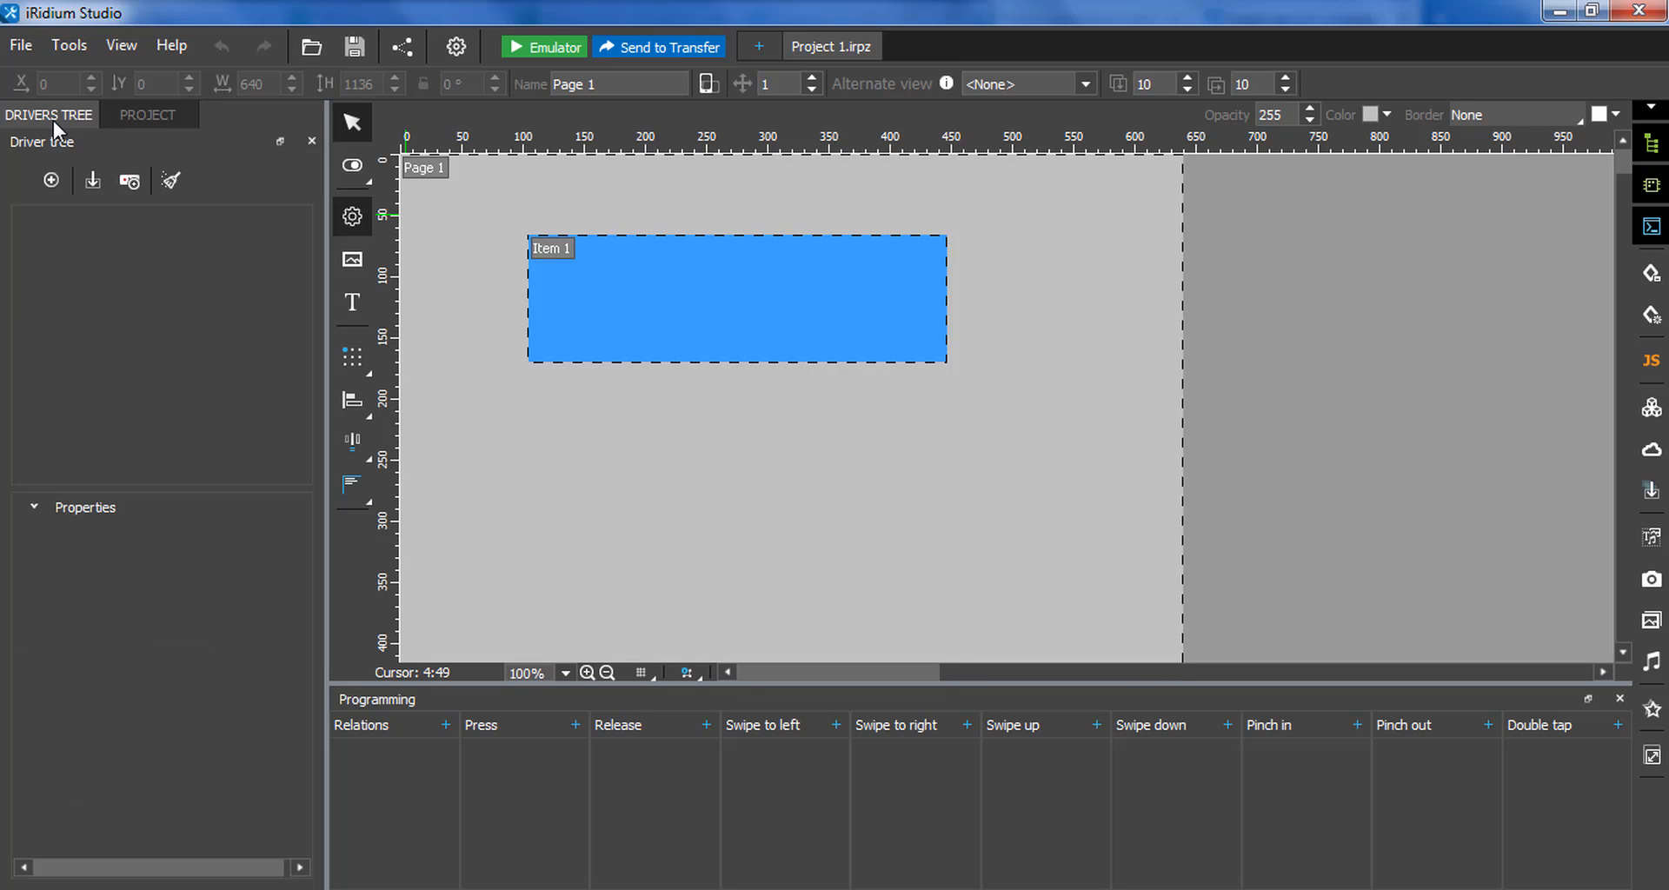
- Add a 320 by 240 popup named Popup 1 to the project
click(172, 120)
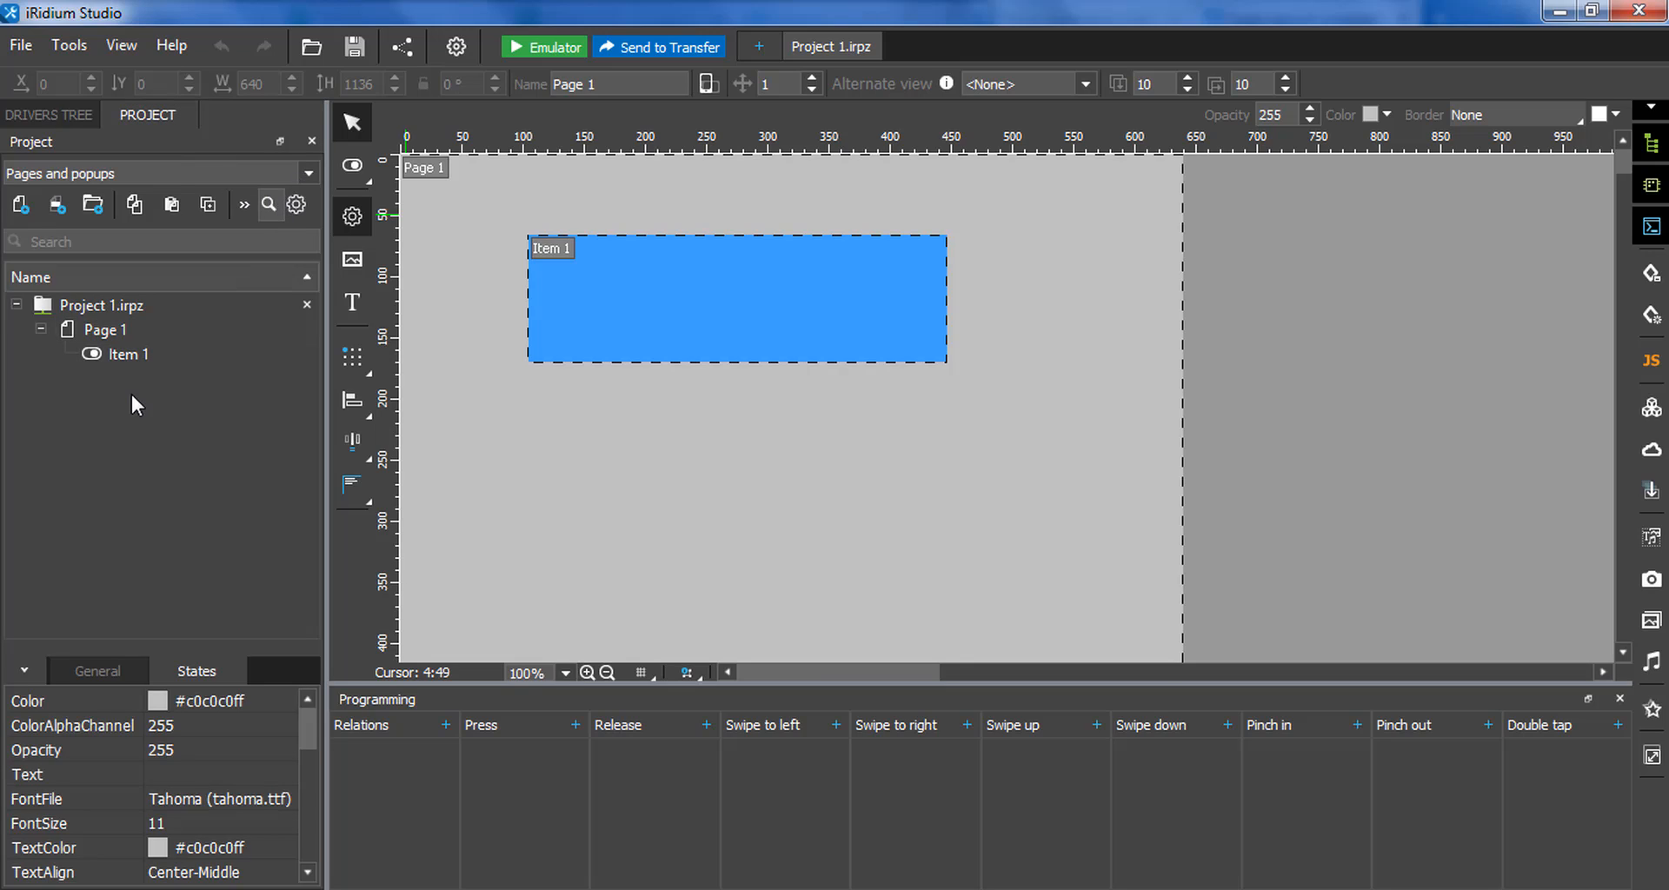
click(59, 206)
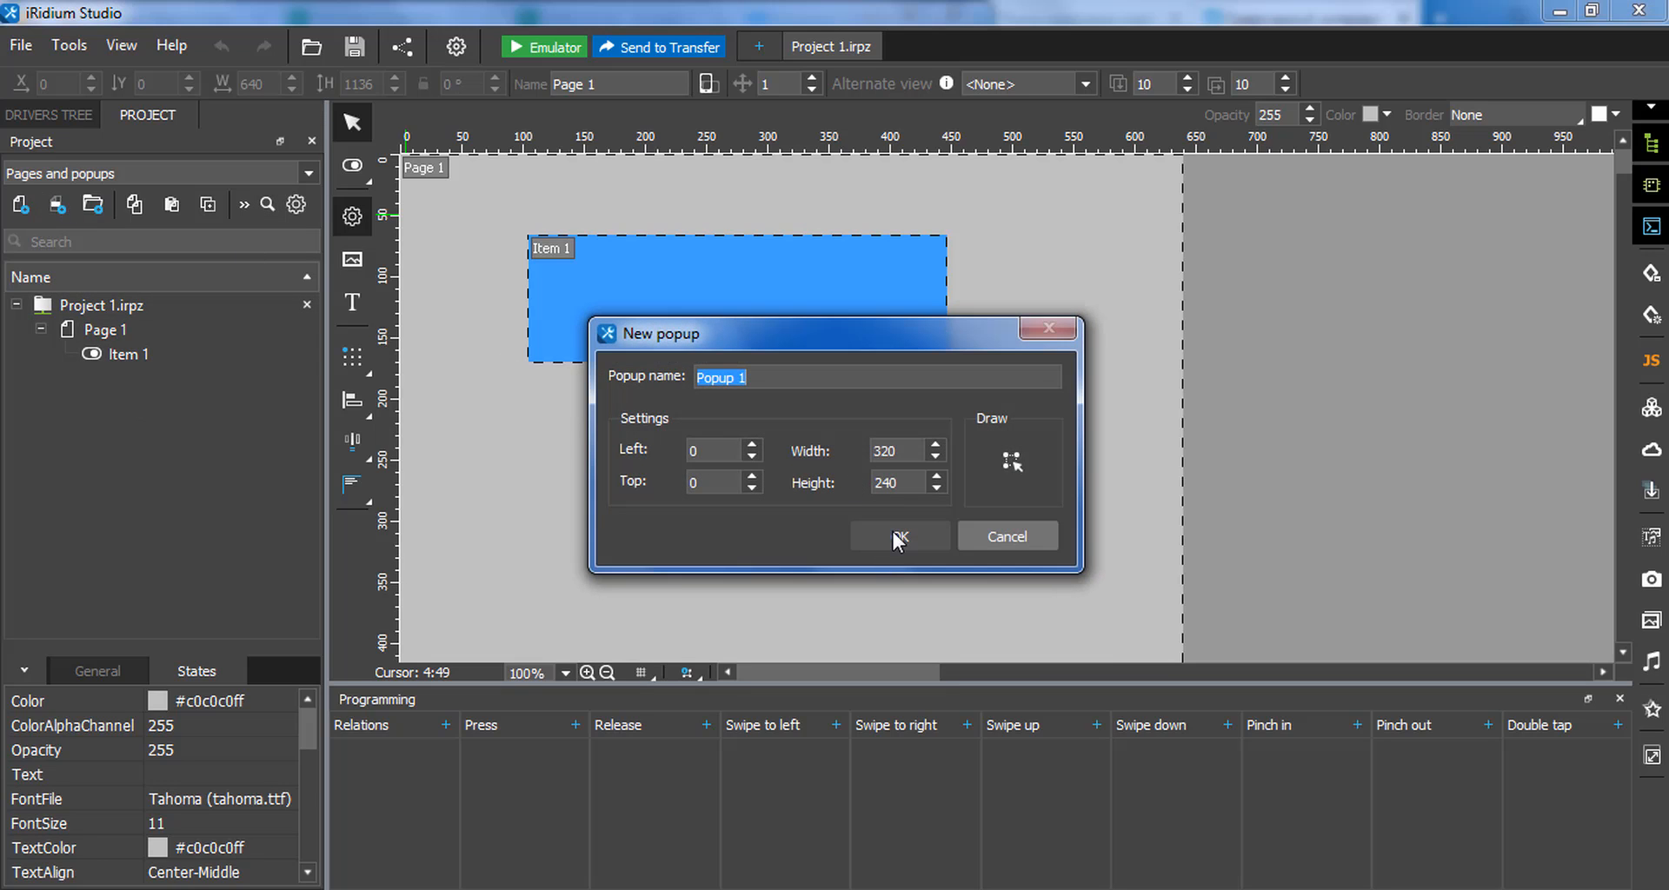
click(890, 533)
click(150, 381)
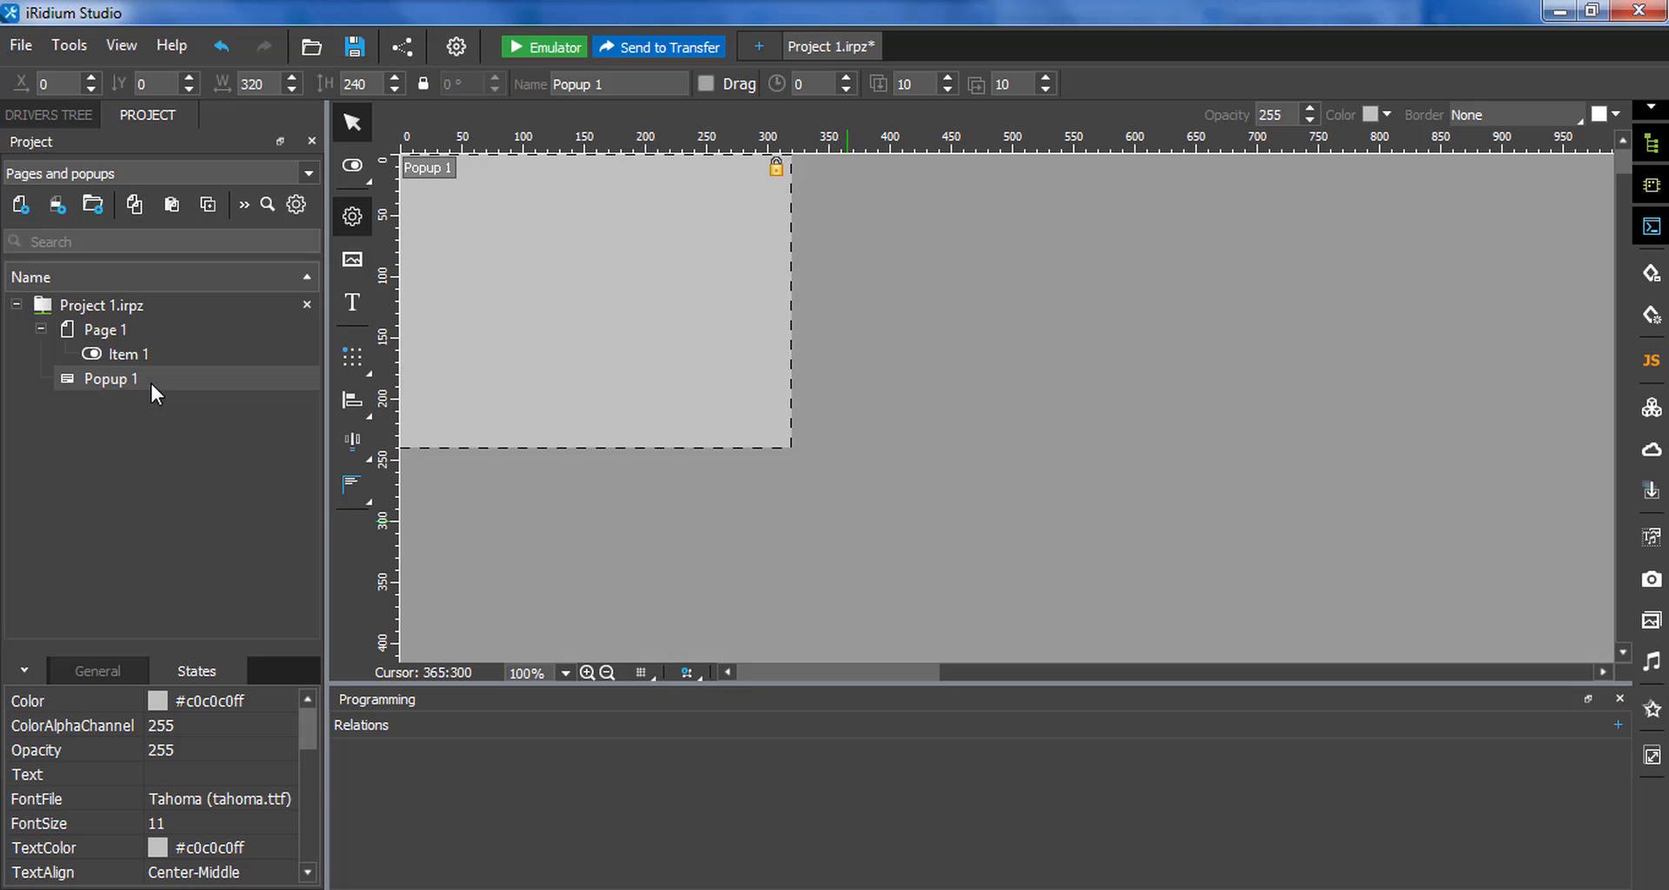
- Show the general properties of Popup 1 and examine its Show Effect setting
click(77, 674)
scroll(308, 753, down, 2)
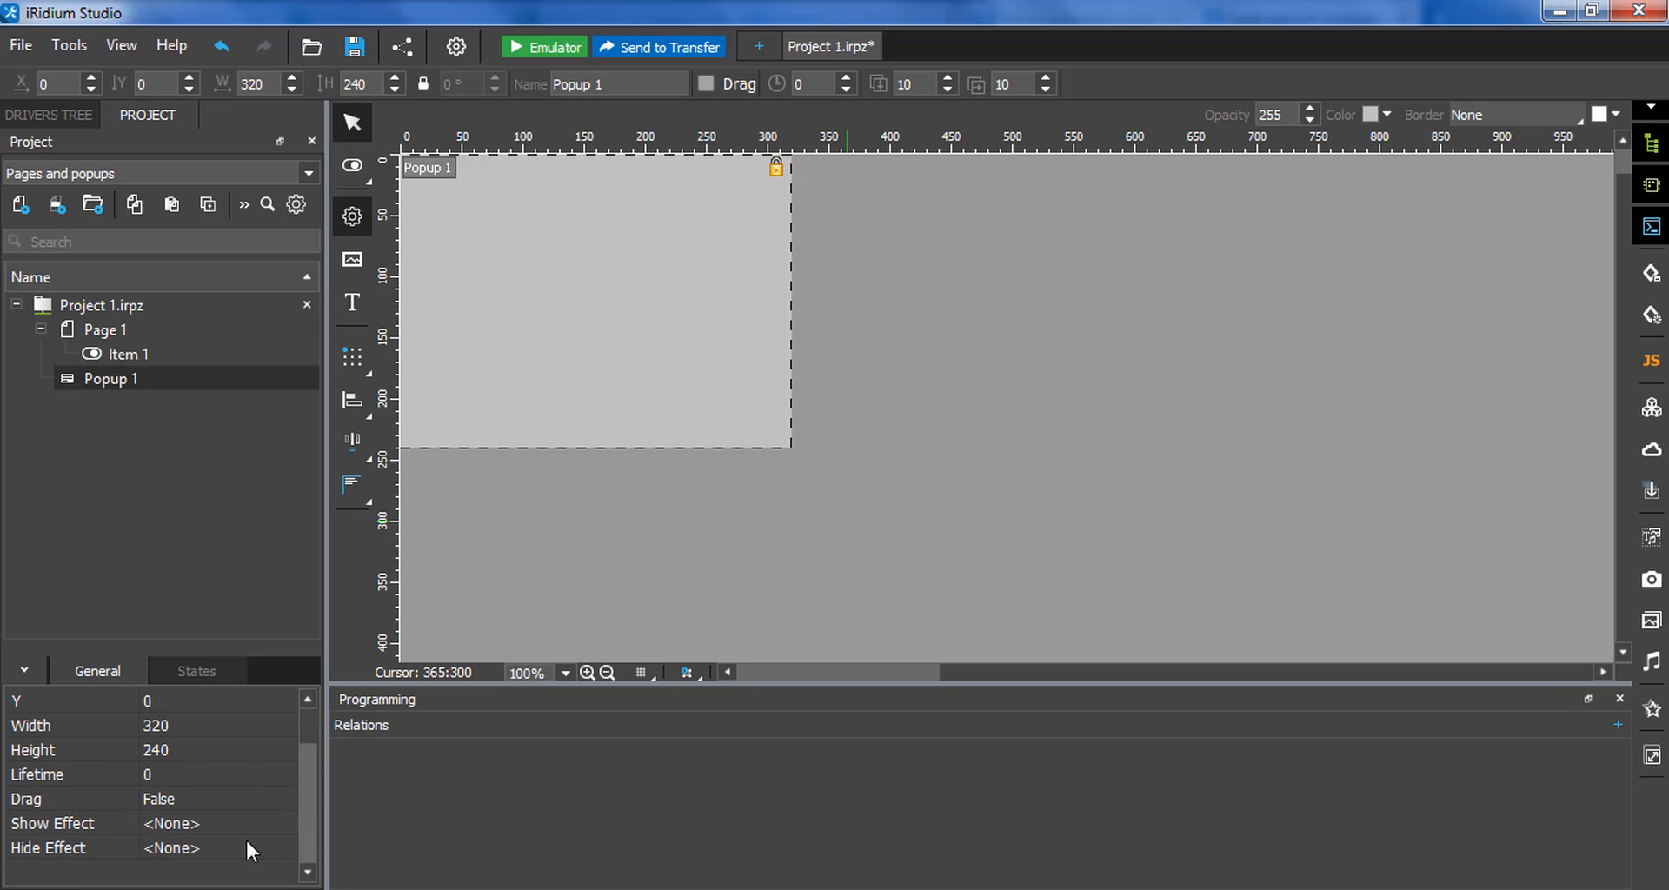
click(252, 824)
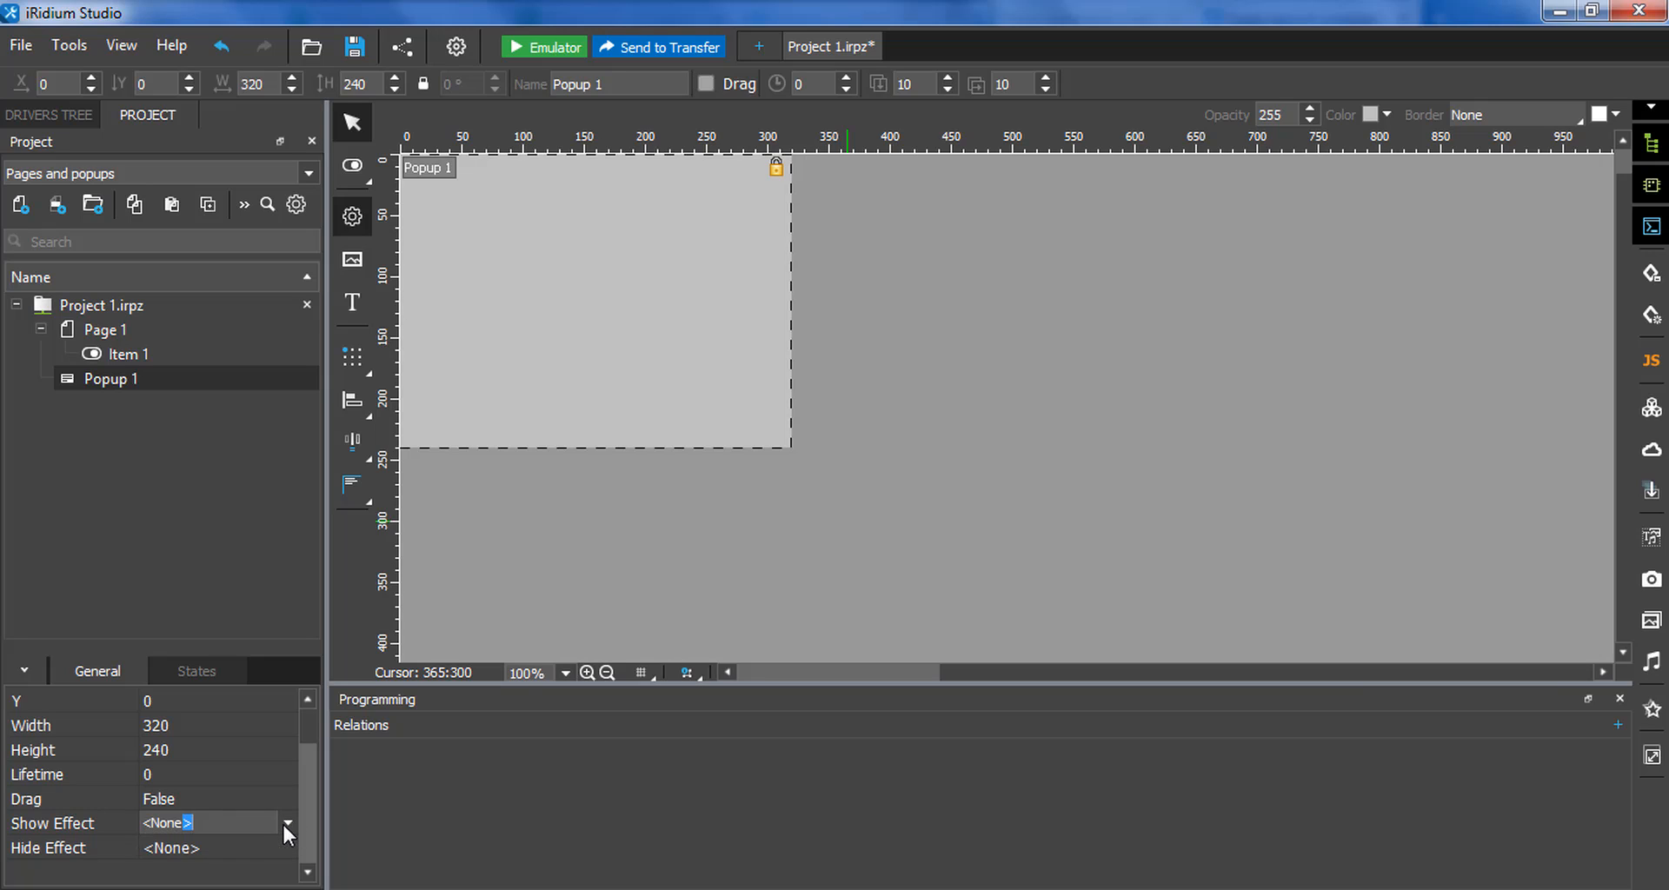
- Create a new animation in the project, keeping its default name
click(1652, 710)
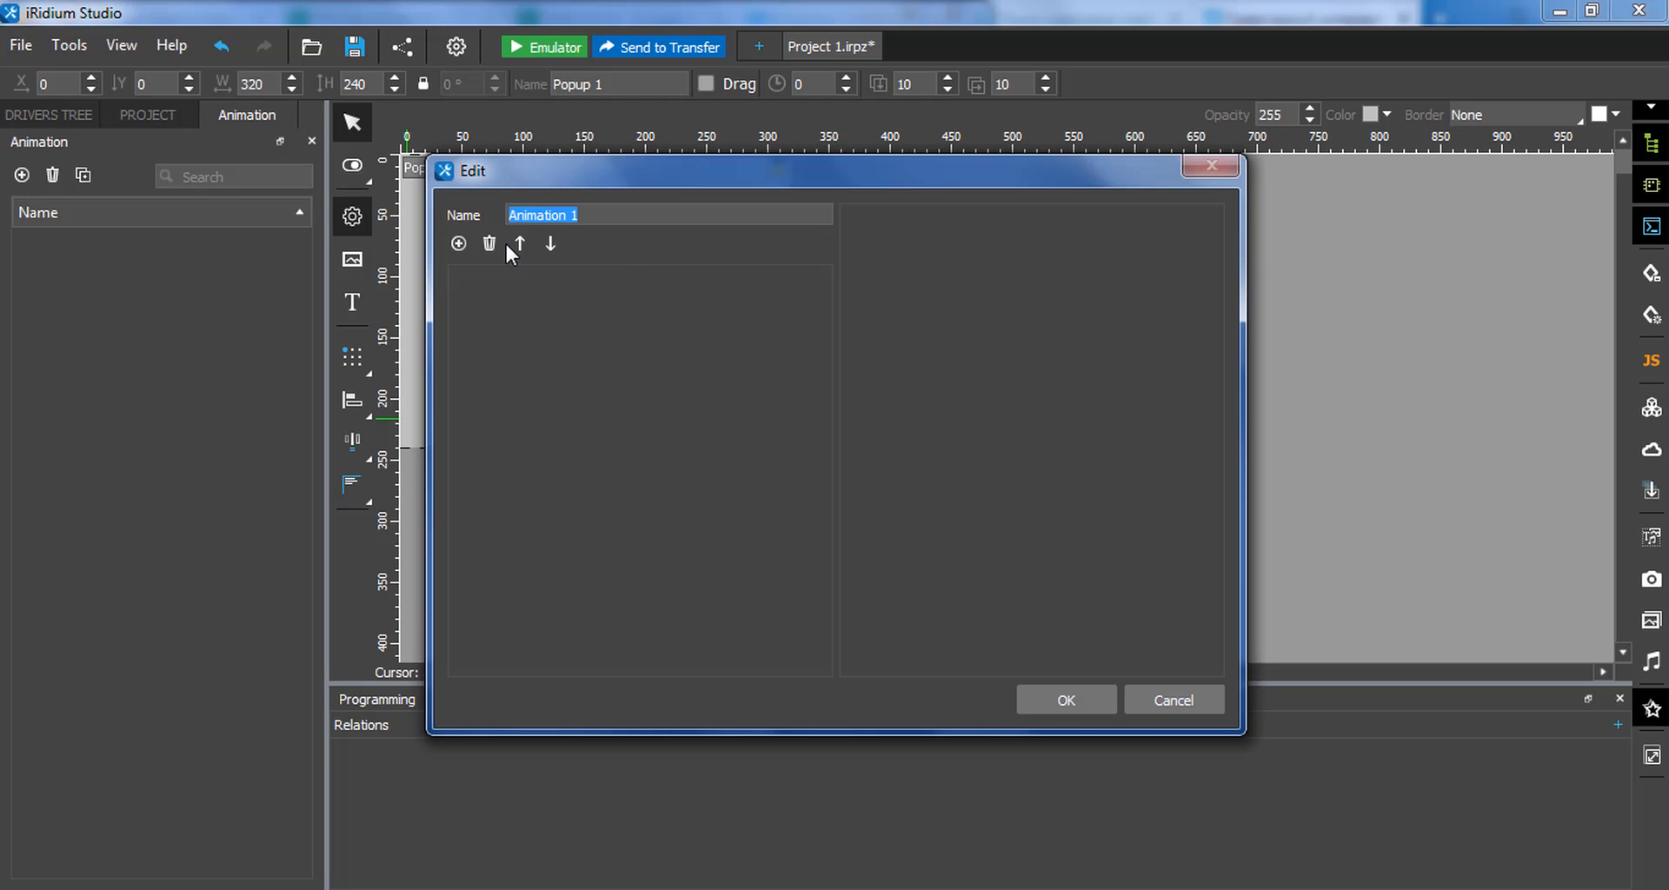
double_click(459, 245)
double_click(459, 245)
click(1071, 717)
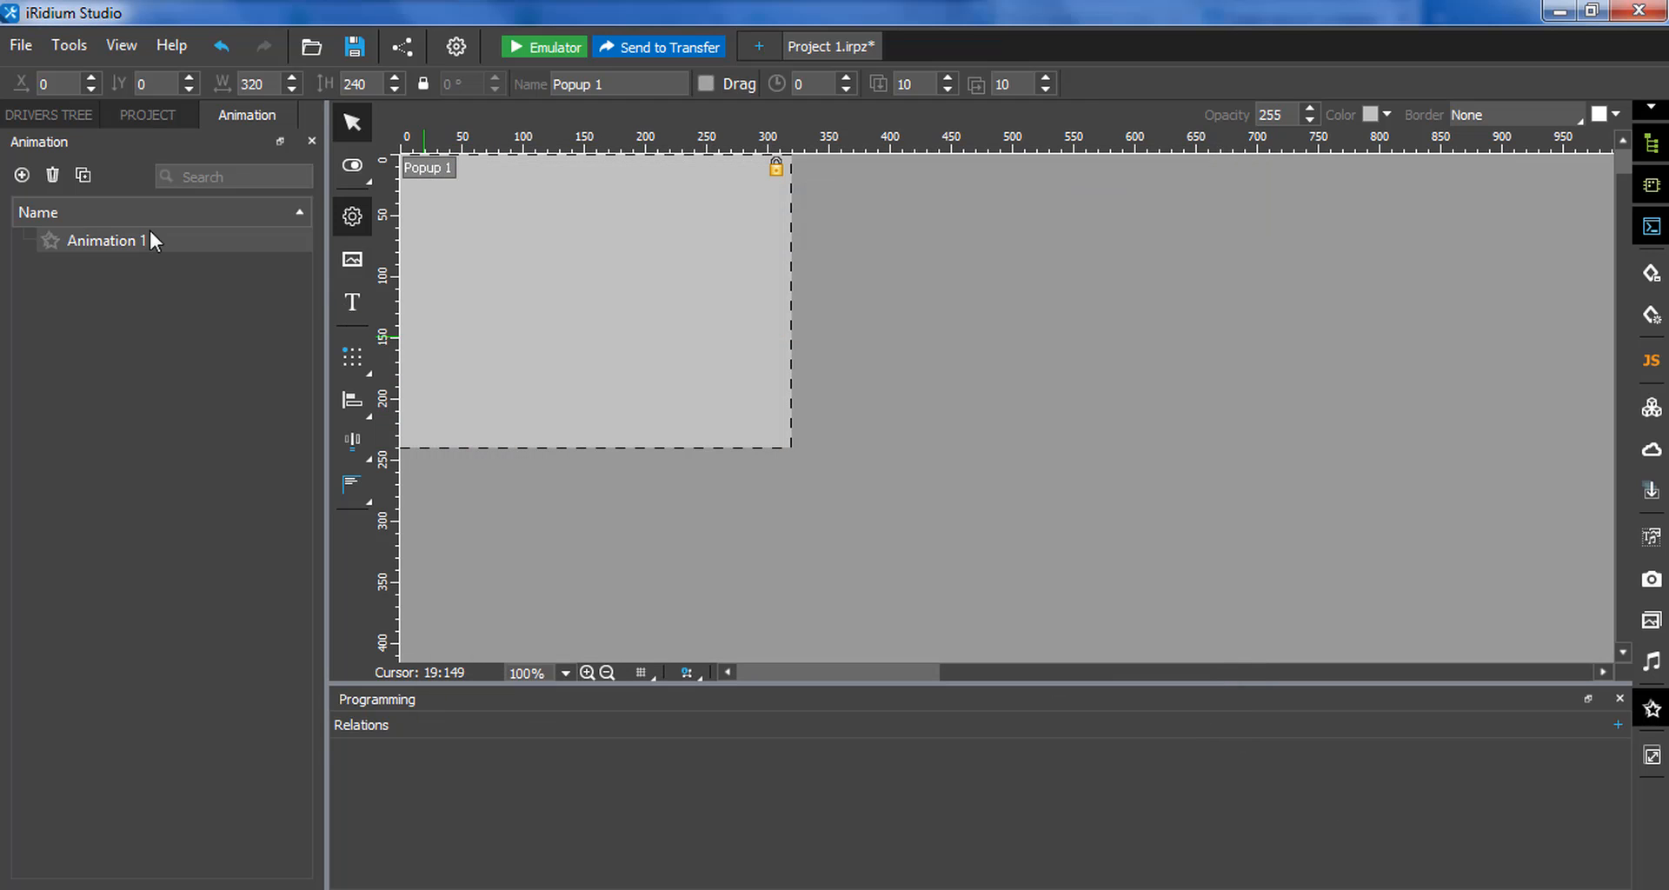
- Set the Show Effect of Popup 1 to Animation 1
click(142, 110)
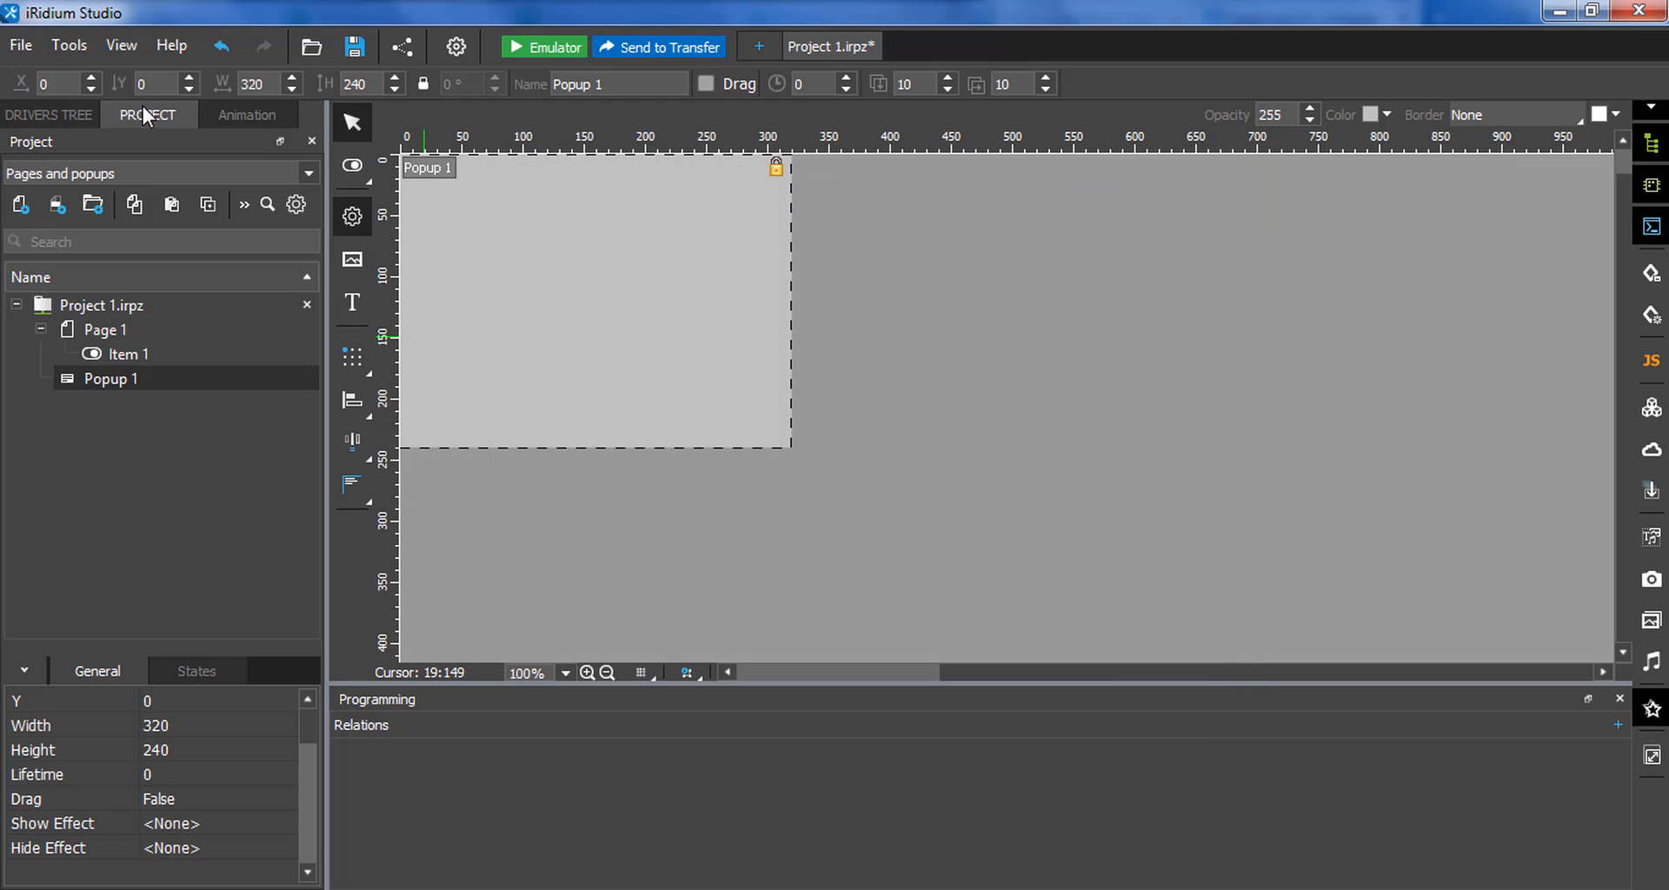
click(167, 379)
click(274, 817)
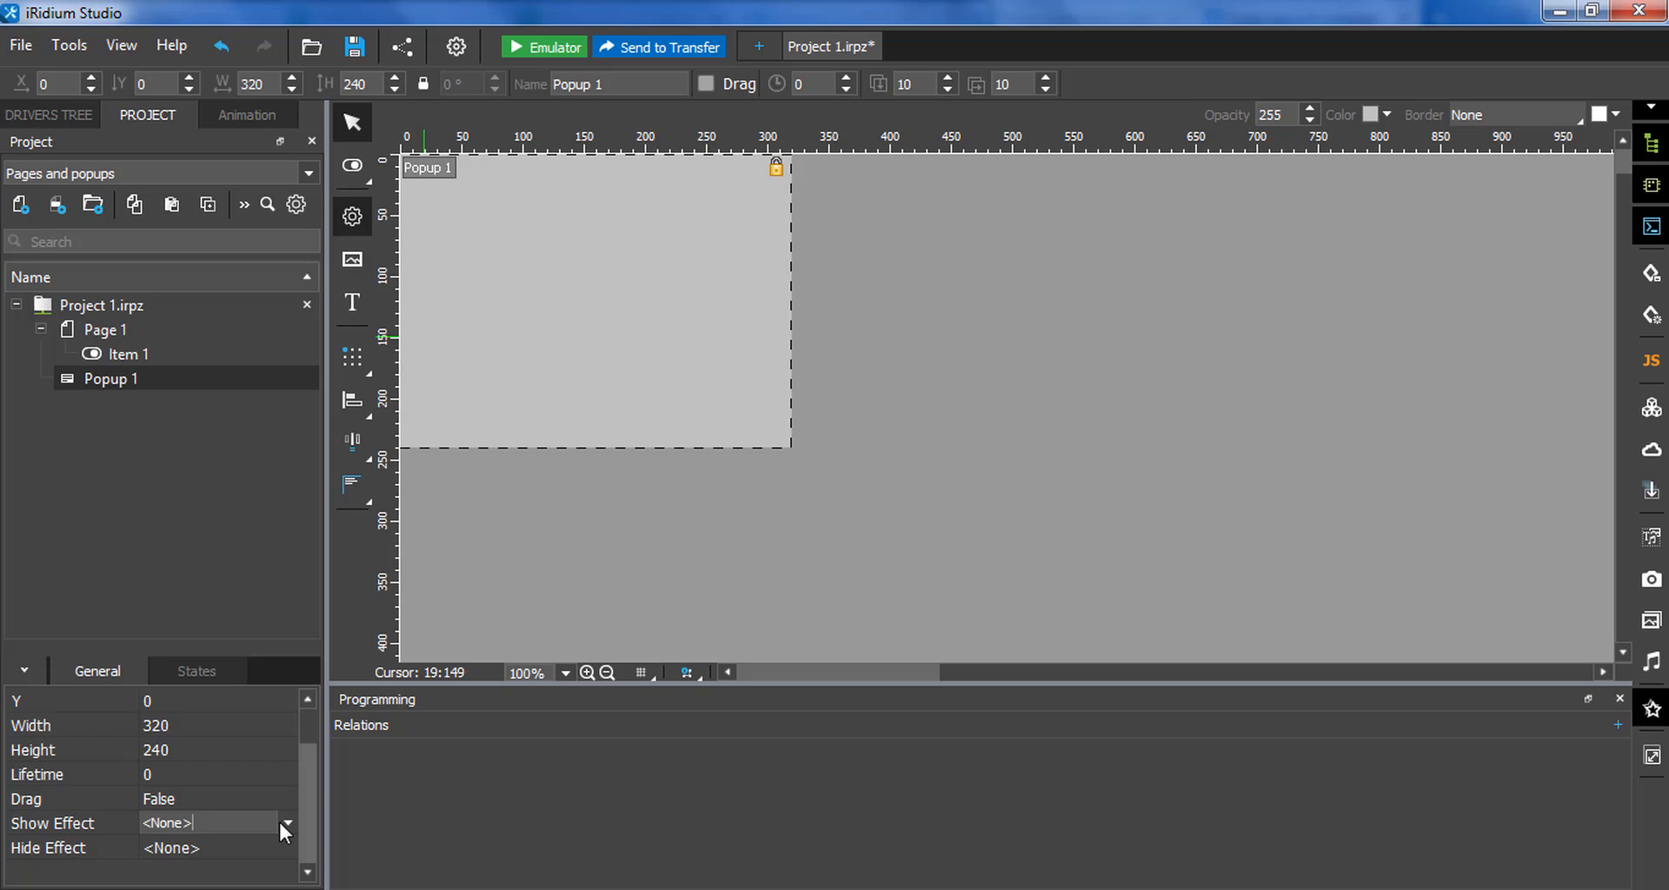
click(278, 820)
click(230, 859)
scroll(315, 739, up, 1)
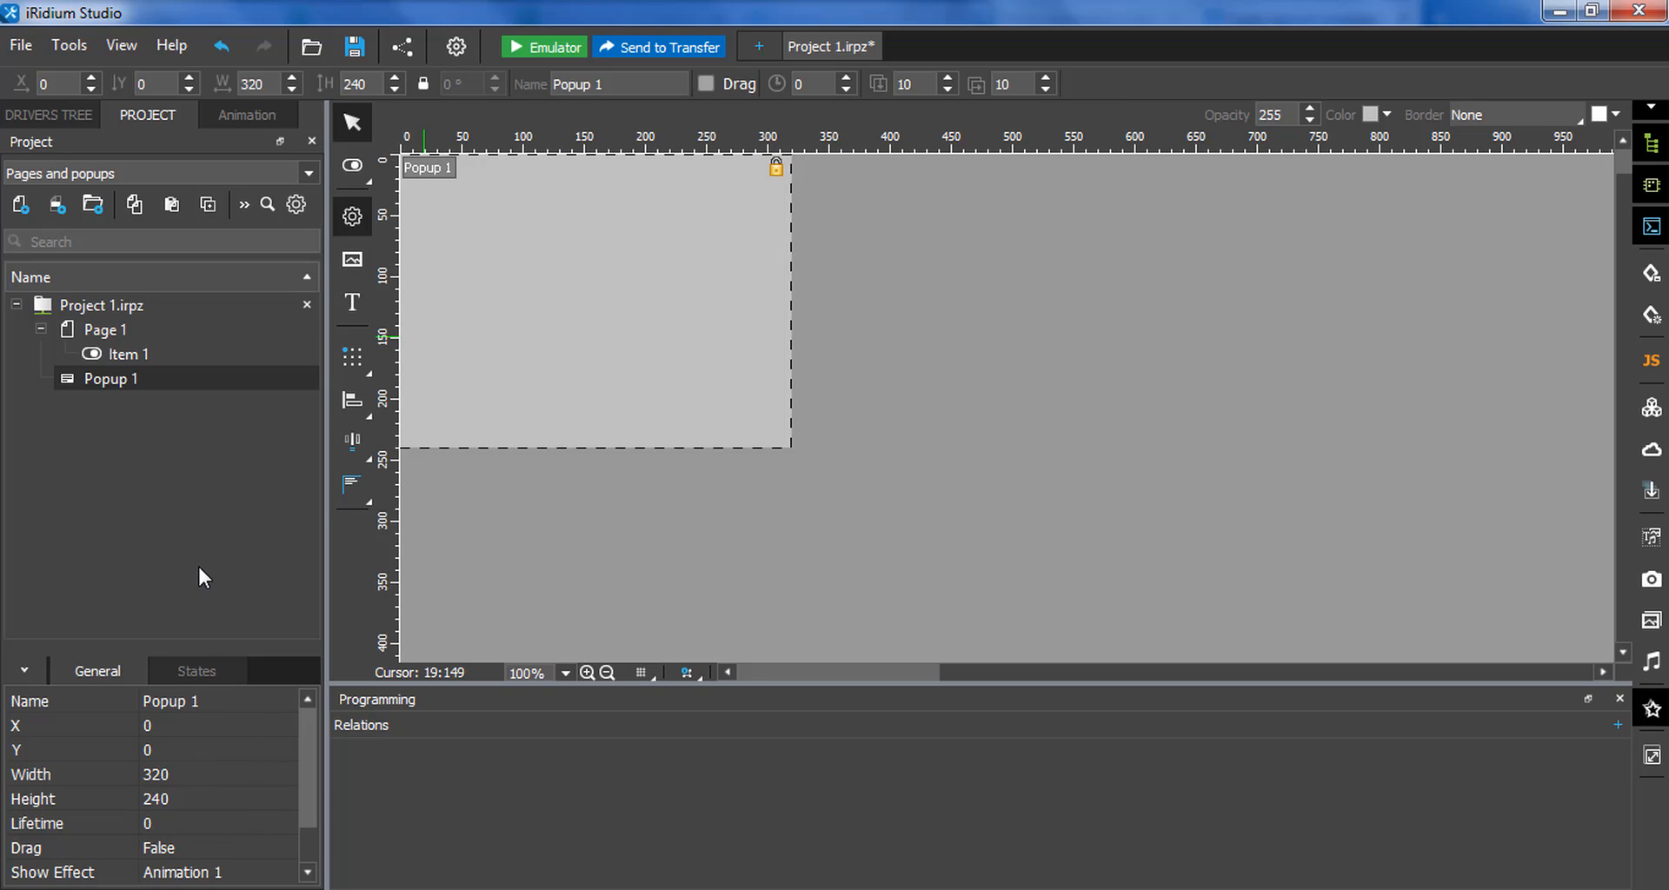
- Show the driver tree, and compare it with the project device panel in the old version
click(24, 121)
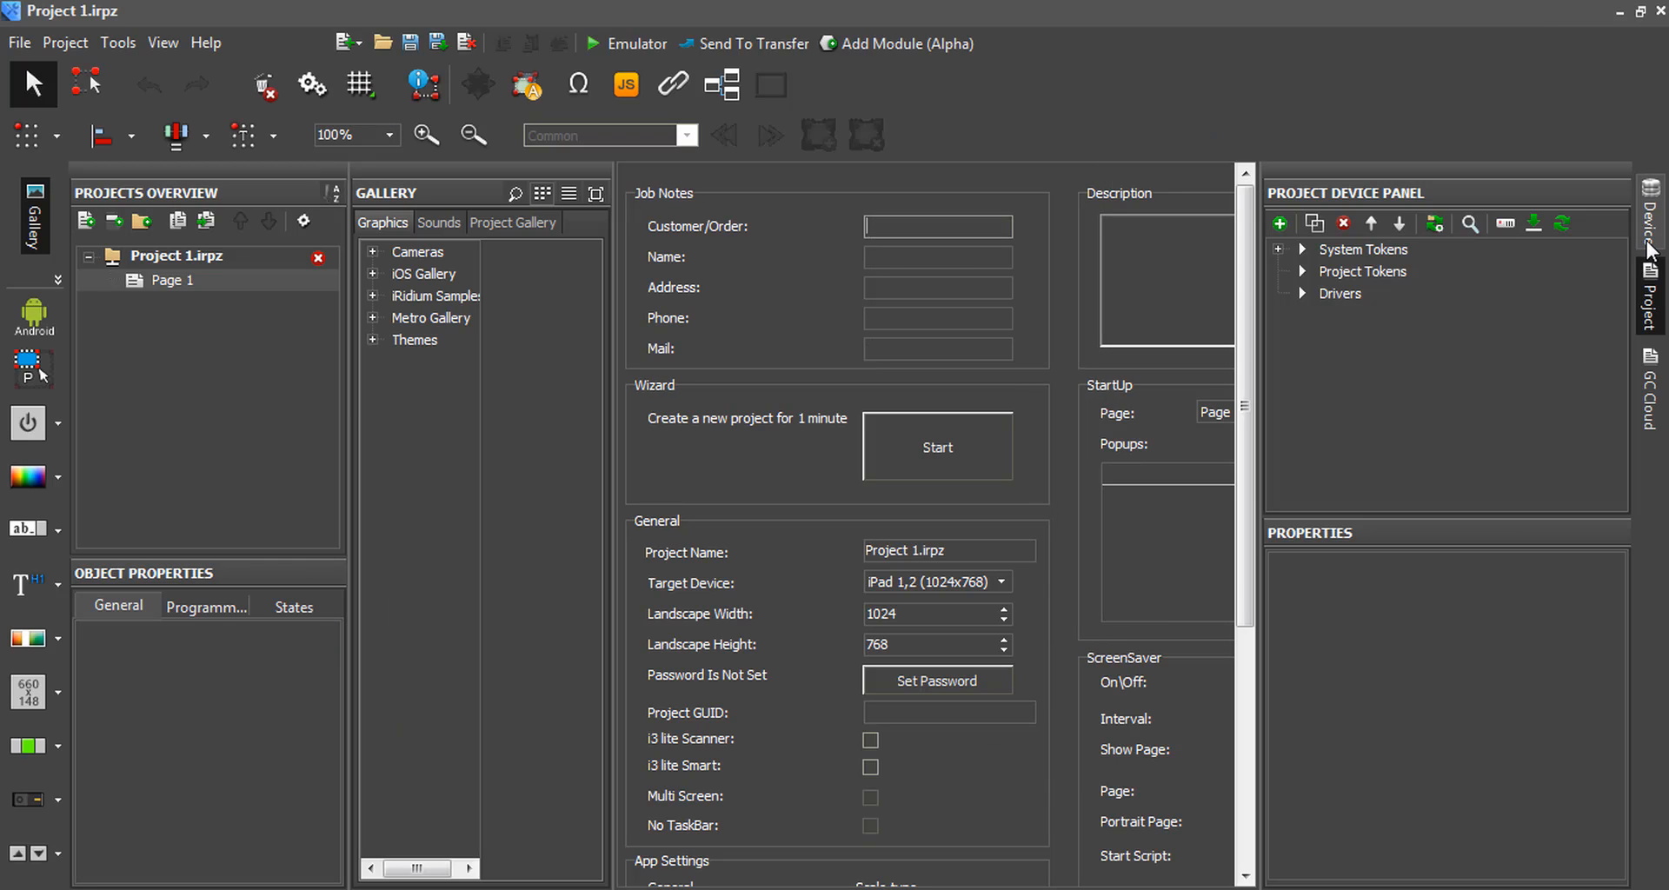
click(1651, 228)
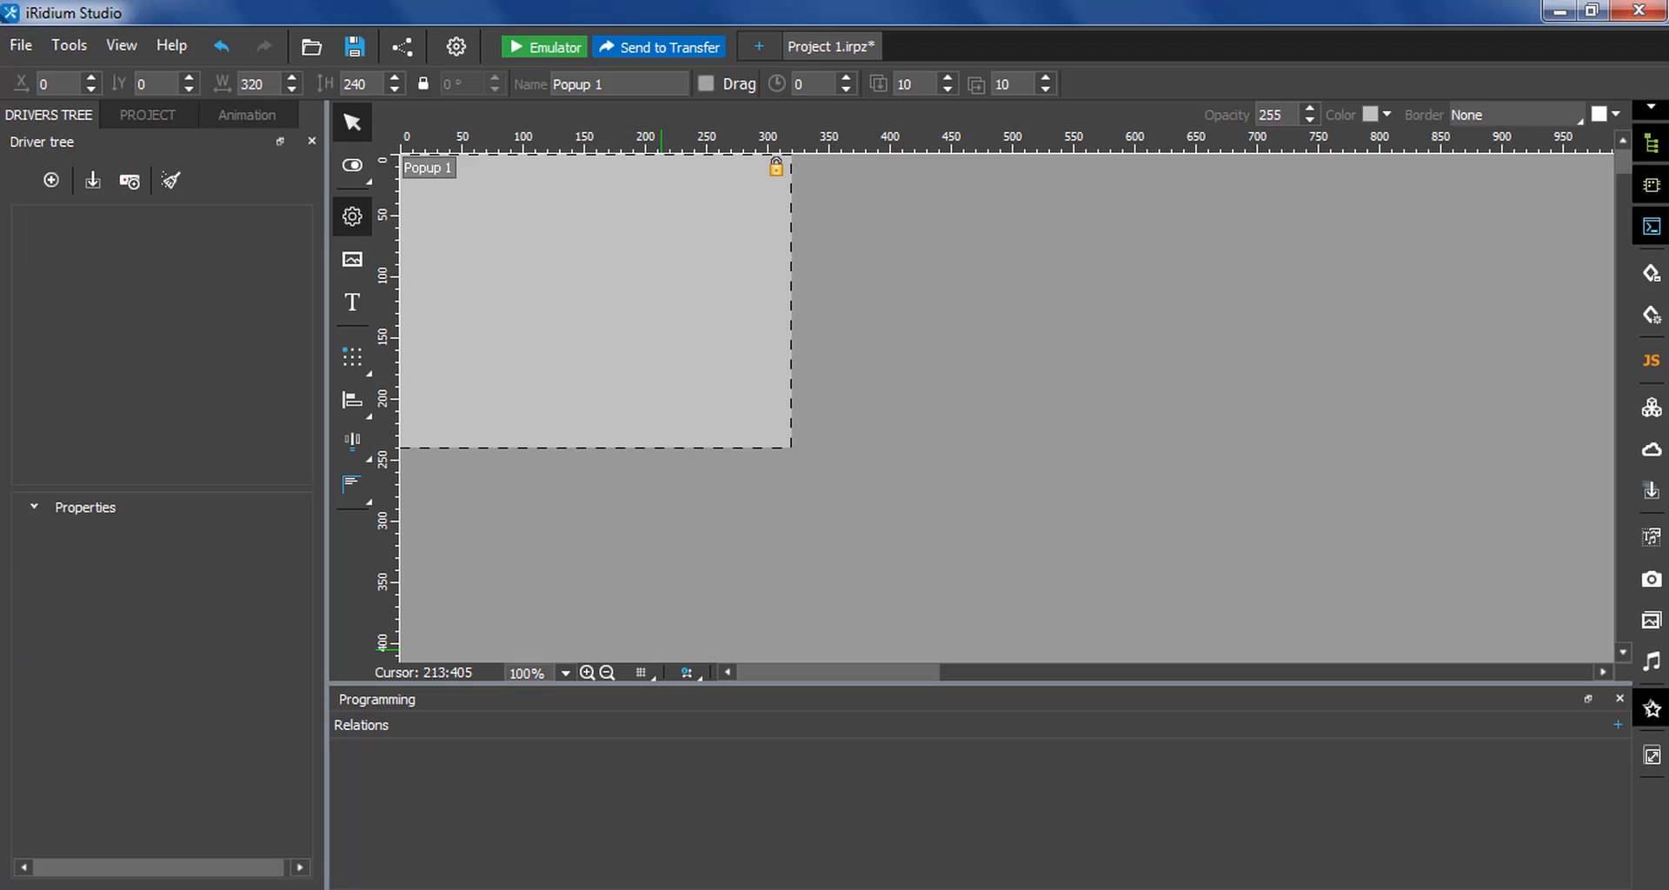
- Add a Modbus TCP driver from the iRidium base devices to the driver tree
click(127, 181)
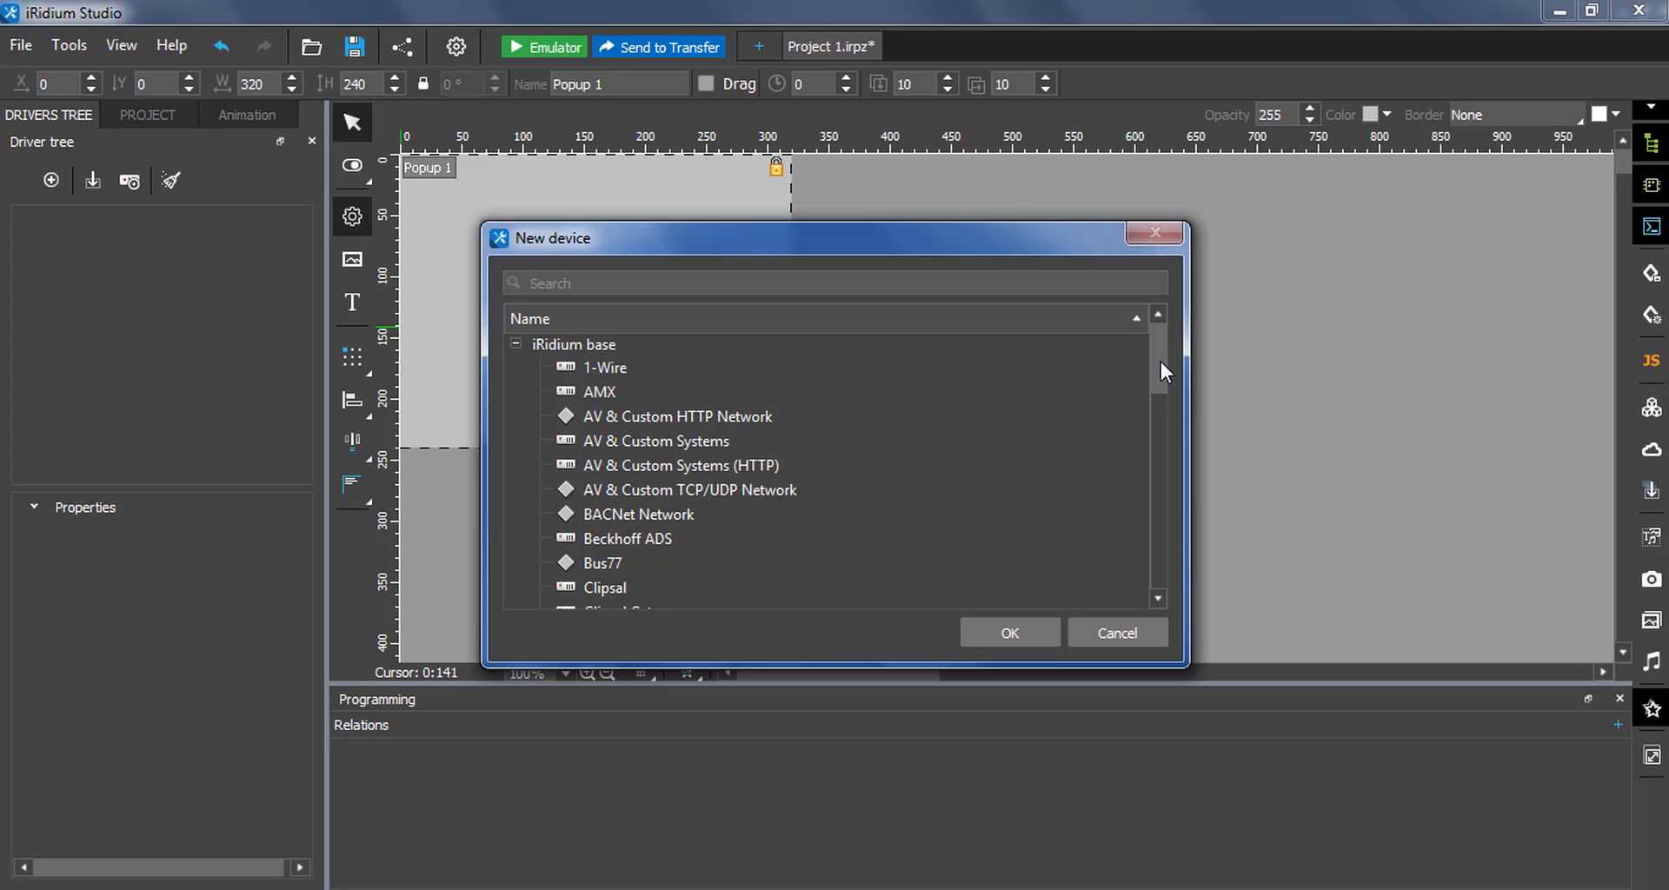
drag(1162, 371, 1160, 489)
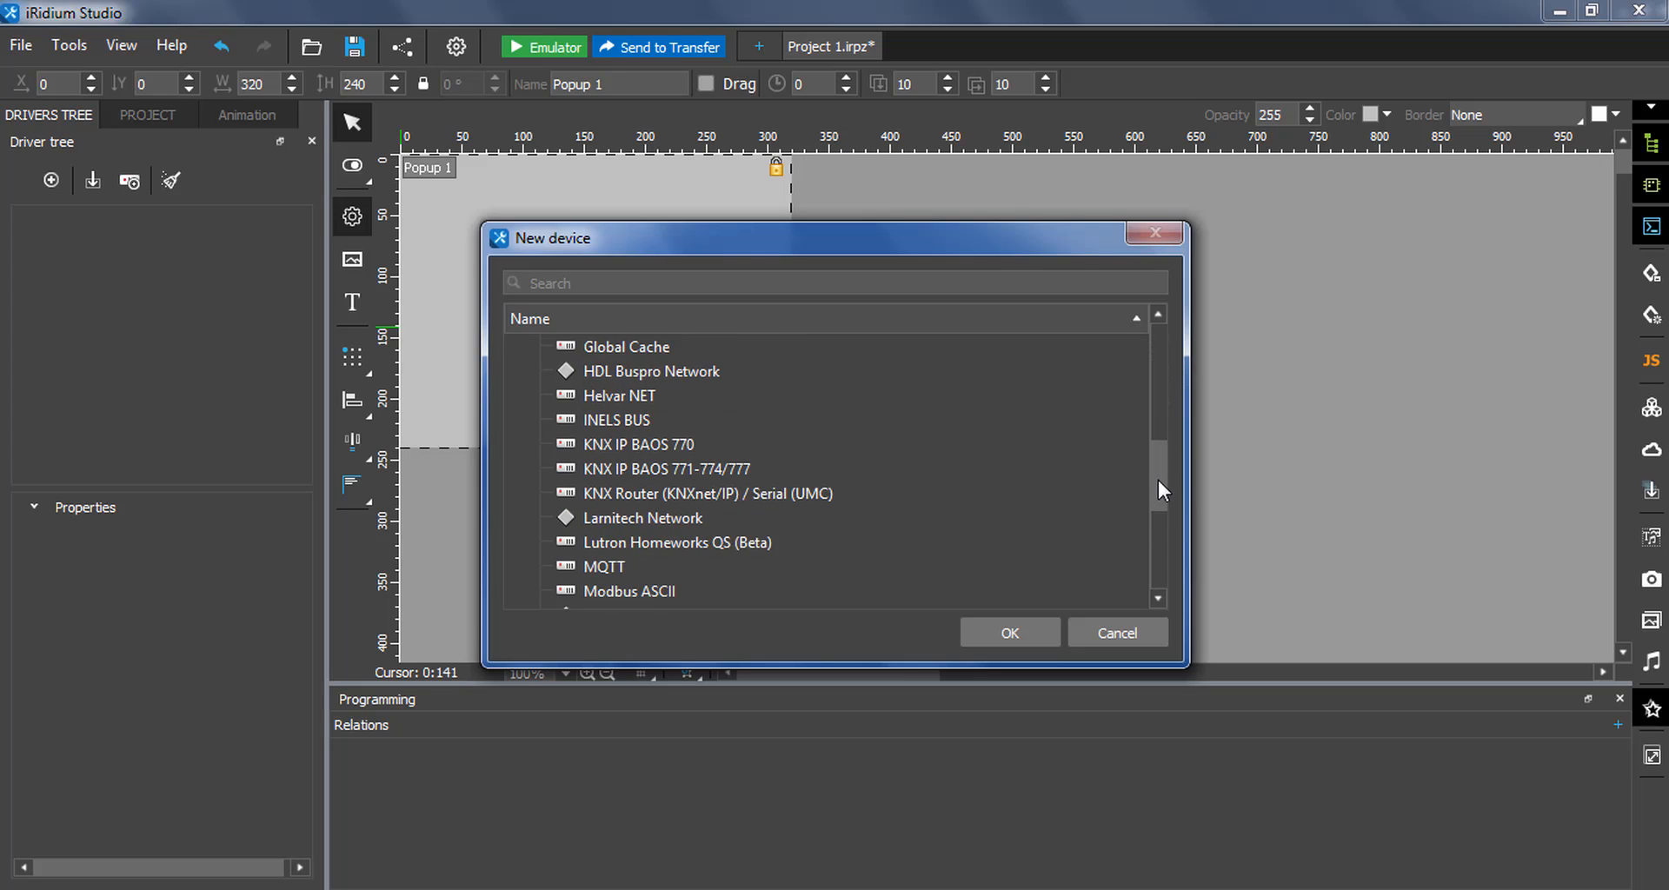
scroll(812, 565, down, 2)
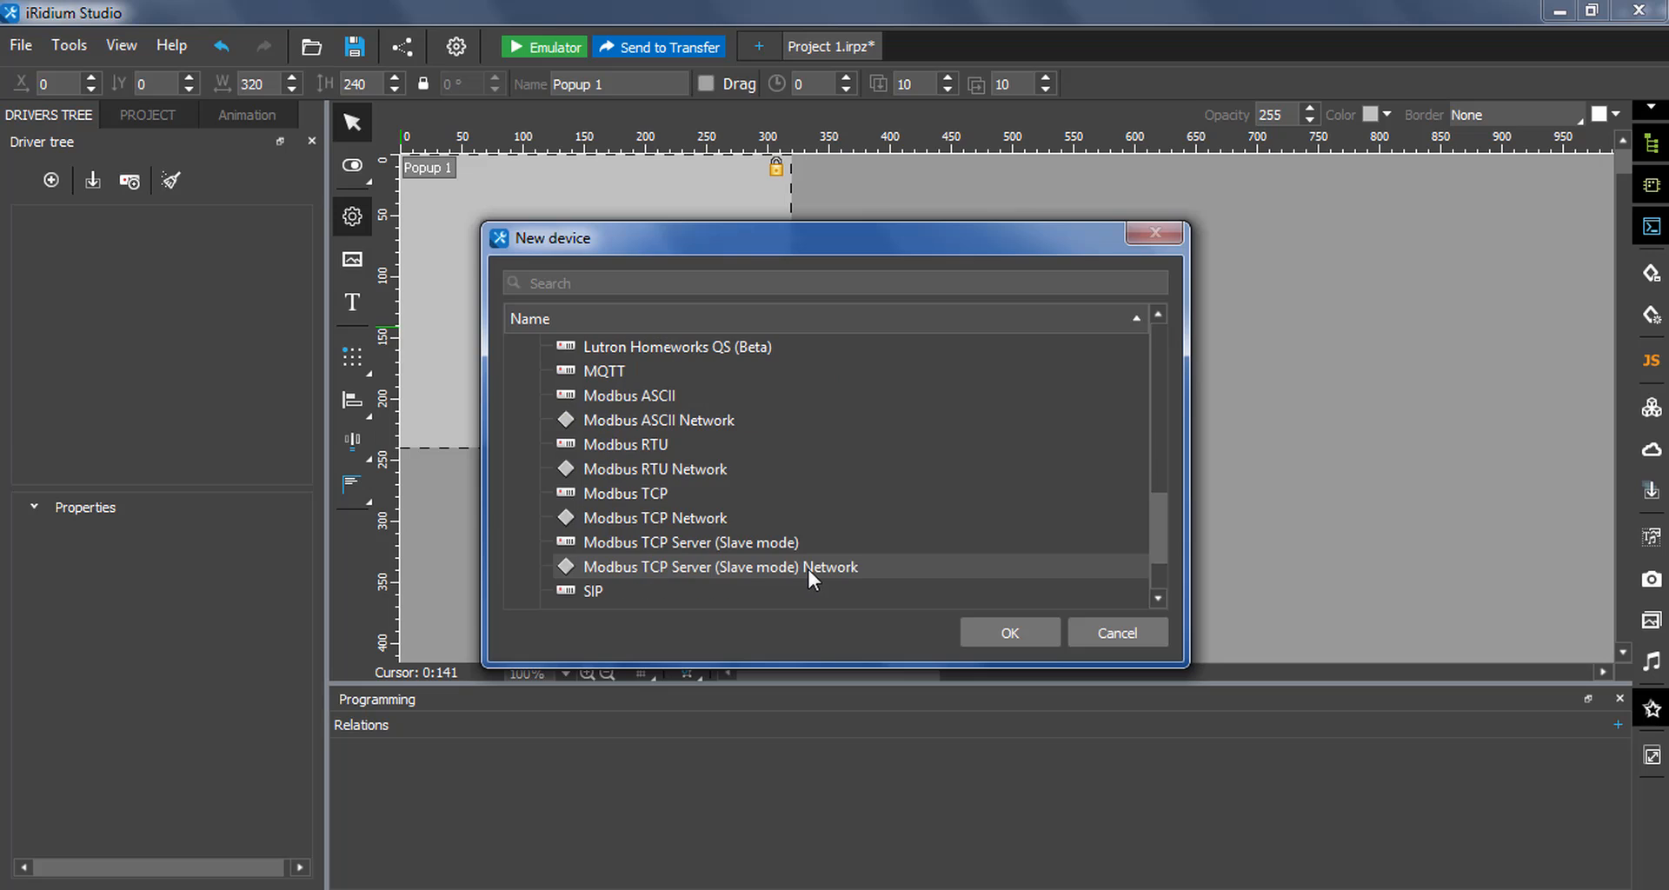
click(720, 492)
click(974, 627)
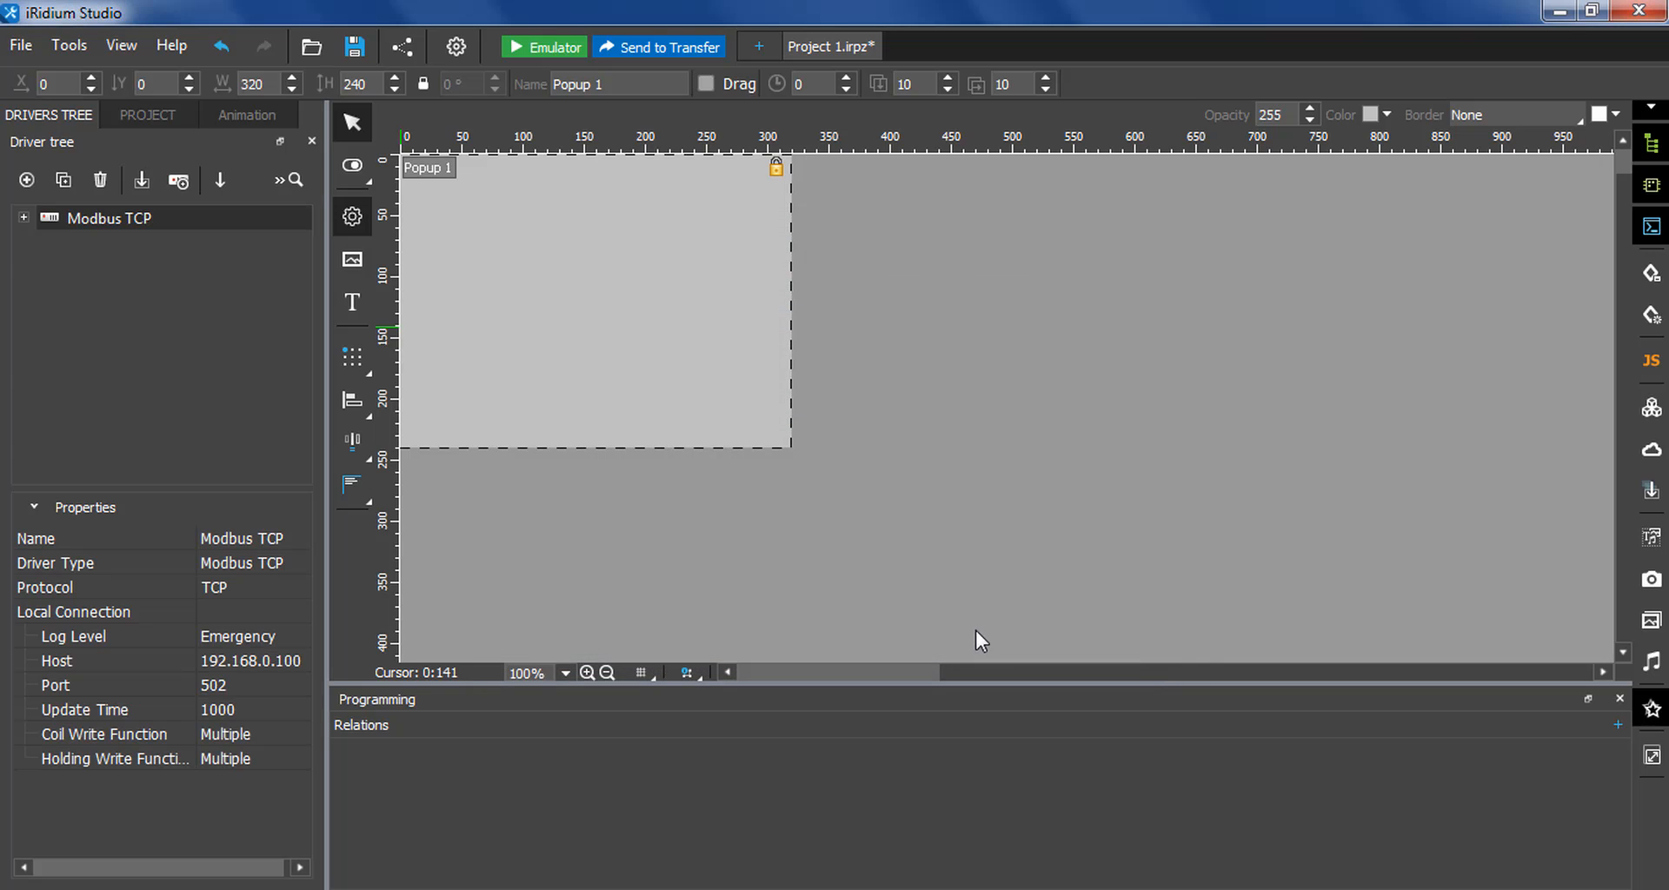
- Expand the Modbus TCP driver's tokens, commands and feedbacks to examine its structure
click(24, 218)
click(49, 263)
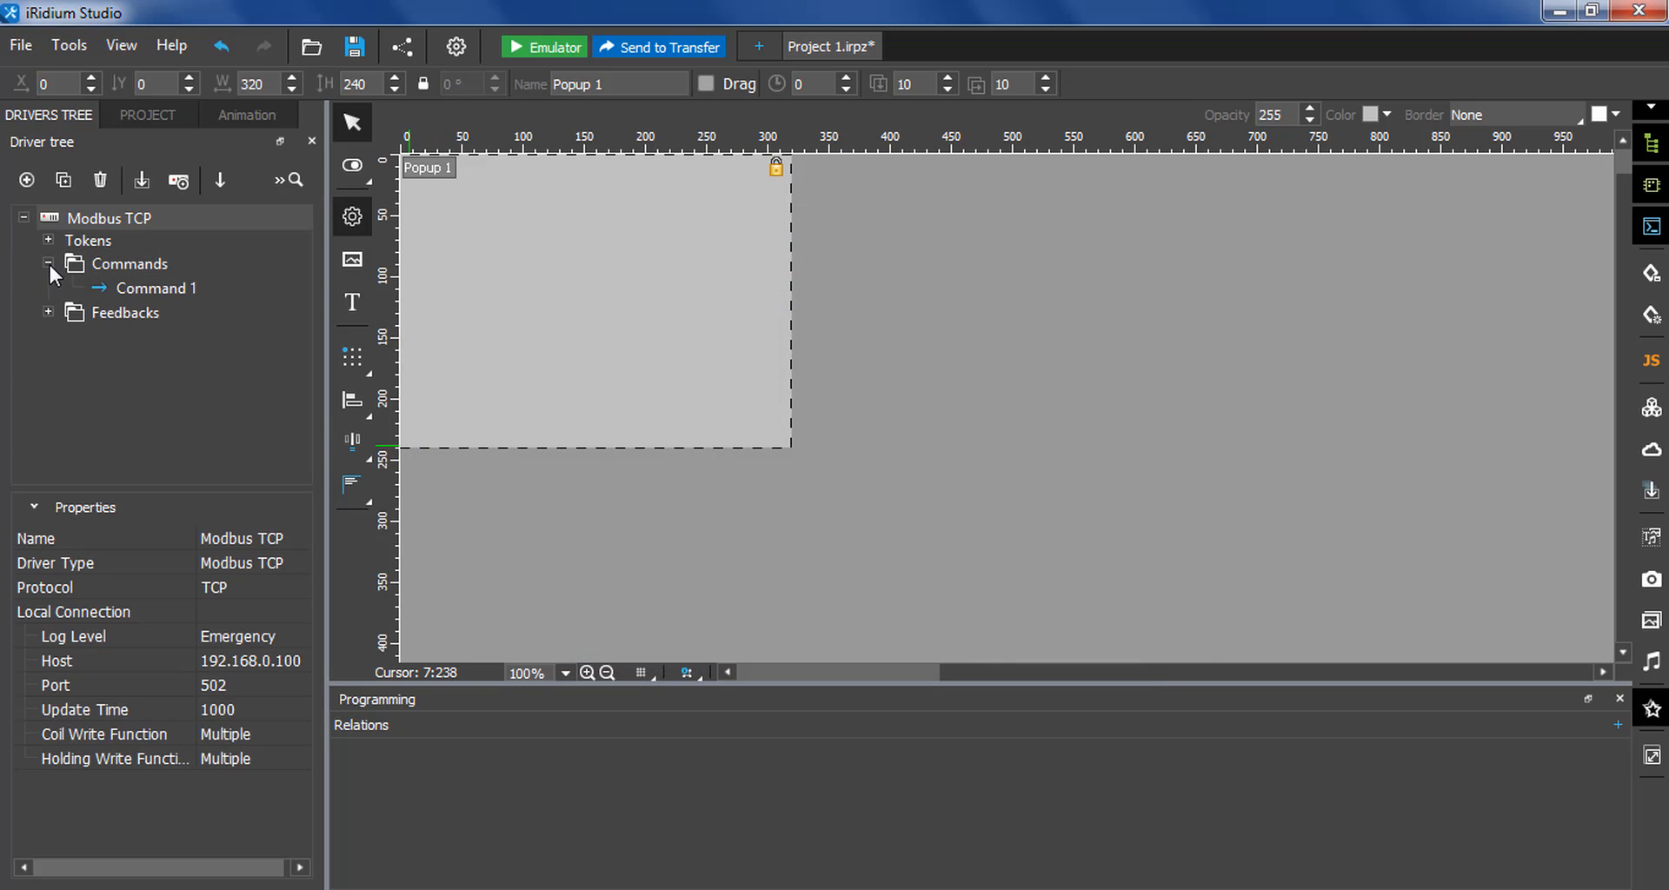
click(48, 312)
click(49, 240)
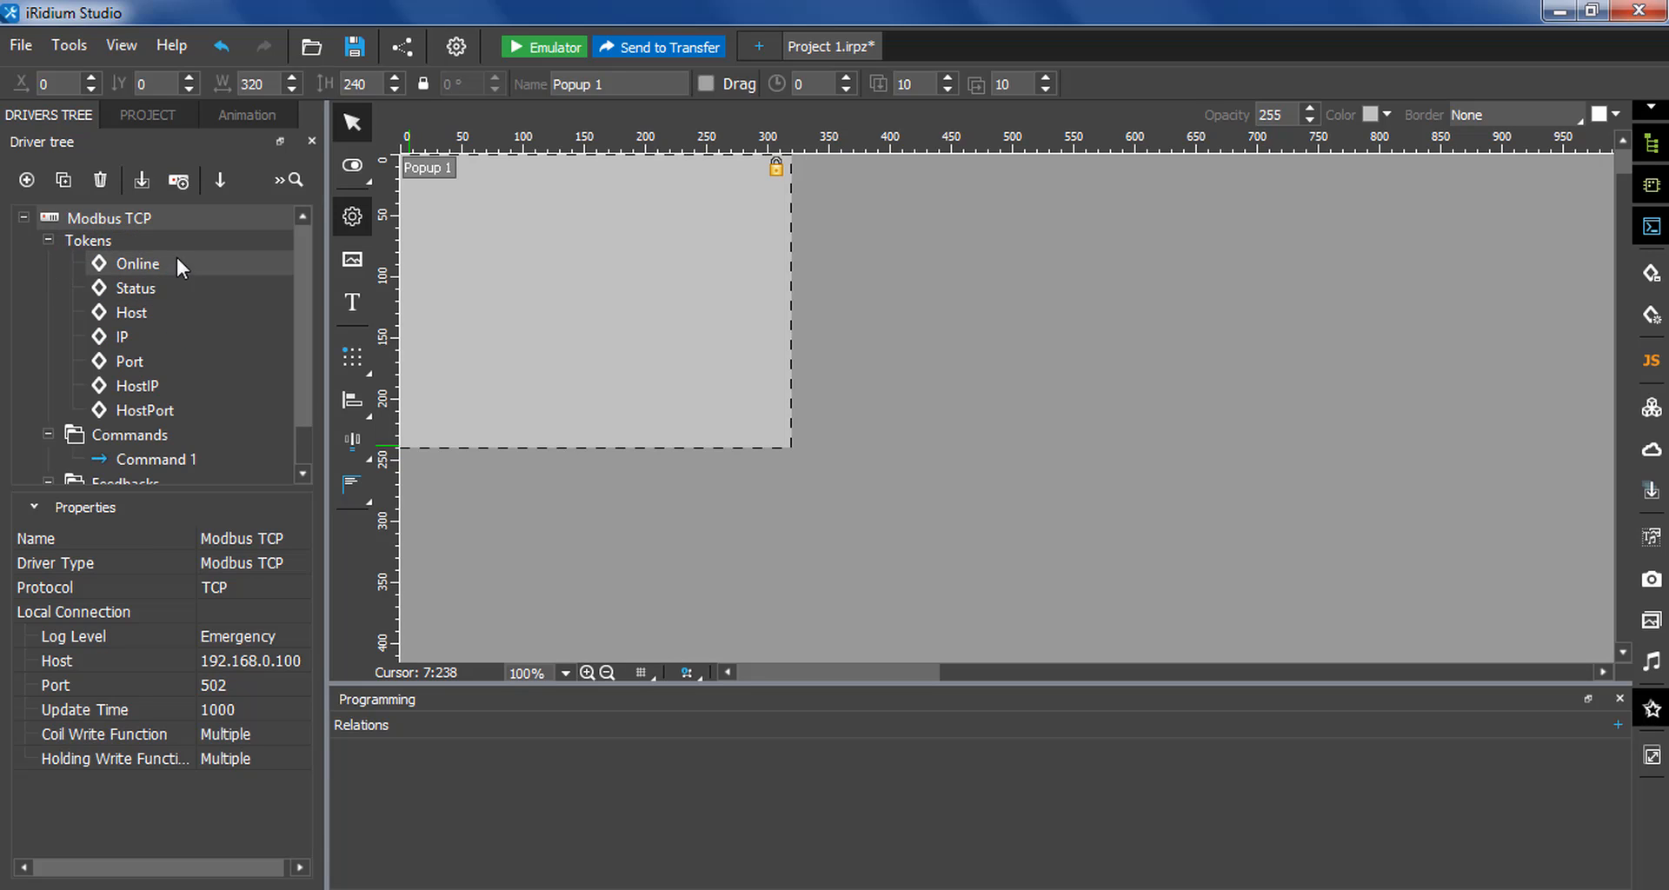
mouse_move(302, 261)
mouse_down()
mouse_move(310, 351)
mouse_move(321, 239)
mouse_up()
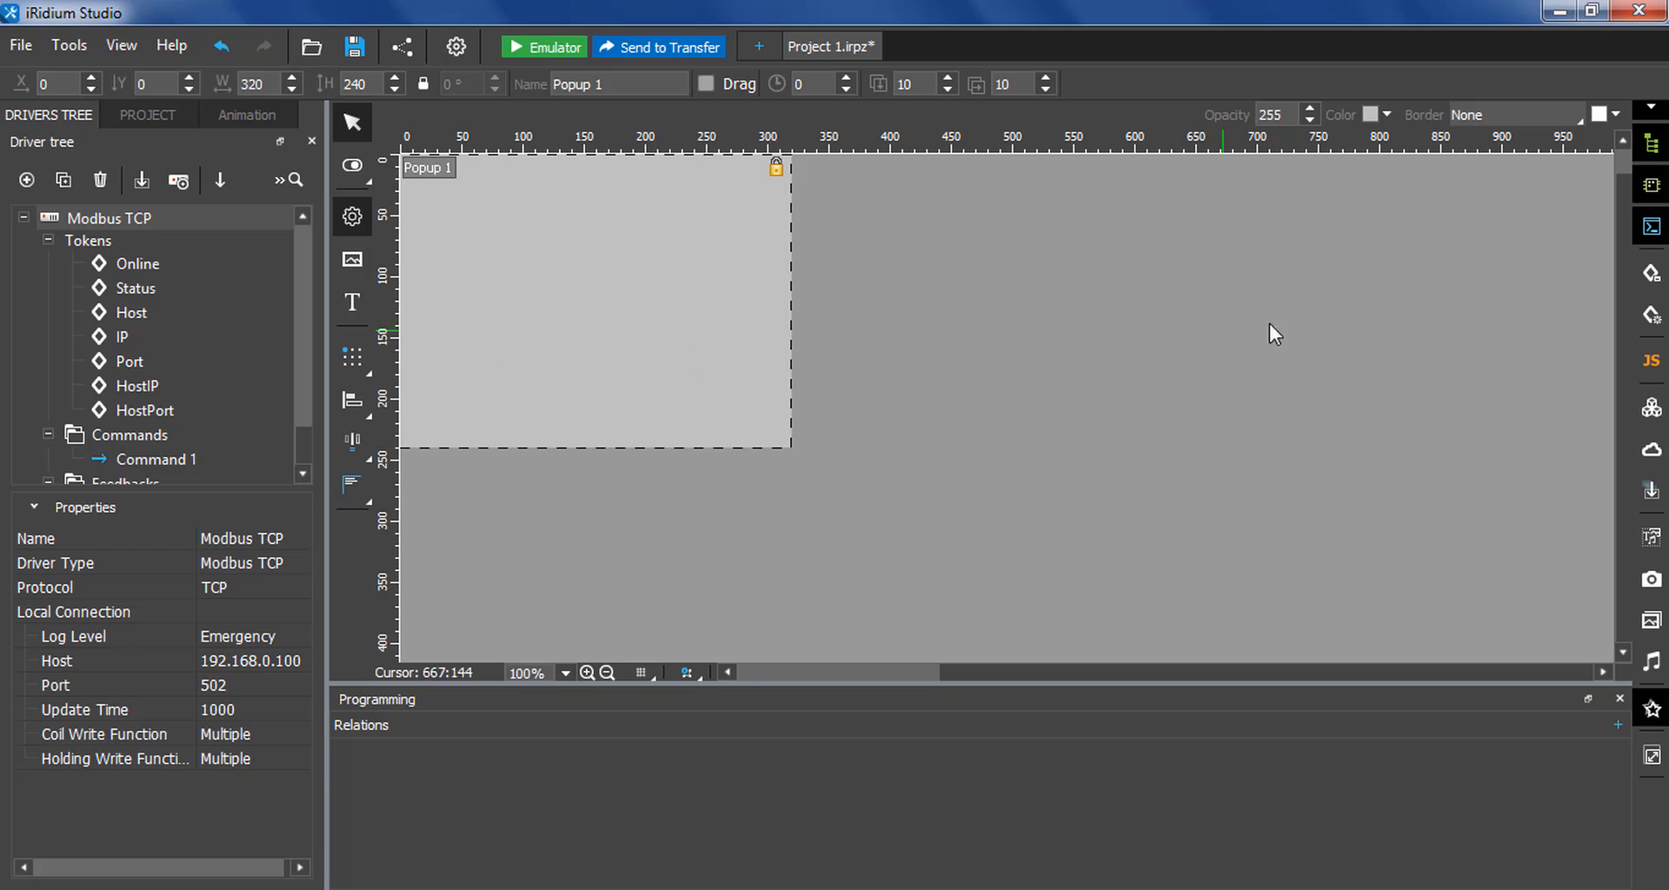
- Display the project tokens and system tokens lists, and widen their area
click(1649, 275)
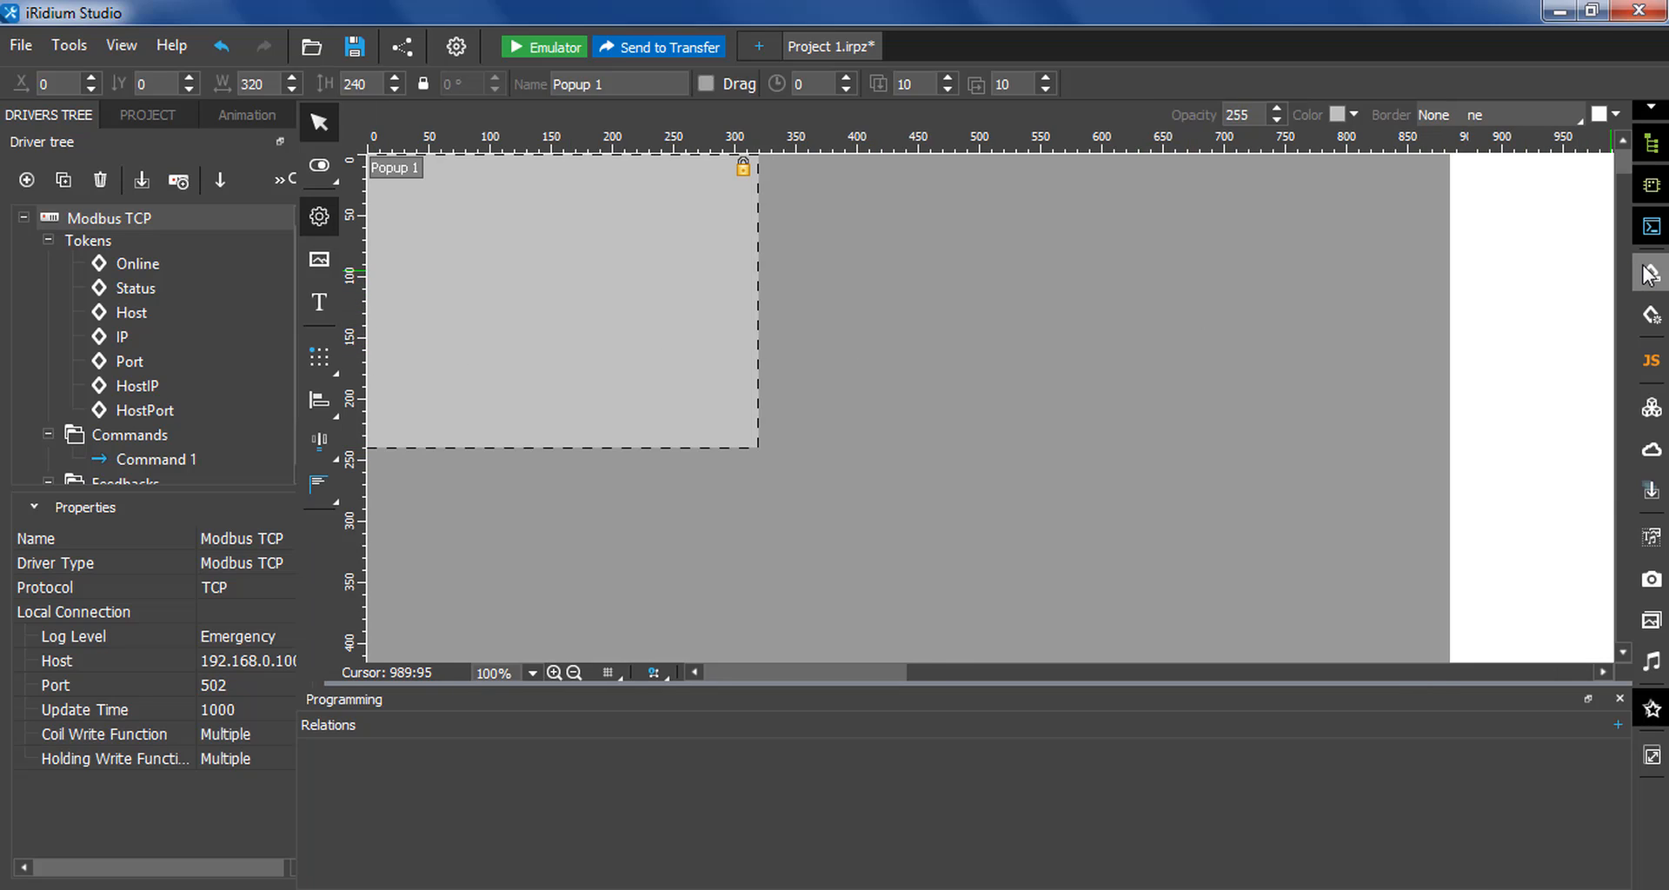
click(1652, 320)
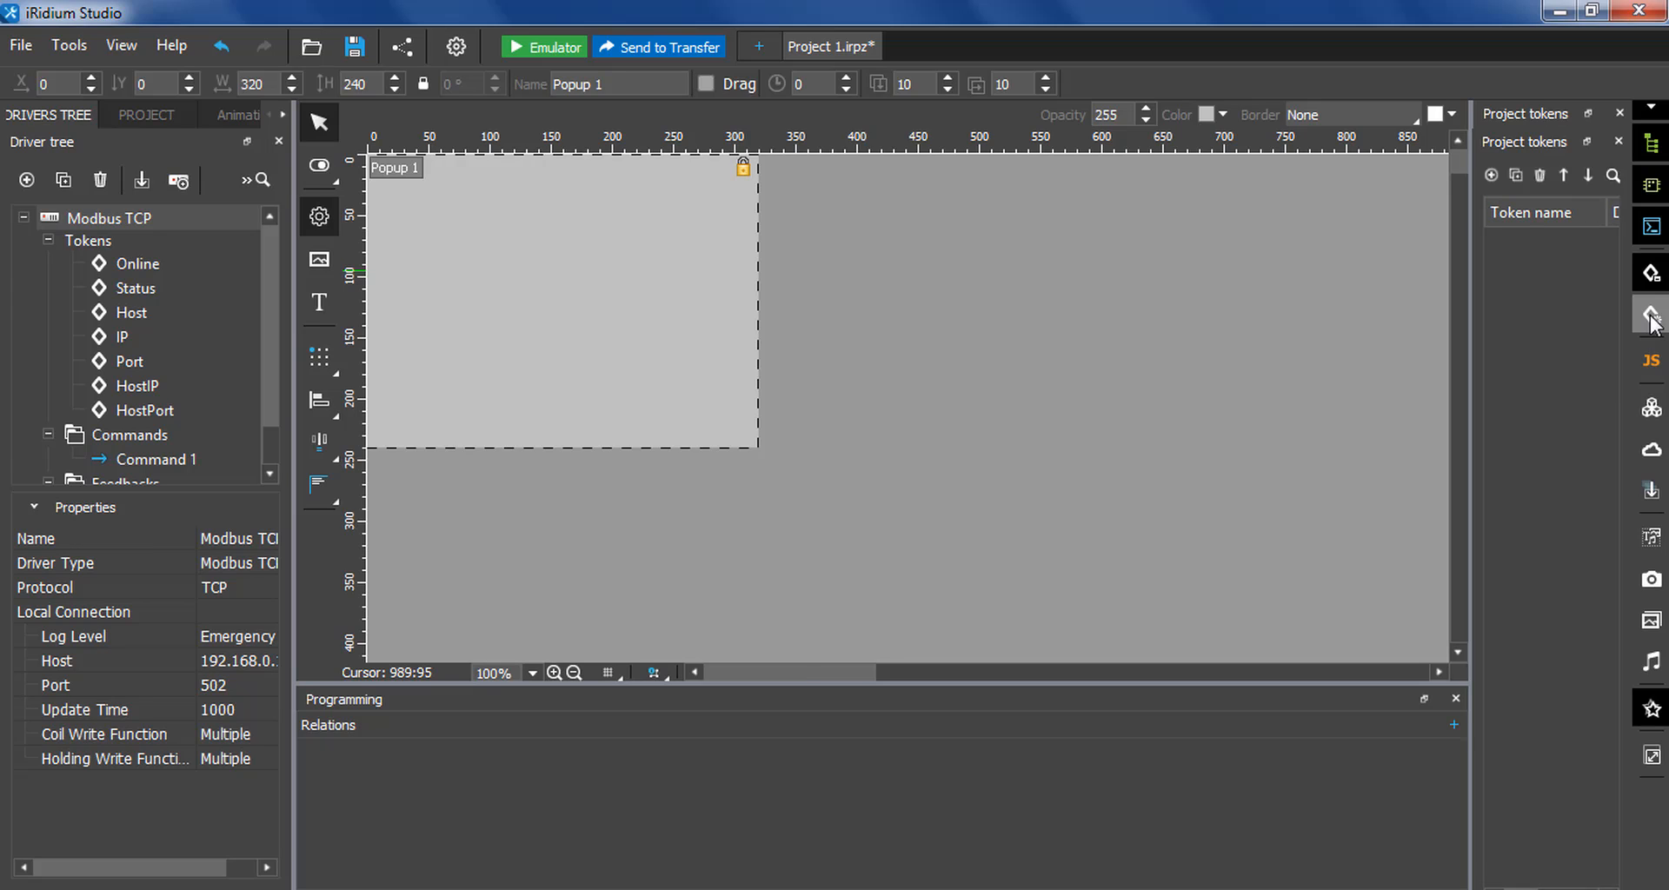
drag(1469, 276, 1287, 269)
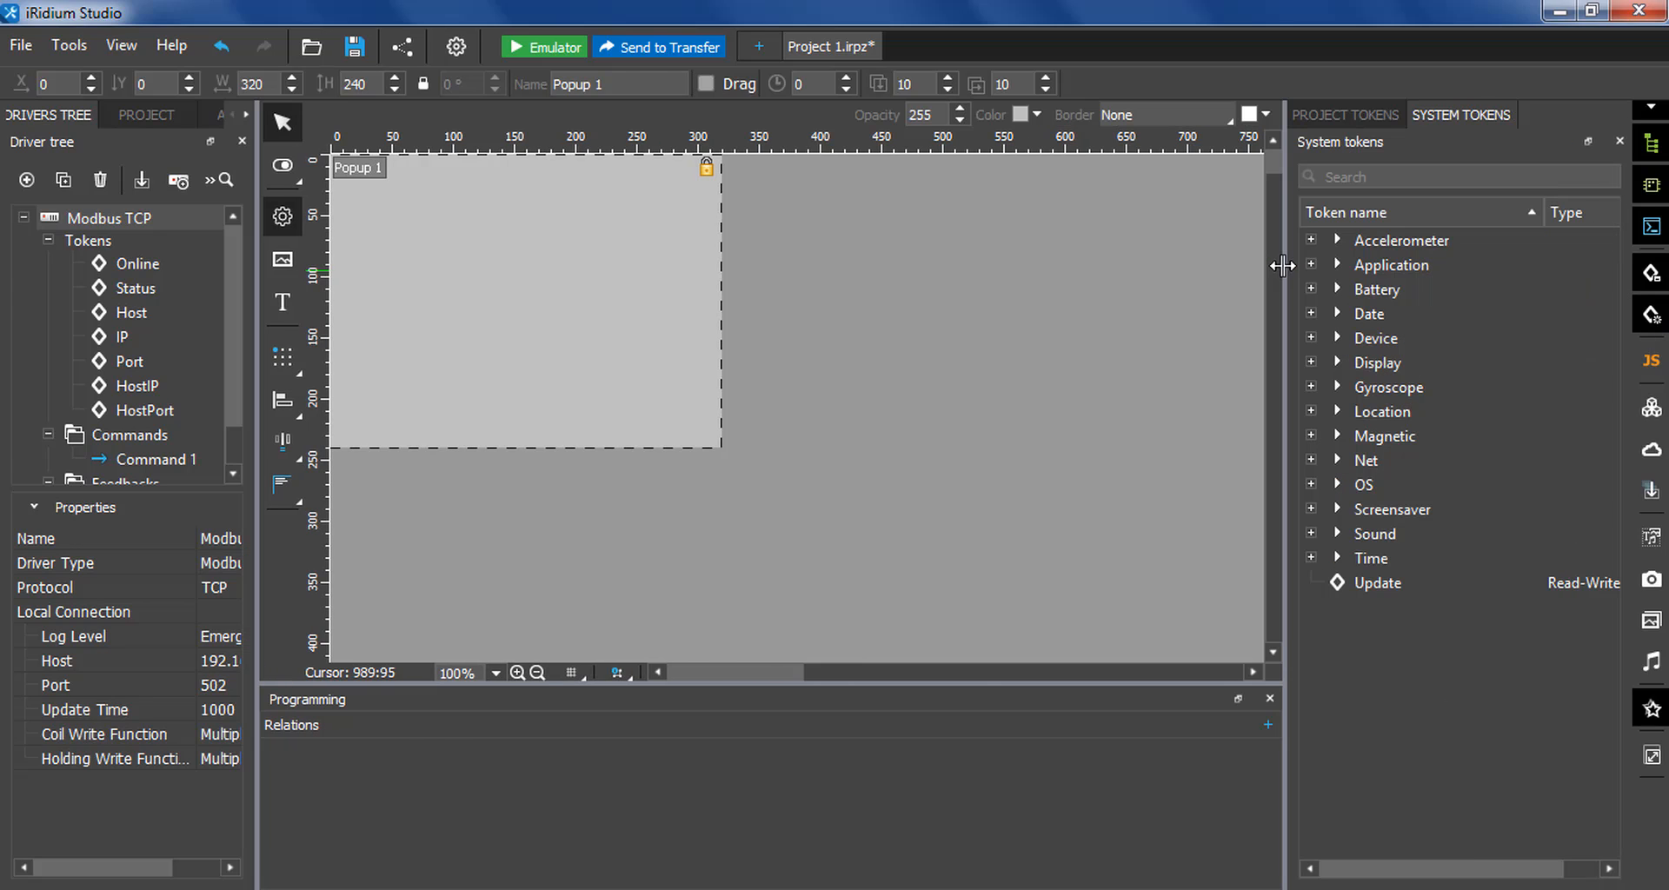
- Add a new token to the project tokens
click(1385, 122)
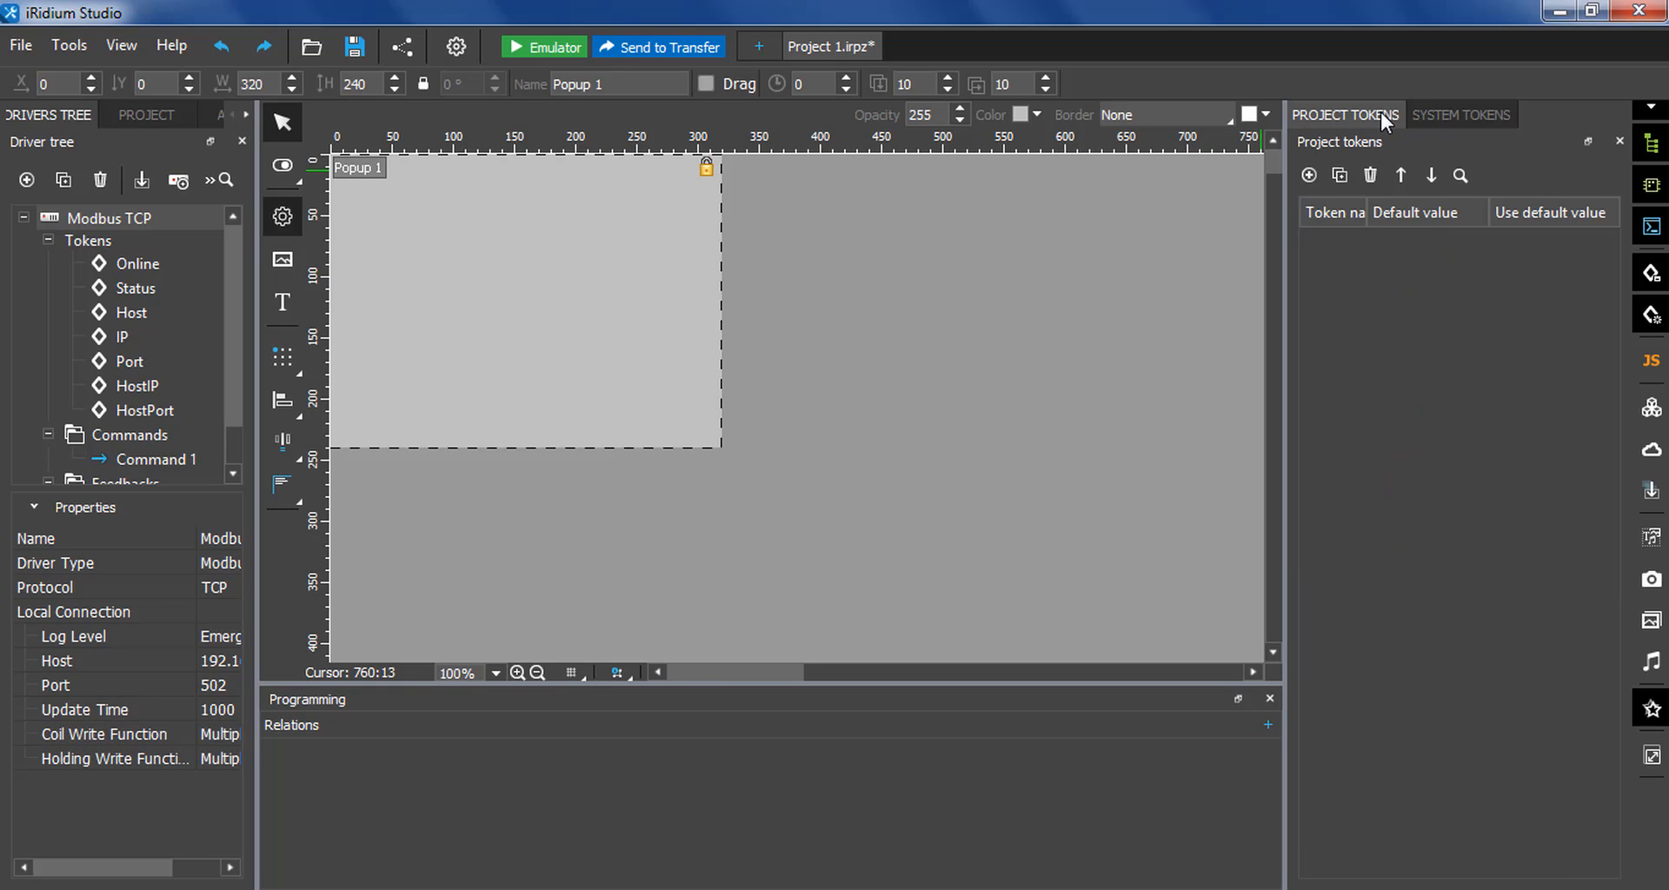
click(1310, 176)
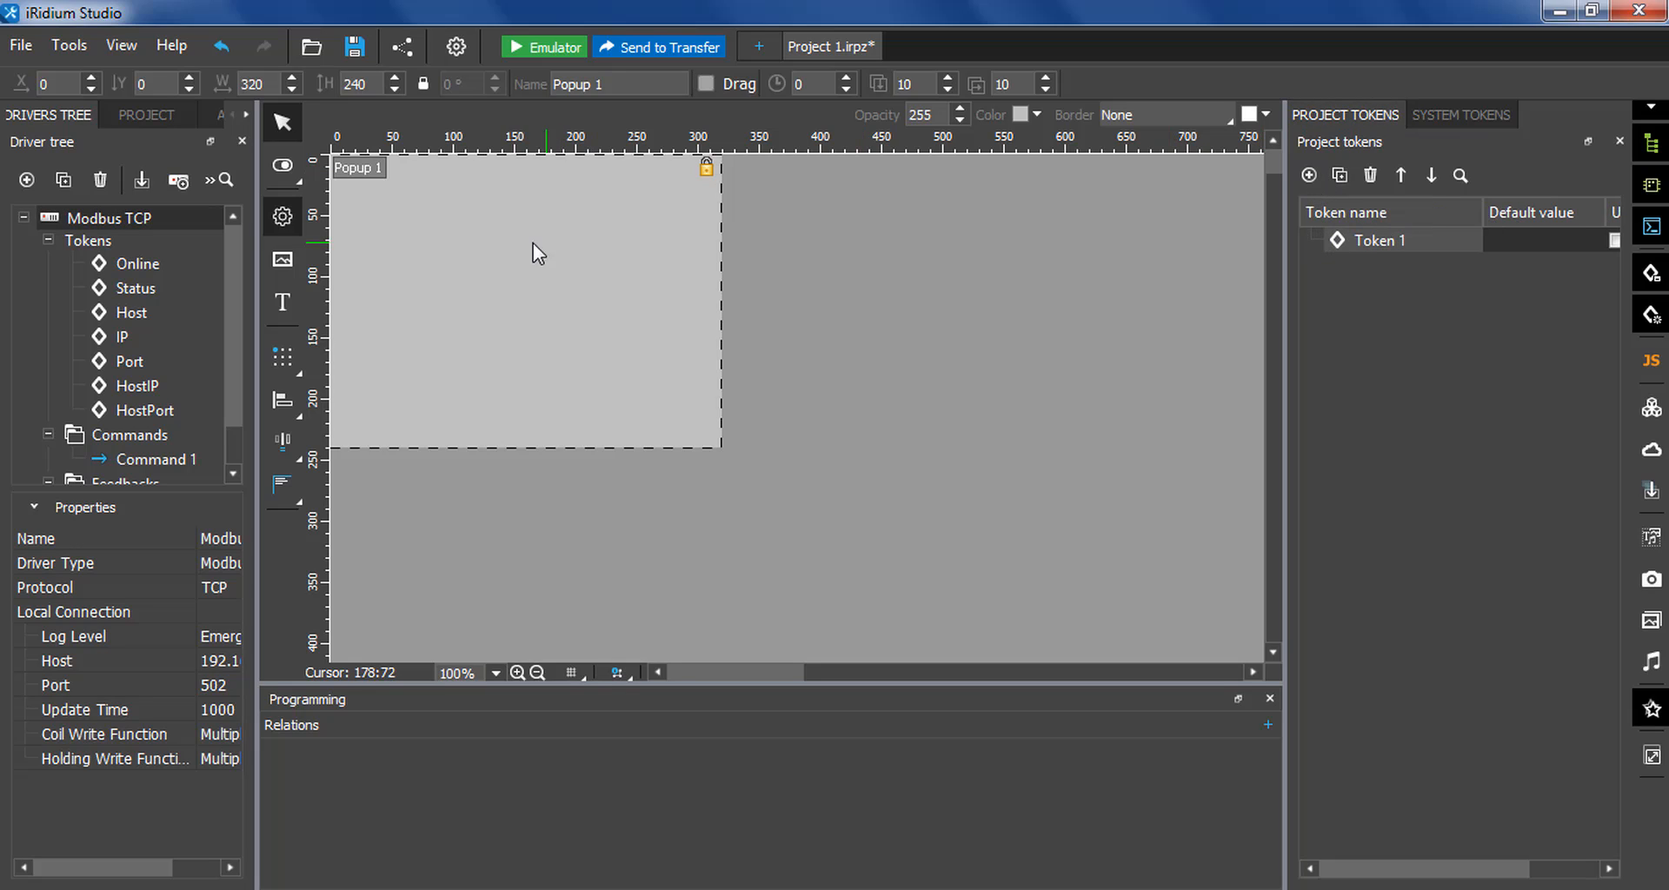
- Draw an item about 211 by 56 in the upper part of Popup 1, and return to item selection
right_click(474, 283)
click(585, 320)
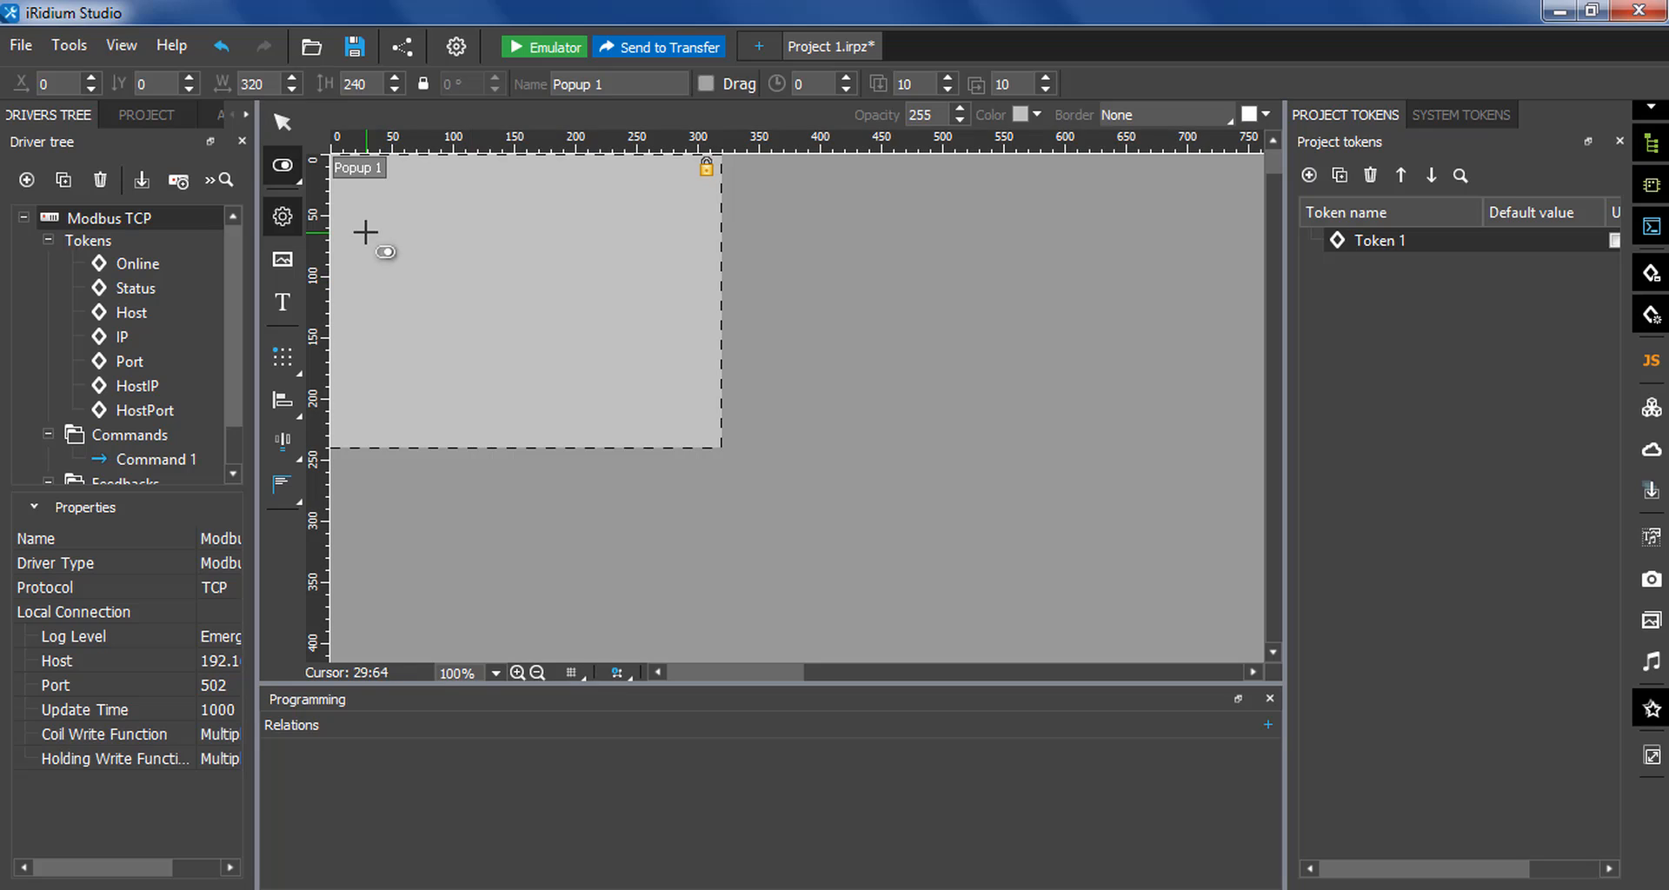
drag(366, 232, 623, 301)
right_click(654, 272)
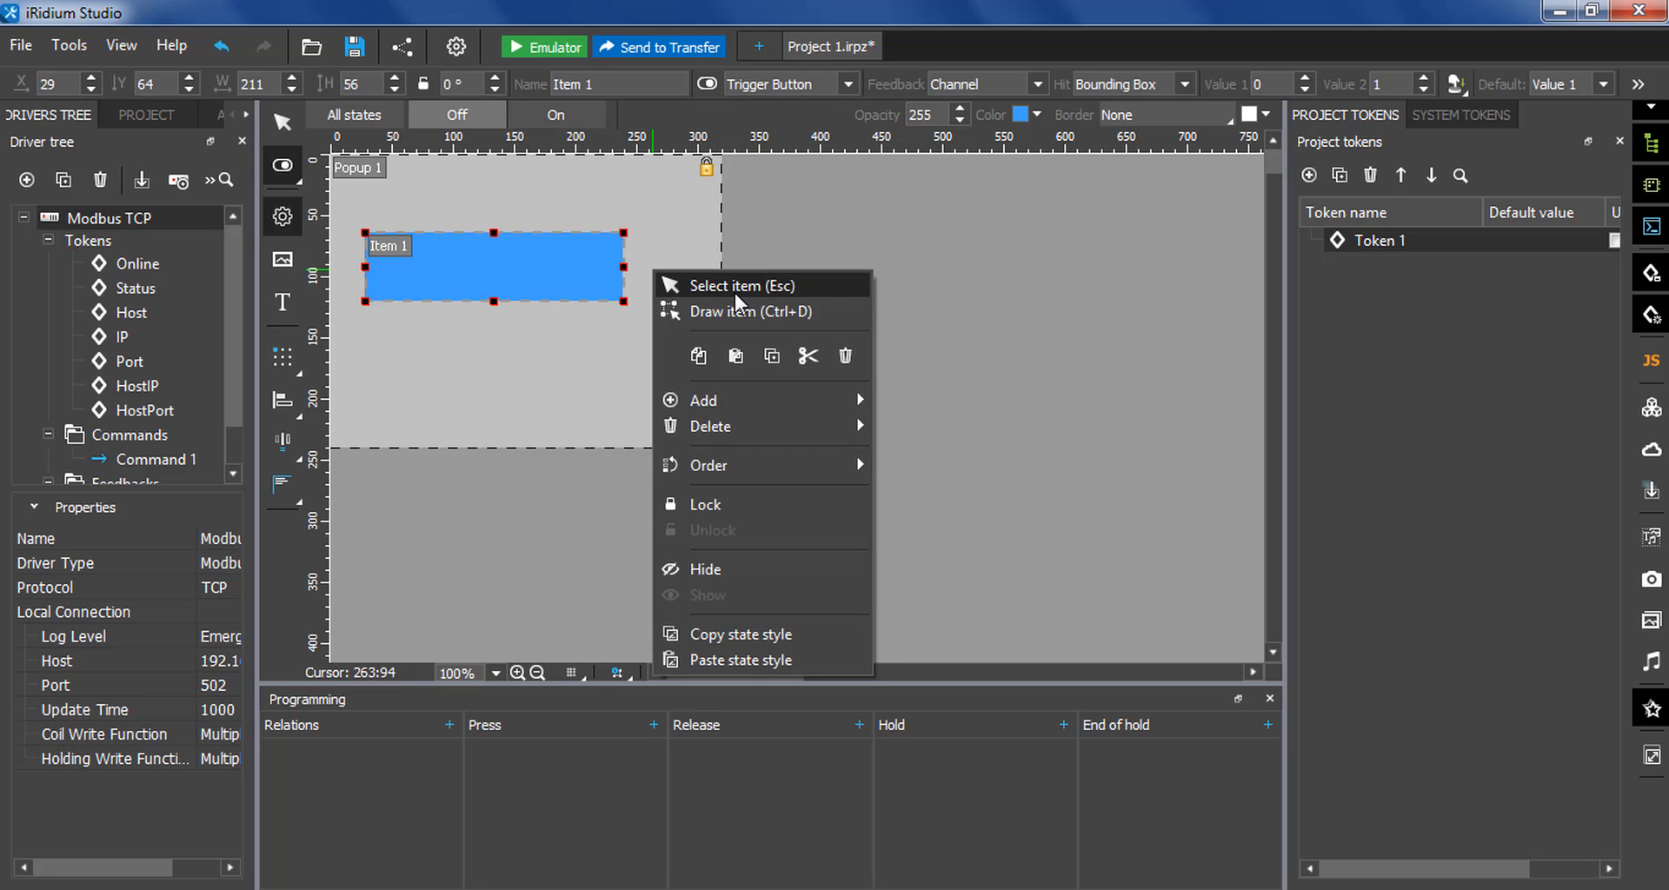
click(737, 287)
- Assign Token 1 to the popup's item as a Press action that sends the number 0
drag(1361, 243, 524, 261)
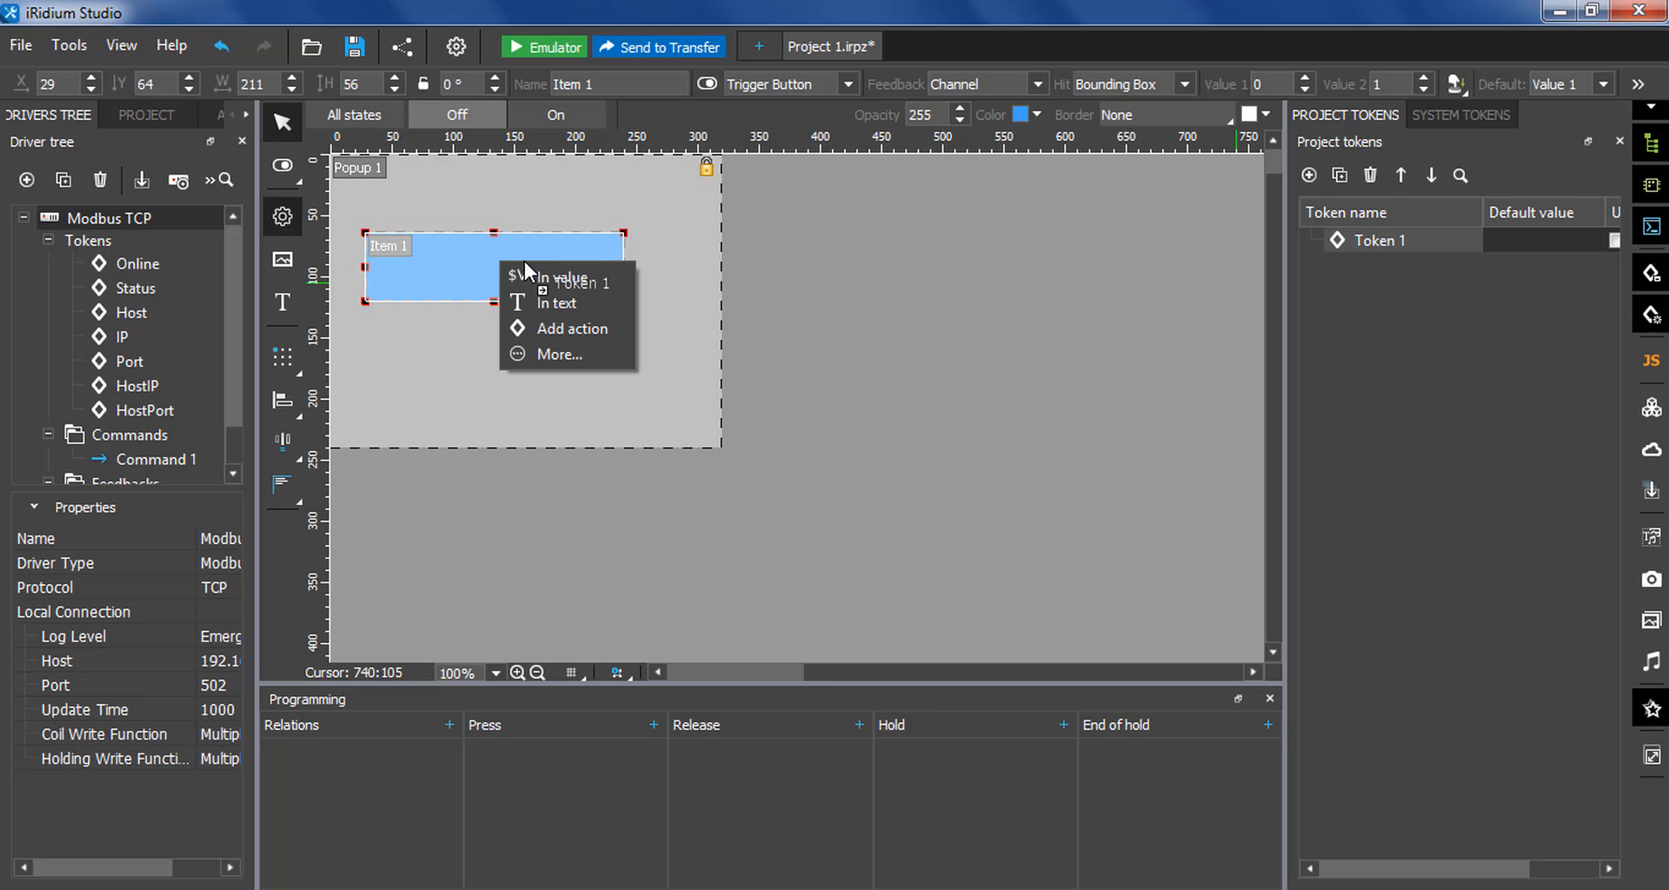
click(529, 327)
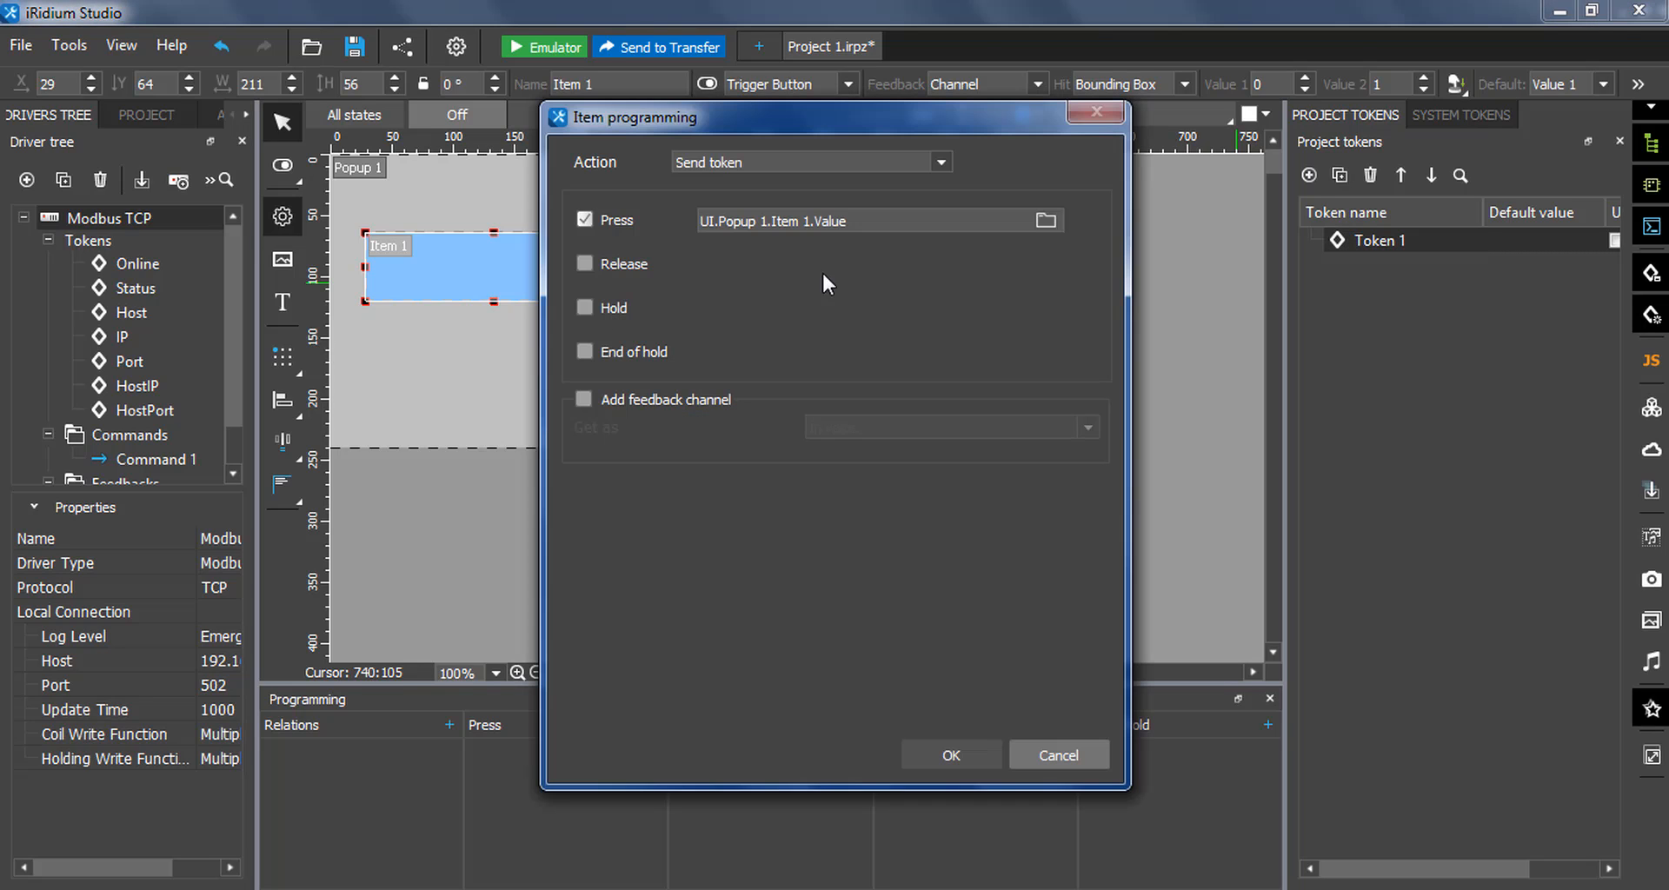
click(941, 162)
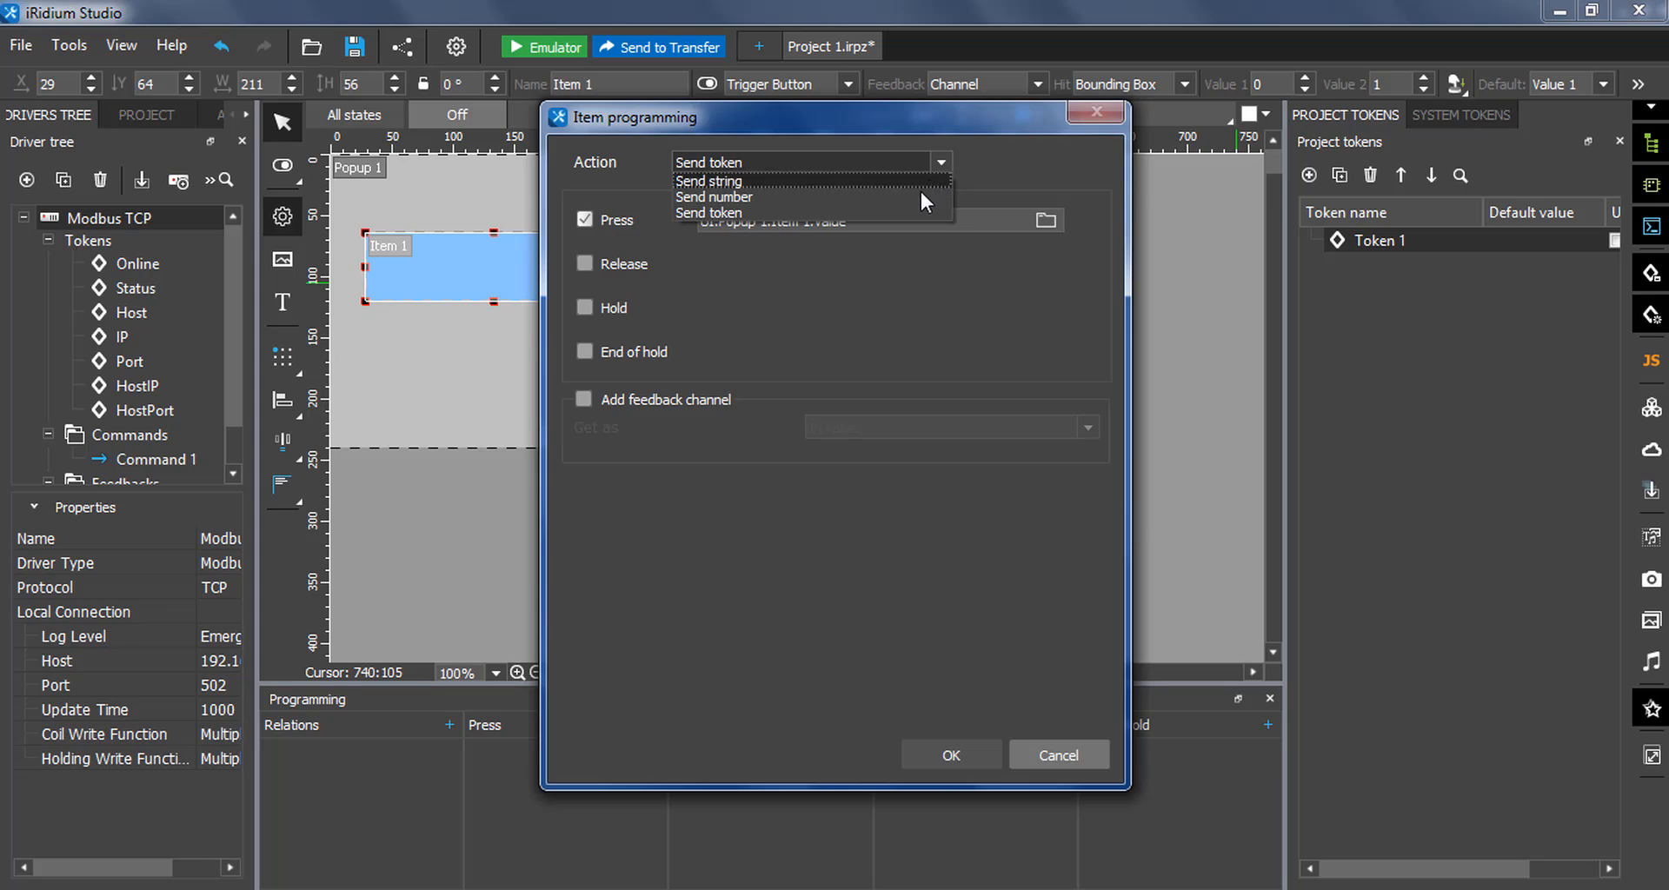
click(920, 197)
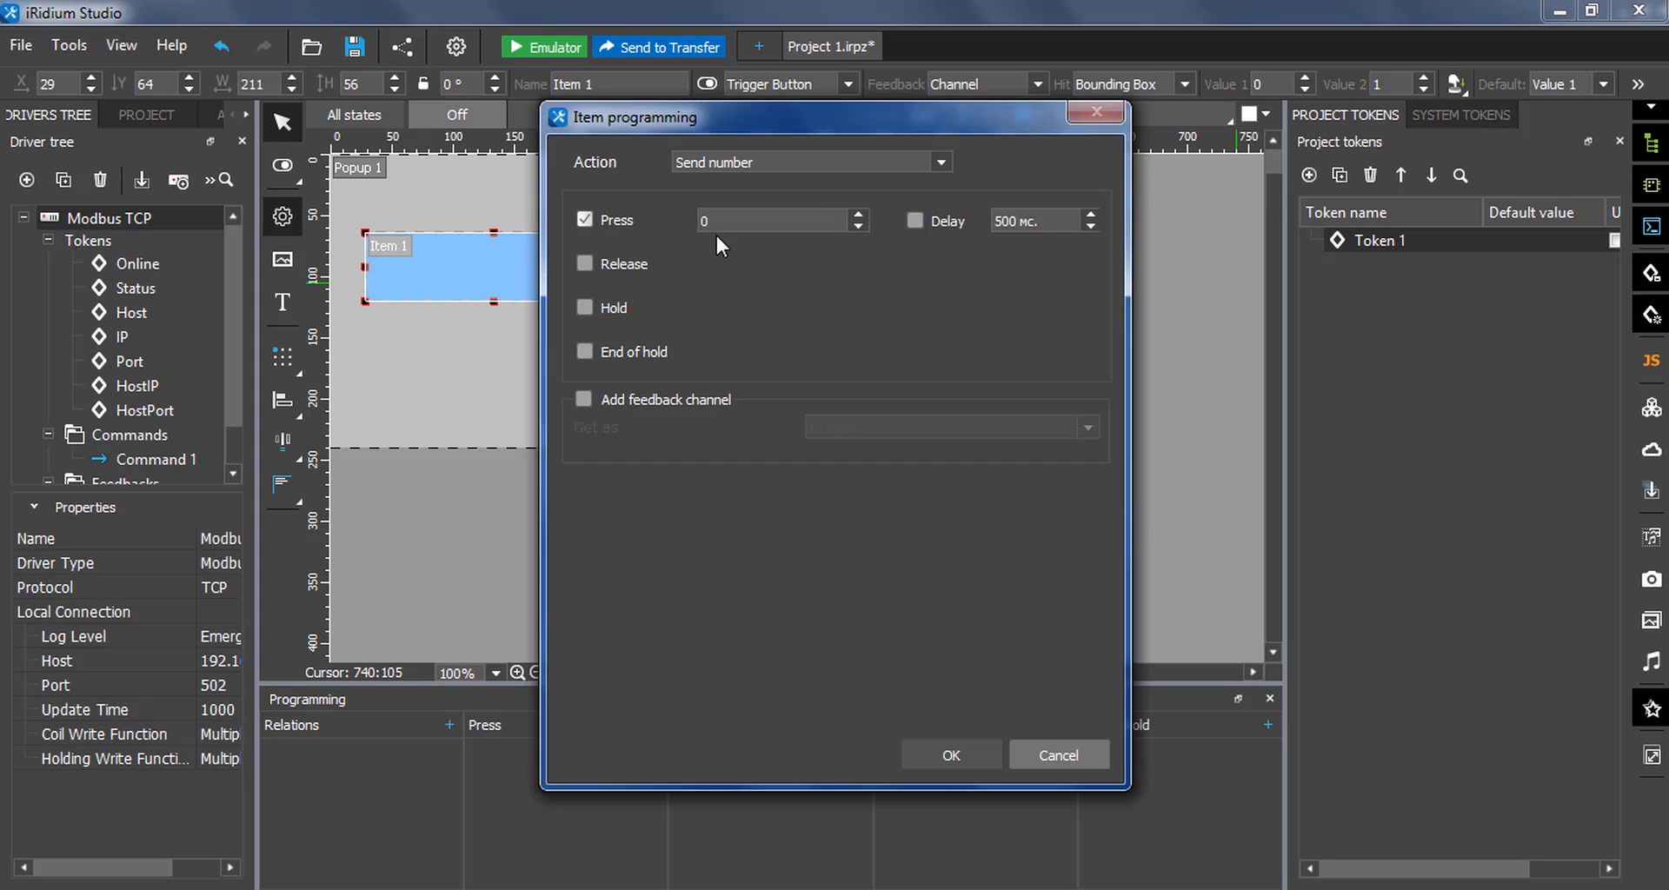
click(949, 755)
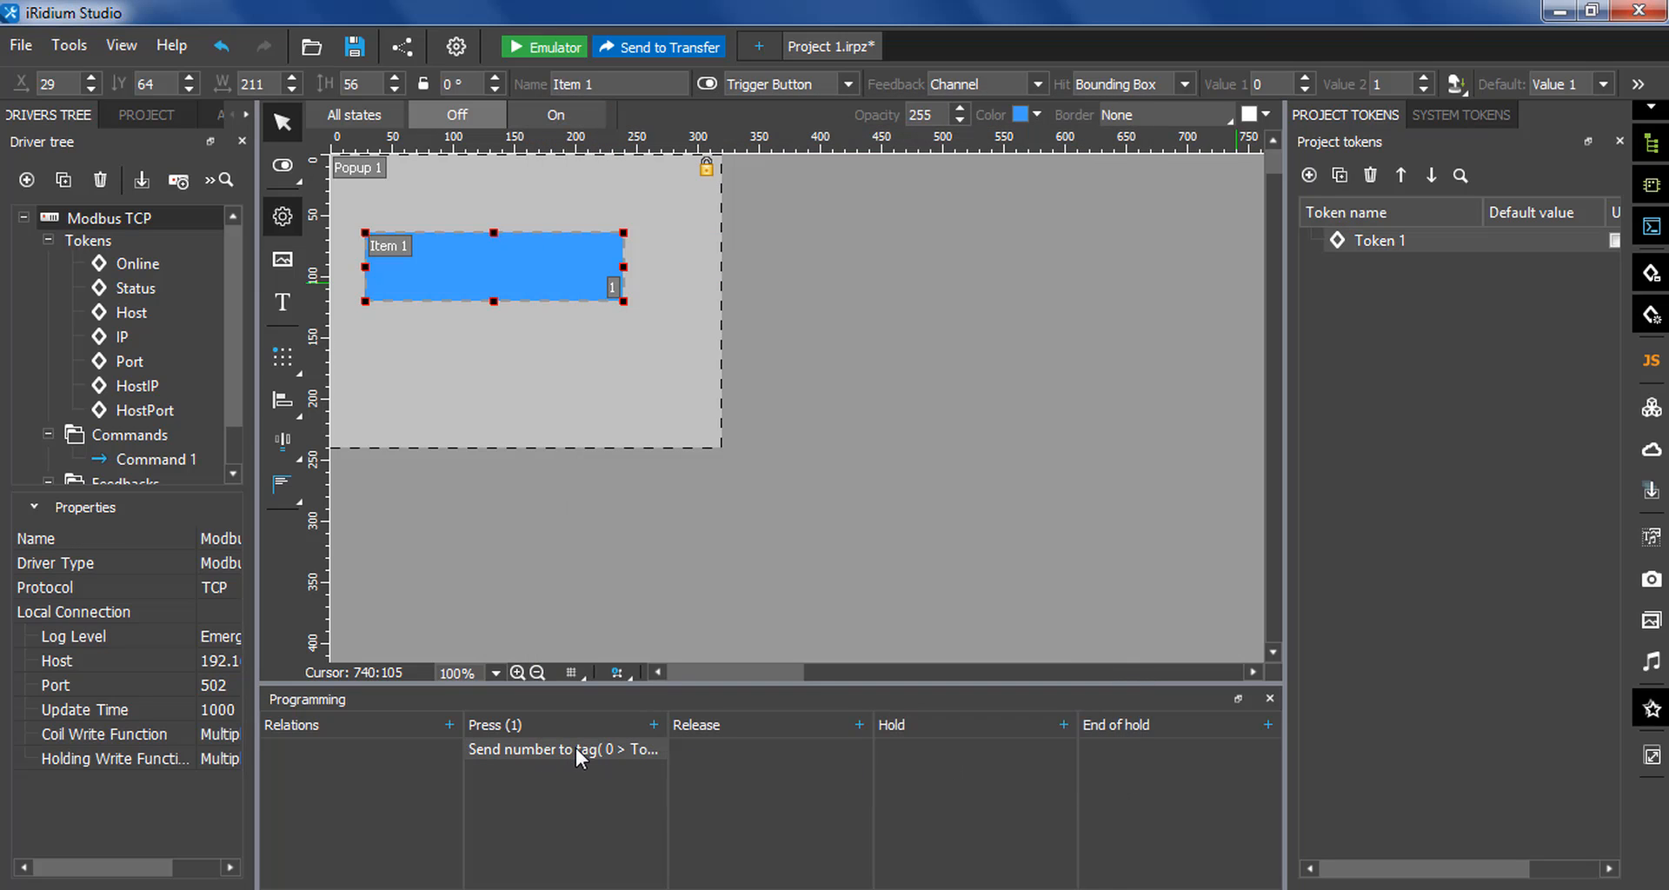
- Examine the commands available for the item's Press macro, including the settings of Send number to tag, without adding one
click(653, 725)
scroll(1172, 491, down, 2)
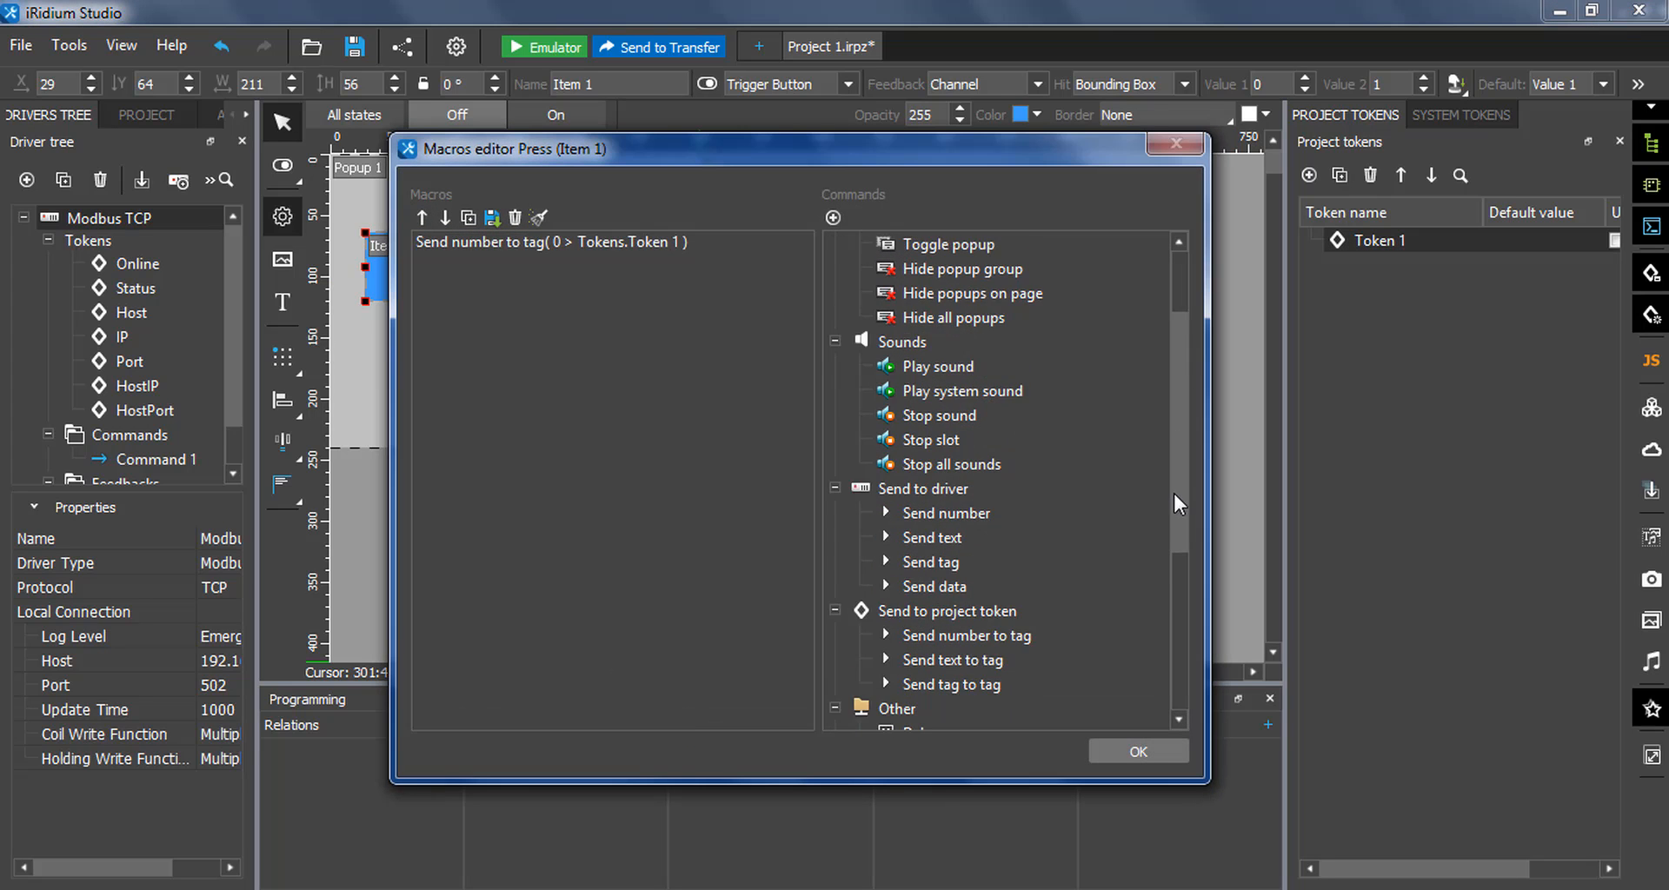
scroll(1172, 491, down, 2)
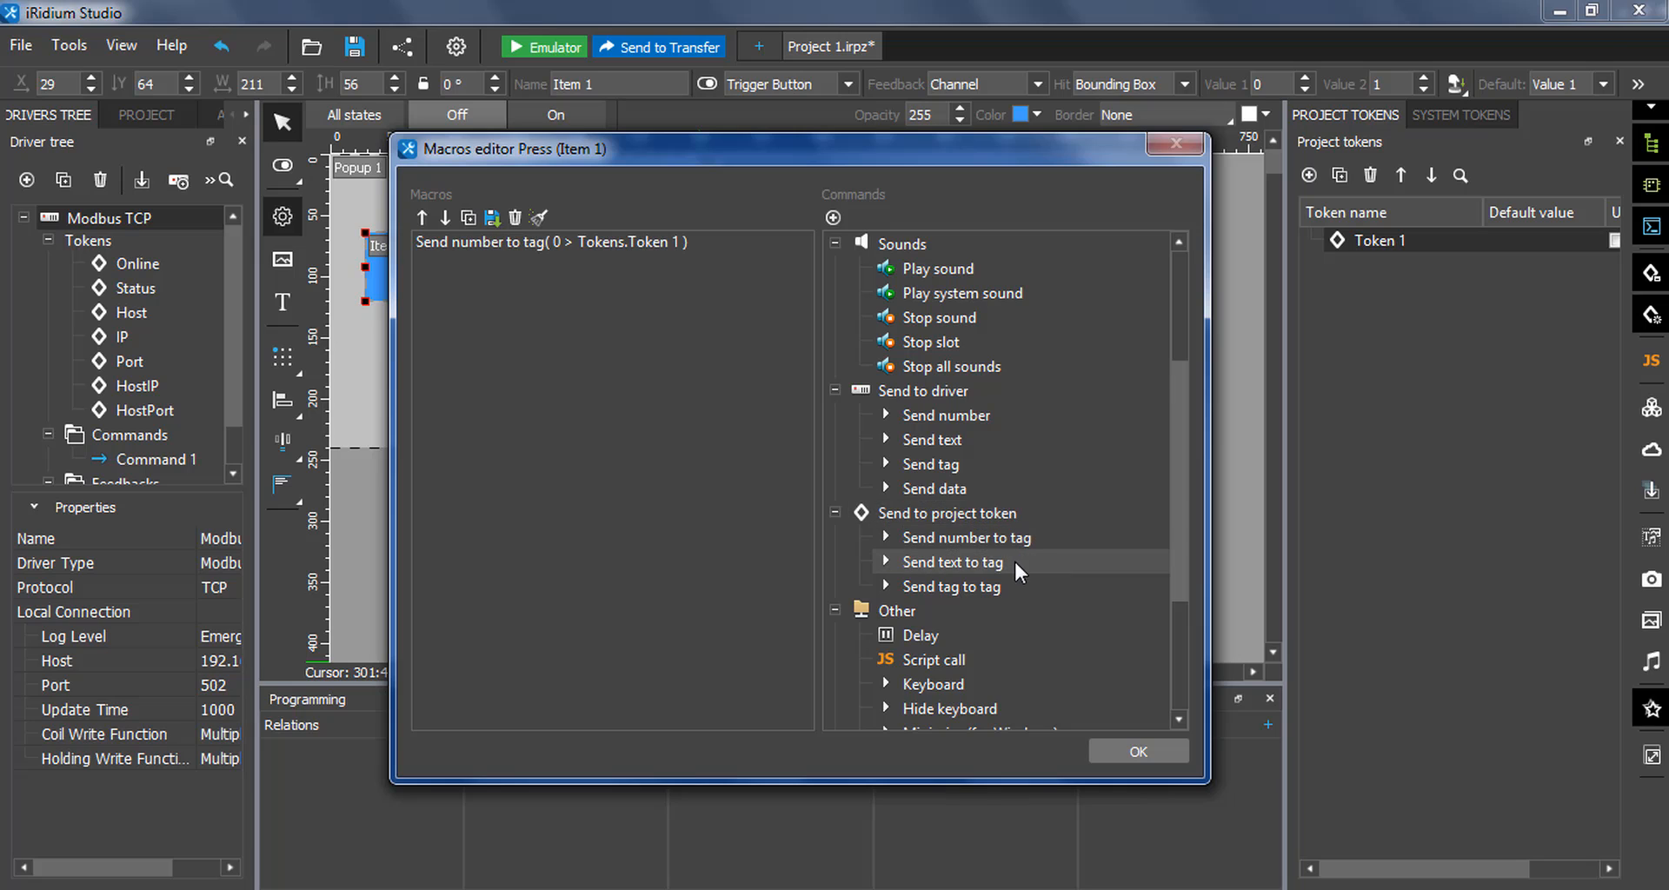
double_click(1010, 536)
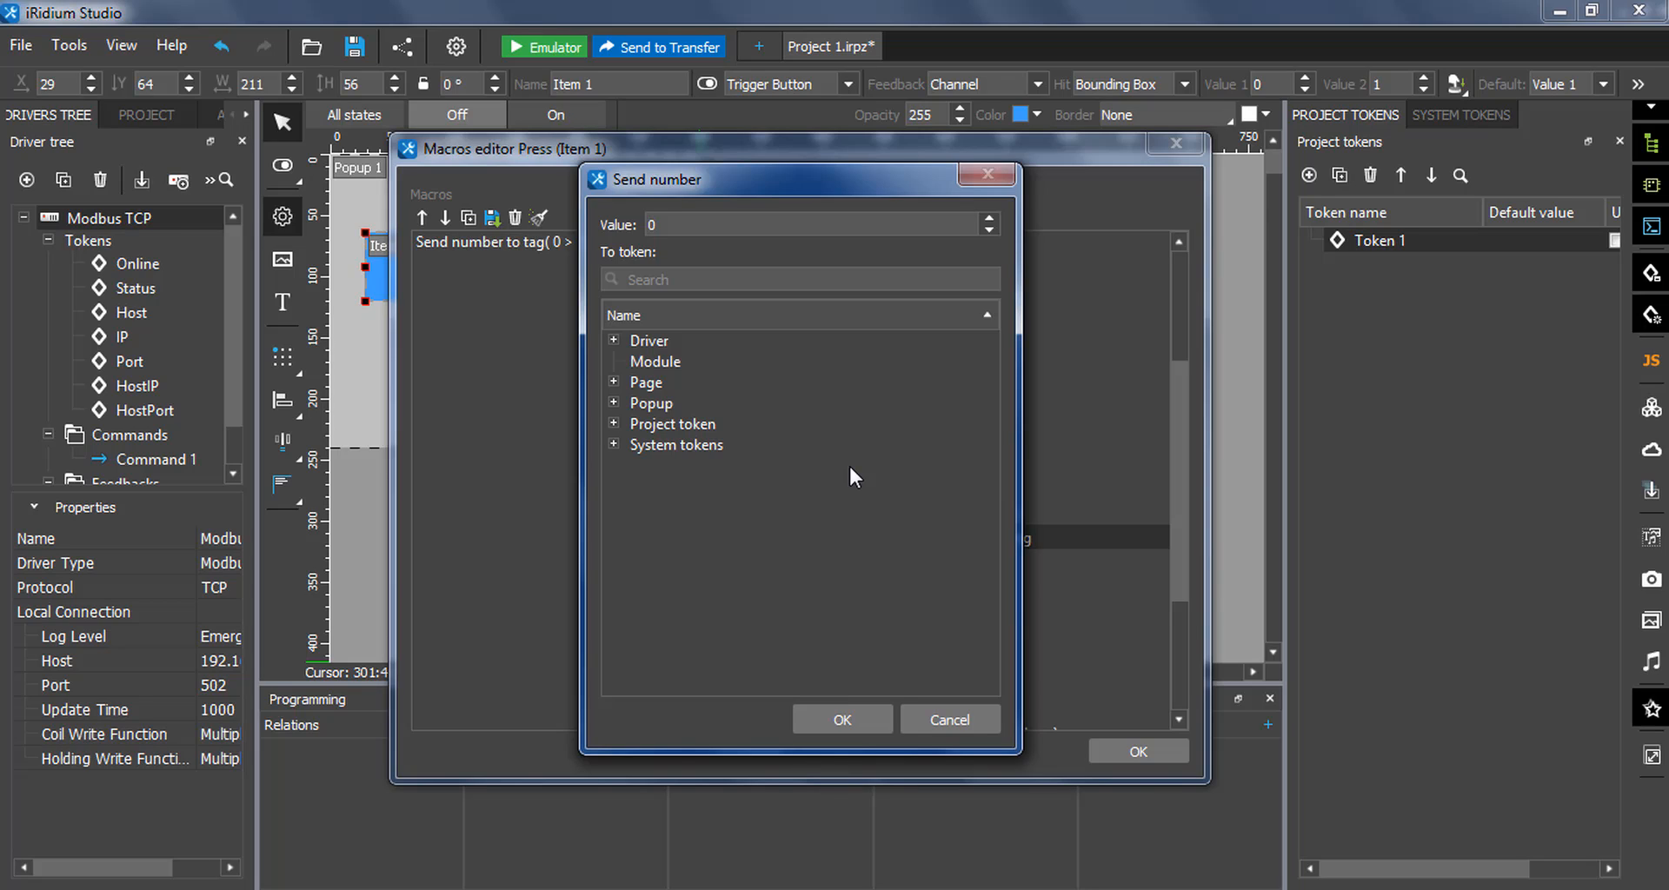
key(Escape)
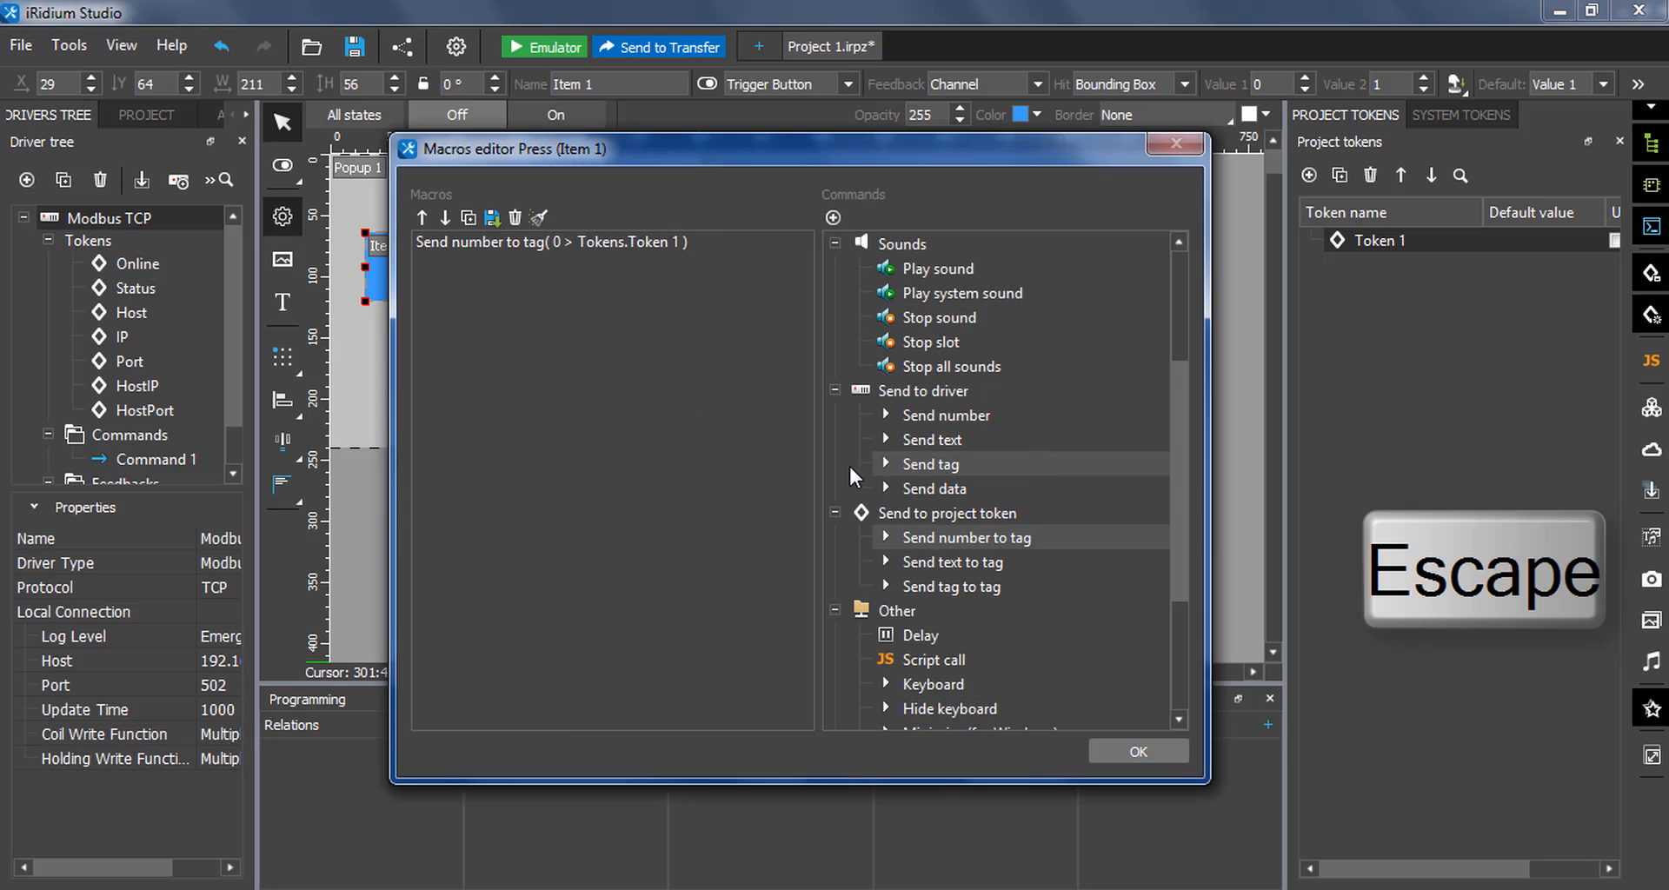
- Create a script named Script 1 and insert a call to the Modbus TCP driver's Command 1 after the start listener
key(Escape)
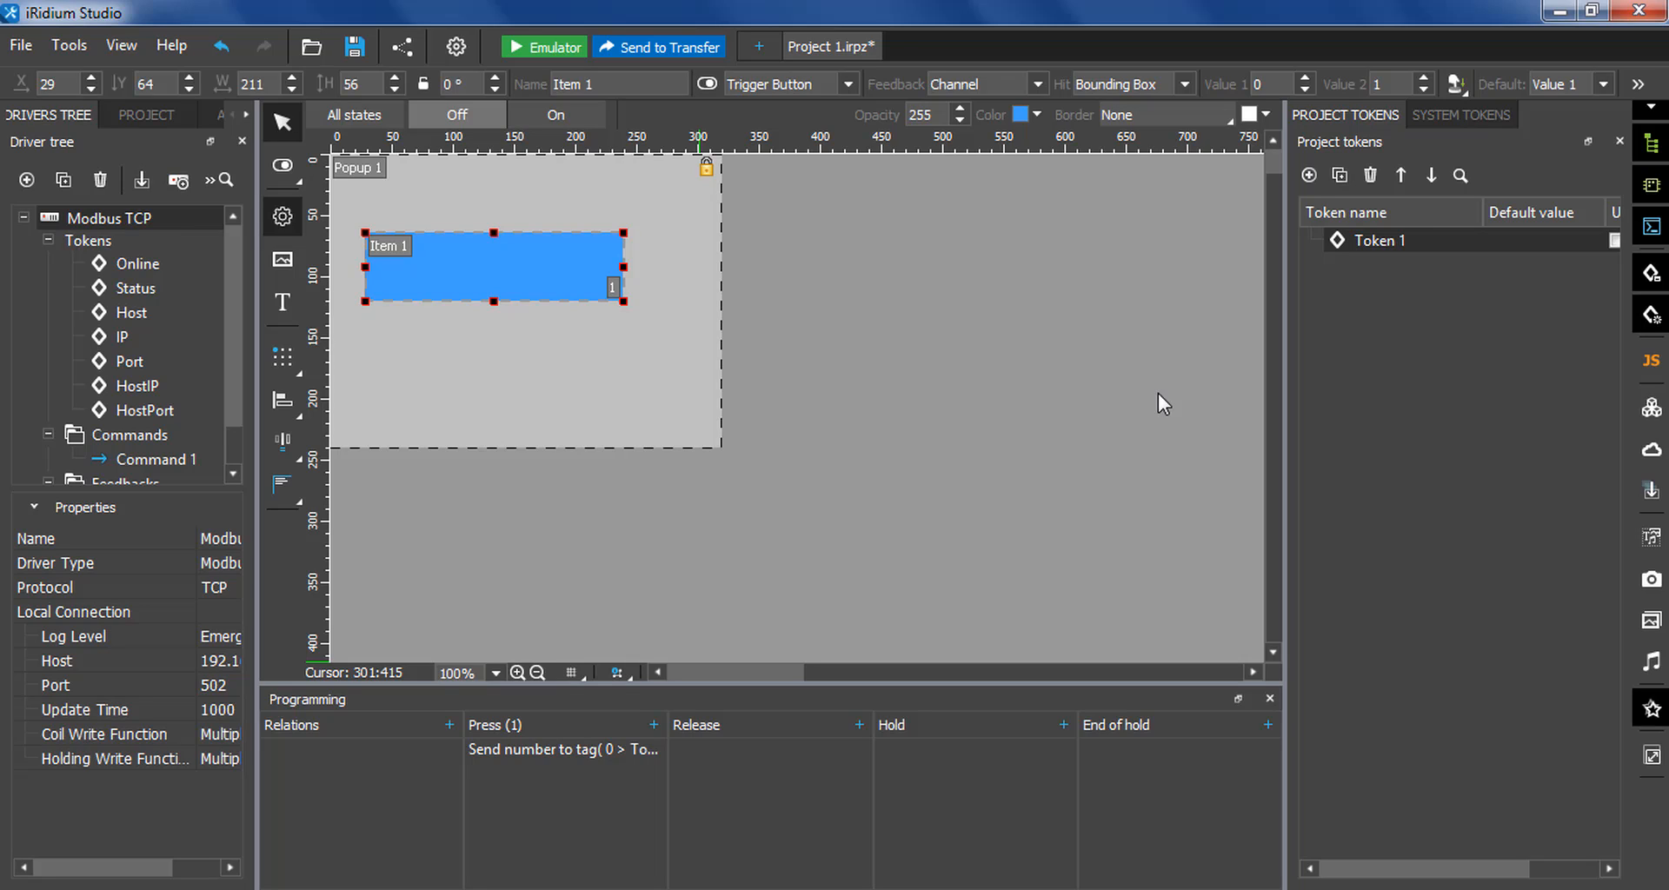
click(1652, 361)
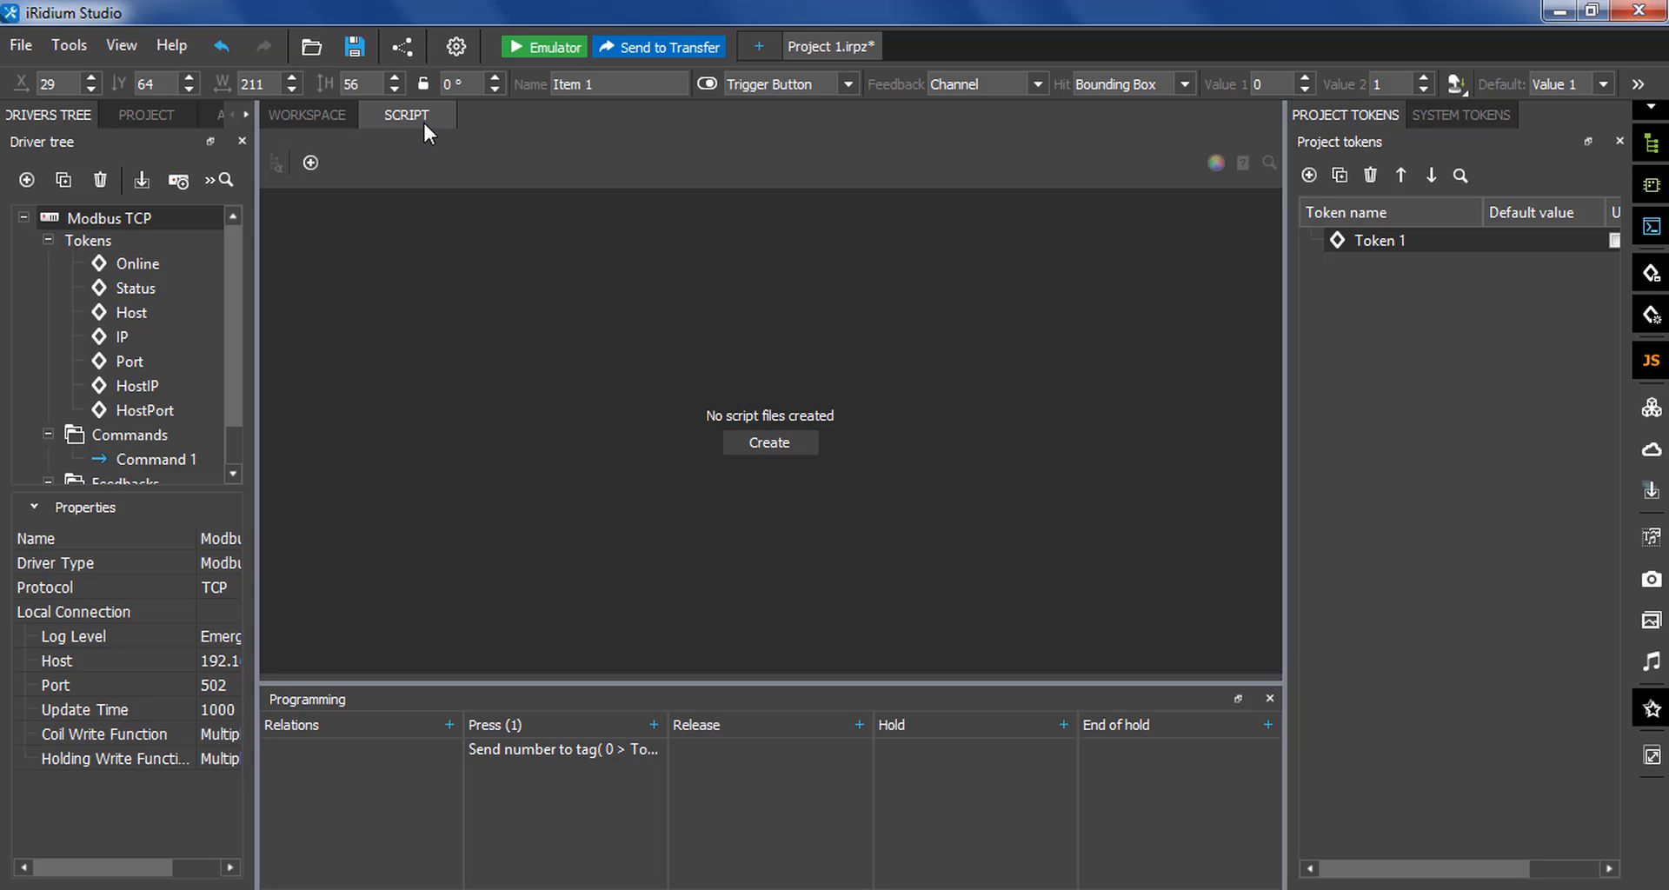
click(312, 162)
click(341, 172)
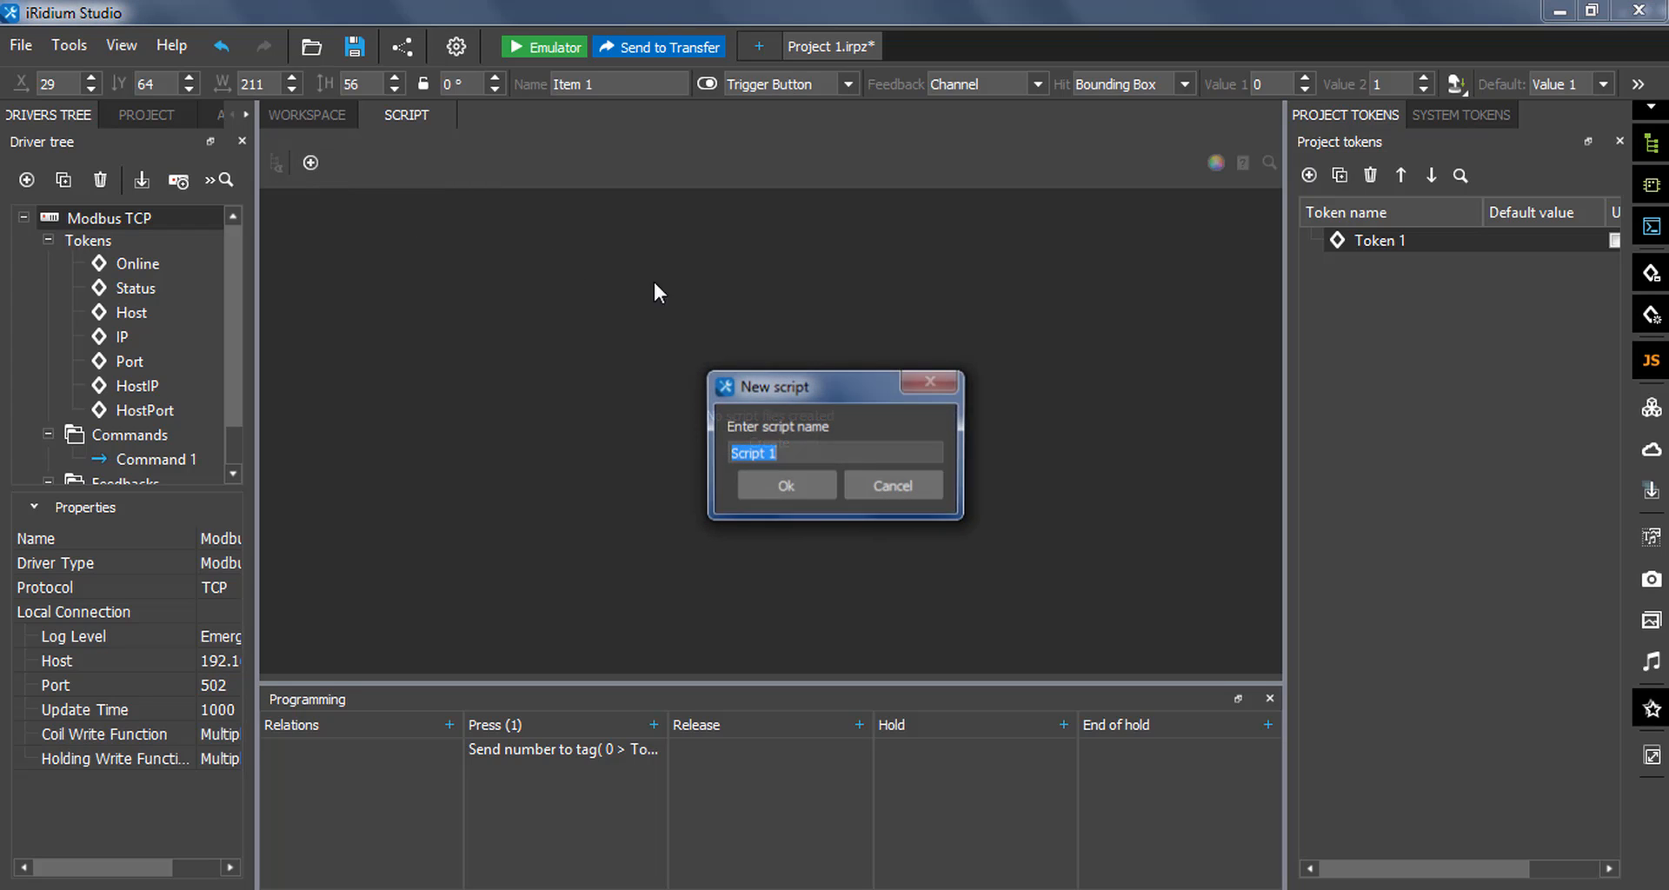
click(801, 478)
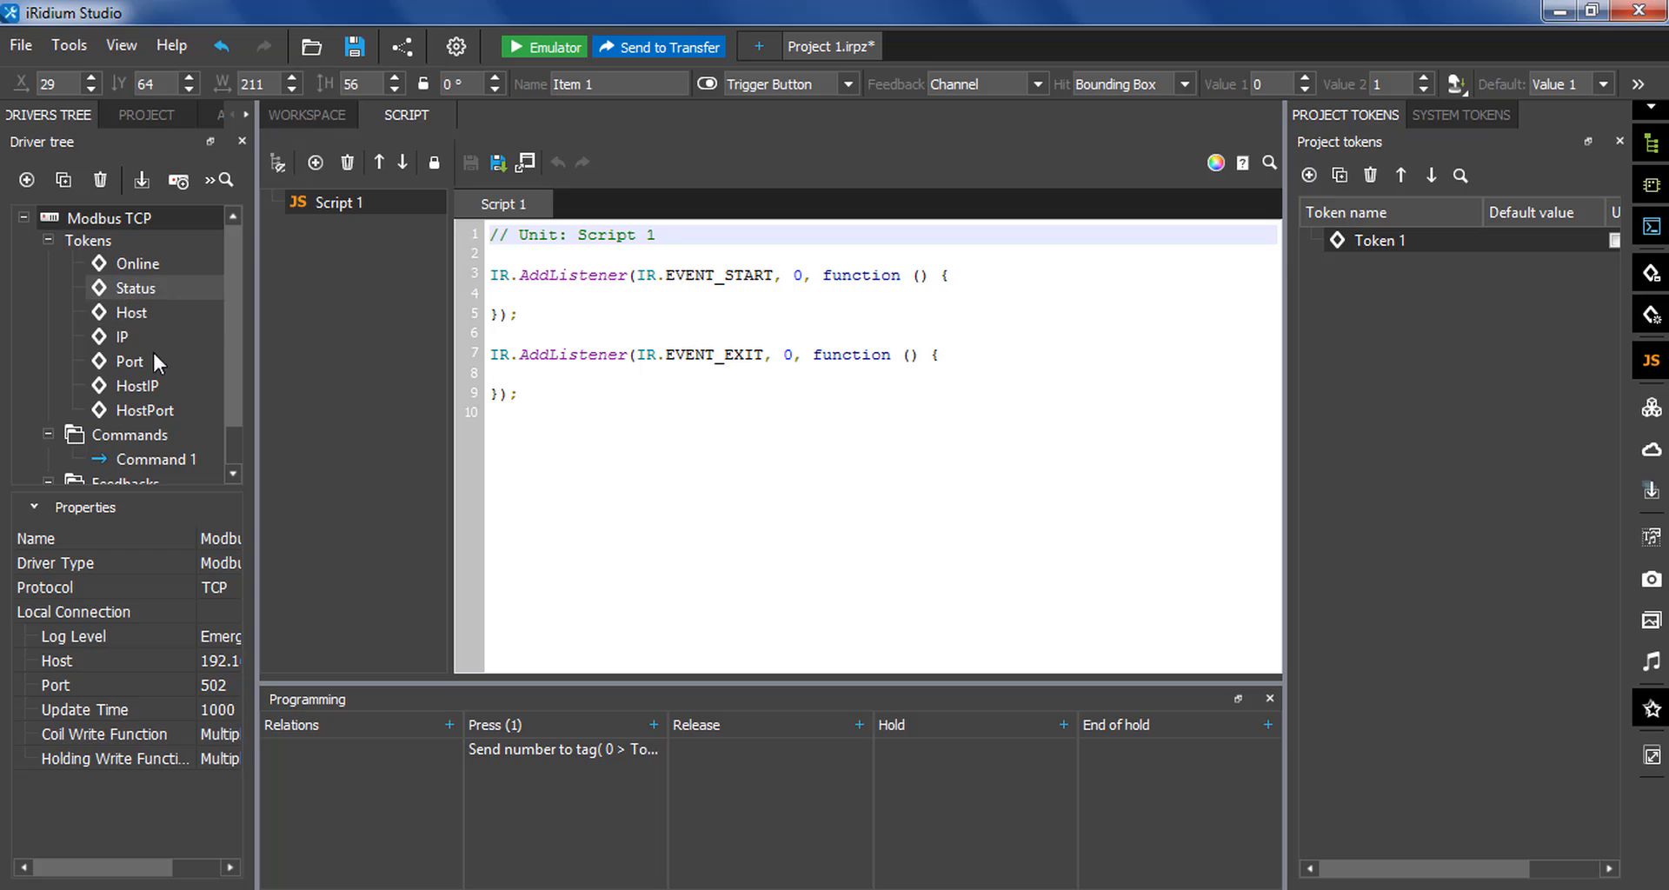
drag(174, 458, 548, 329)
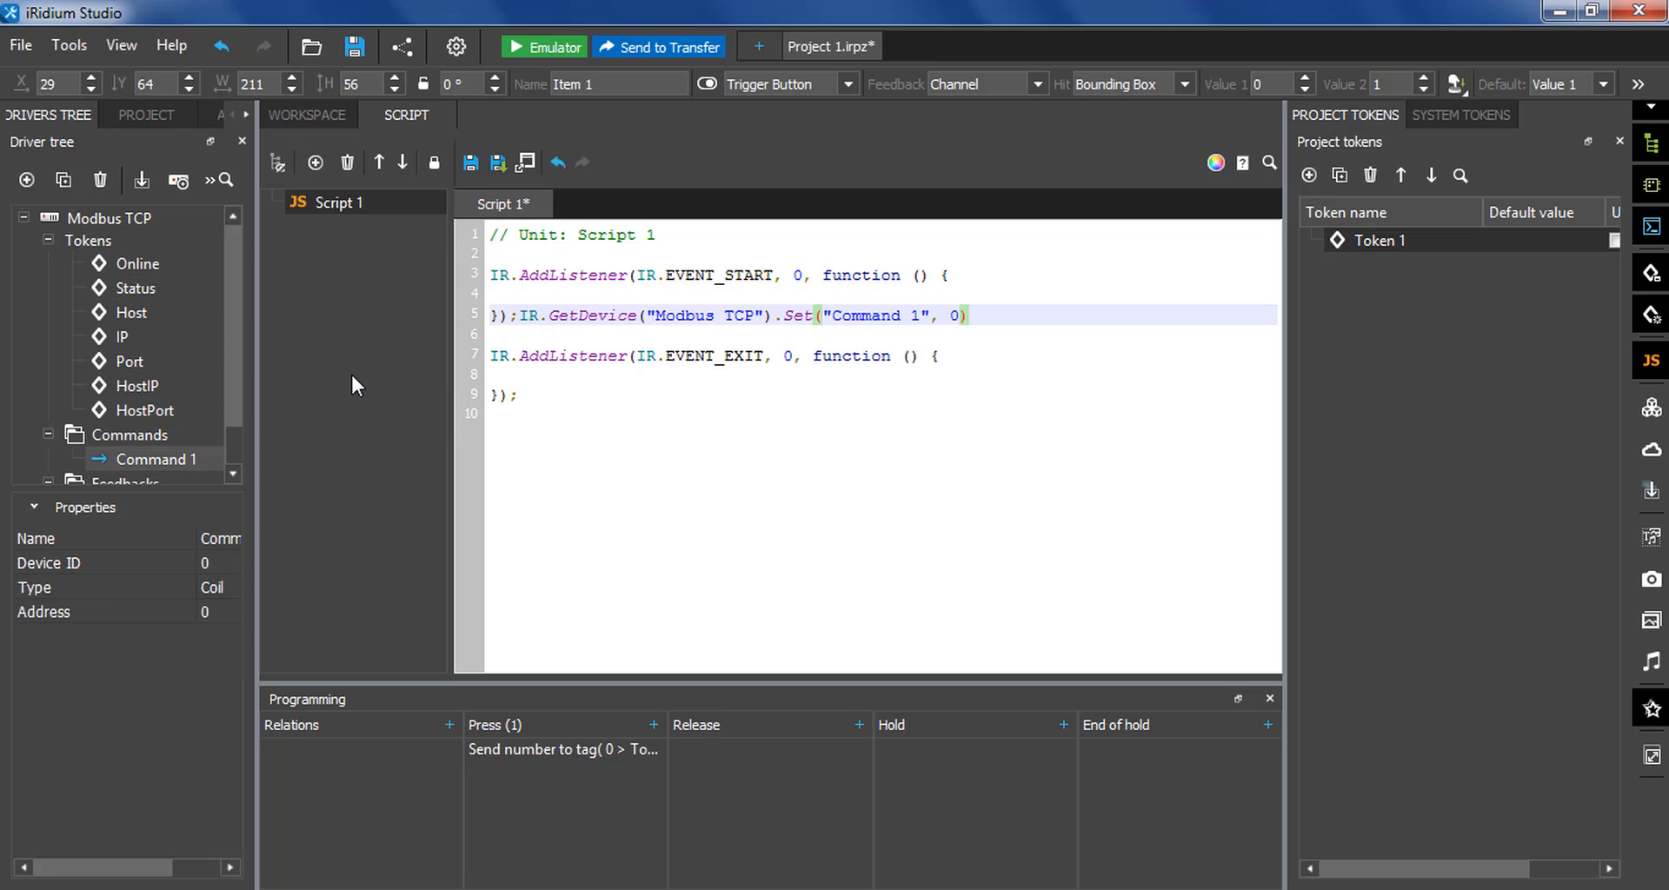
click(529, 173)
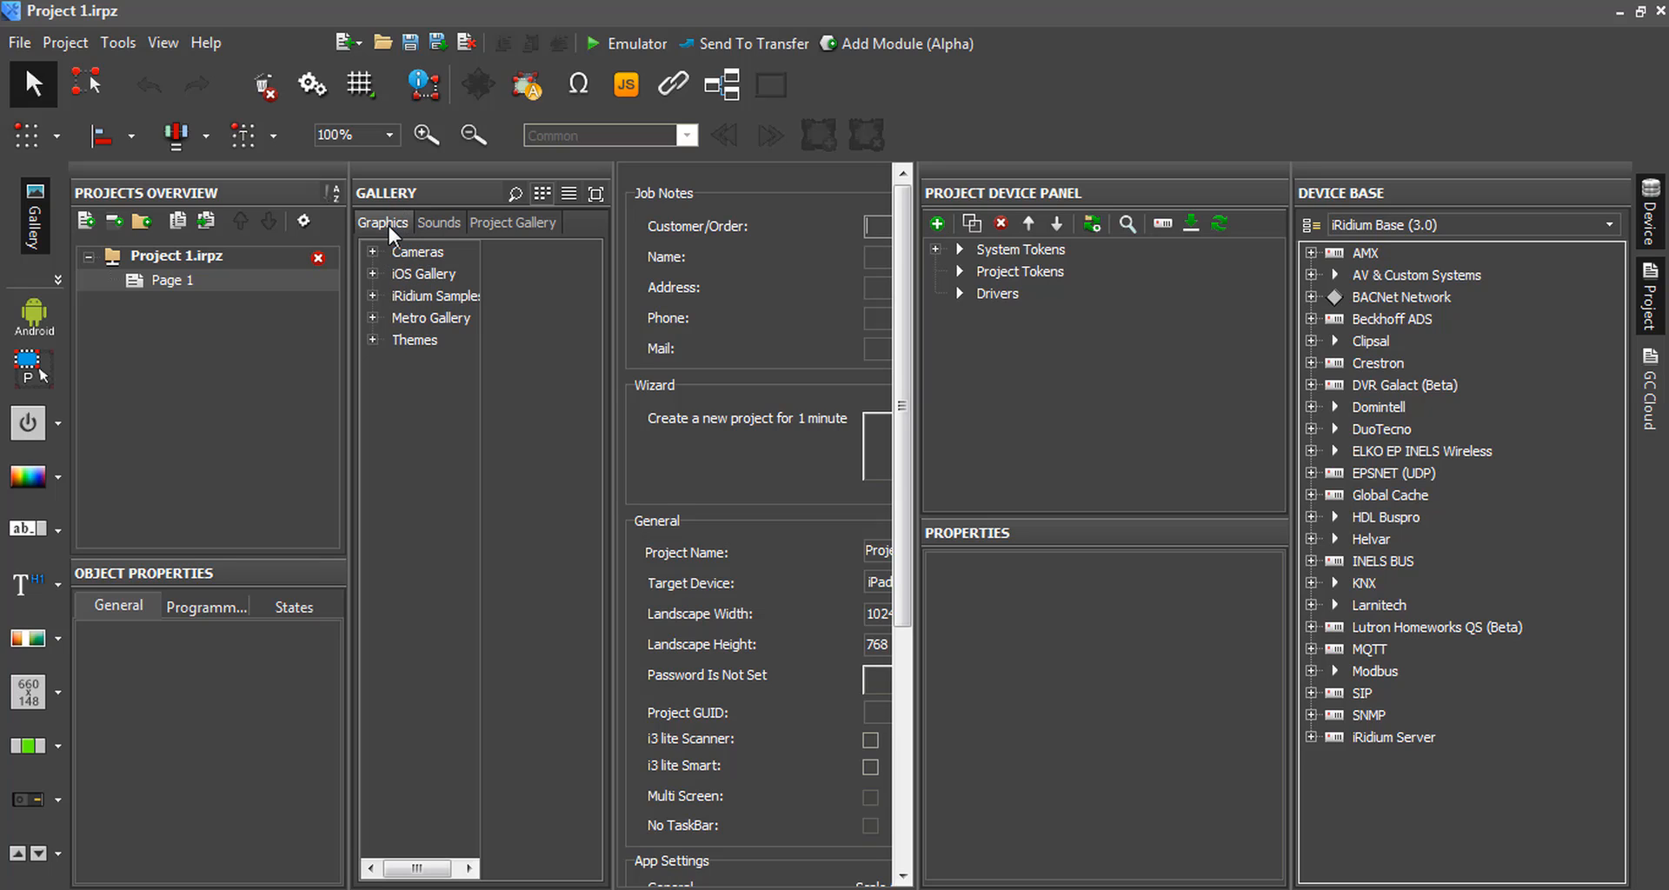
- Switch to the old iRidium version and view its gallery's sounds and project gallery
click(438, 224)
click(492, 228)
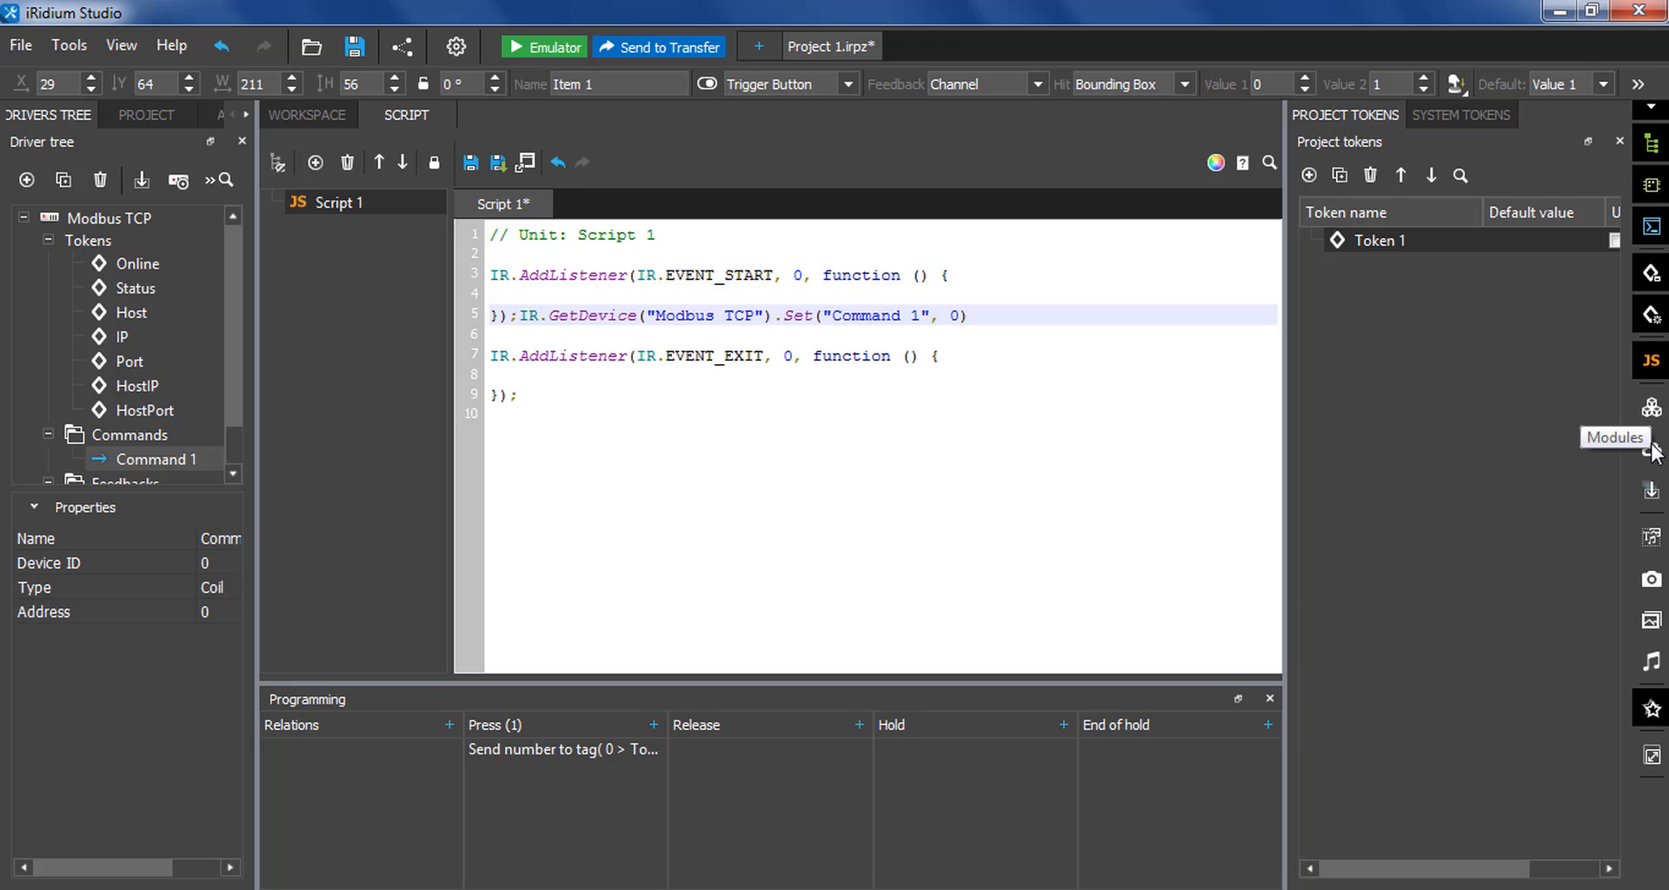
- Show the project resources, enlarge their area, and view the fonts and sounds
click(1651, 537)
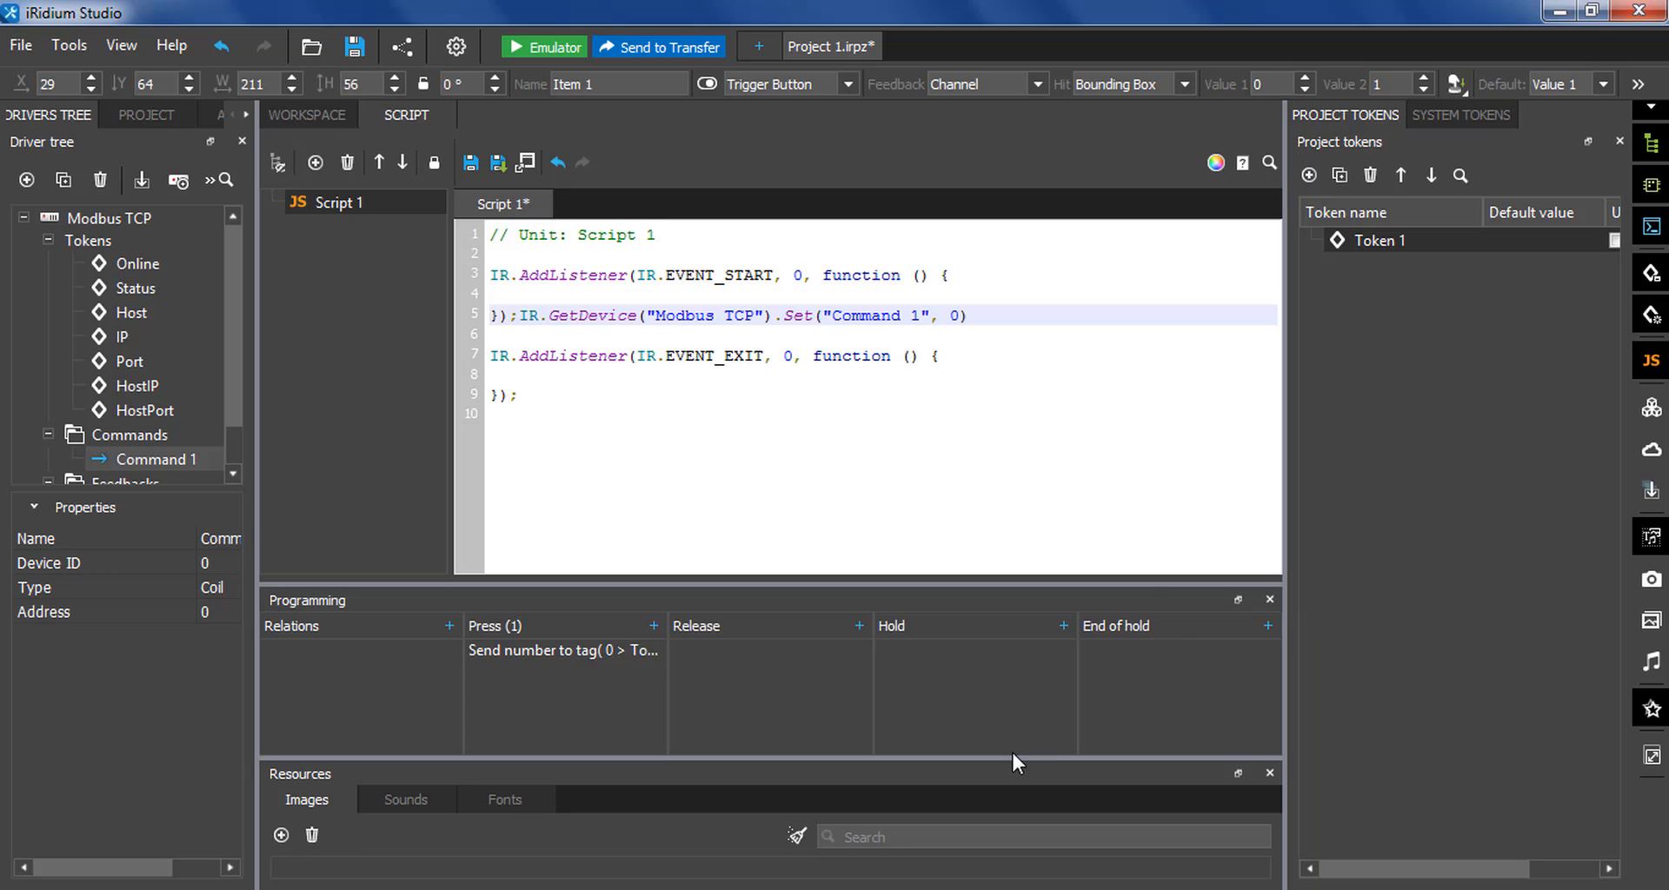
drag(1015, 763, 1004, 470)
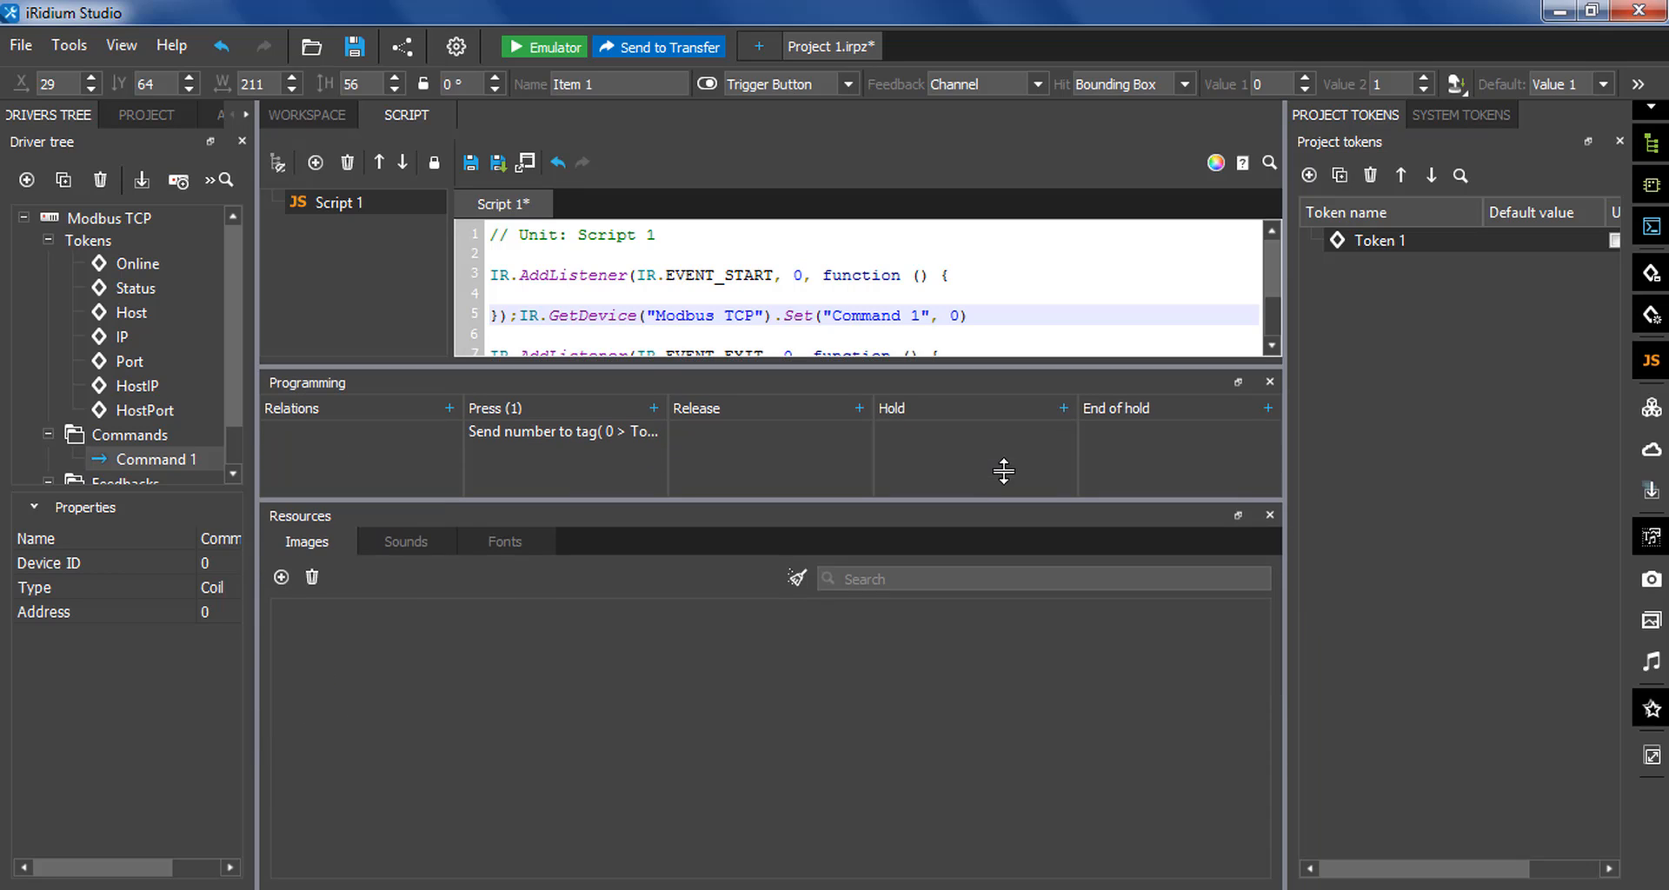
click(510, 544)
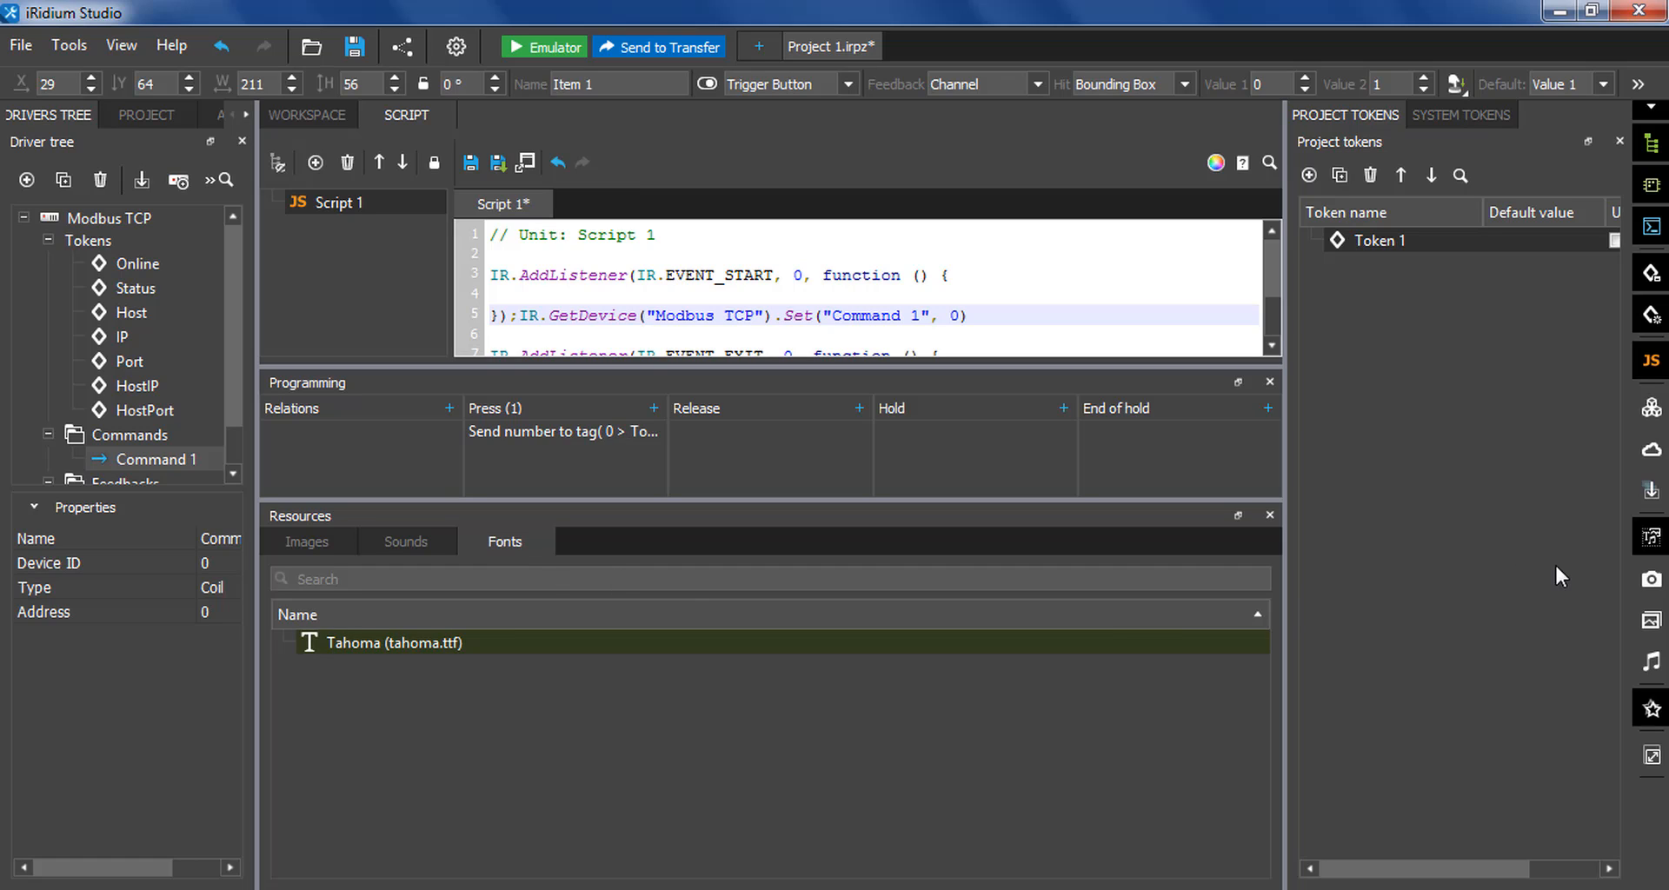
click(401, 546)
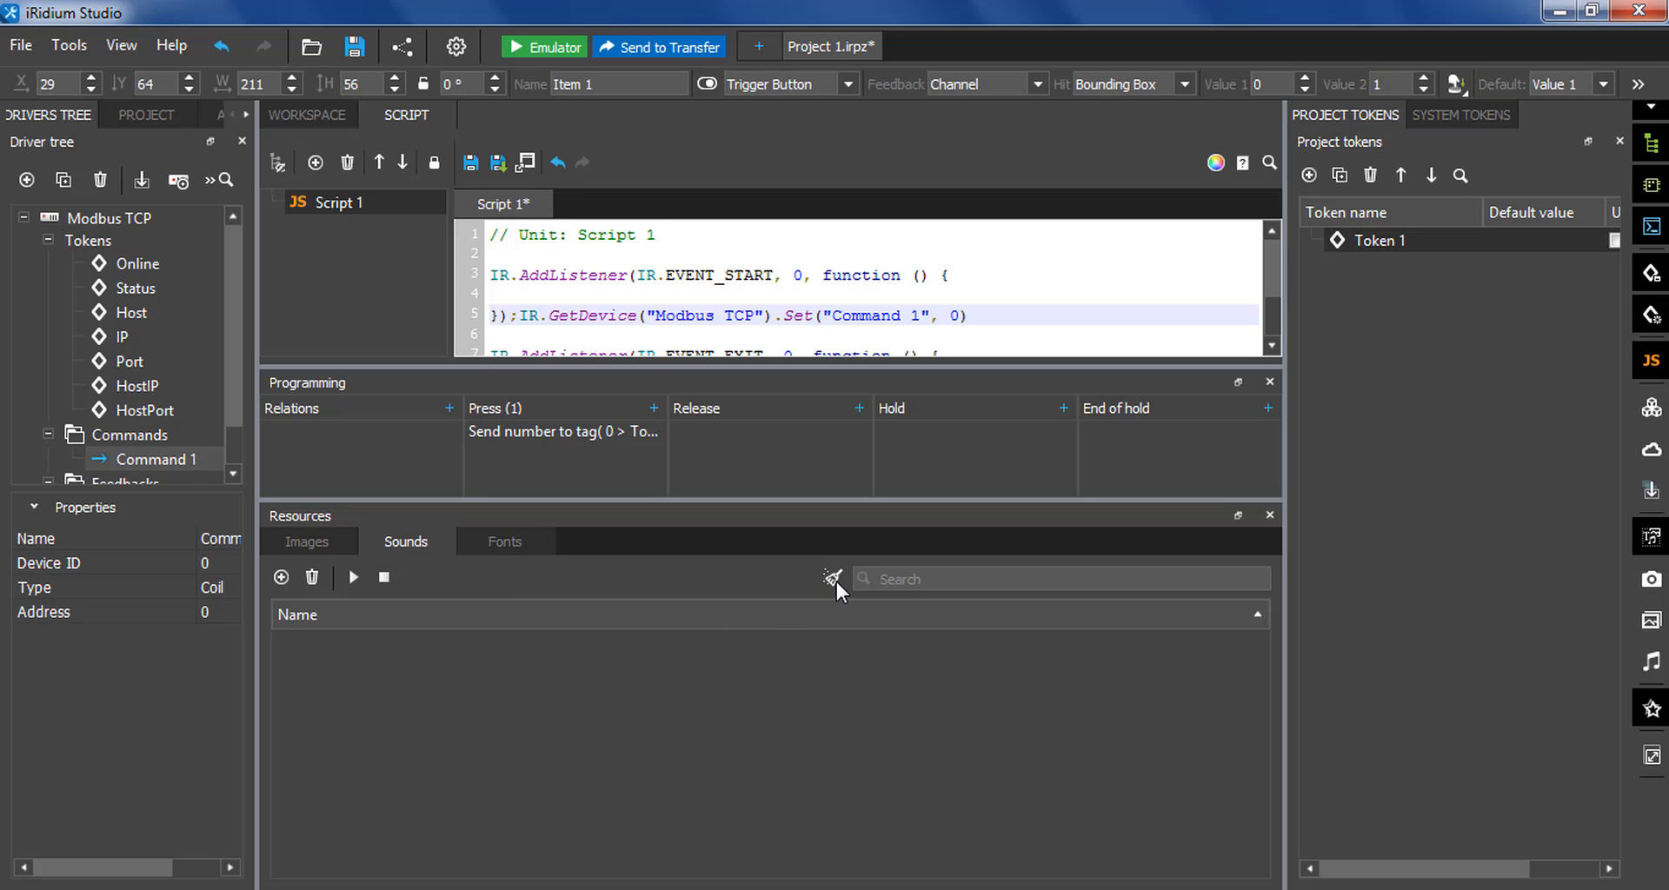
- Examine the project cameras, including the settings for a new camera and the available camera sources, without adding one
click(1652, 579)
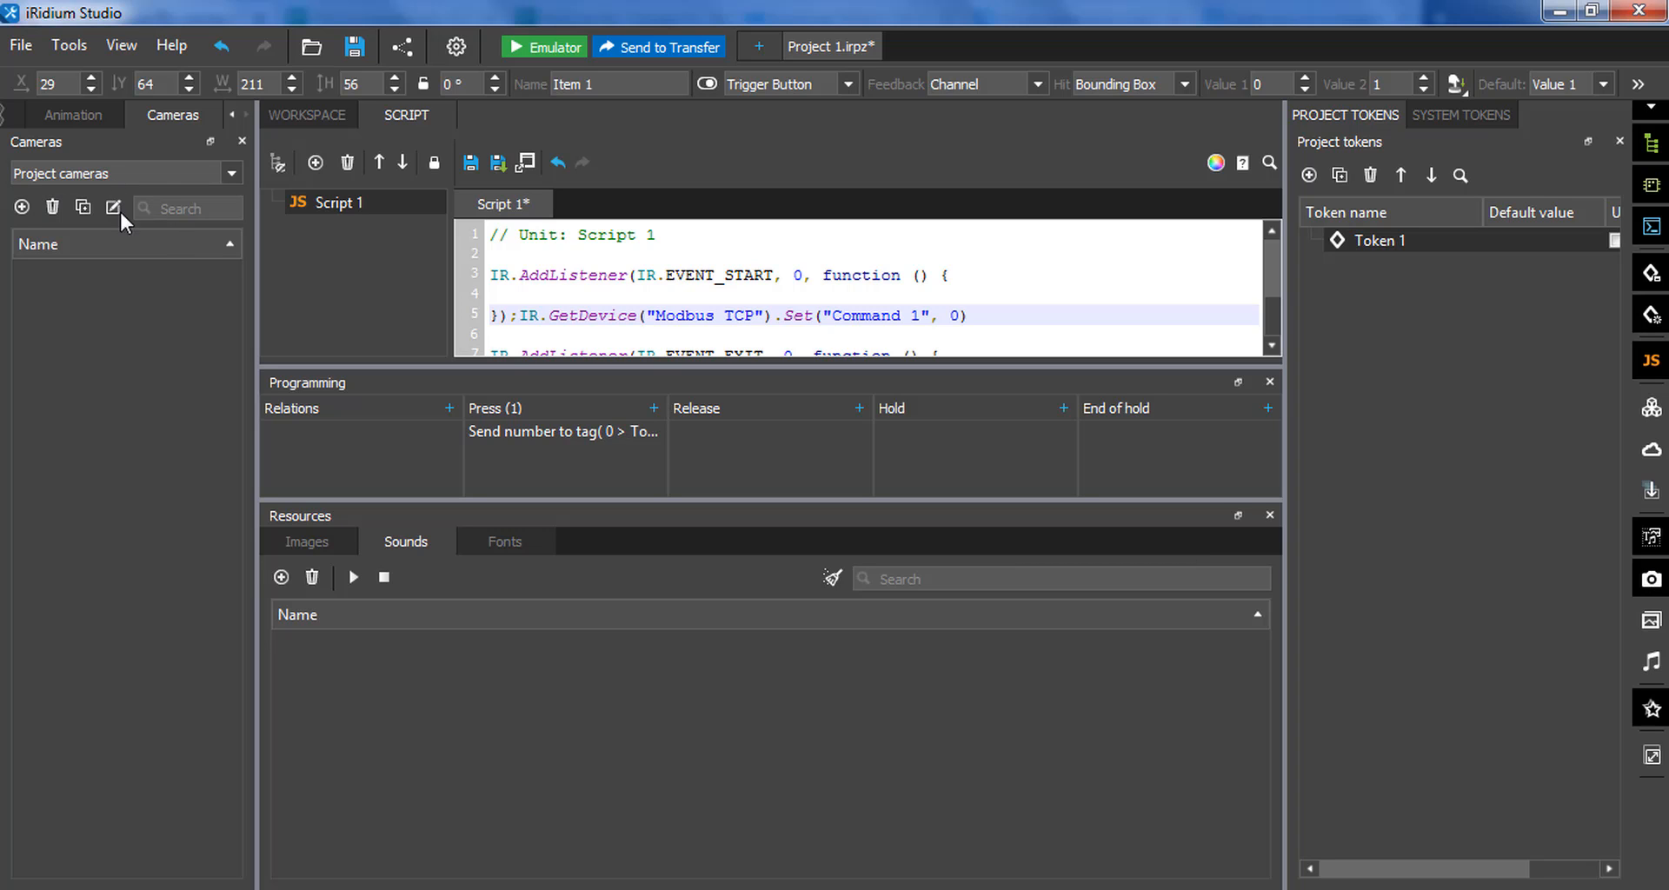
click(21, 208)
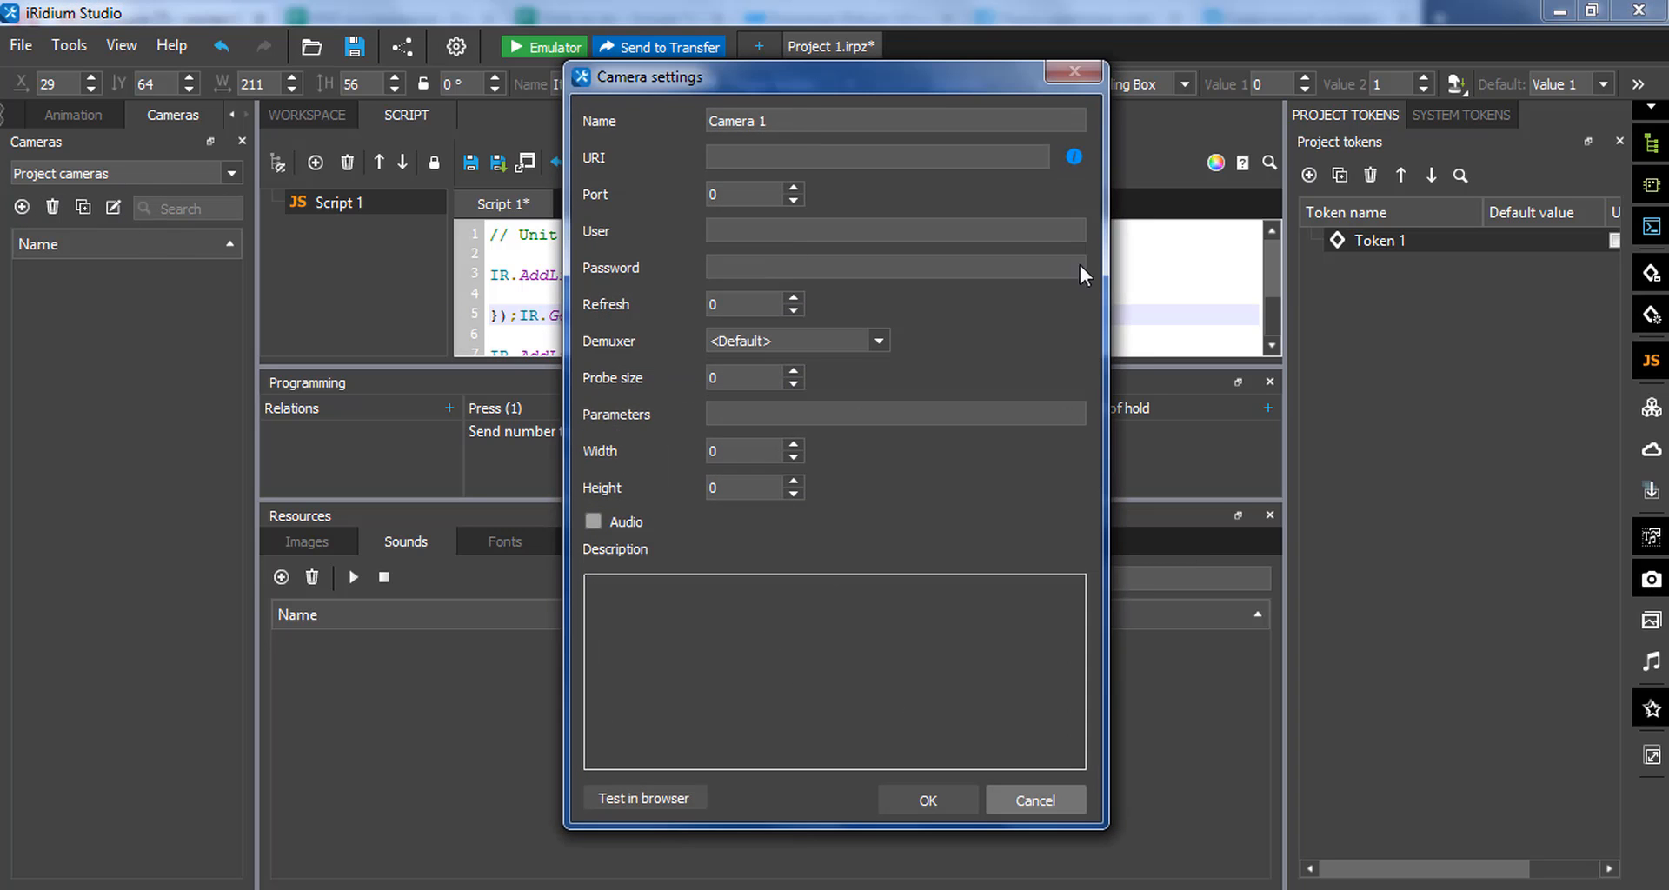
click(1038, 800)
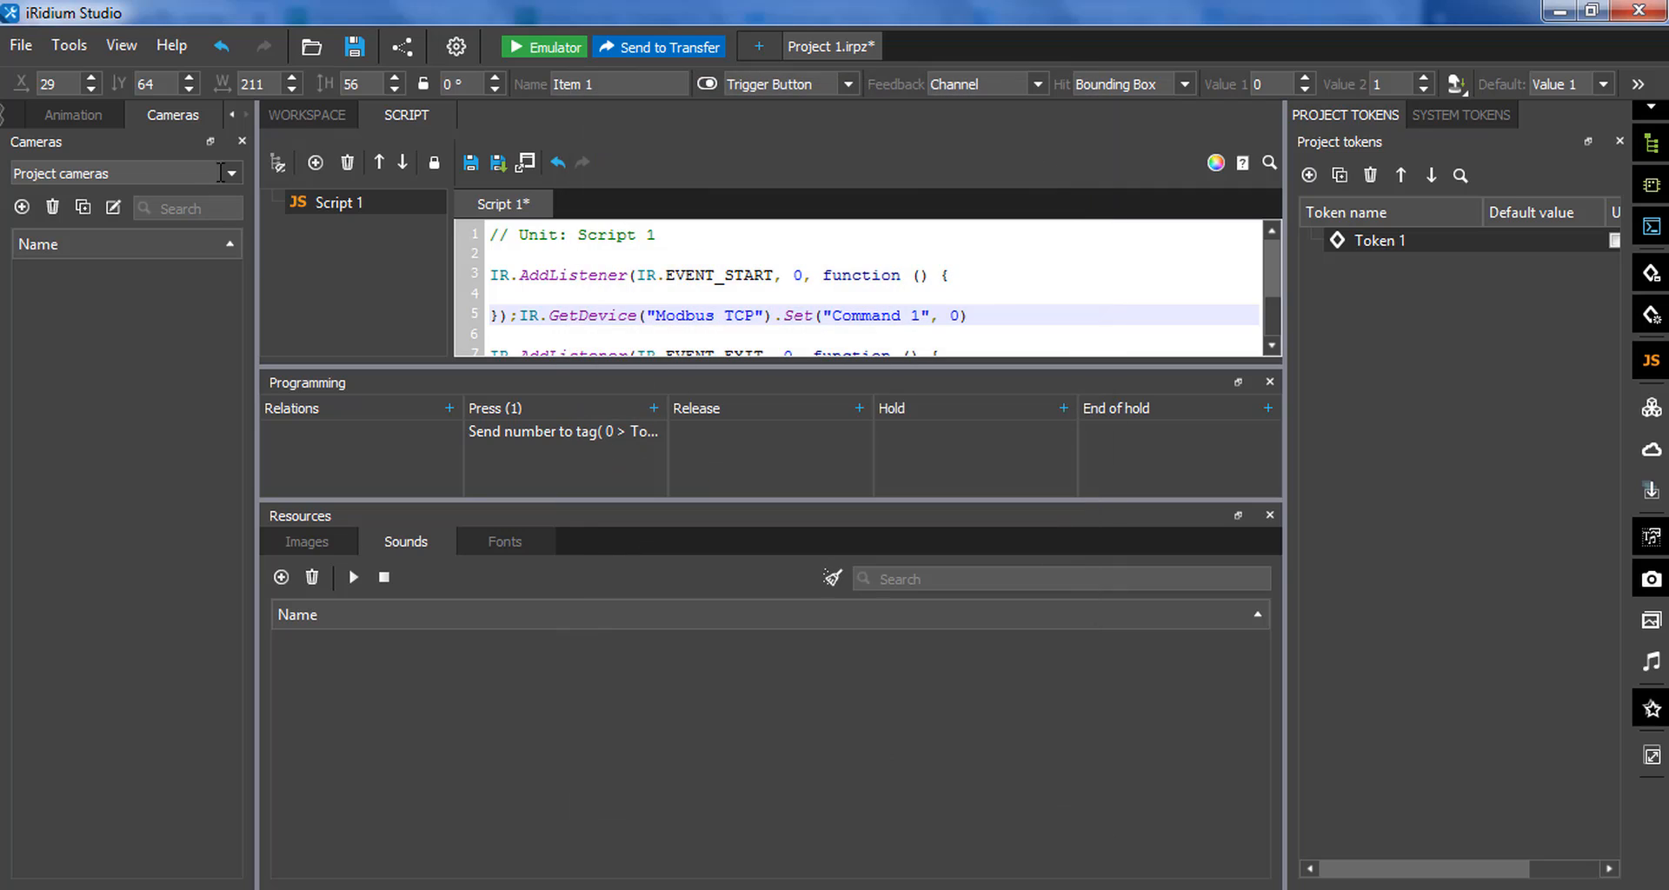
click(232, 173)
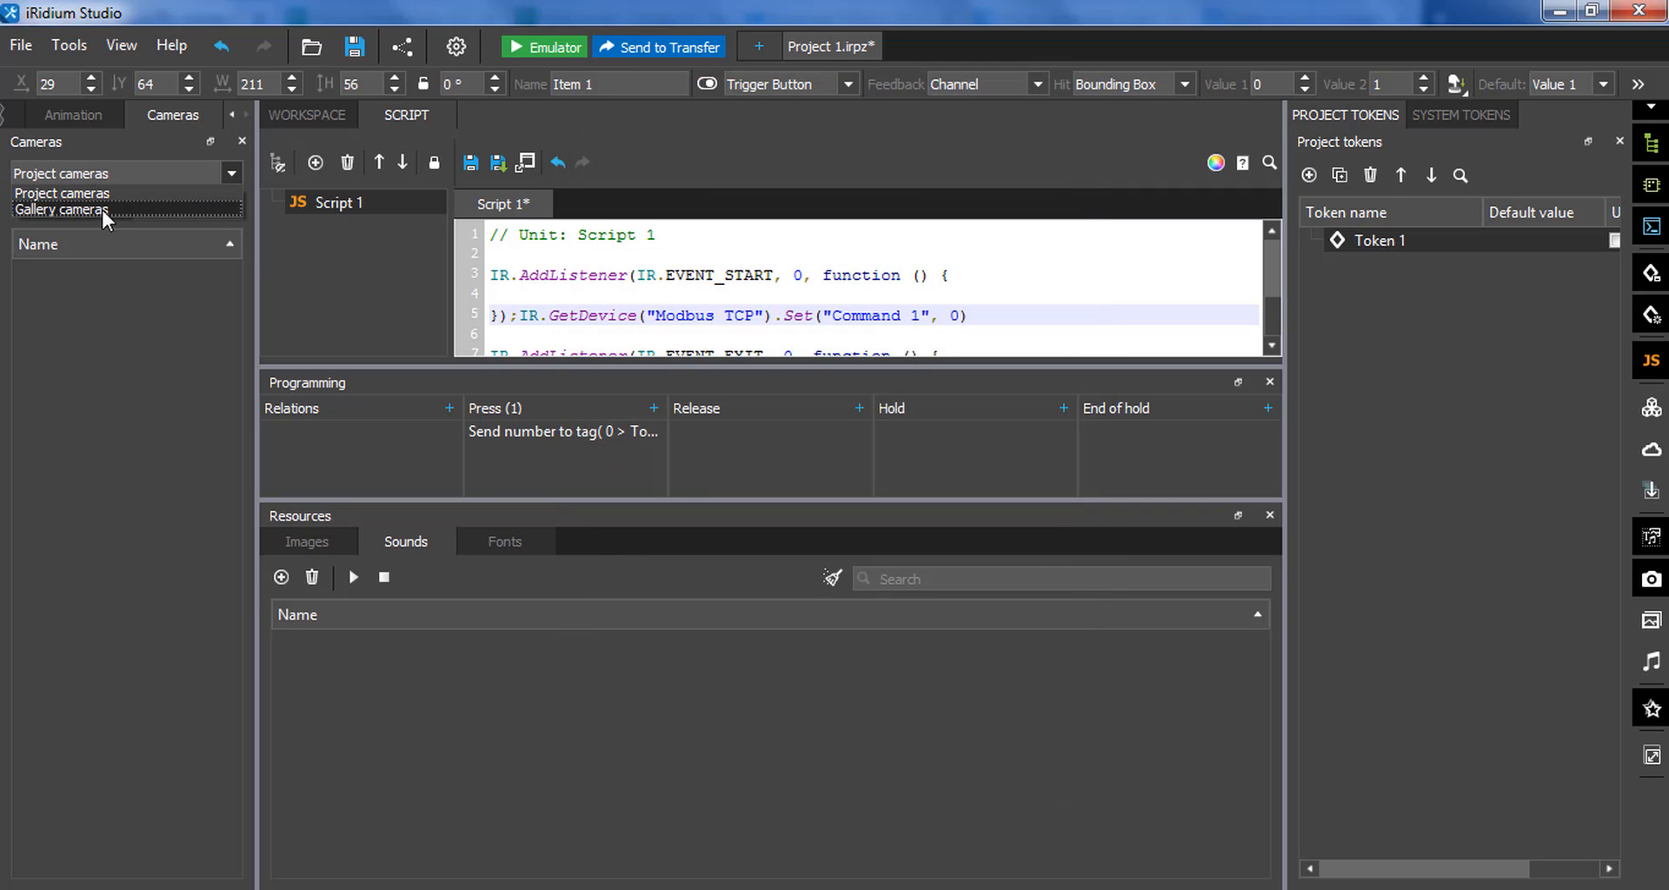
click(233, 172)
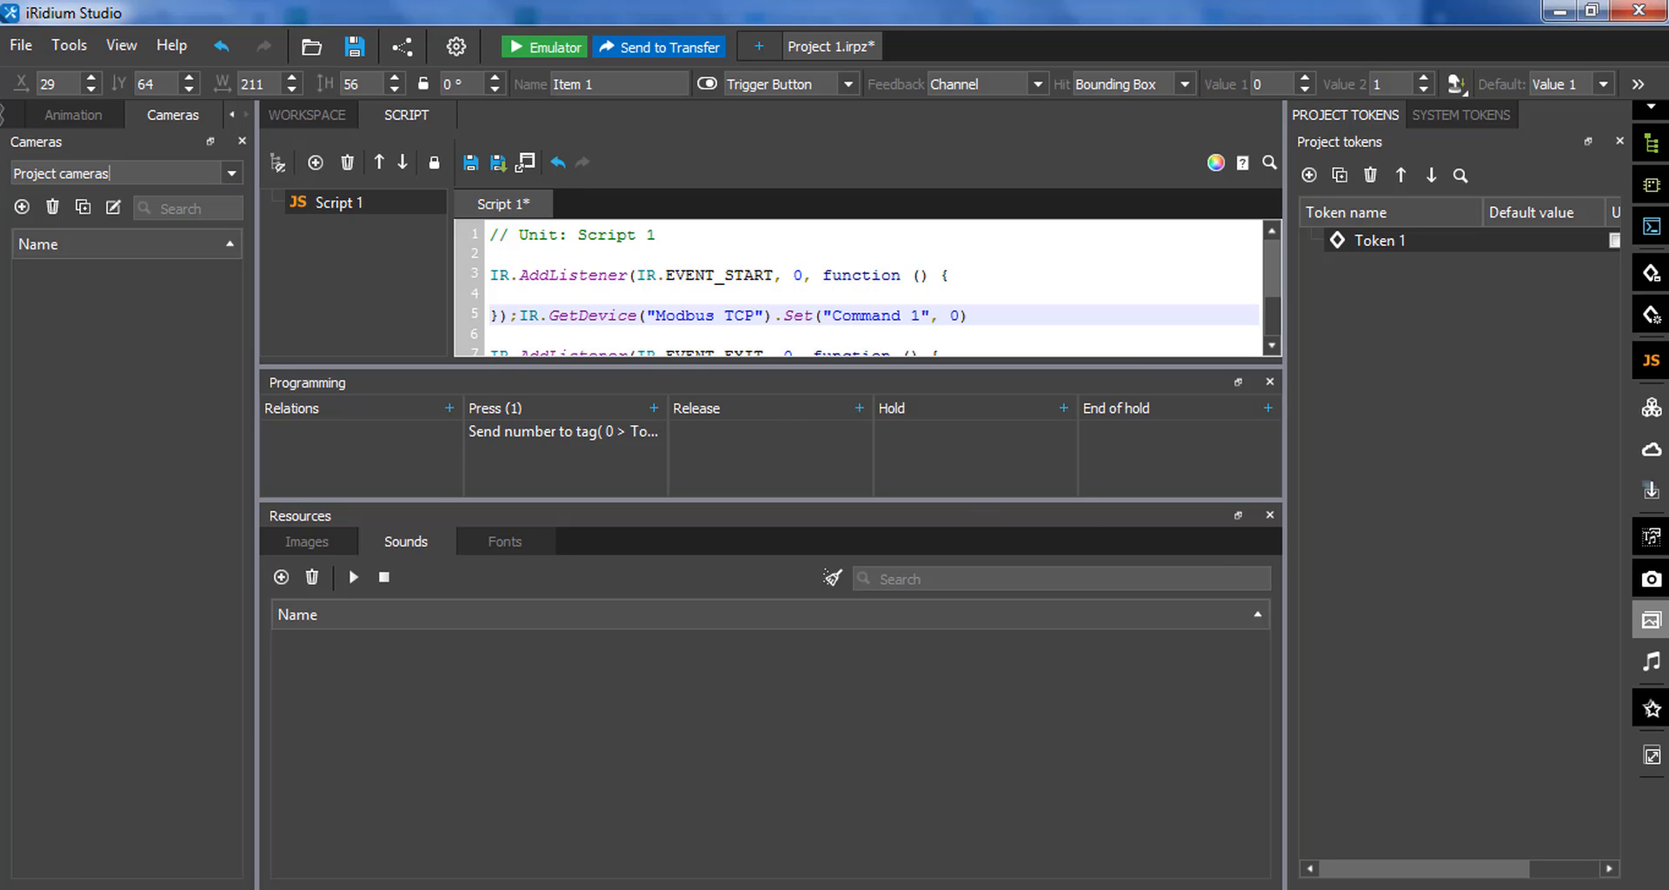
- View the image and sound galleries, and close them together with the cameras list
click(1653, 629)
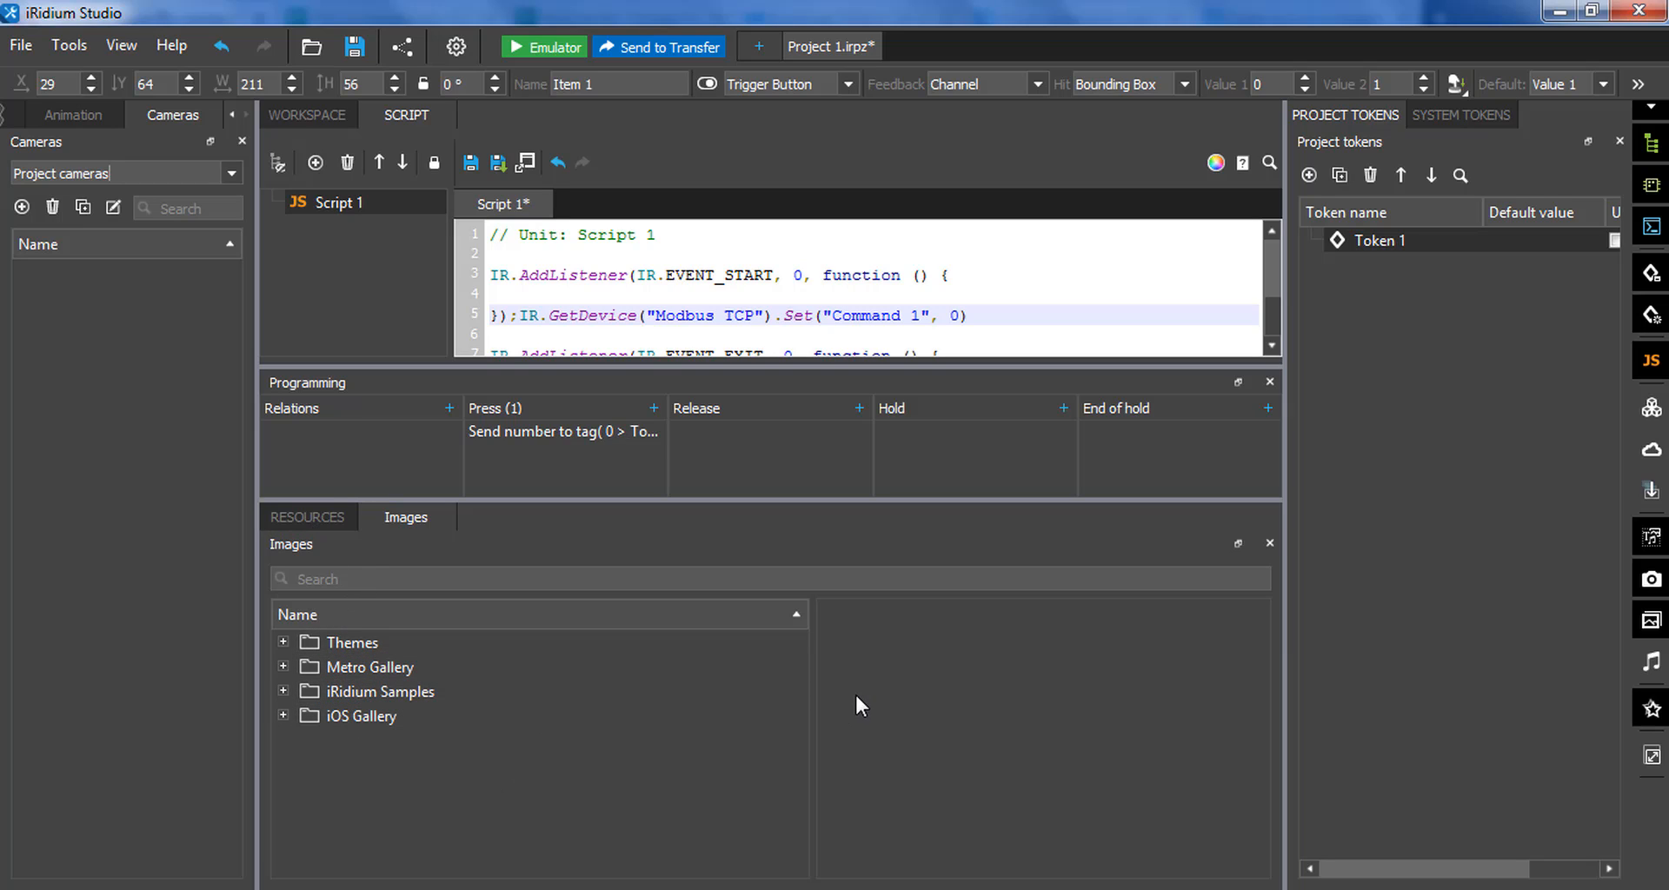
click(1638, 659)
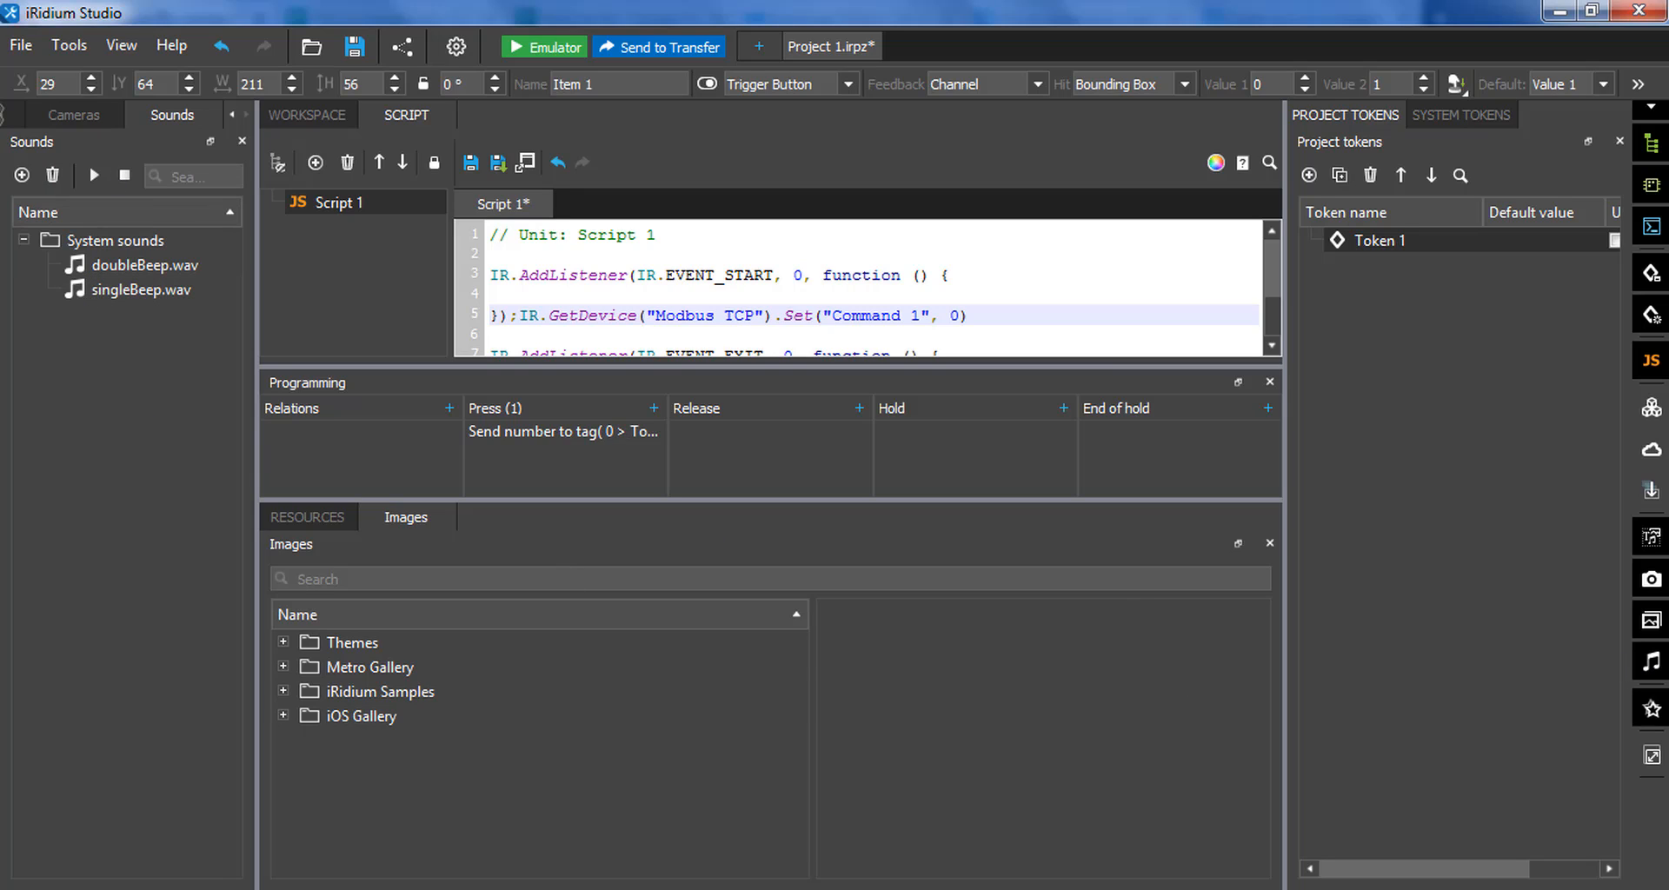
click(1660, 670)
click(1662, 620)
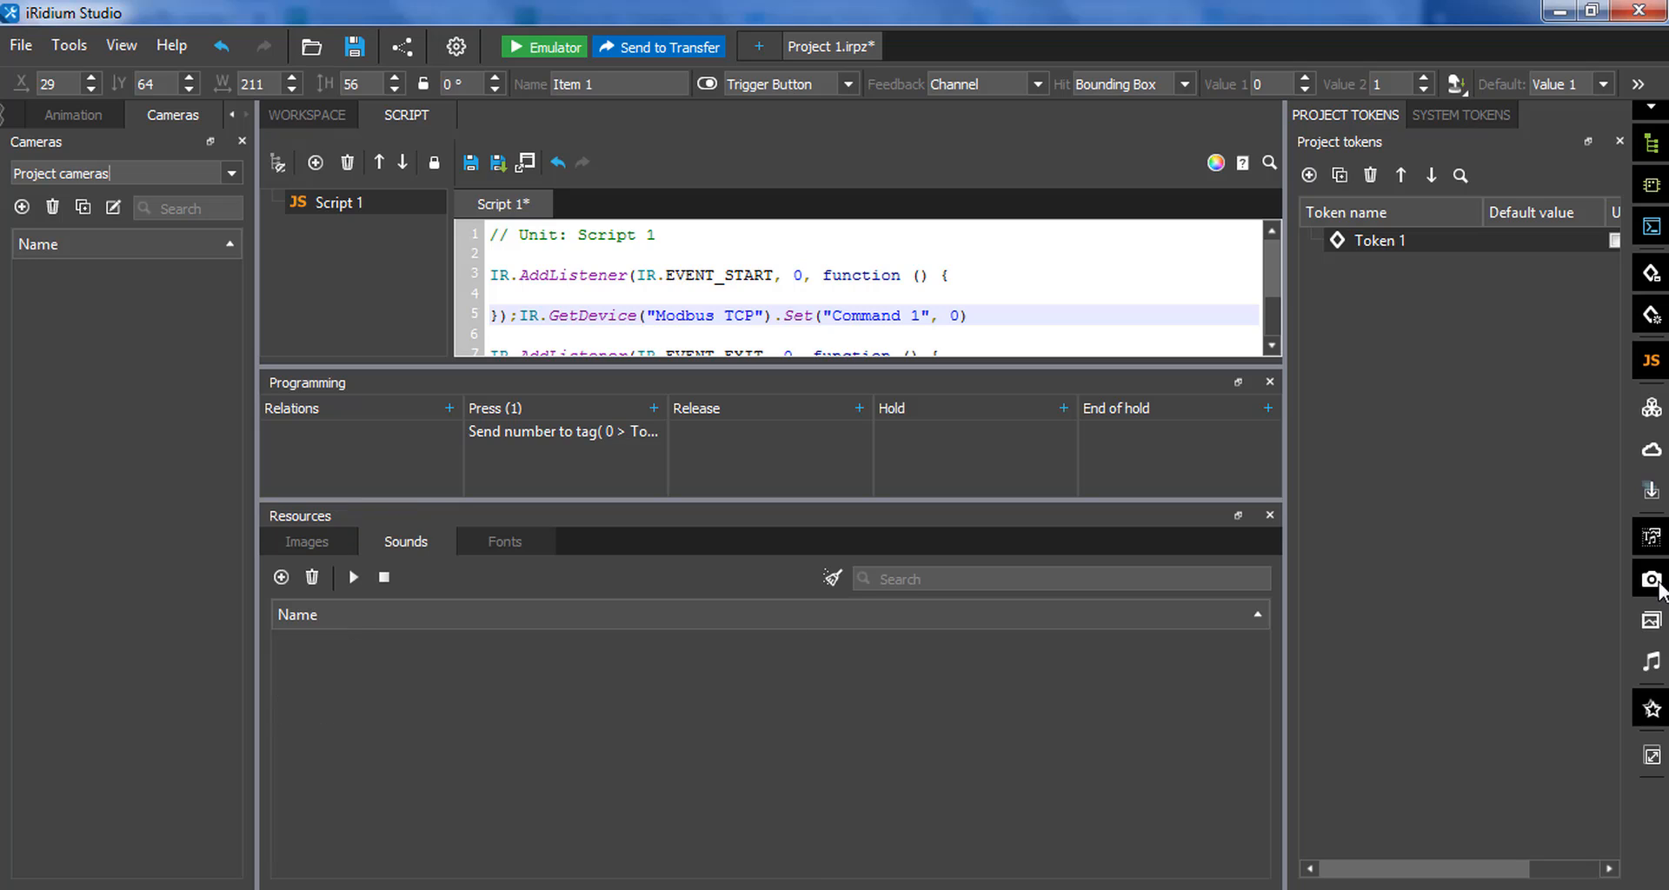
click(1659, 578)
- Show the ETS import data and widen its area to view the columns
click(1659, 495)
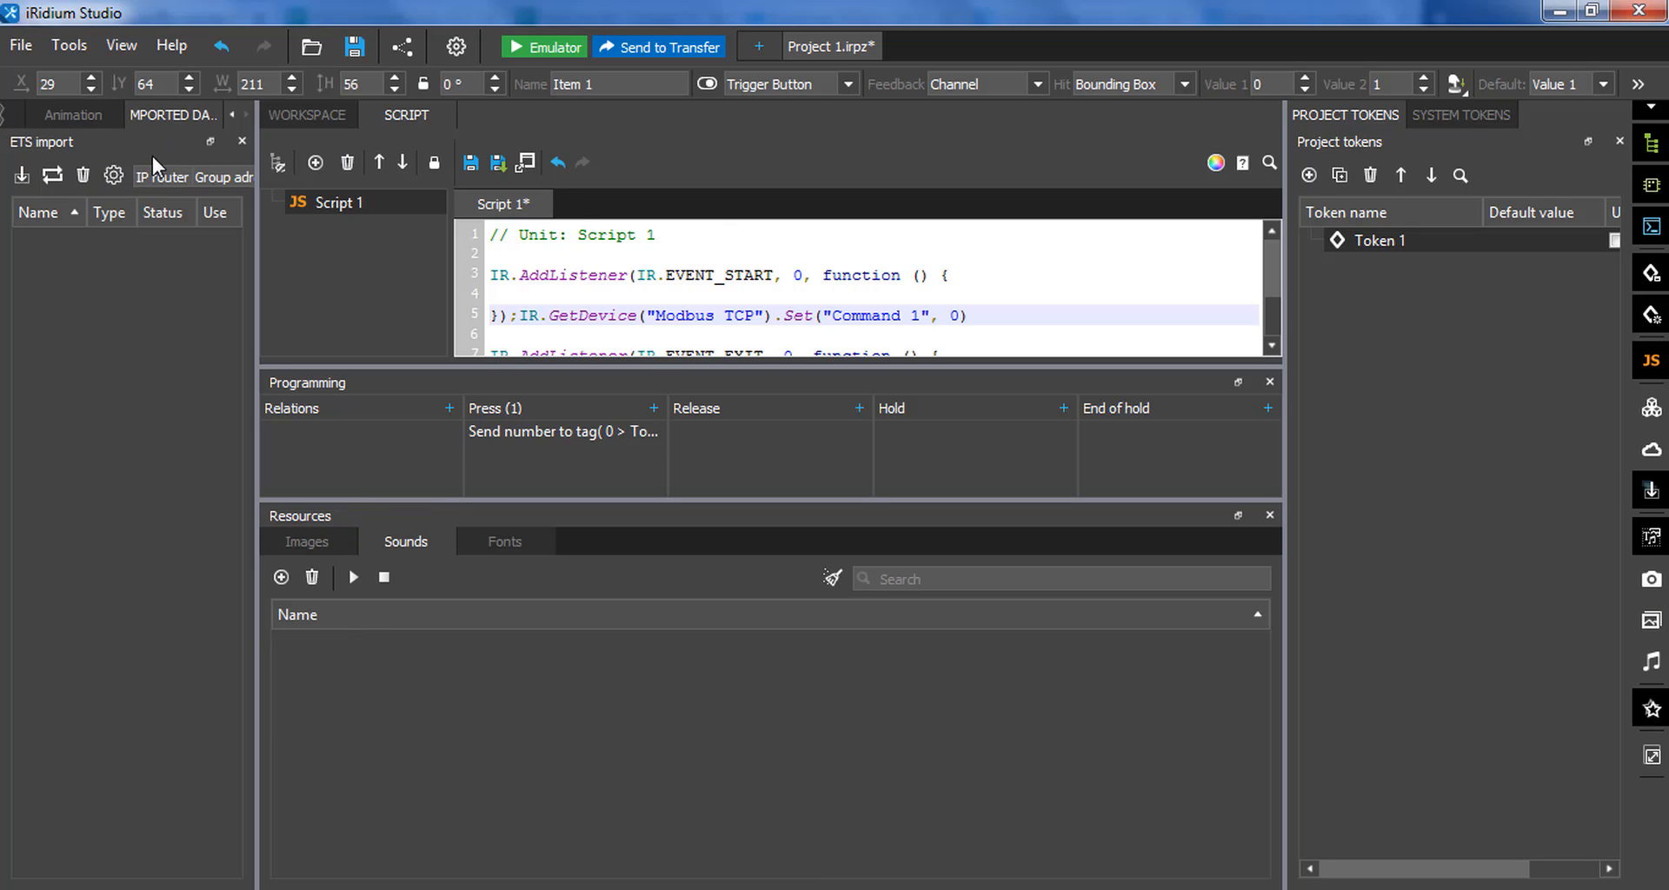
drag(257, 208, 867, 261)
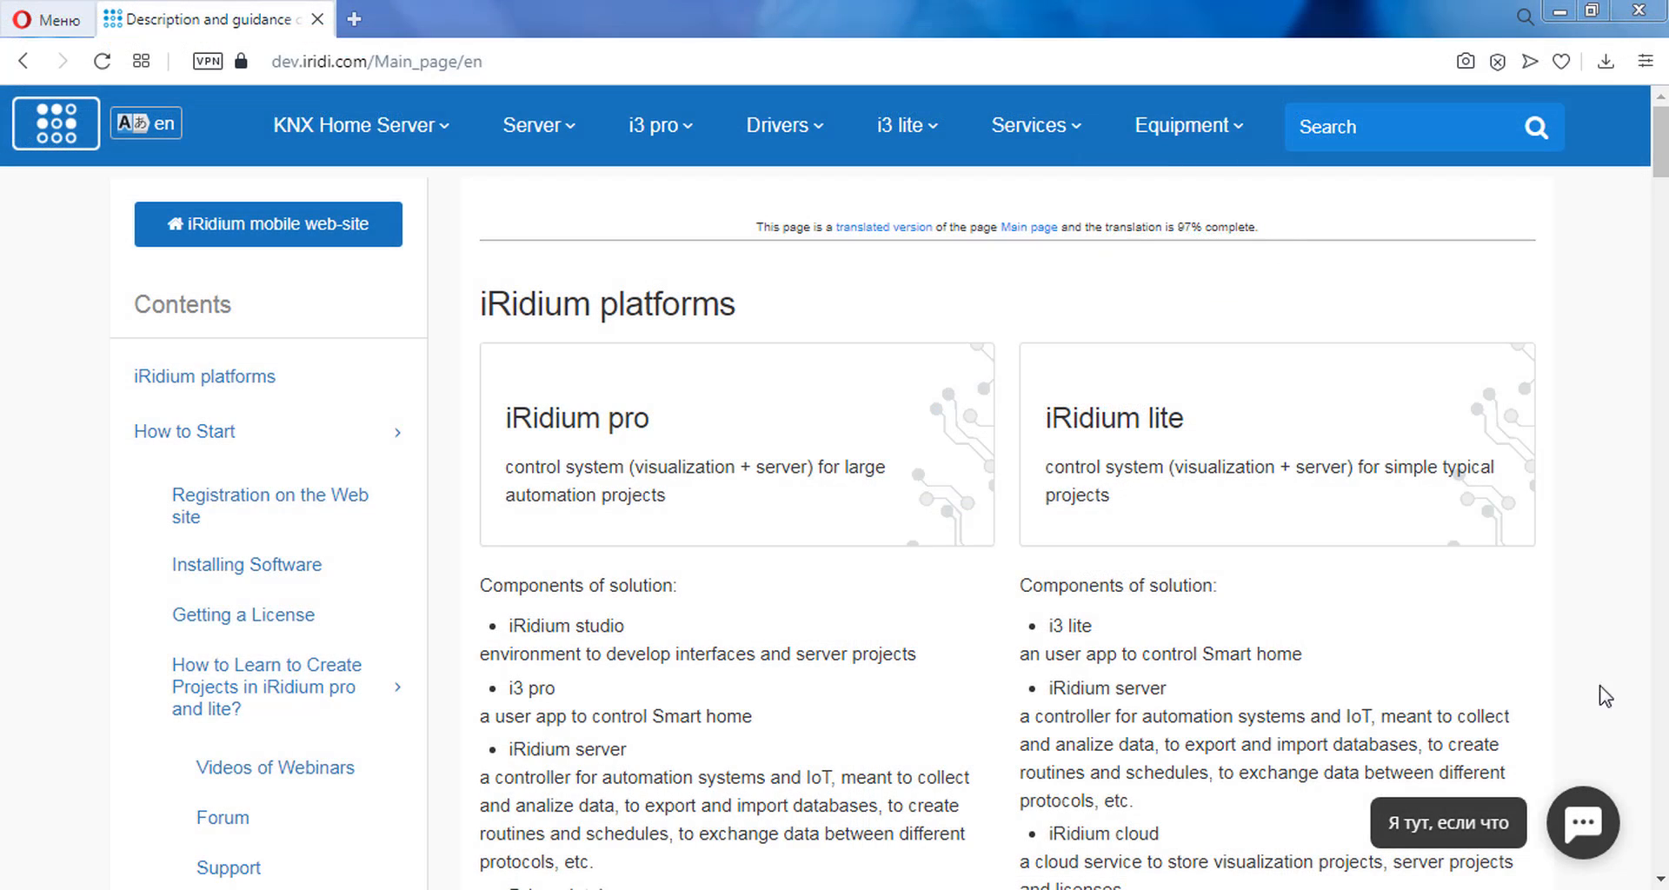
- Switch to the iRidium documentation site in the Opera browser and show its i3 pro topics
click(692, 130)
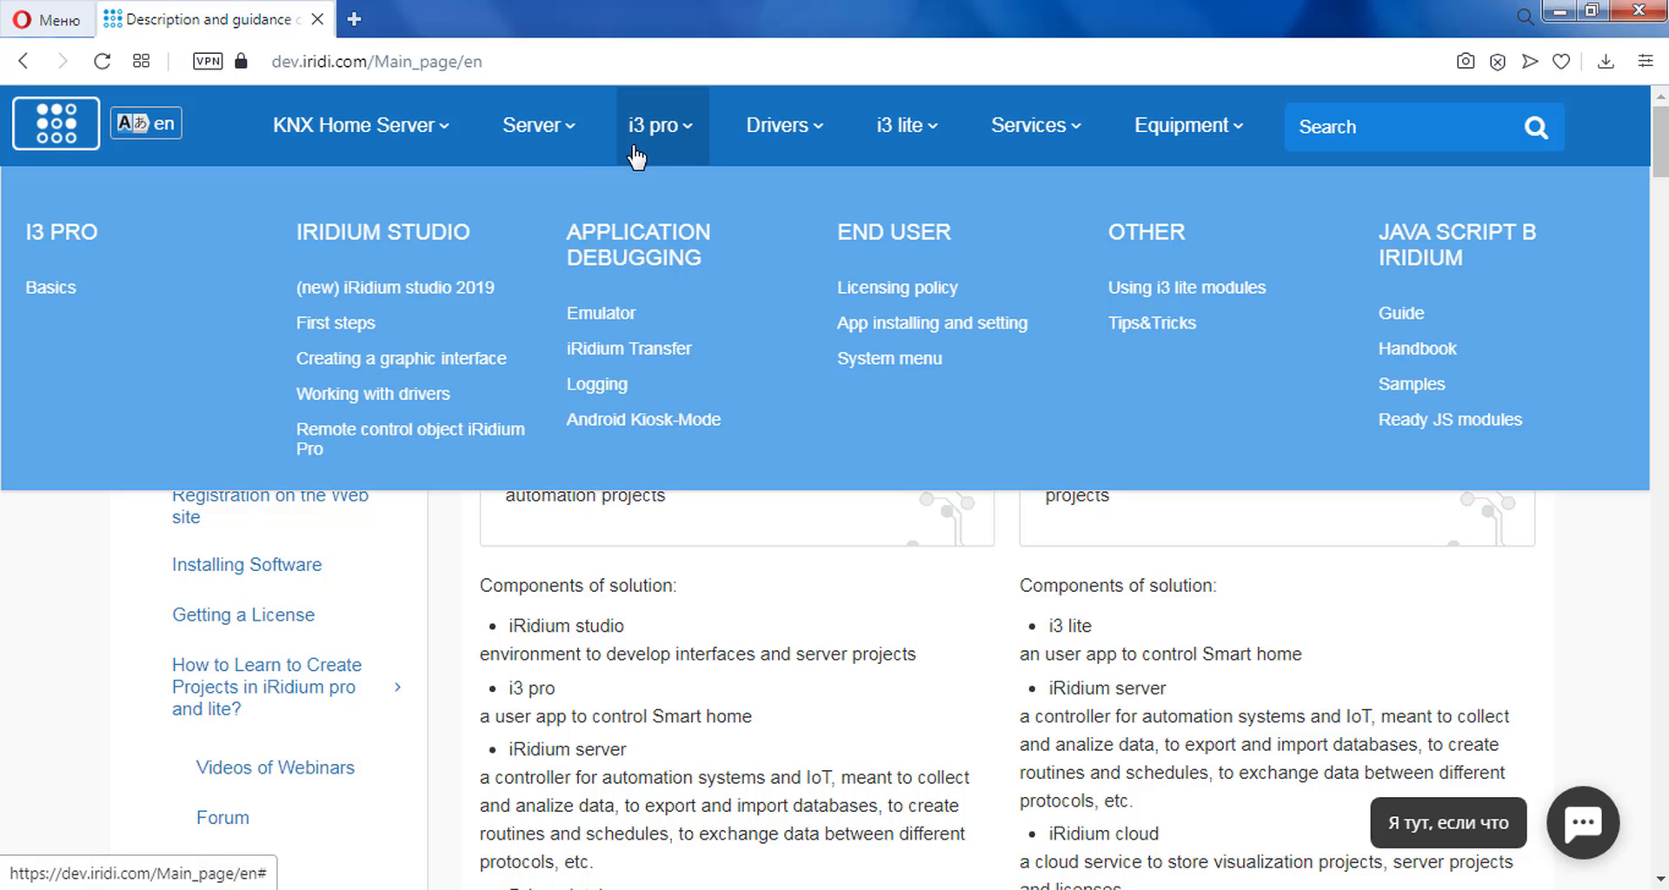